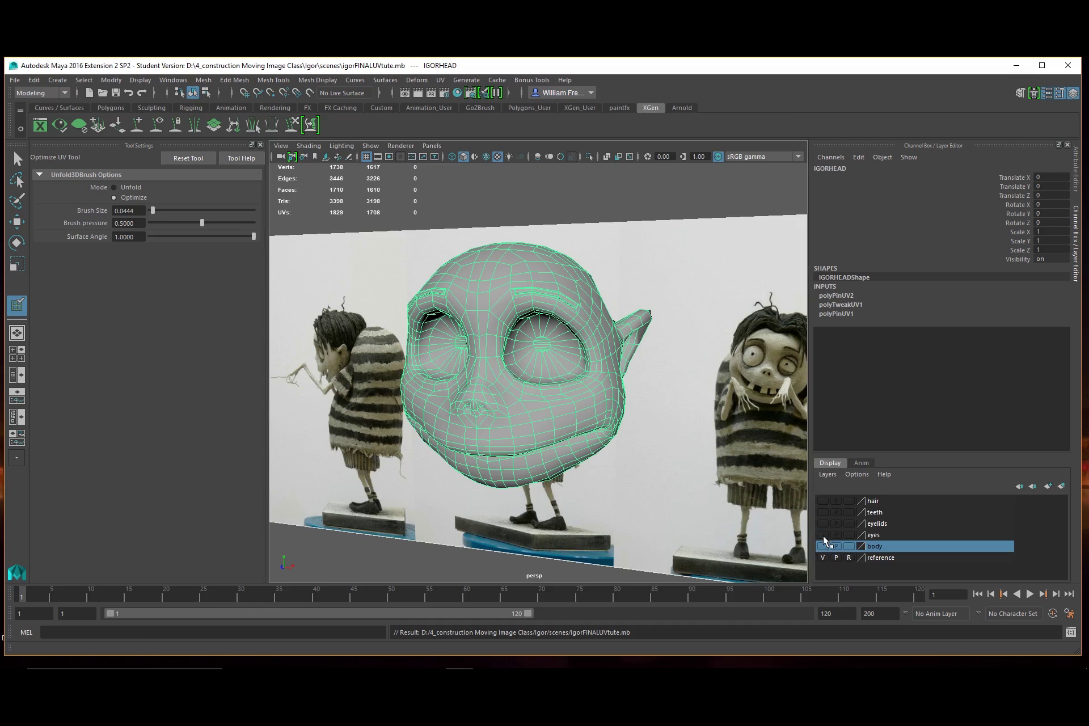
- Make the eyes, eyelids, teeth, hair and body layers visible around the head
click(822, 535)
click(823, 524)
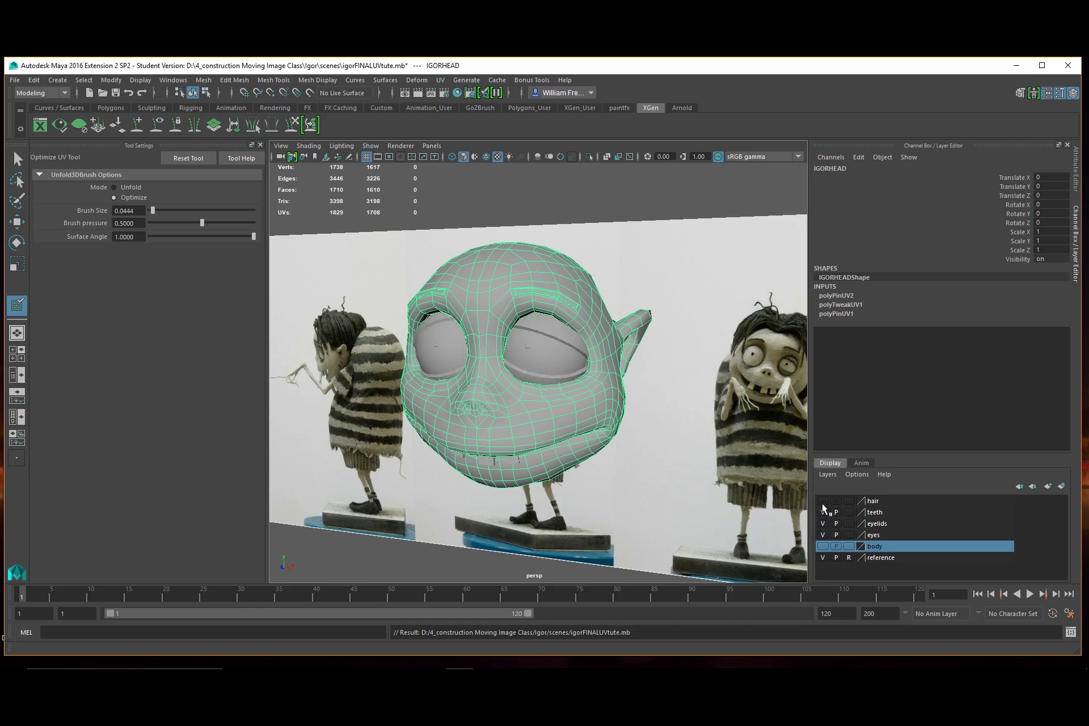
click(822, 502)
alt+drag(648, 463, 635, 452)
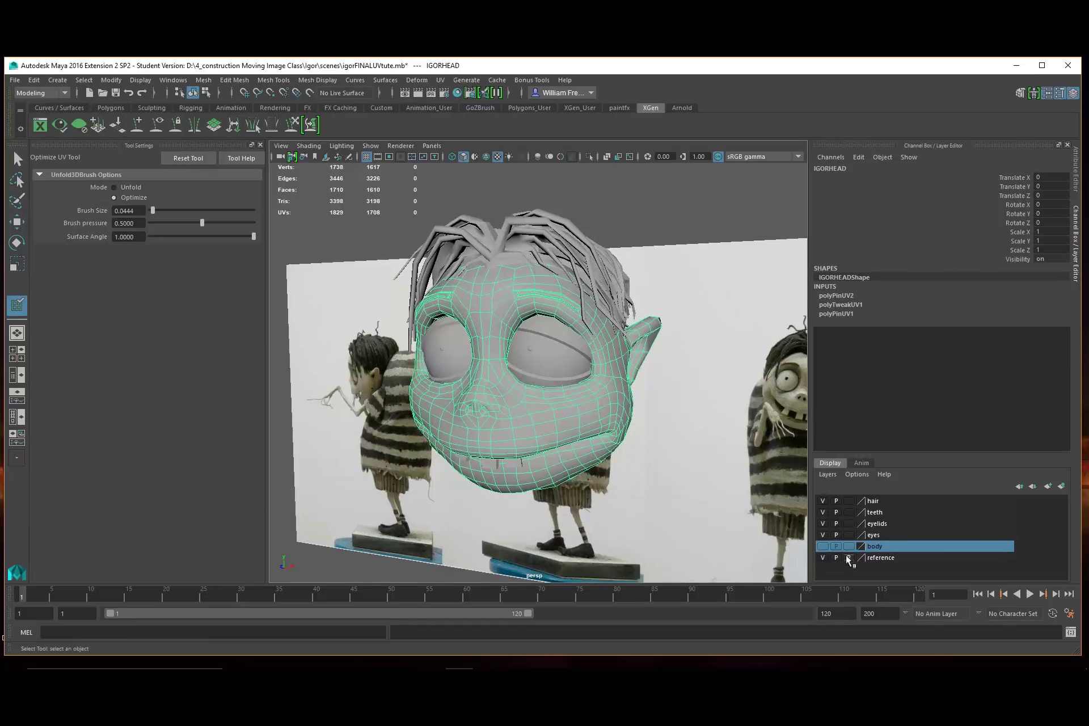
click(823, 548)
alt+right_drag(623, 460, 332, 436)
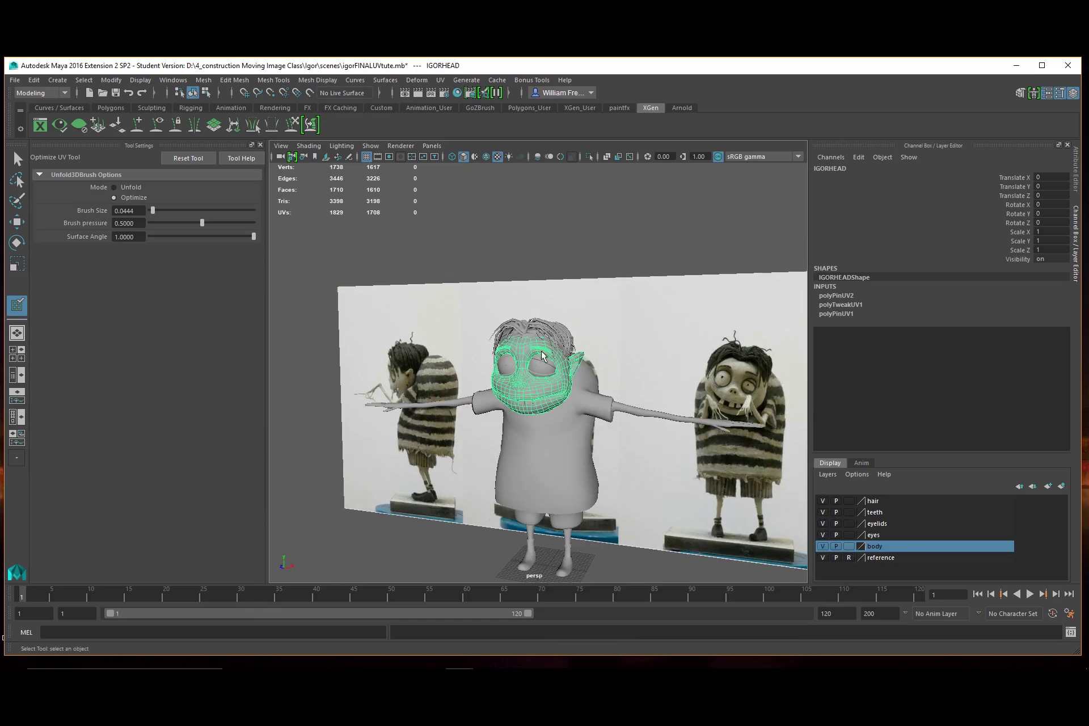
- Open the UV Editor, place it beside the character's head in the viewport, and activate the Select tool
click(441, 80)
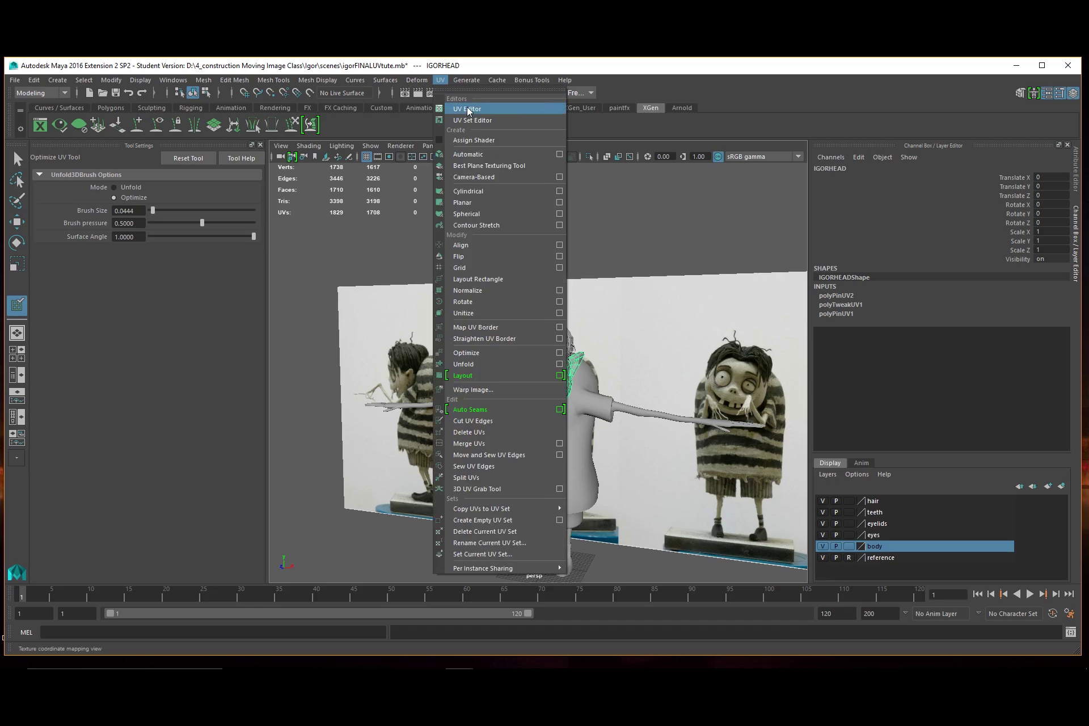
click(469, 110)
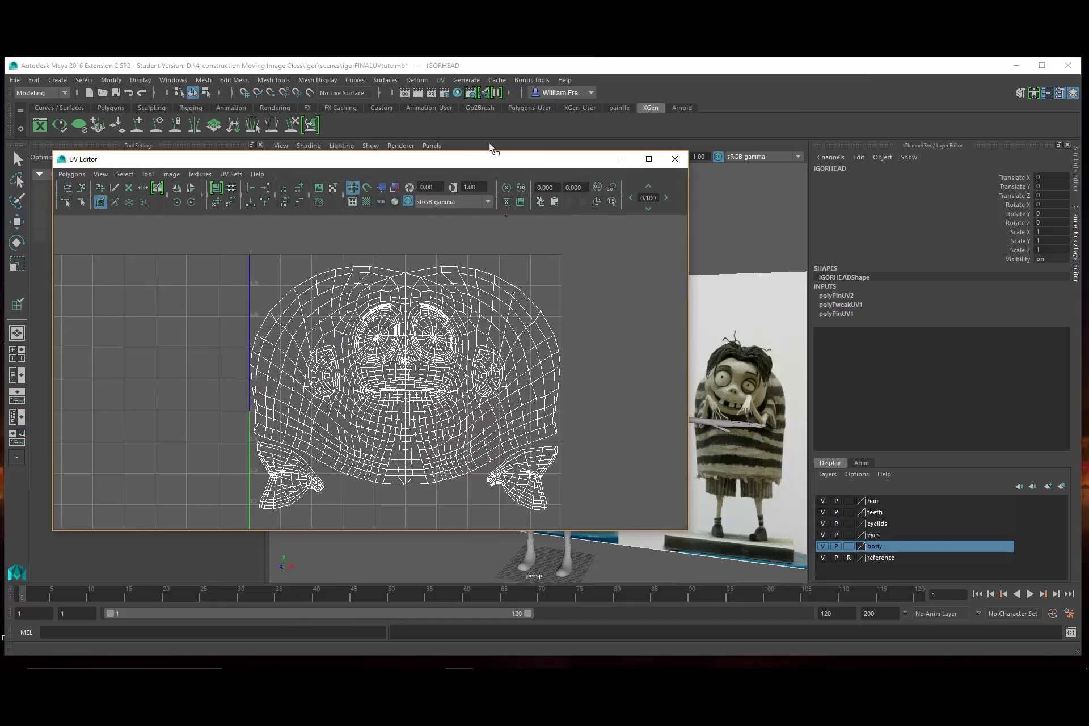
drag(533, 169, 1049, 180)
alt+drag(522, 439, 438, 344)
click(17, 160)
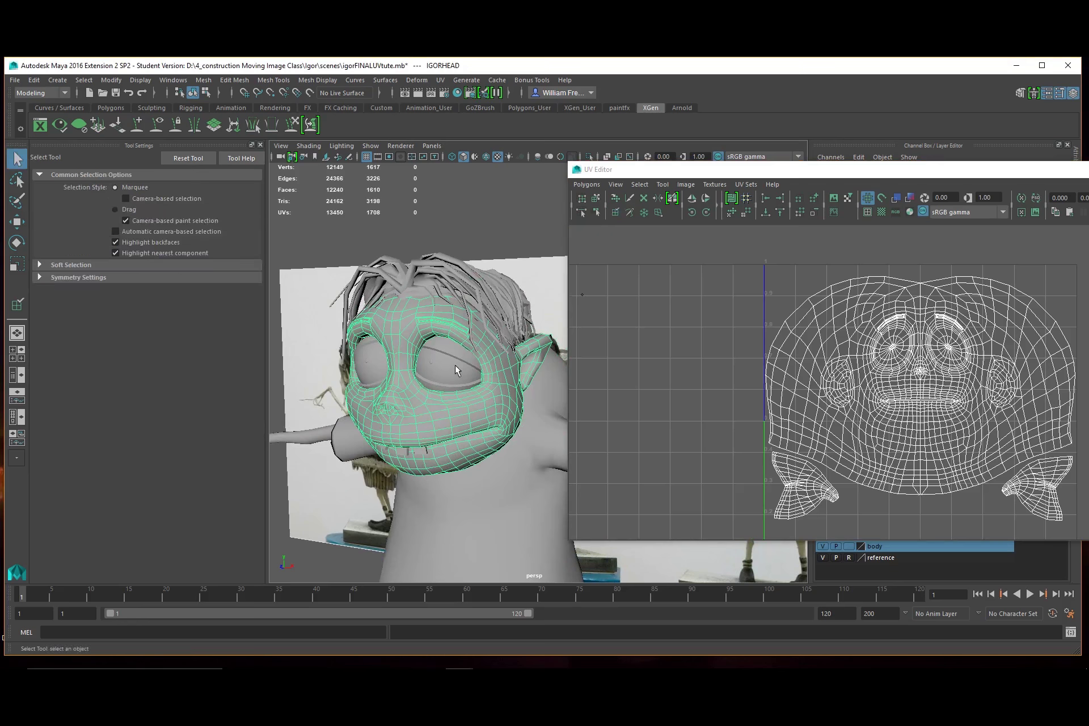
- Add the character's left eye to the head selection and examine its UV shell alongside the head's UVs
click(444, 363)
alt+right_drag(953, 455, 761, 422)
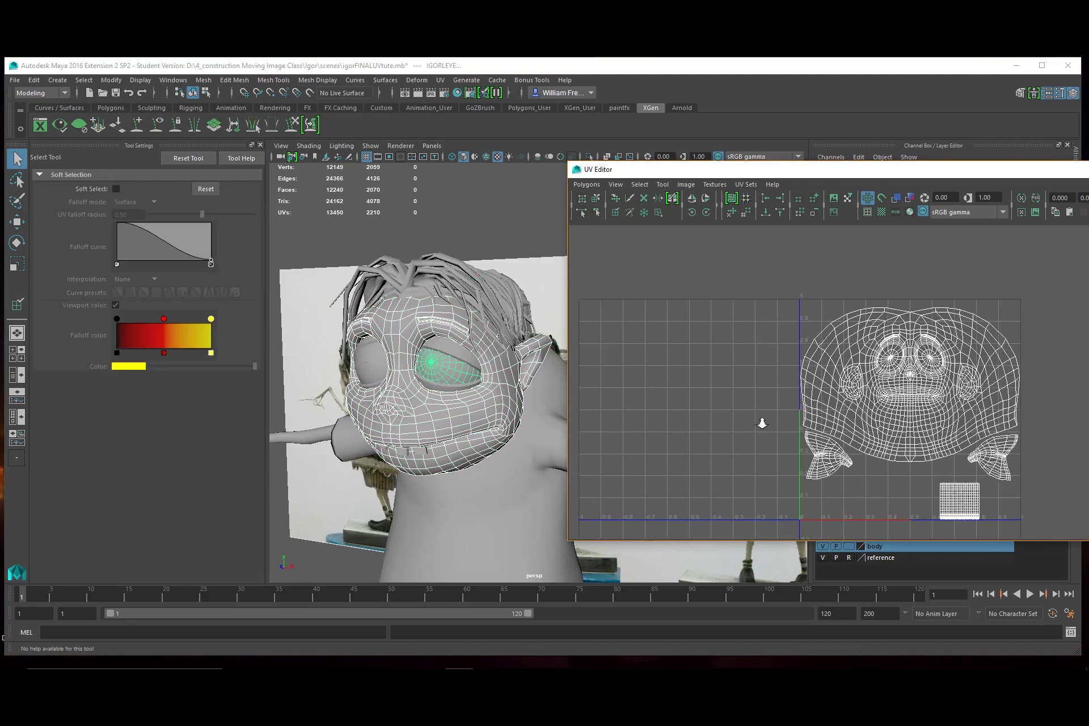
alt+middle_drag(845, 434, 754, 368)
alt+right_drag(379, 334, 544, 431)
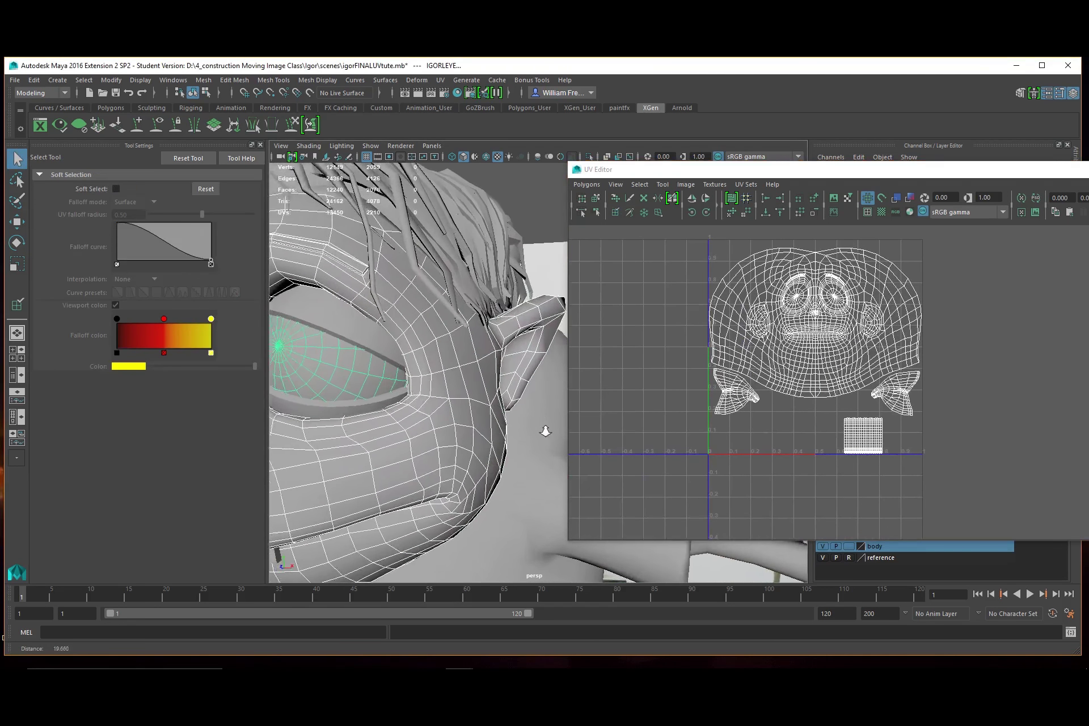
alt+middle_drag(441, 379, 463, 352)
- Select the left eye's upper and lower eyelids and examine their UV shells up close
click(437, 327)
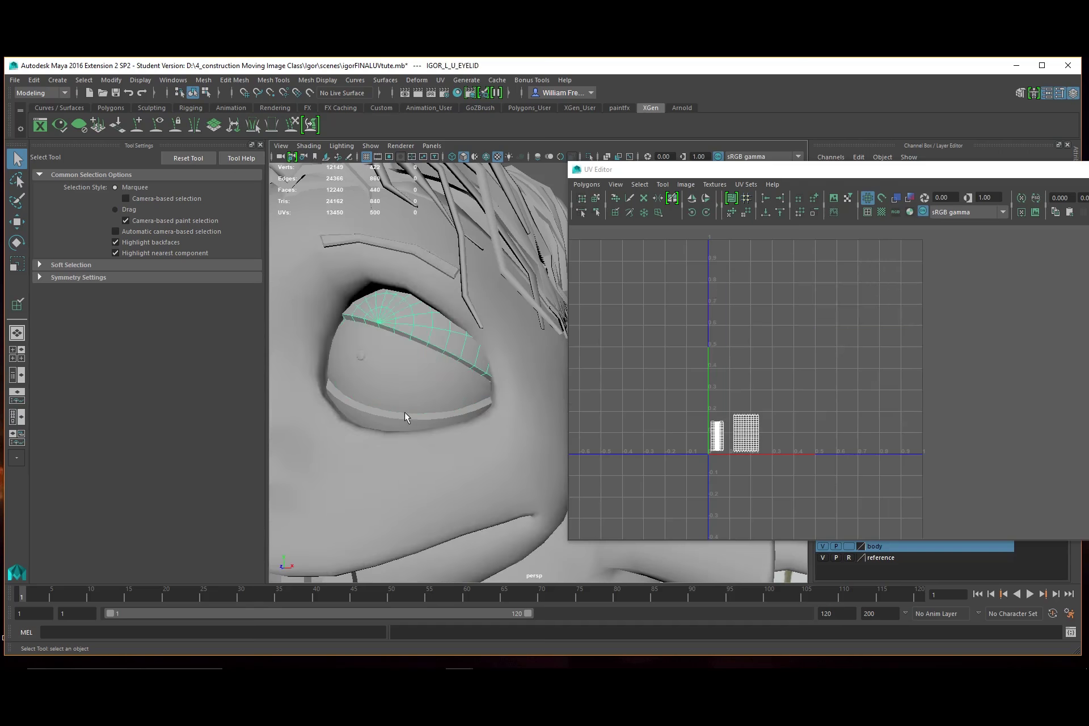
shift+click(404, 412)
alt+right_drag(743, 377, 760, 446)
alt+middle_drag(716, 430, 954, 395)
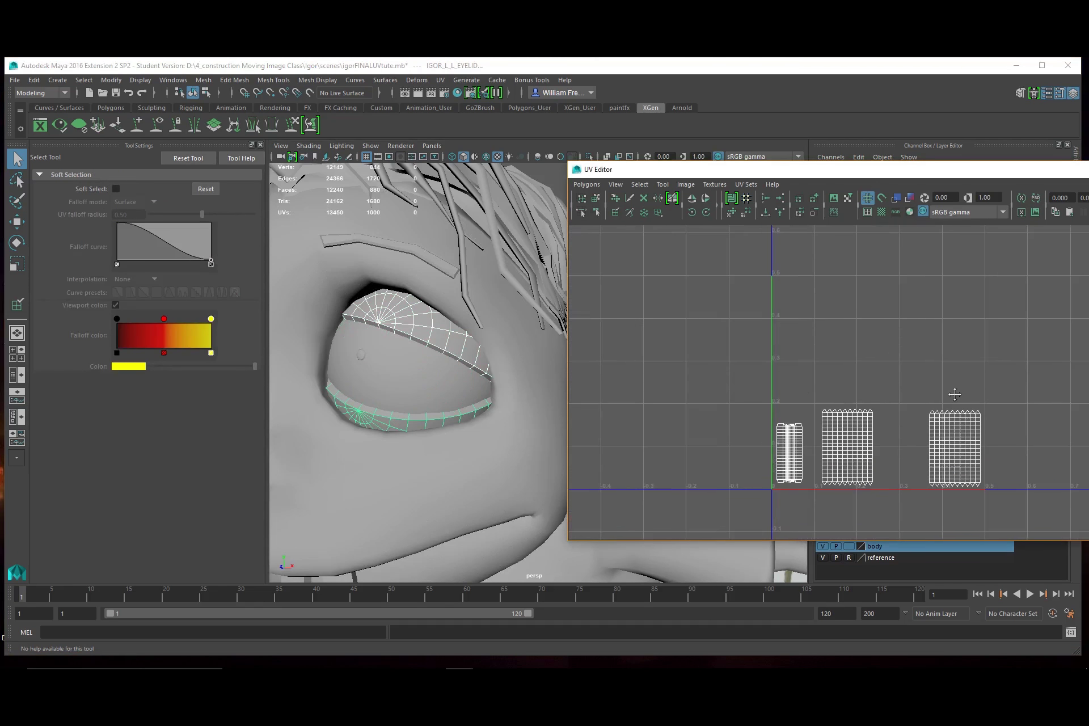
alt+right_drag(335, 381, 520, 423)
alt+middle_drag(468, 426, 576, 405)
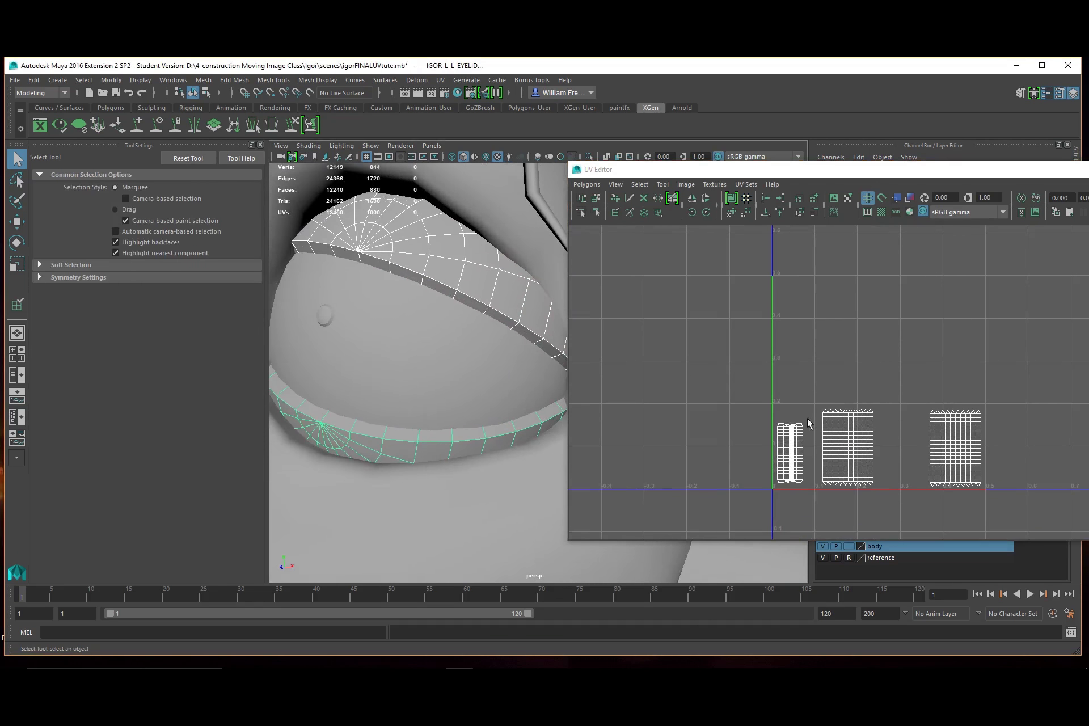
alt+right_drag(809, 423, 1033, 479)
alt+middle_drag(718, 453, 771, 336)
alt+right_drag(753, 347, 1043, 456)
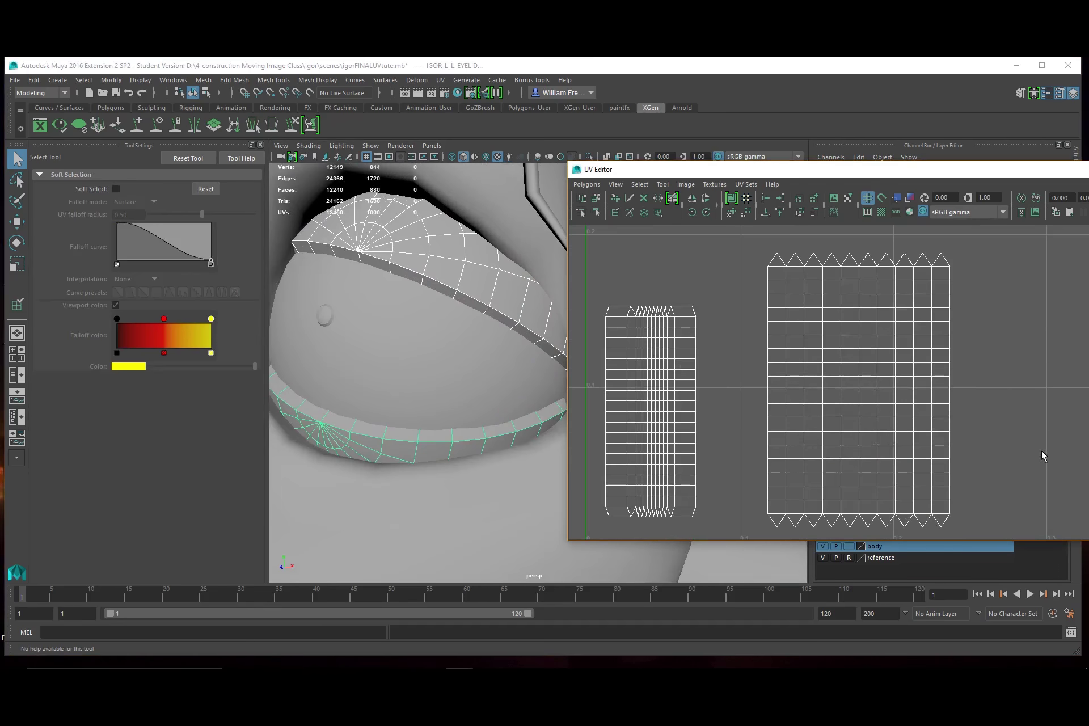
- Select the outermost face columns on both sides of the eyelids' narrow UV shell to locate them on the model
right_drag(688, 340, 687, 368)
drag(688, 481, 685, 539)
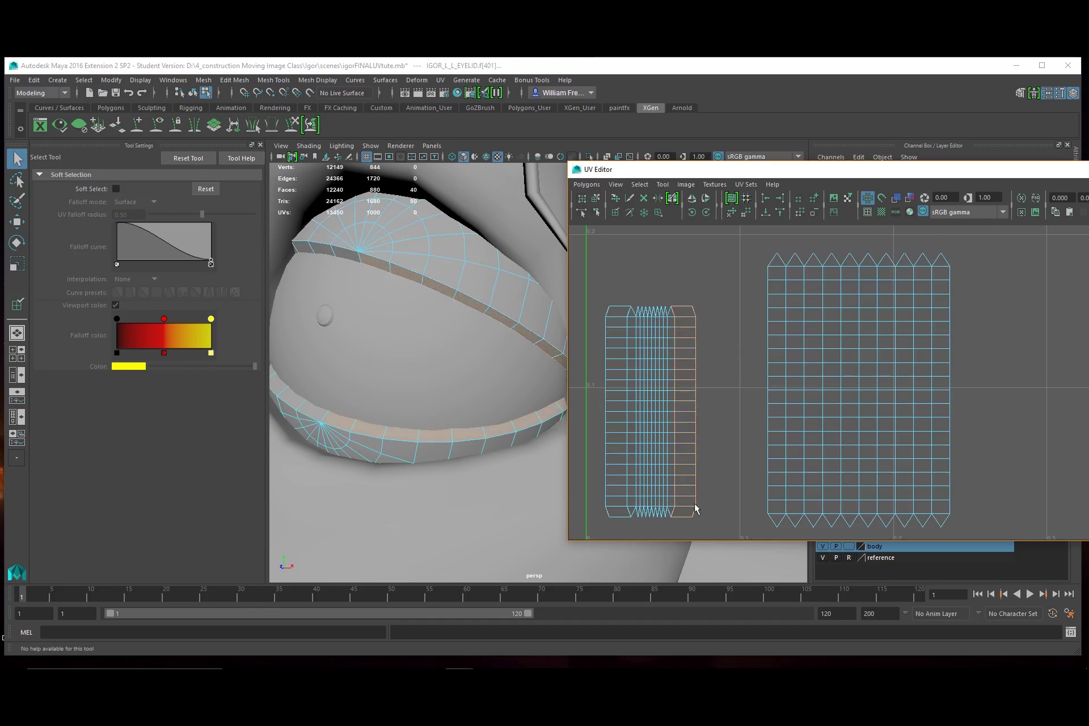
alt+drag(476, 394, 499, 397)
click(605, 289)
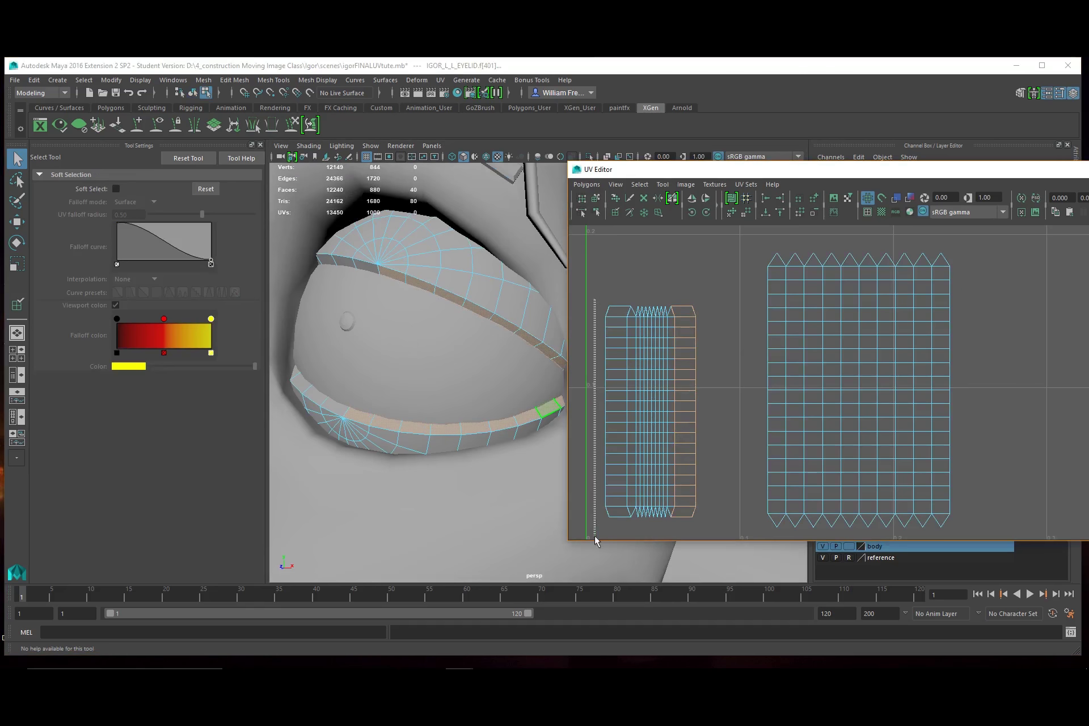
shift+drag(595, 541, 614, 550)
alt+middle_drag(468, 373, 521, 357)
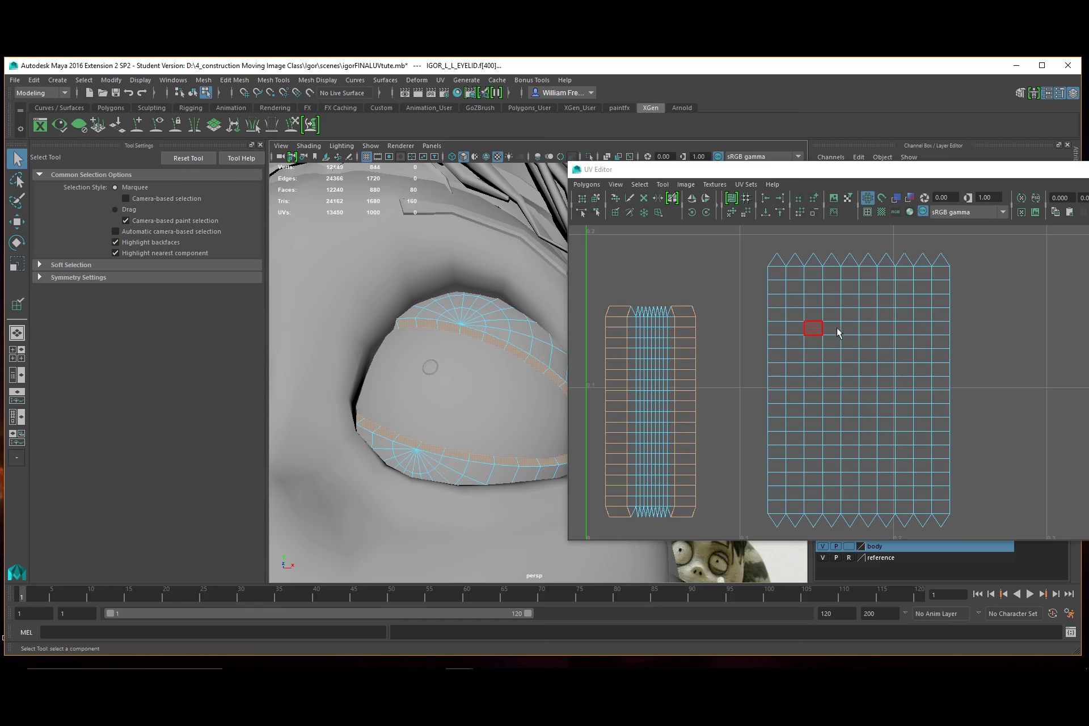
- Select the head mesh and examine its crowded UV faces at one corner of the mouth
click(340, 305)
alt+right_drag(732, 364, 515, 381)
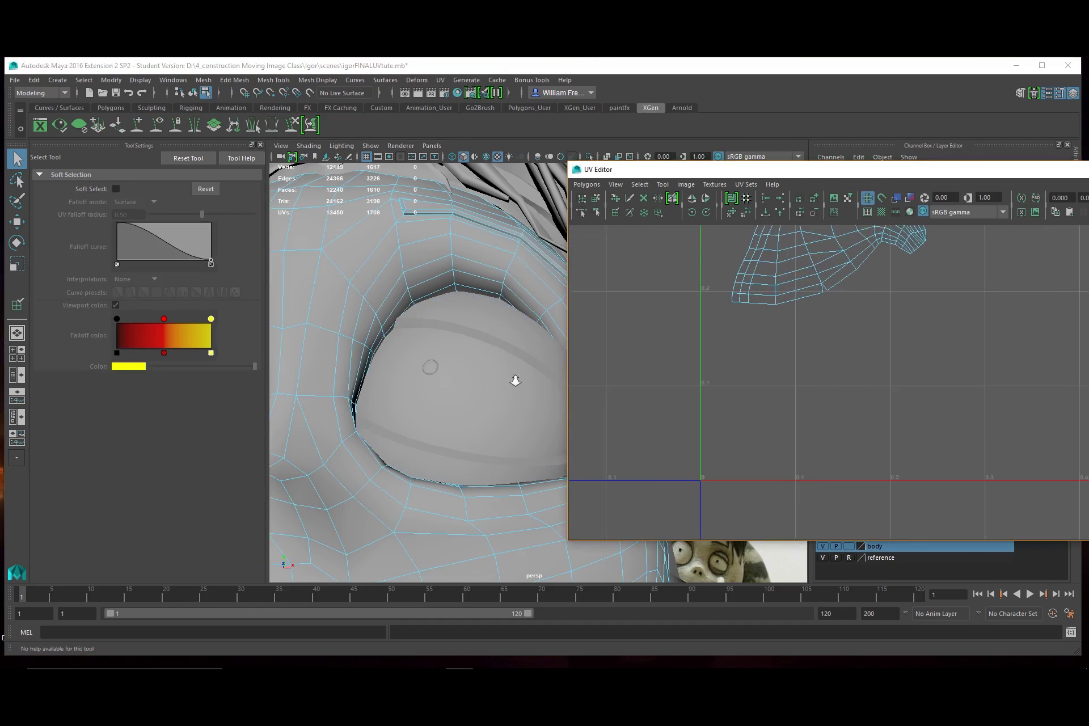
alt+middle_drag(870, 309, 637, 550)
alt+middle_drag(906, 332, 686, 456)
alt+right_drag(686, 456, 1068, 489)
alt+right_drag(684, 362, 736, 359)
alt+middle_drag(735, 359, 702, 433)
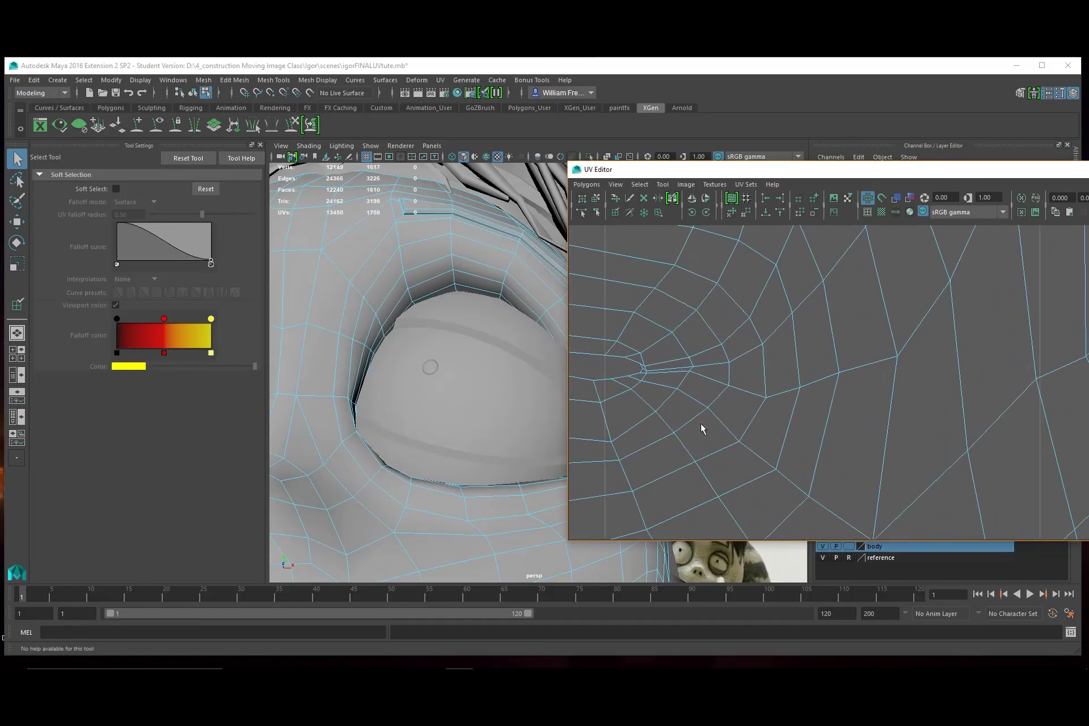
alt+right_drag(703, 433, 861, 435)
alt+middle_drag(835, 418, 737, 365)
alt+right_drag(737, 365, 967, 459)
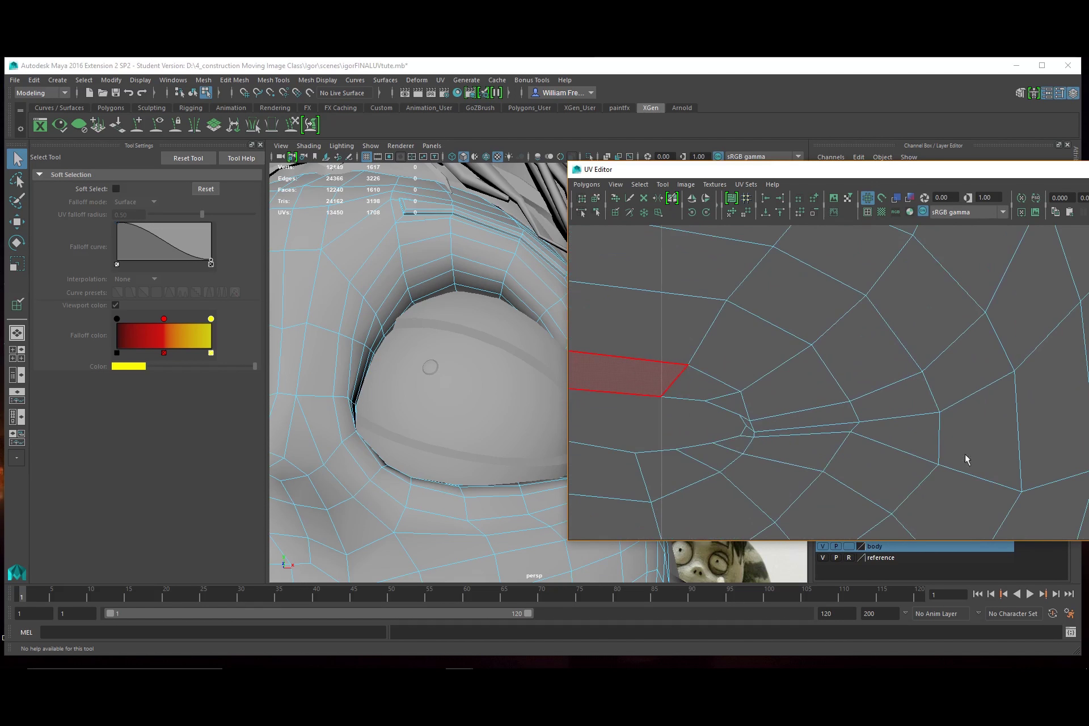
click(775, 442)
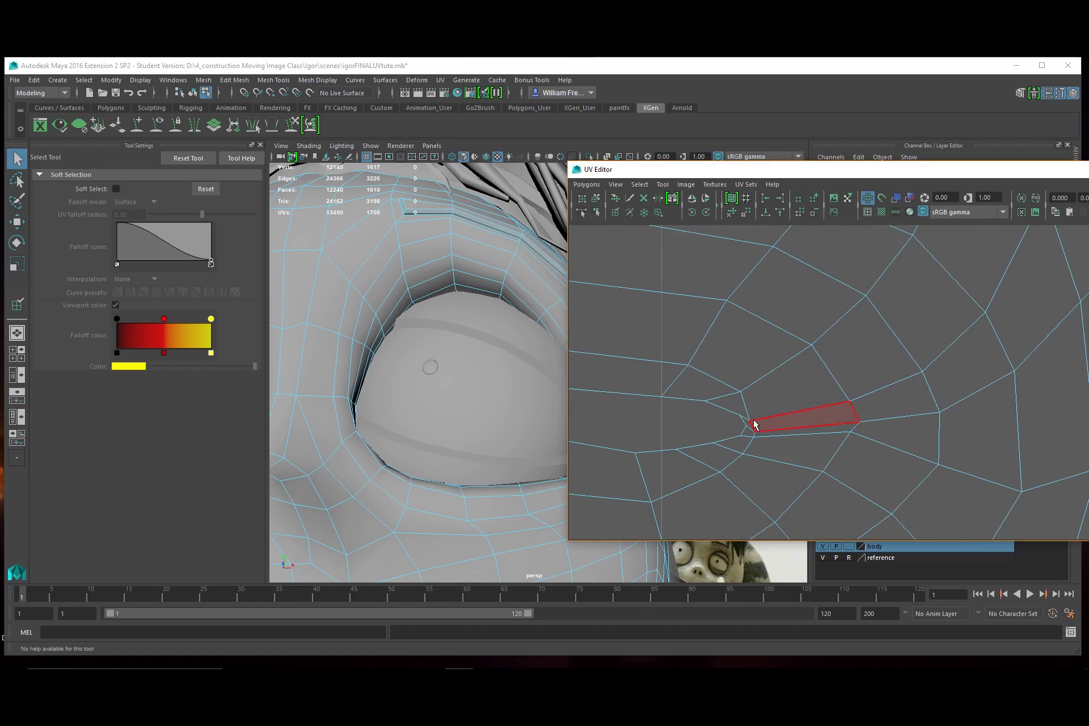
click(874, 434)
click(800, 434)
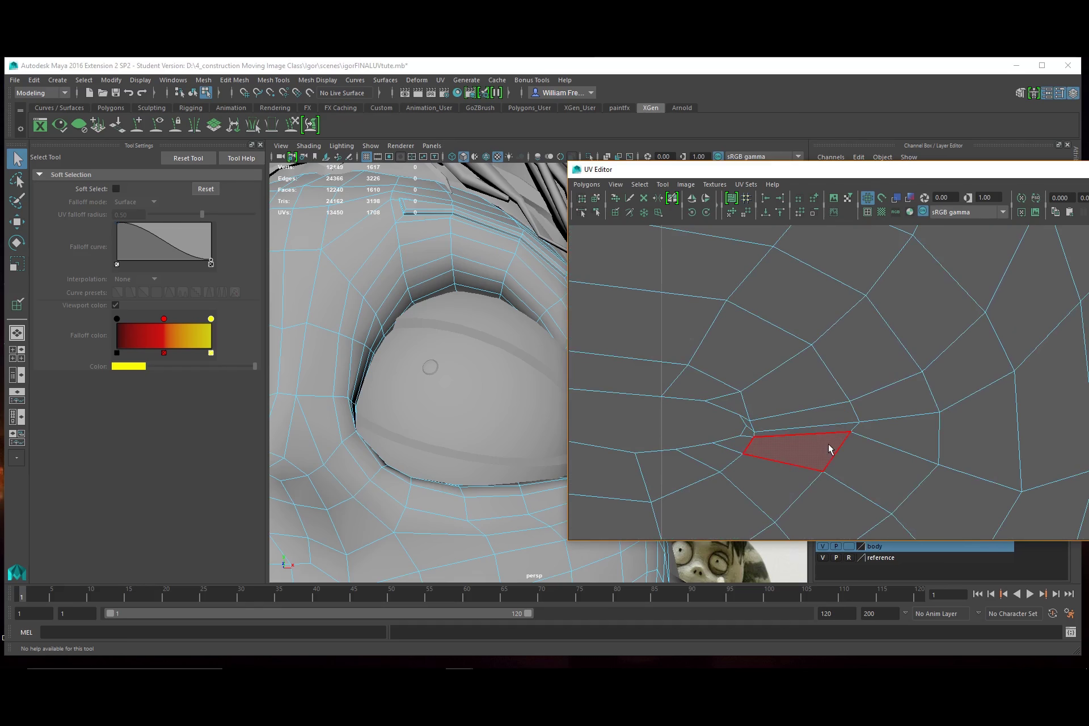
- In UV mode, move the crowded UVs at this mouth corner apart so the surrounding faces are evenly spaced
right_click(846, 434)
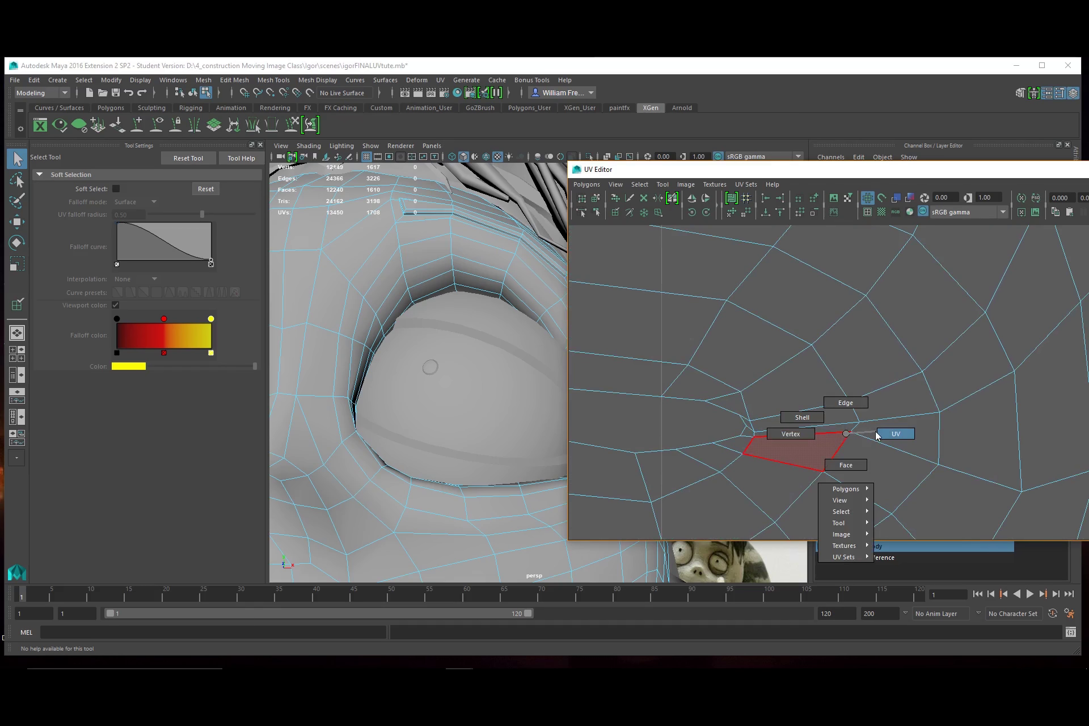
click(896, 434)
click(851, 434)
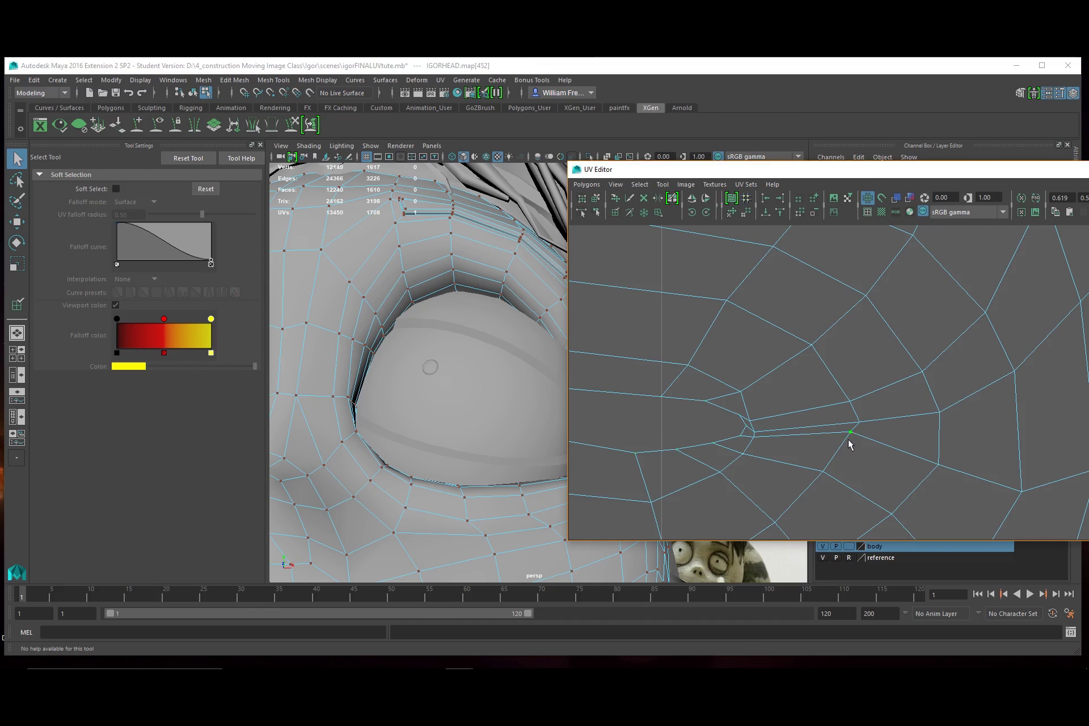
key(w)
drag(850, 434, 849, 440)
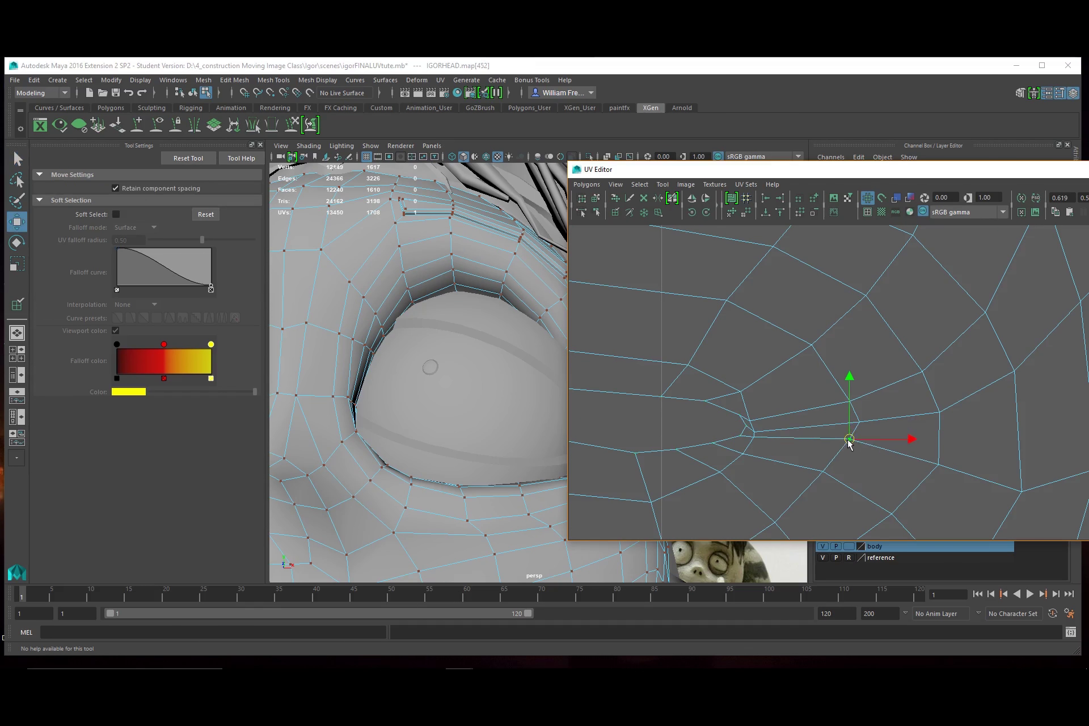
click(752, 420)
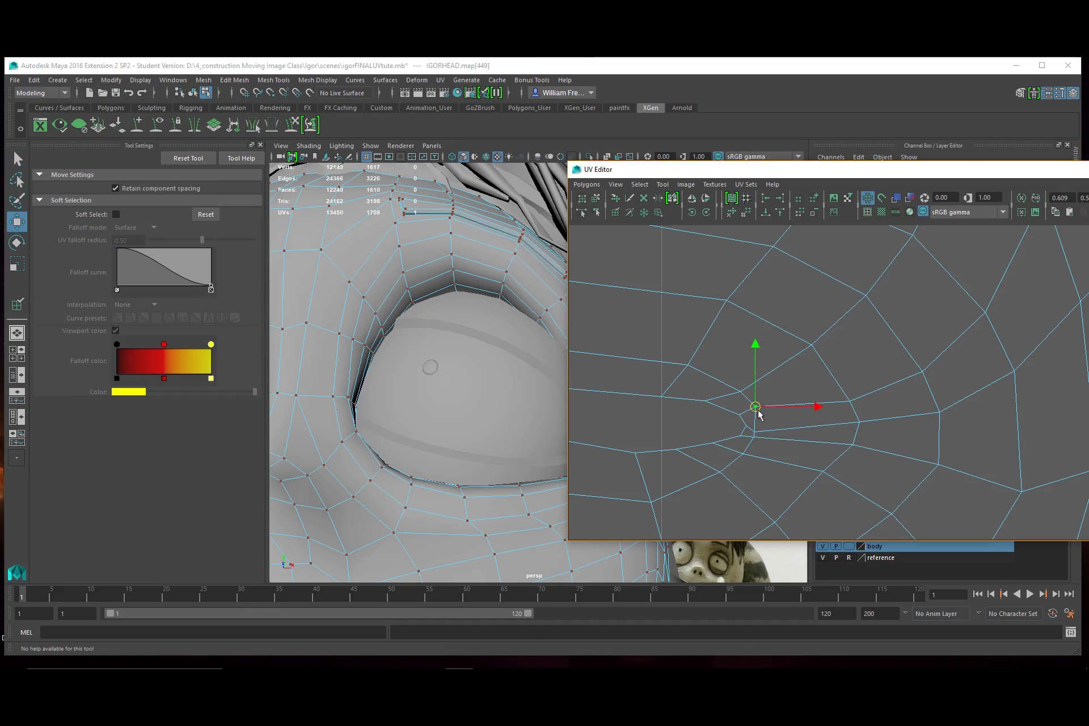
click(757, 426)
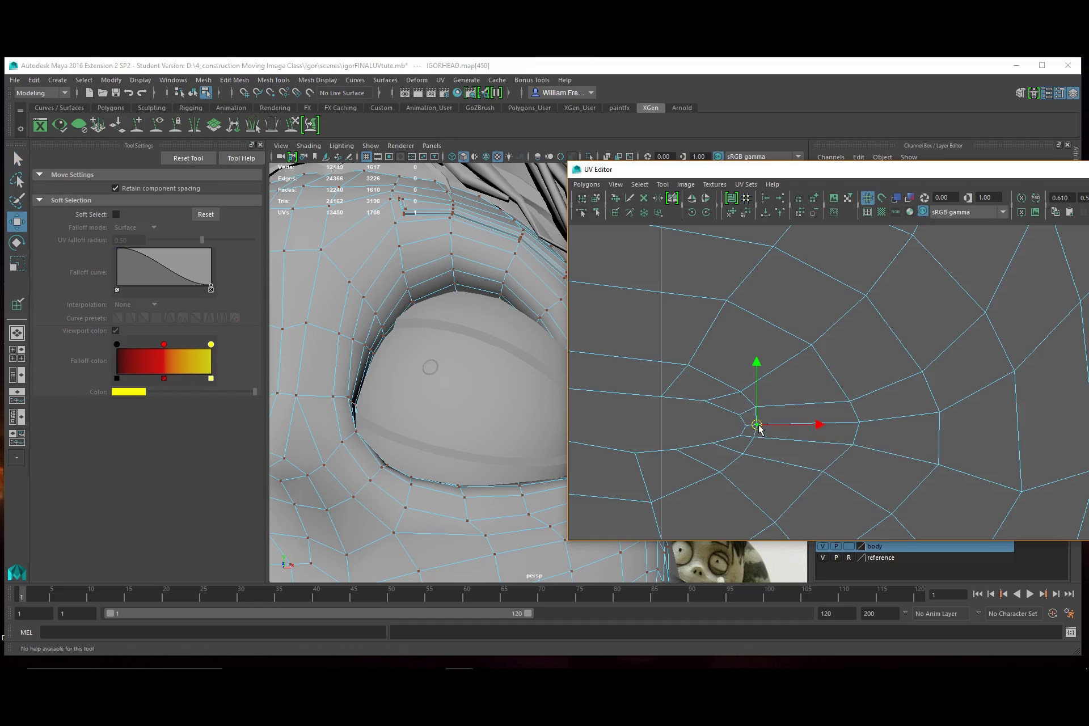
click(847, 399)
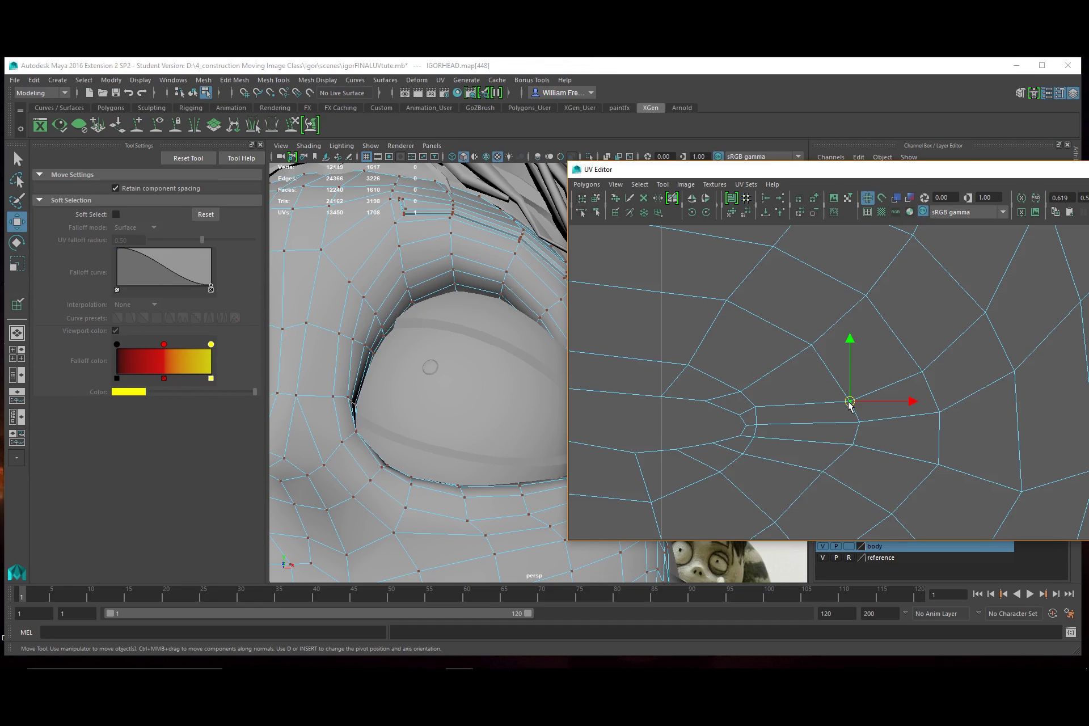
click(920, 372)
- Reposition the UVs in the rings around the opposite mouth corner to widen the pinched faces
alt+middle_drag(601, 397, 622, 460)
click(606, 461)
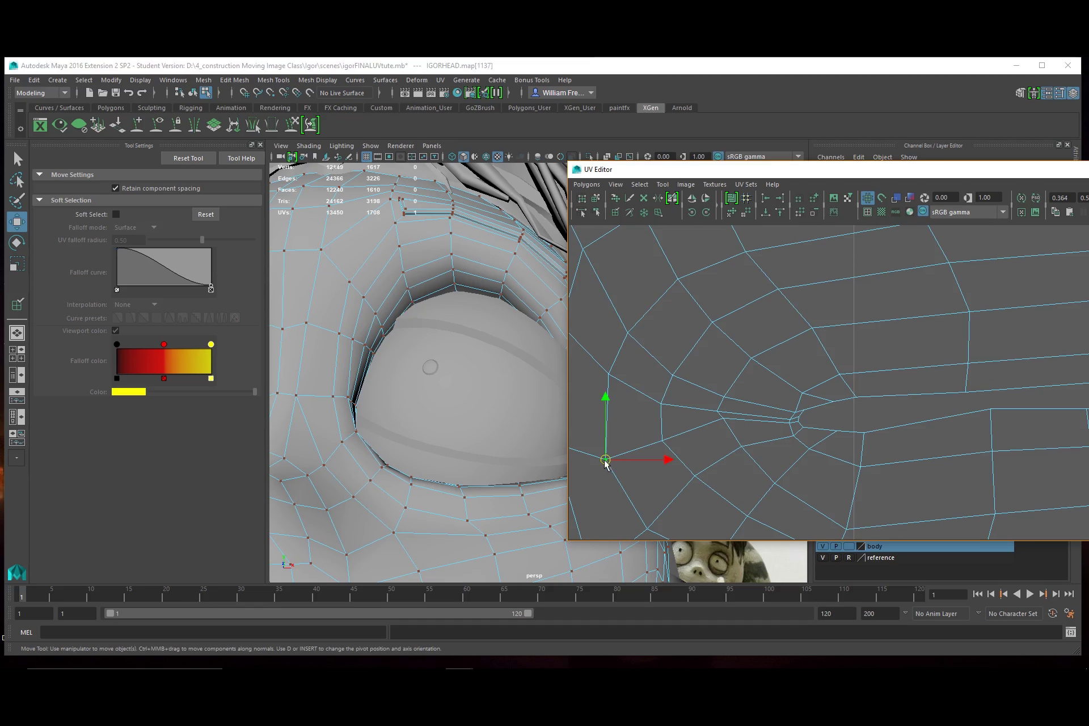
drag(606, 461, 606, 452)
click(724, 420)
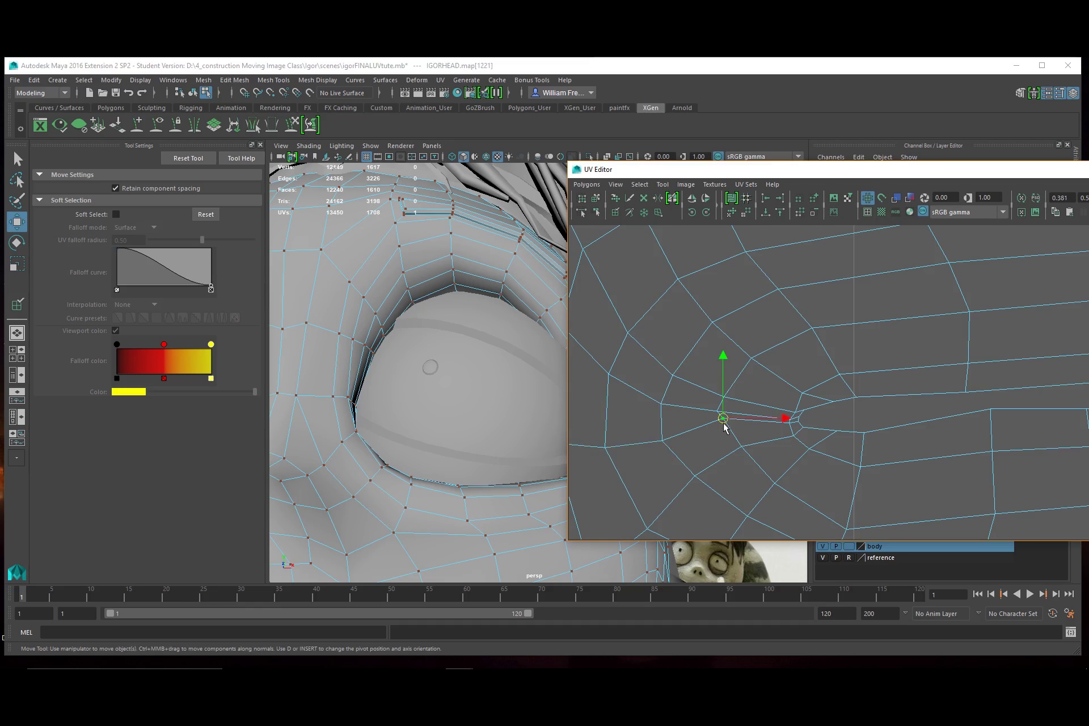
drag(724, 421, 746, 457)
click(742, 448)
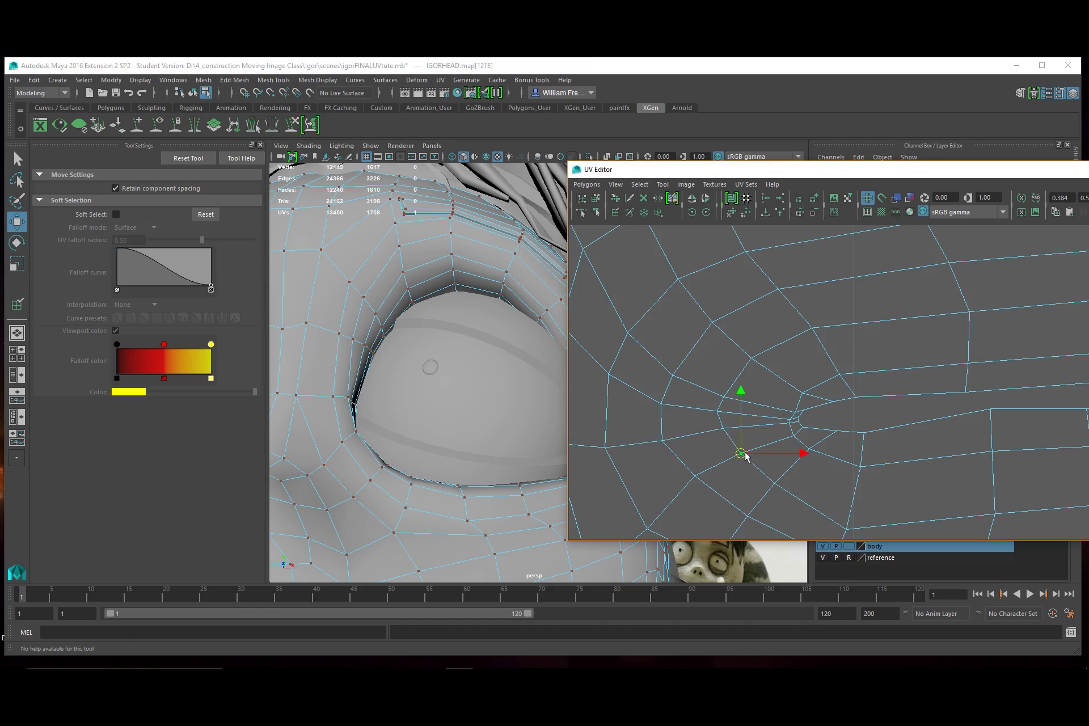
- Spread out the innermost lip UVs at the same mouth corner
click(793, 407)
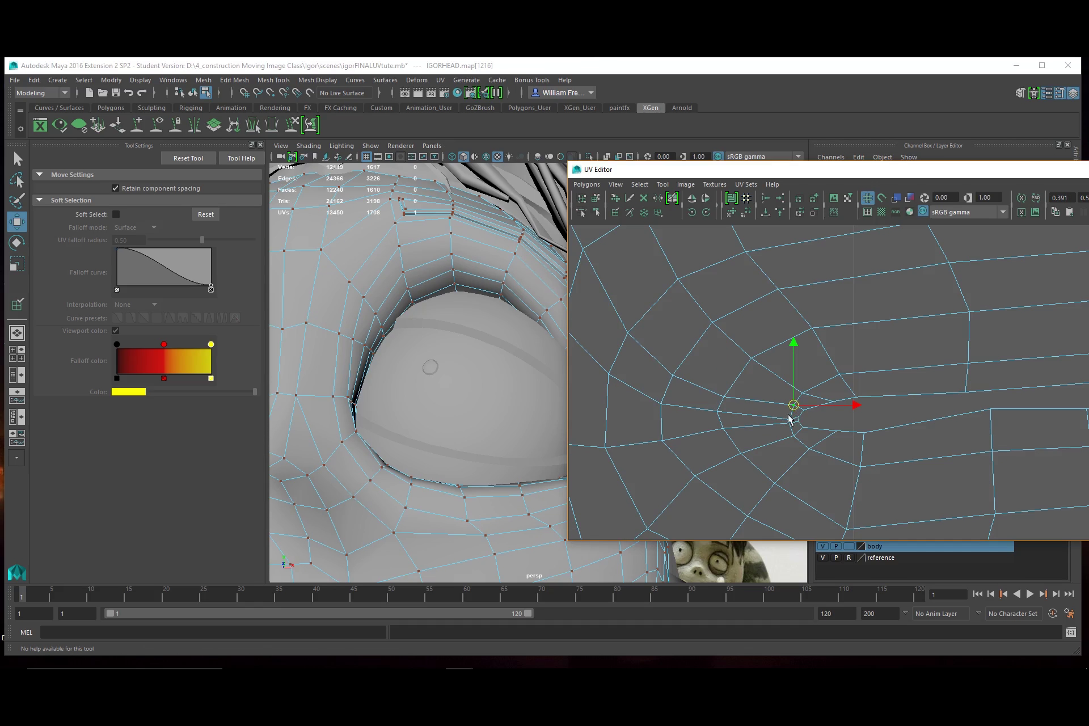
click(789, 417)
drag(789, 417, 790, 413)
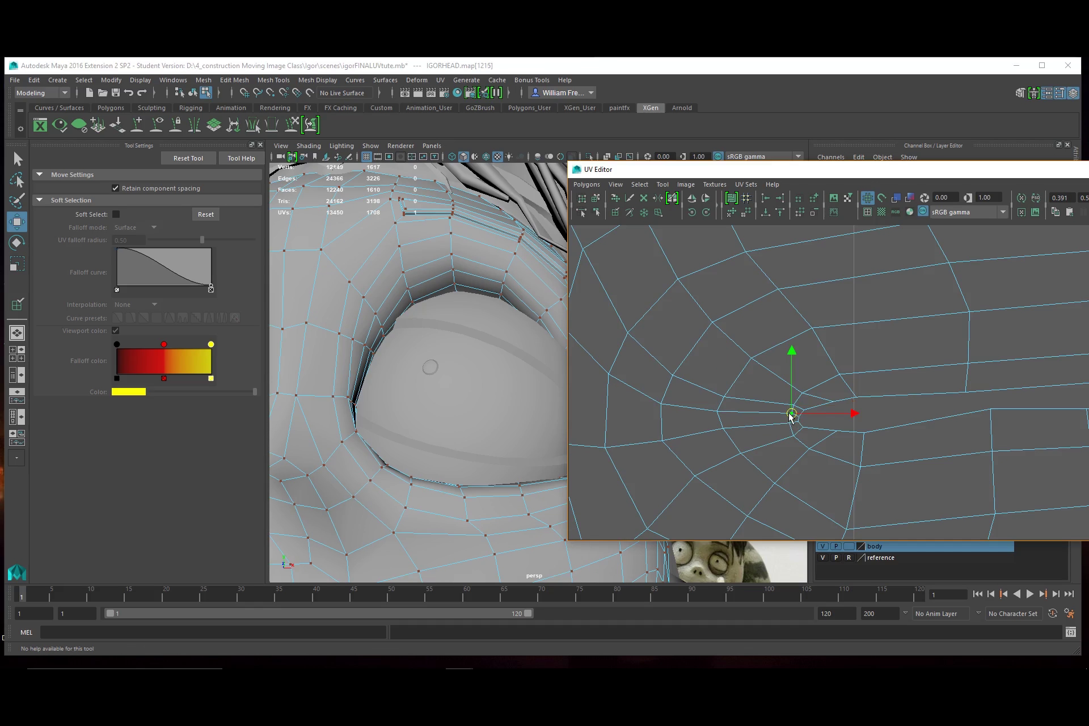
click(828, 405)
- Examine the head model and its UV layout around the mouth, eyes and nose for further pinched faces
alt+right_drag(783, 414, 507, 372)
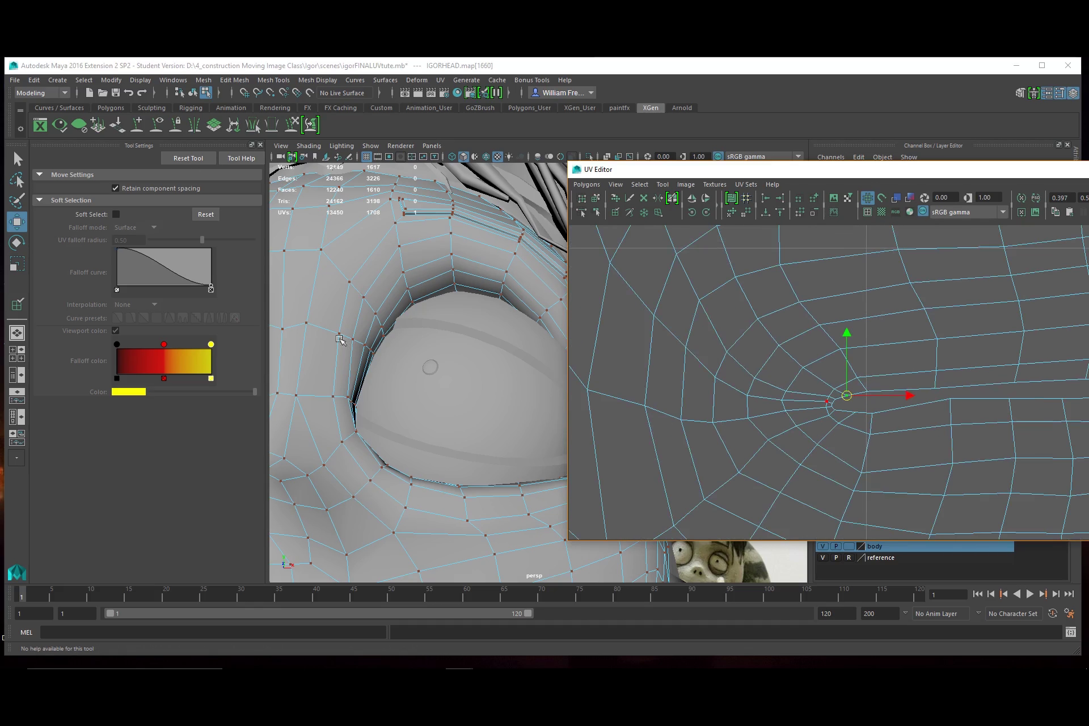
alt+right_drag(507, 459, 220, 417)
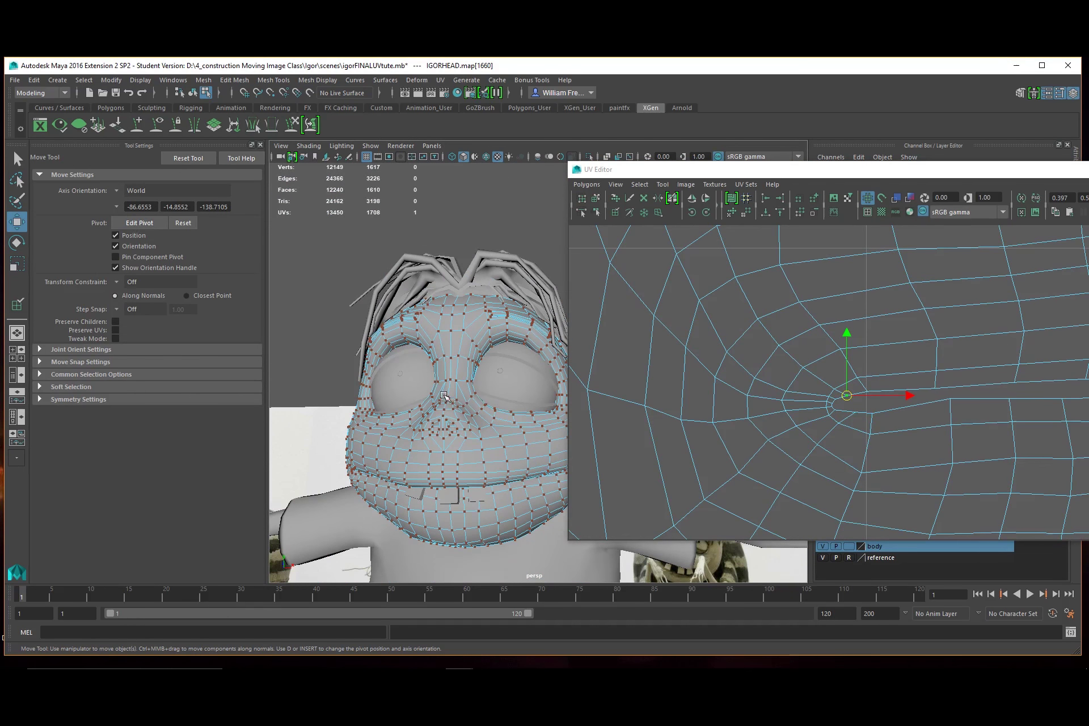
alt+drag(469, 406, 451, 357)
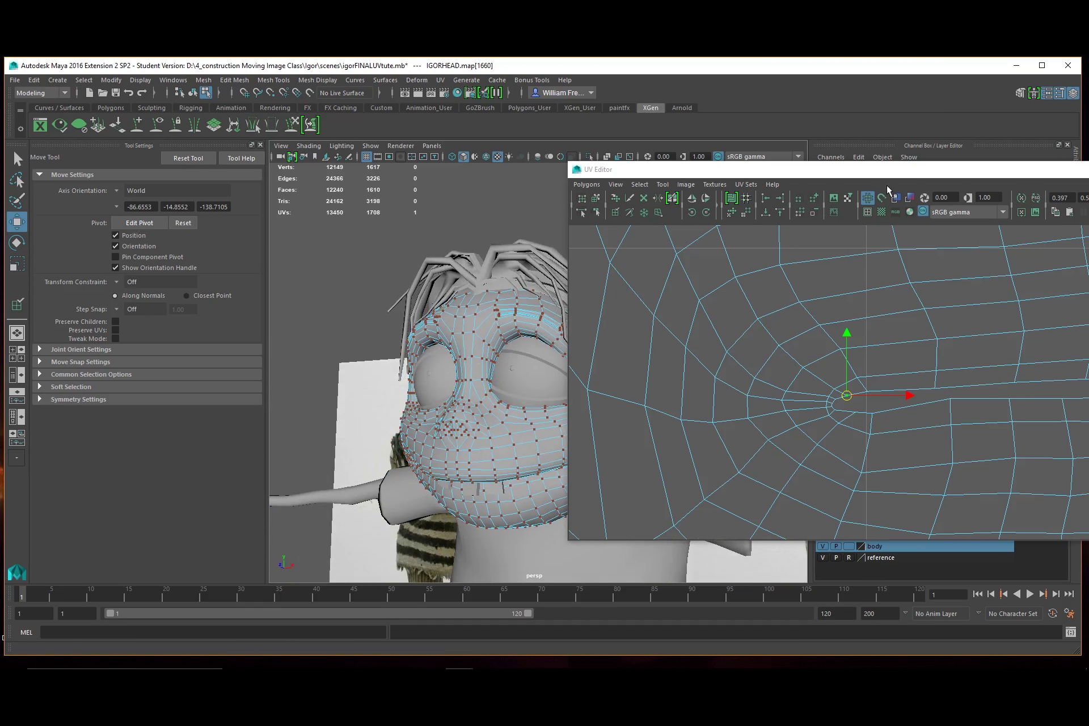
alt+right_drag(946, 388, 610, 388)
alt+middle_drag(880, 282, 750, 492)
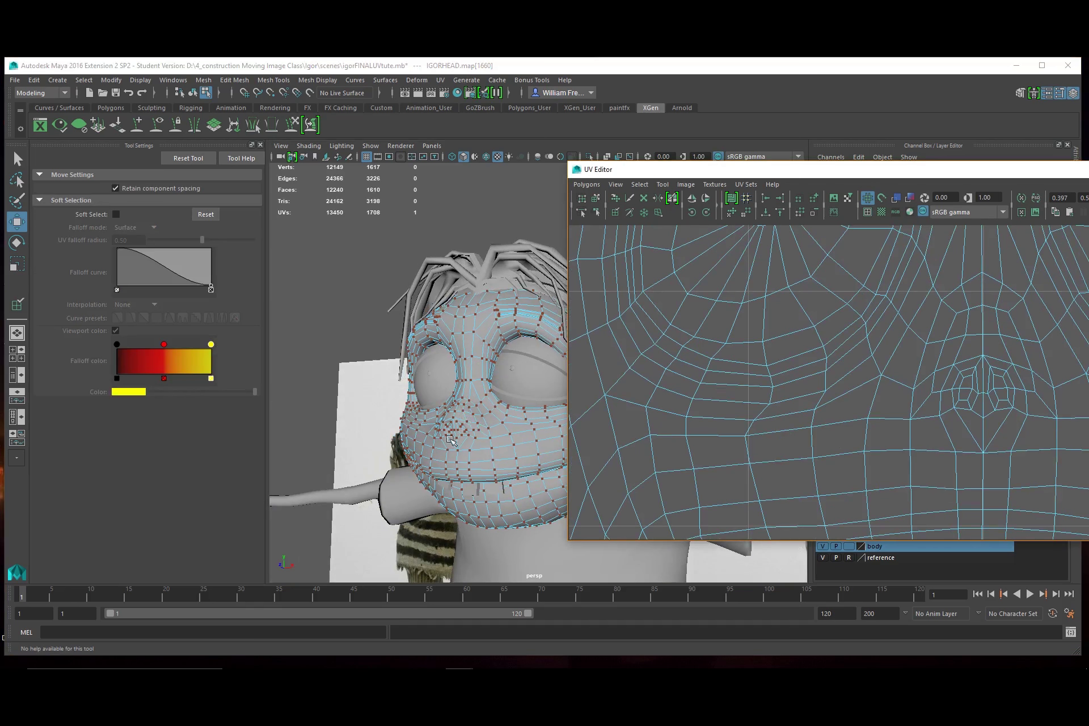
alt+right_drag(749, 335, 1053, 509)
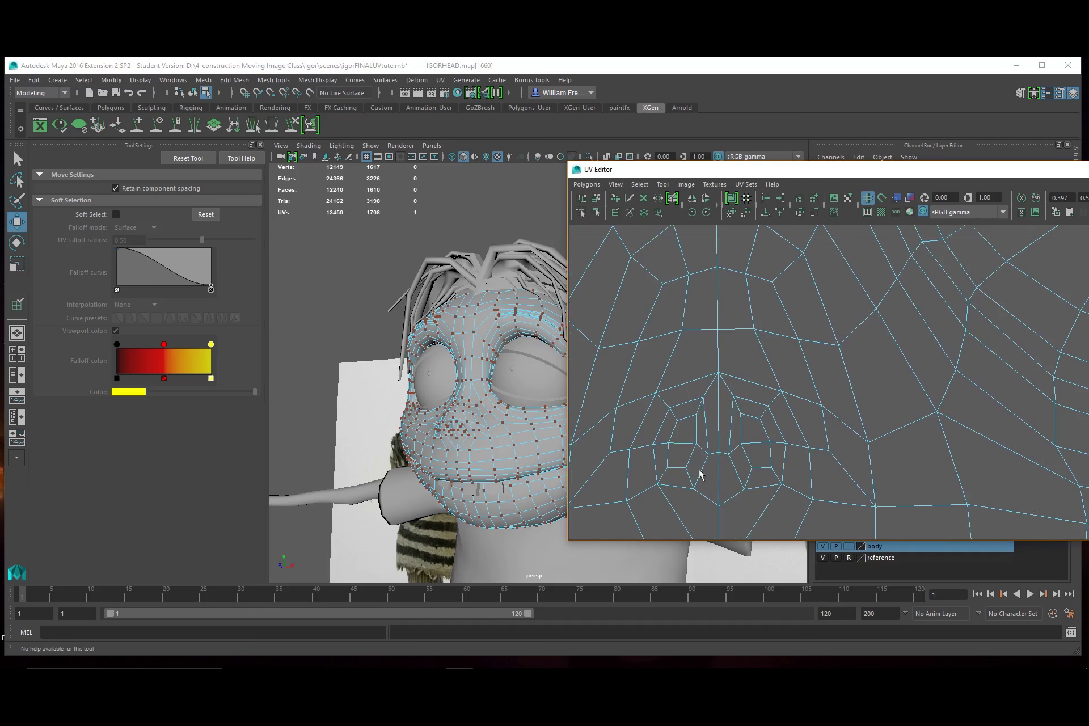
alt+middle_drag(723, 441, 760, 447)
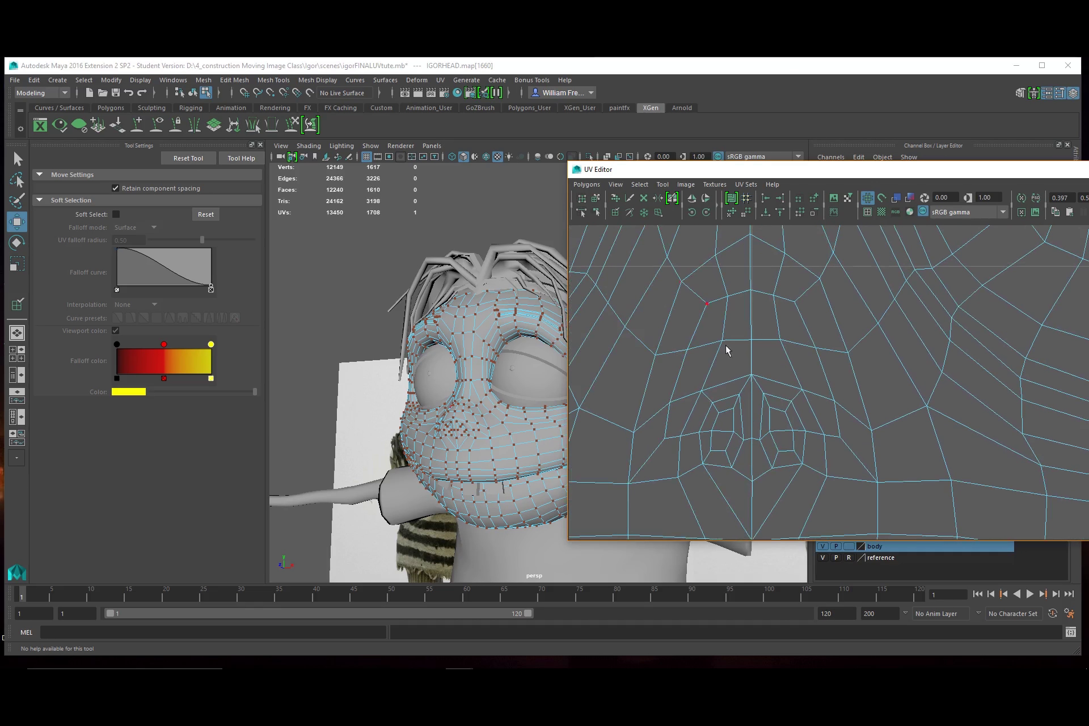
scroll(727, 350, down, 10)
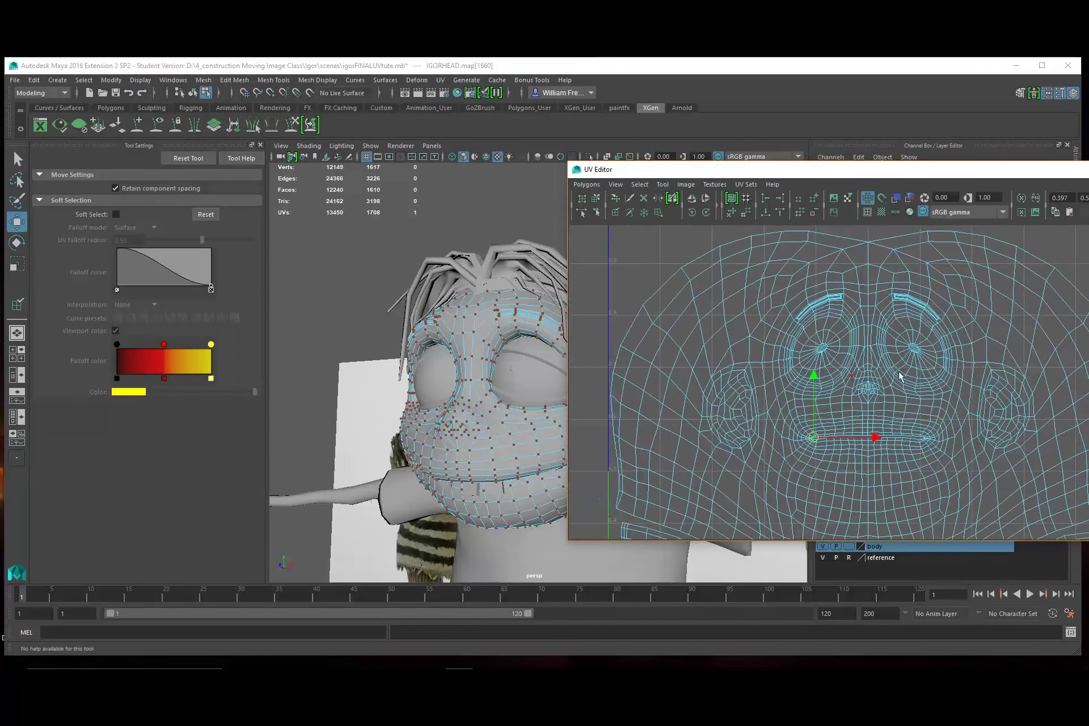
- Select the entire face UV shell and activate the Optimize UV tool
right_drag(923, 397, 961, 390)
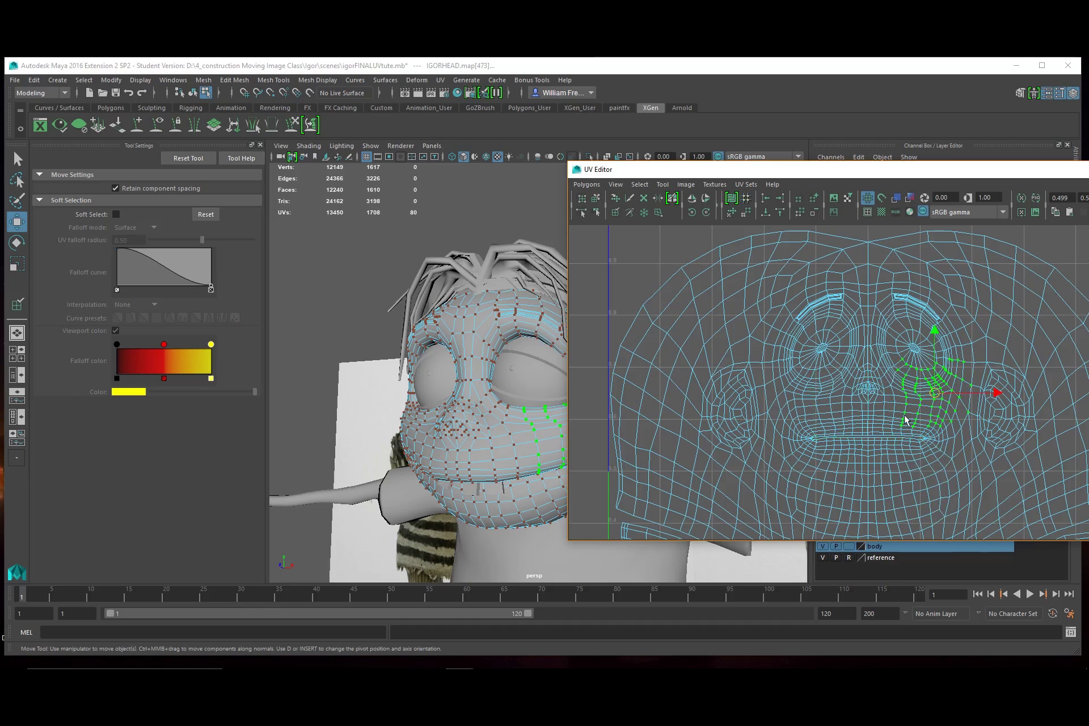
click(640, 184)
click(652, 227)
key(f)
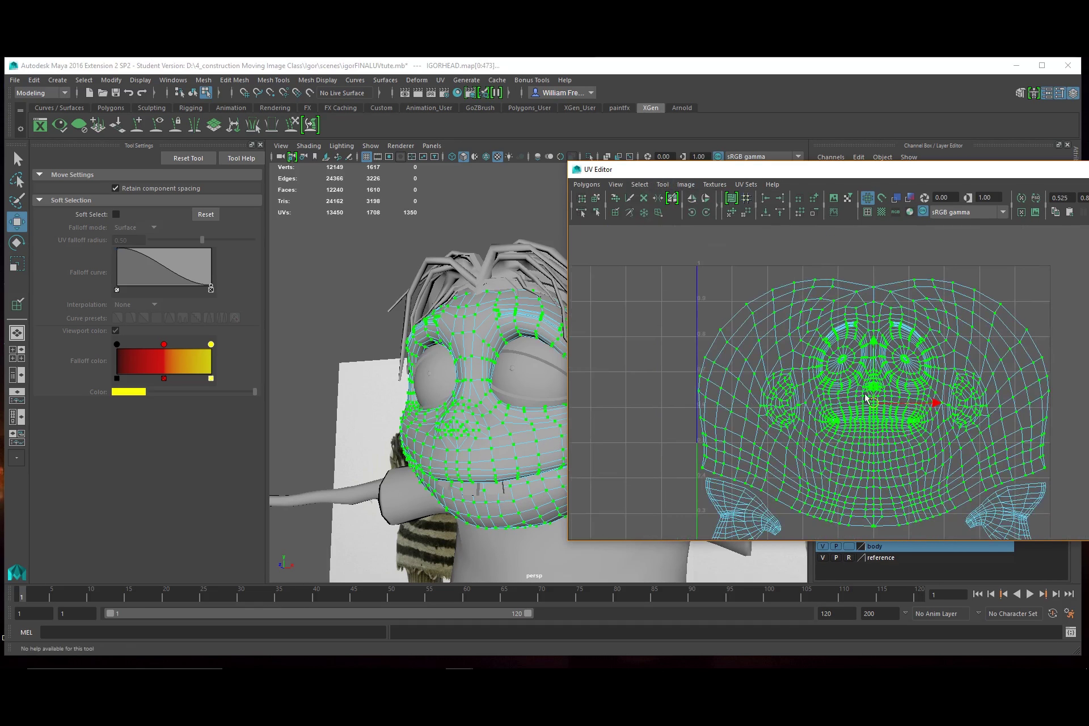
click(616, 213)
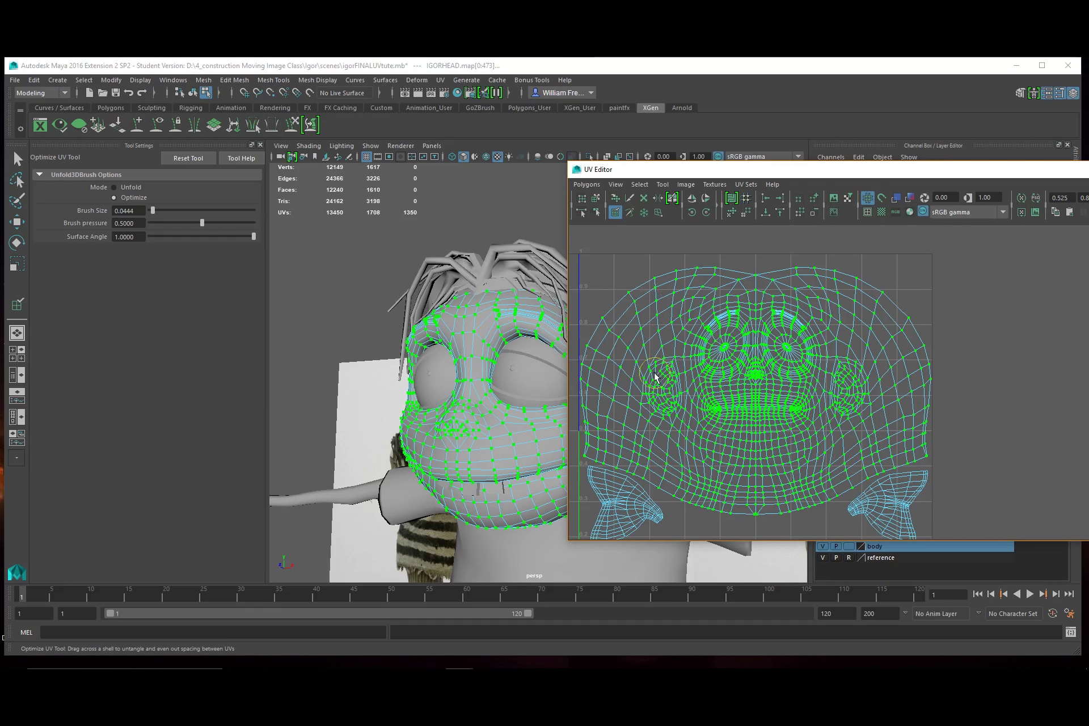
scroll(876, 494, up, 3)
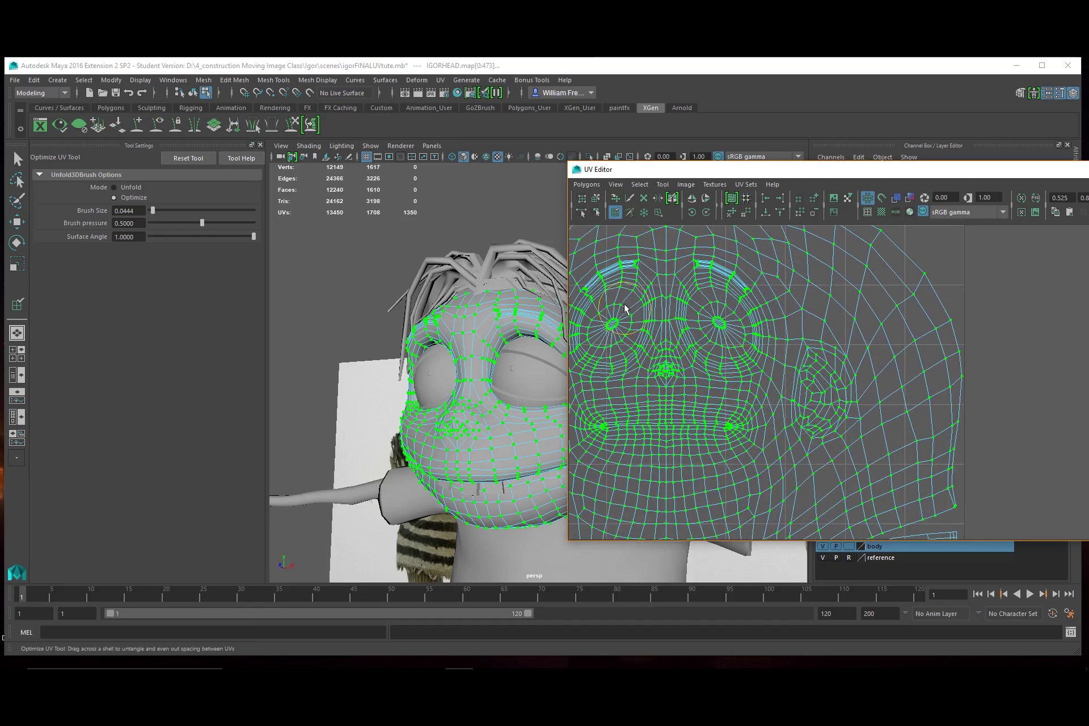
- Try brushing the lip UVs with the Optimize UV tool's unfold mode and undo the stroke
mouse_move(625, 307)
mouse_down()
mouse_move(616, 289)
mouse_move(590, 344)
mouse_move(632, 268)
mouse_move(721, 276)
mouse_move(777, 330)
mouse_move(797, 311)
mouse_move(851, 386)
mouse_move(828, 437)
mouse_move(880, 461)
mouse_up()
alt+middle_drag(876, 452, 863, 341)
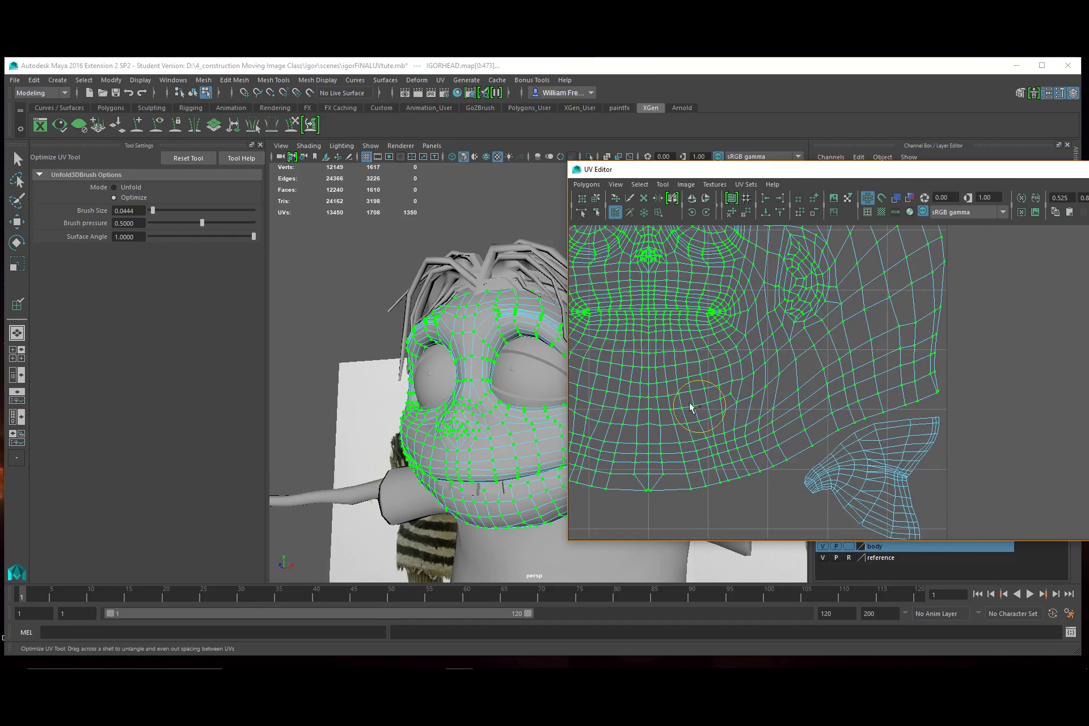
alt+middle_drag(691, 407, 752, 447)
drag(712, 430, 851, 430)
key(ctrl)
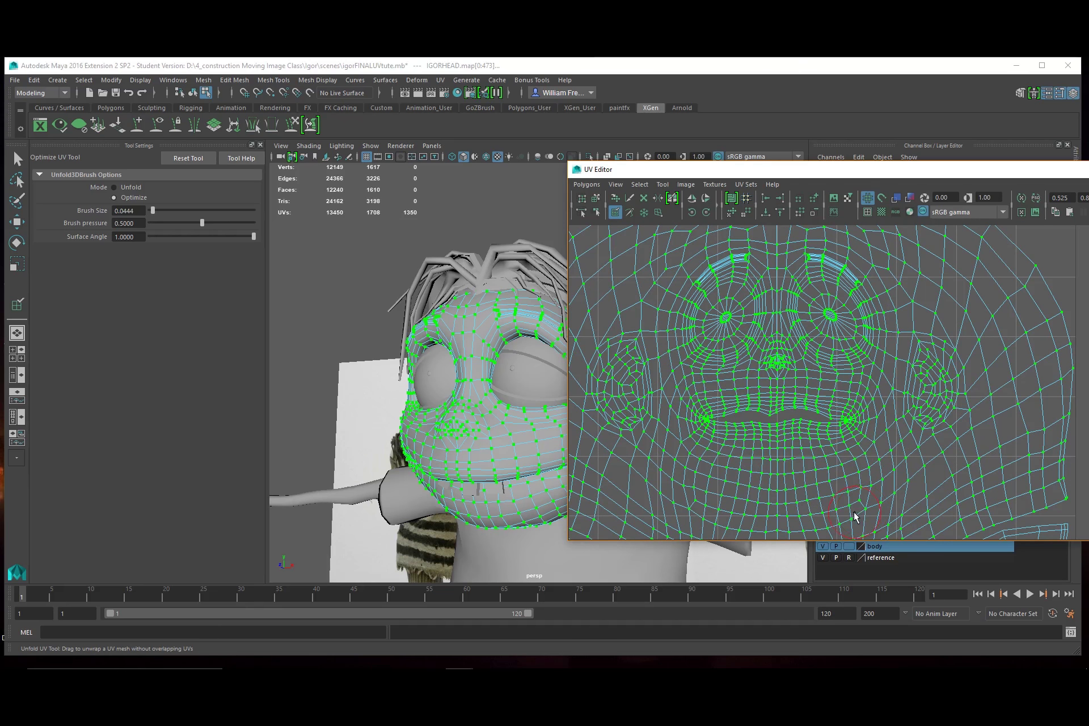
key(ctrl+z)
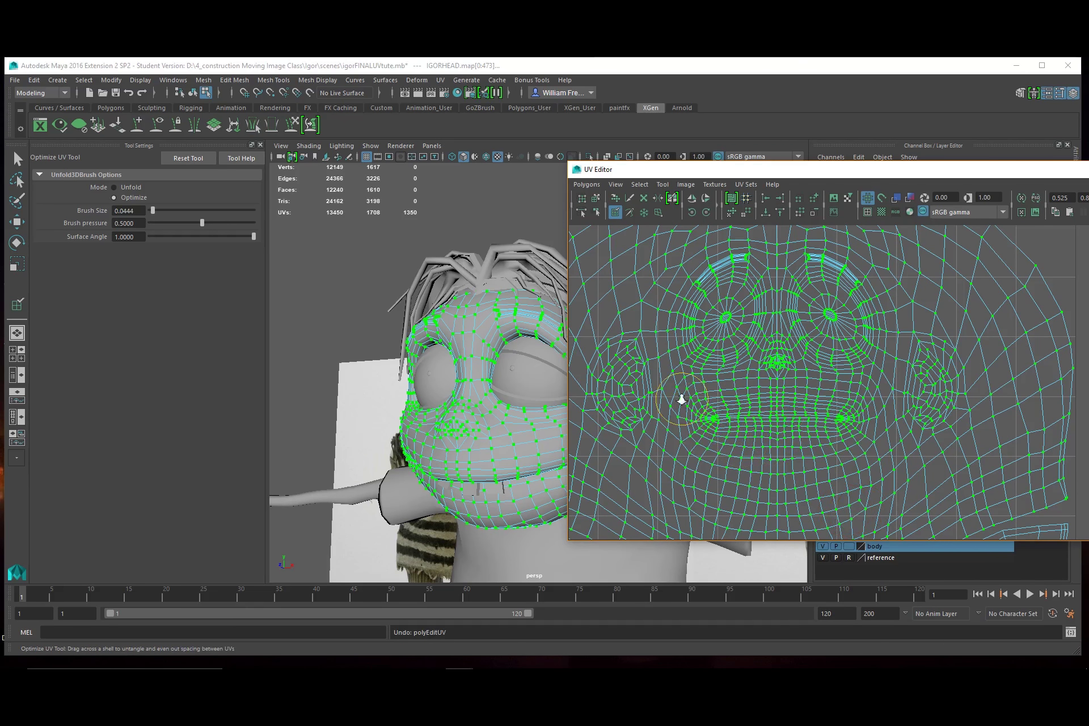
- Inspect the UV spacing along the lips and at both mouth corners
scroll(744, 450, up, 5)
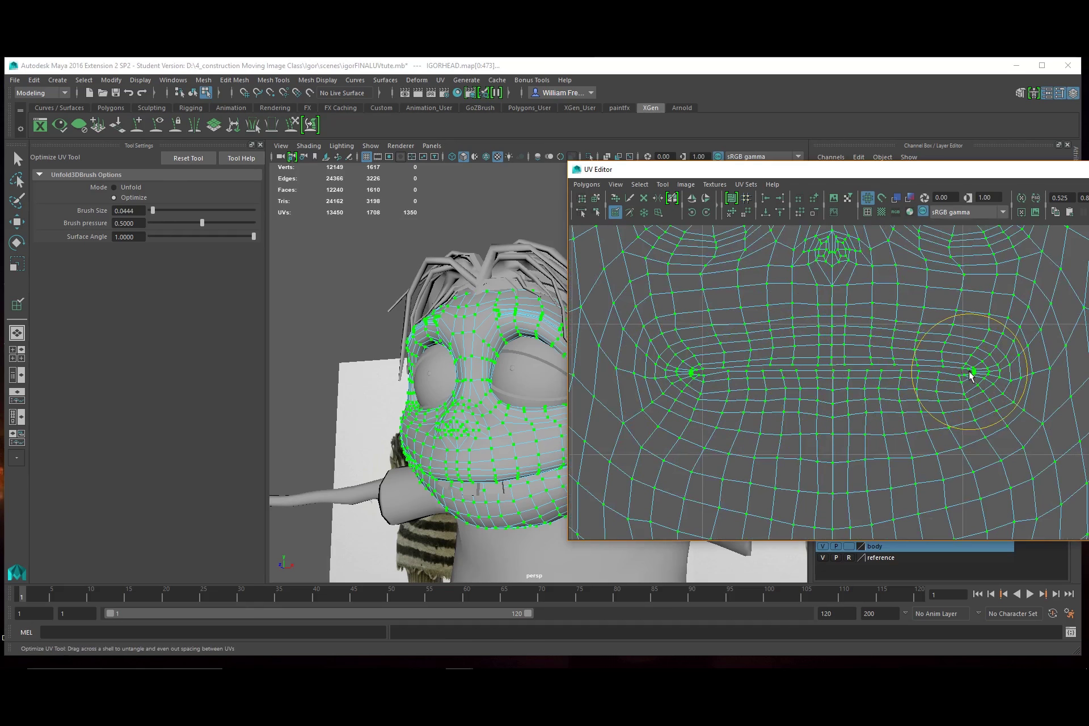
alt+right_drag(770, 366, 1018, 410)
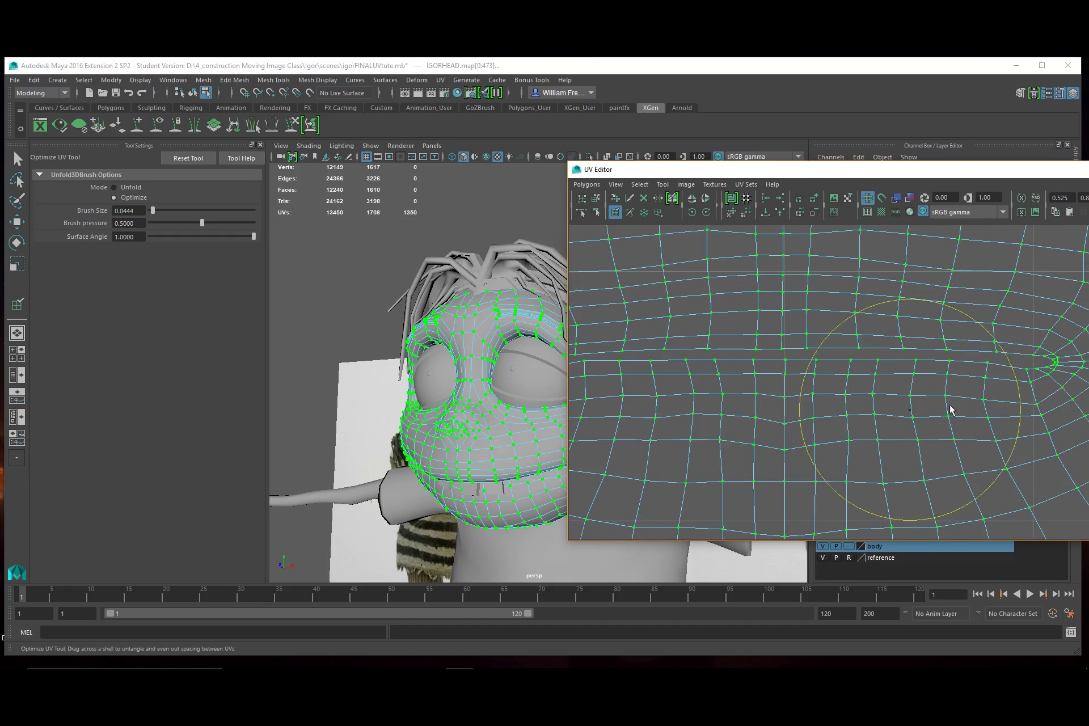
mouse_move(931, 360)
alt+right_down()
mouse_move(852, 401)
mouse_move(684, 366)
mouse_move(858, 416)
alt+right_up()
alt+middle_drag(730, 388, 971, 407)
mouse_move(729, 363)
alt+right_down()
mouse_move(908, 409)
mouse_move(715, 400)
alt+right_up()
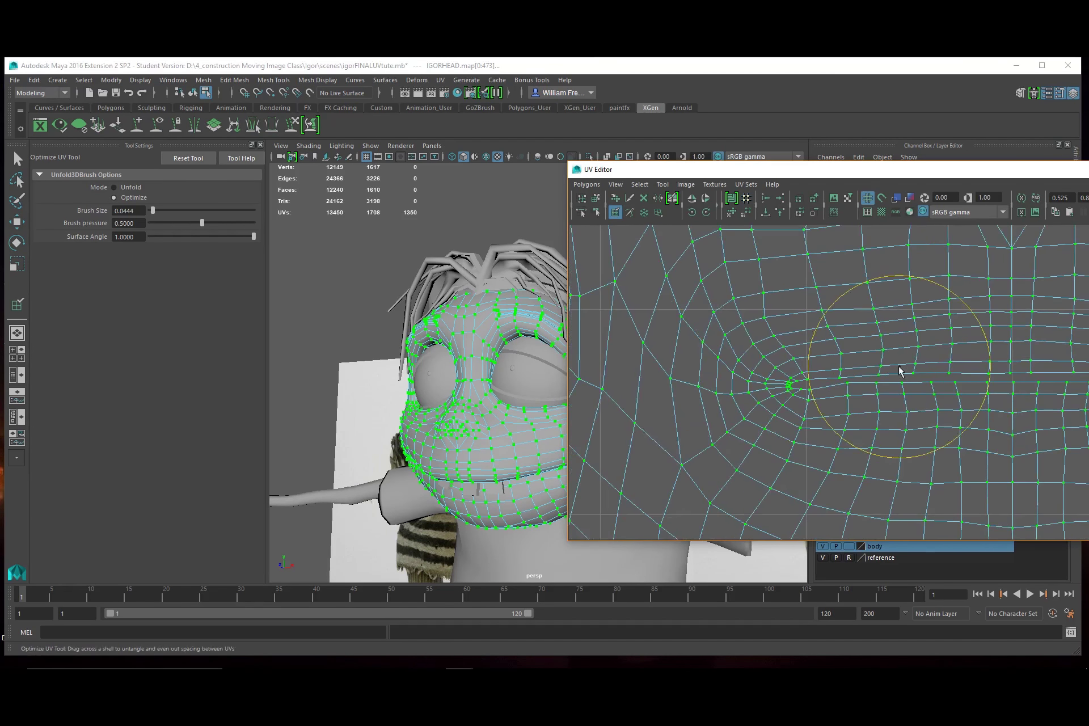
alt+right_drag(899, 370, 649, 374)
alt+right_drag(914, 396, 747, 390)
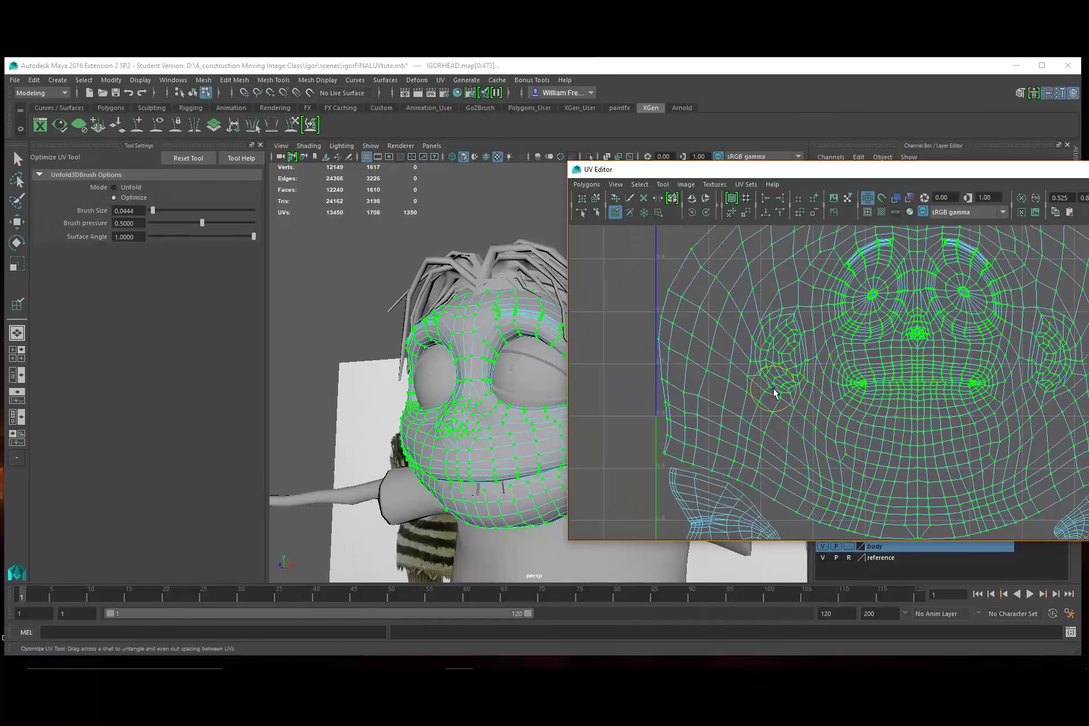
- Use the Move tool to pull the outer corner UV outward at the tip of the lower-left shell
mouse_move(912, 414)
alt+middle_down()
mouse_move(786, 296)
mouse_move(886, 298)
alt+middle_up()
alt+right_drag(674, 379, 926, 482)
alt+middle_drag(774, 414, 1065, 320)
alt+right_drag(787, 342, 1077, 444)
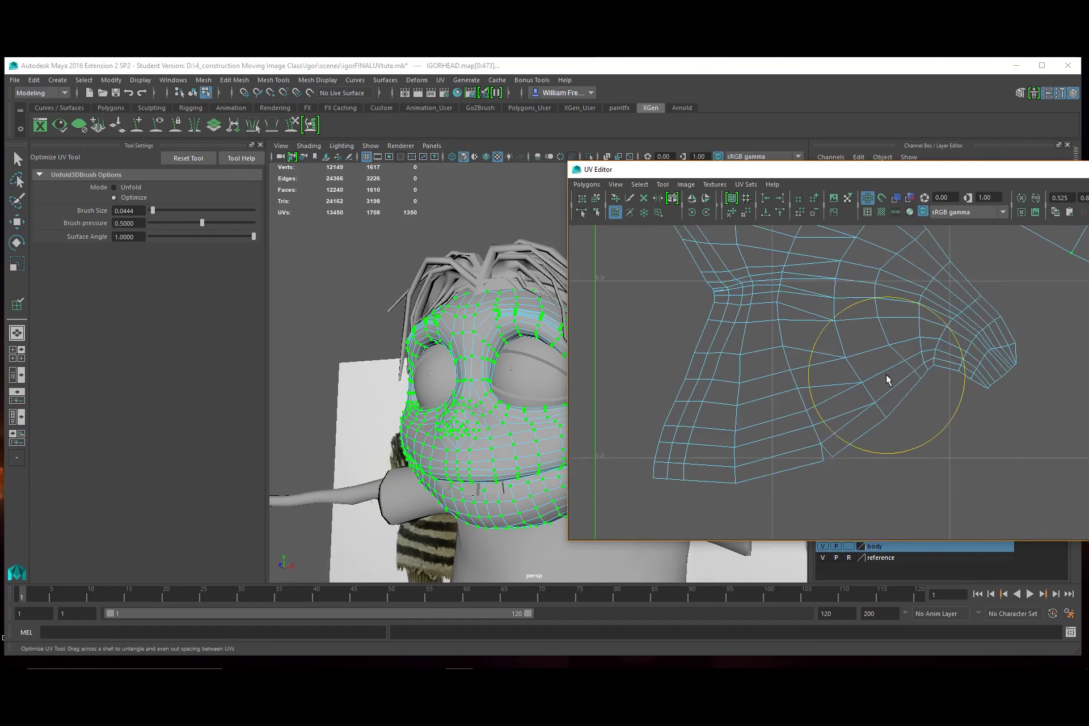
alt+middle_drag(888, 380, 745, 437)
alt+right_drag(704, 370, 1086, 443)
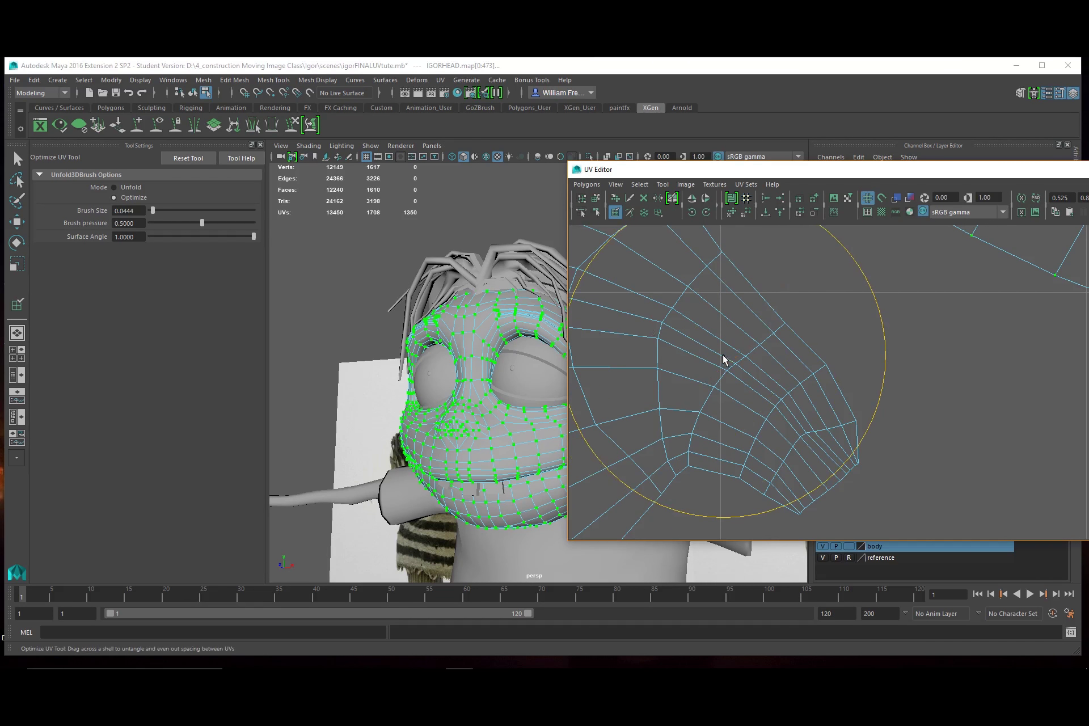
key(q)
click(860, 464)
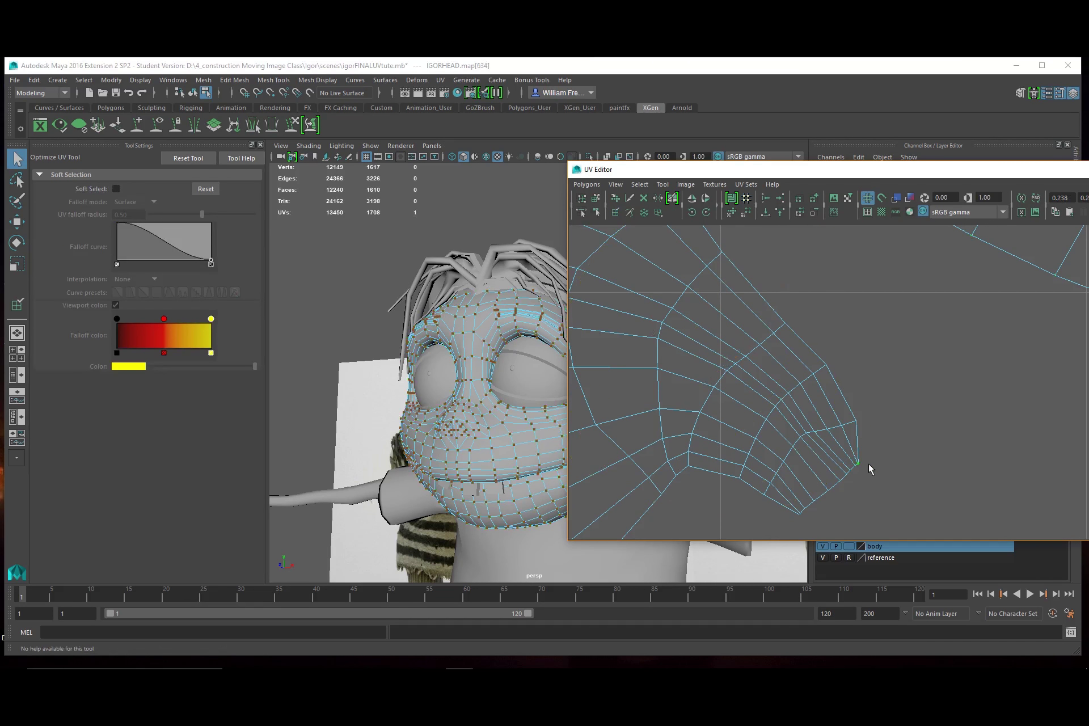
key(w)
scroll(851, 417, up, 3)
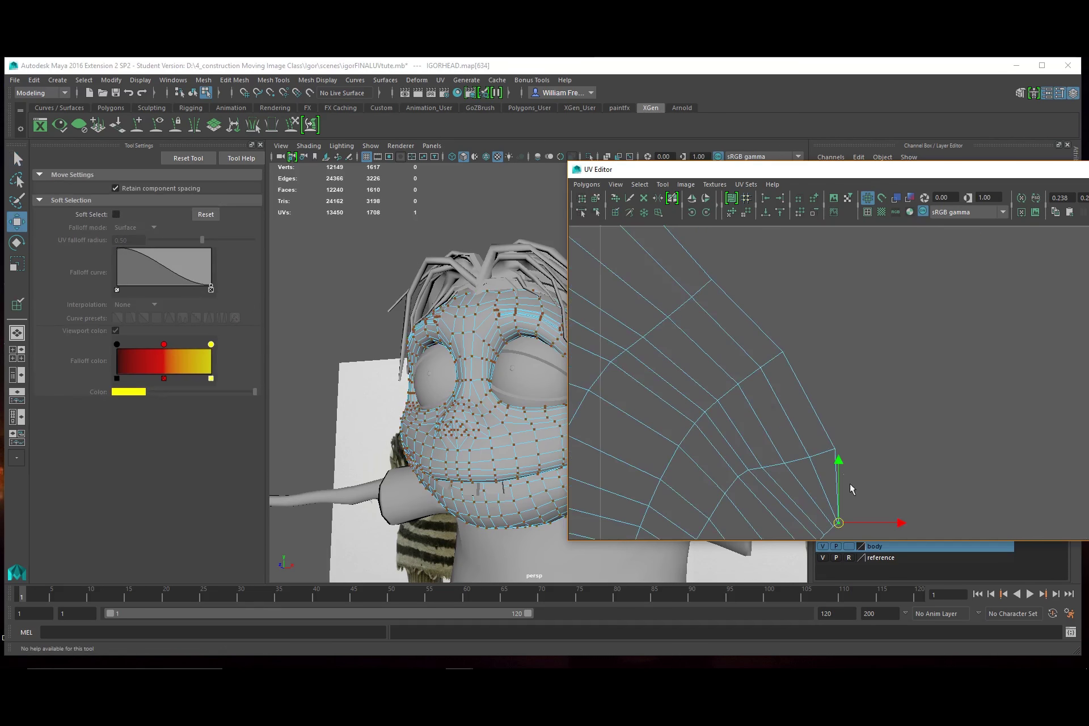
alt+middle_drag(850, 484, 842, 346)
alt+right_drag(842, 346, 823, 419)
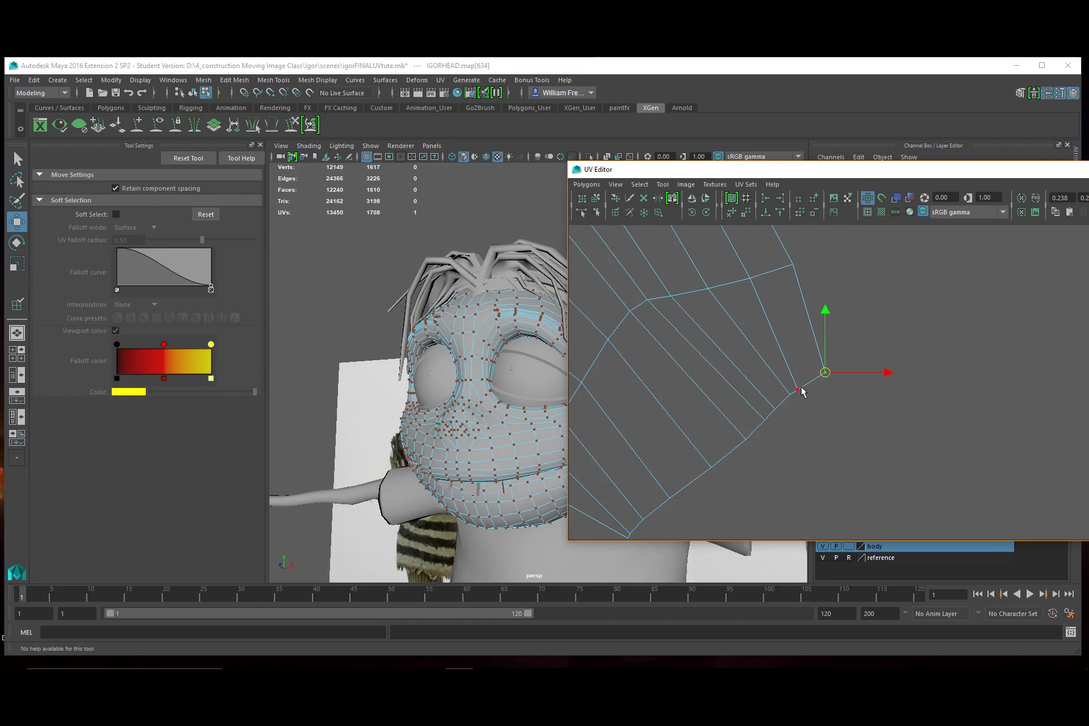
- Reposition the UV beside that corner and the opposite corner UV to widen the narrow faces at the shell's tip
click(800, 396)
click(798, 391)
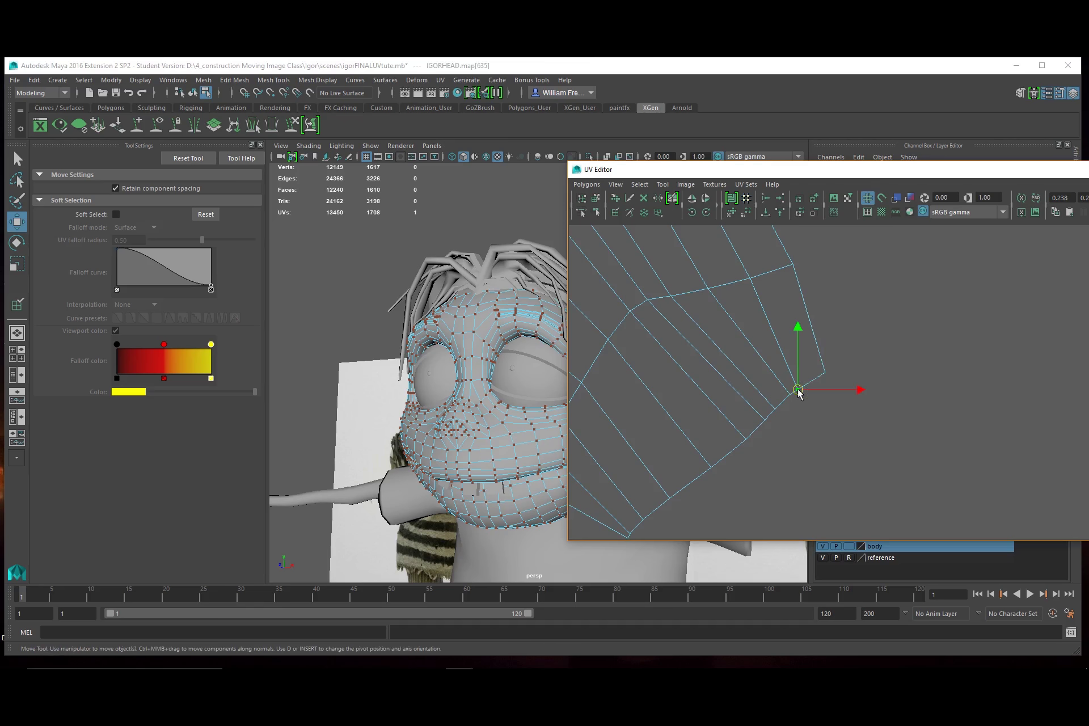
drag(799, 390, 804, 387)
alt+right_drag(842, 398, 535, 383)
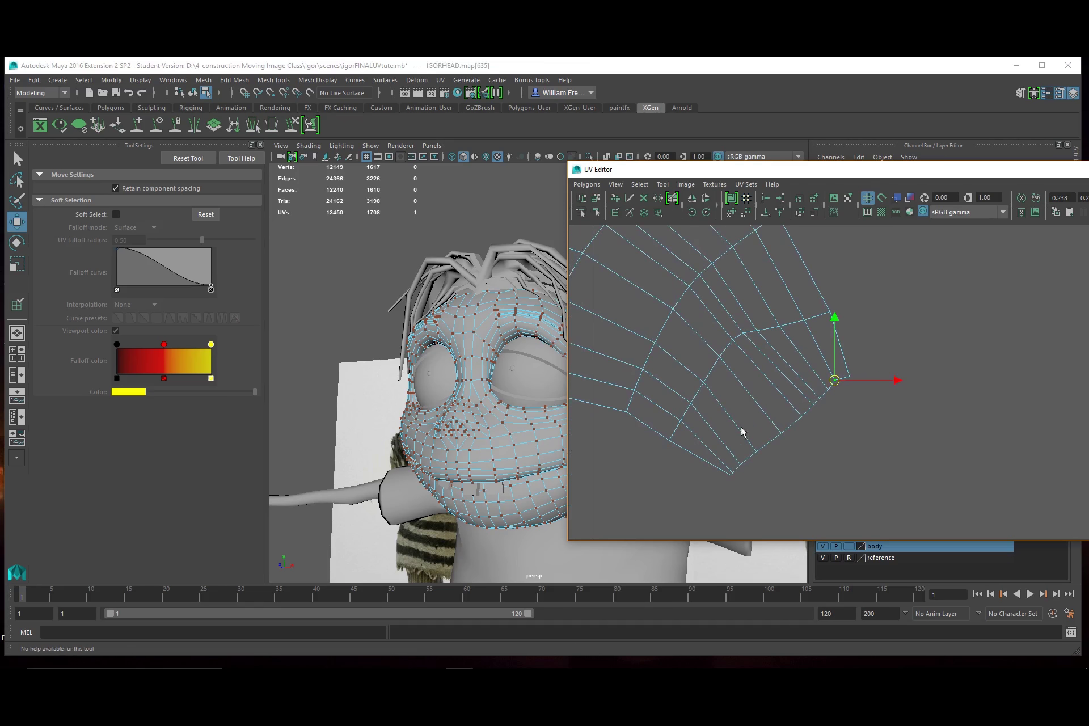
click(731, 475)
drag(728, 481, 720, 482)
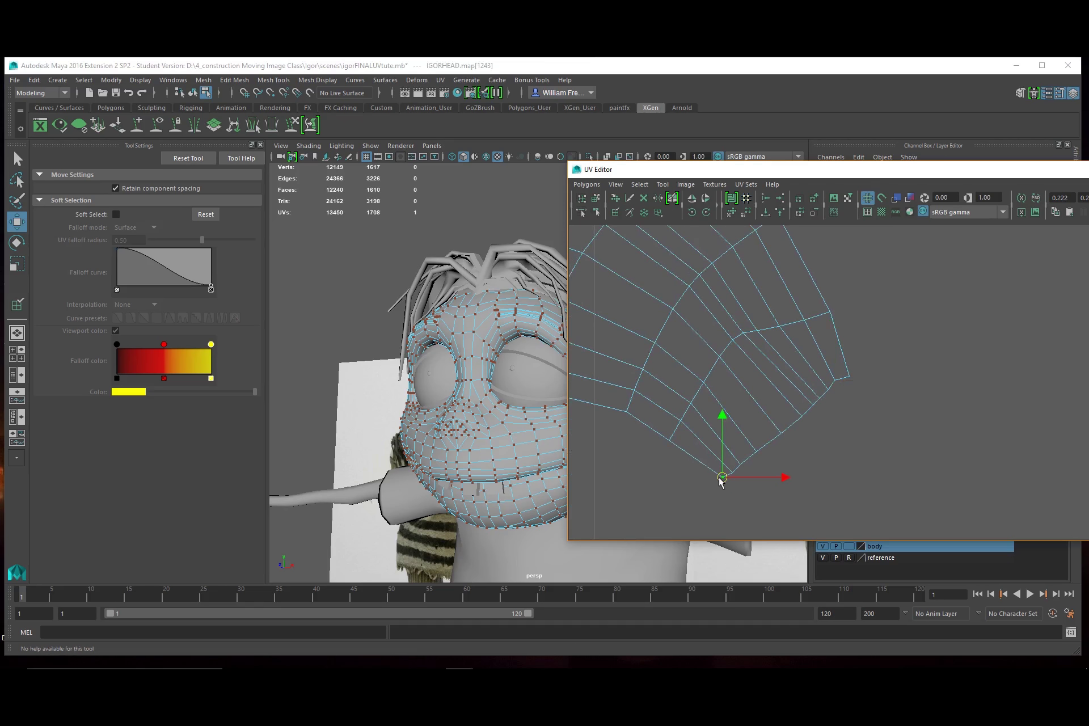
- Examine the remaining UVs of the lower-left shell and the lower edge of the face shell across to the lower-right shell
alt+right_drag(758, 483, 545, 421)
alt+middle_drag(683, 348, 919, 416)
scroll(798, 380, down, 4)
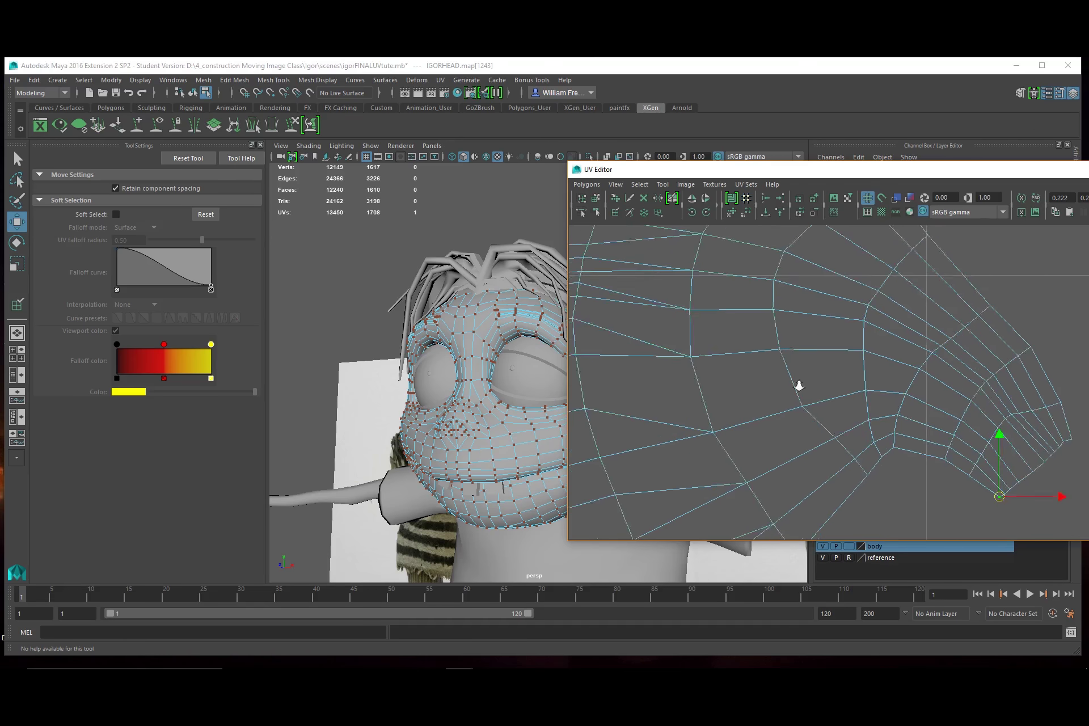
alt+right_drag(810, 375, 608, 367)
alt+right_drag(636, 296, 862, 402)
alt+middle_drag(679, 330, 974, 406)
alt+right_drag(749, 387, 522, 366)
alt+right_drag(952, 387, 579, 359)
alt+middle_drag(871, 368, 612, 337)
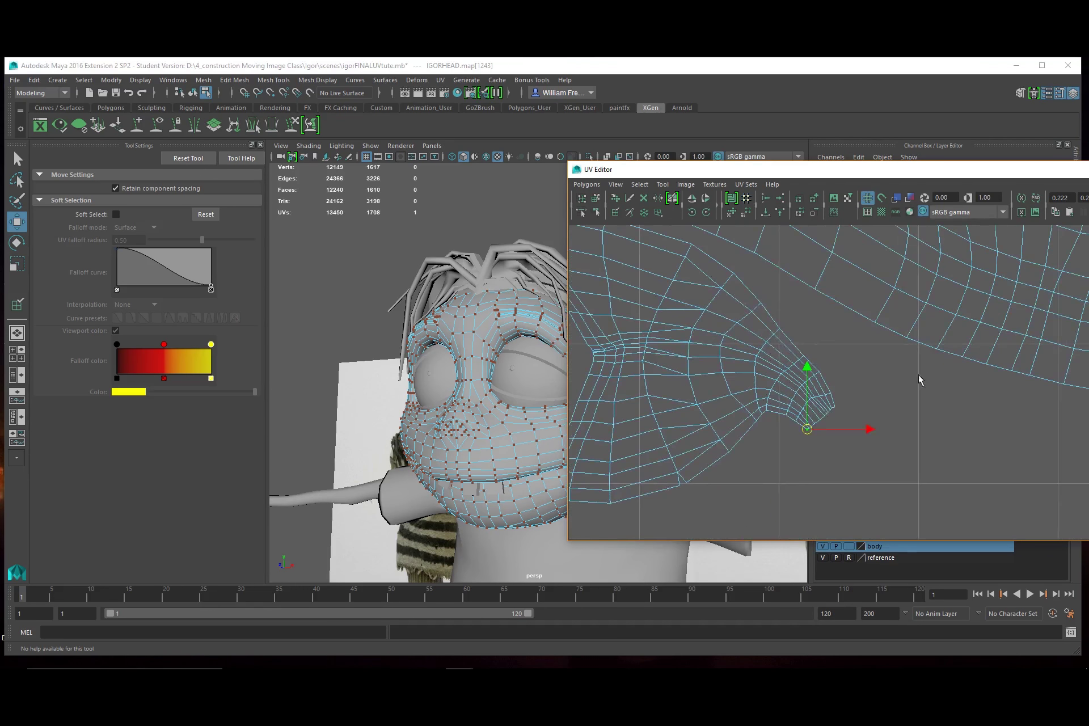
alt+right_drag(920, 380, 610, 369)
alt+middle_drag(1003, 380, 692, 381)
alt+right_drag(978, 427, 773, 412)
alt+middle_drag(919, 403, 751, 424)
- Move the outer corner UV at the tip of the lower-right shell outward to open up its pinched face
click(405, 145)
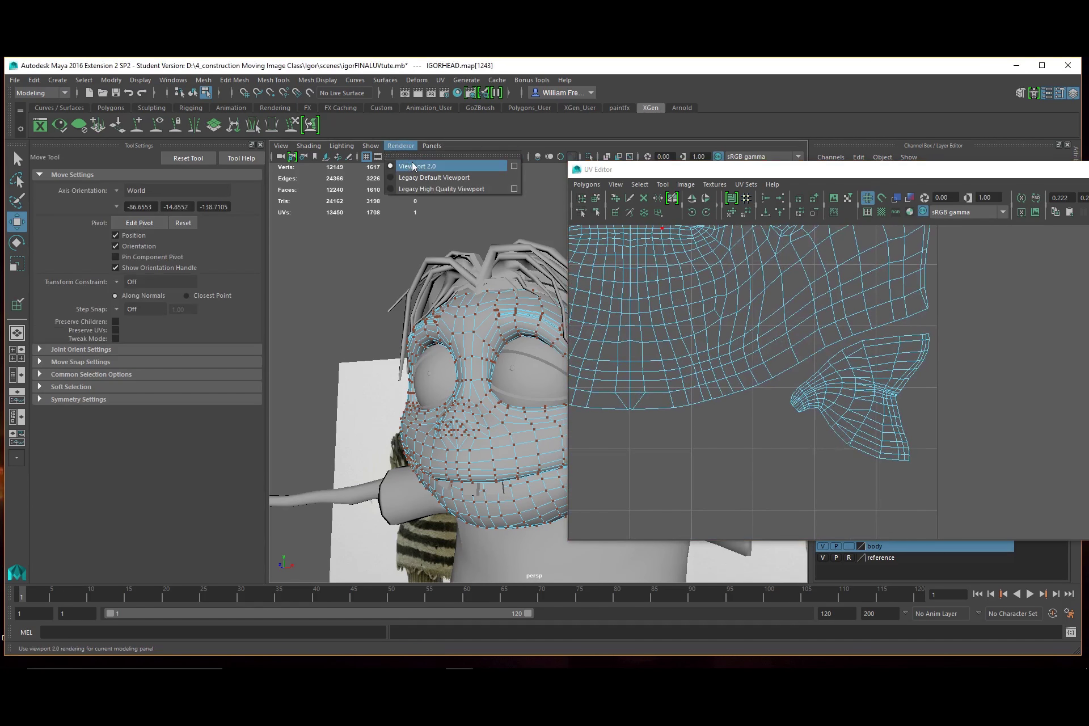
click(786, 448)
alt+right_drag(783, 445, 942, 406)
alt+right_drag(770, 485, 881, 477)
alt+middle_drag(779, 419, 1032, 393)
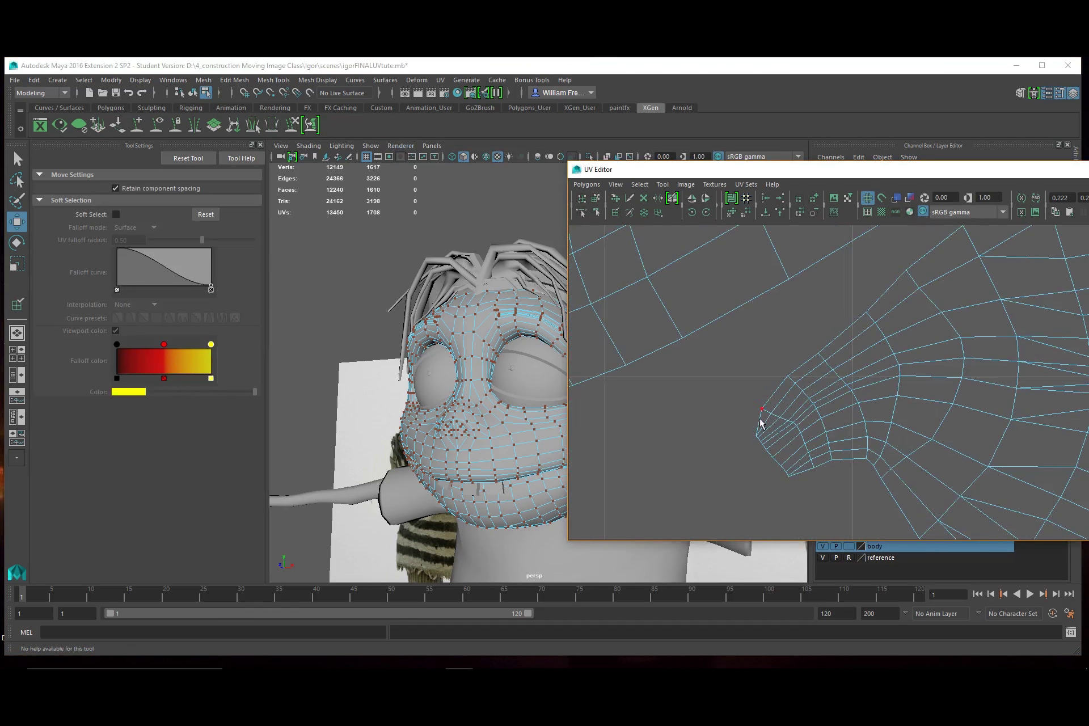
alt+right_drag(739, 440, 826, 460)
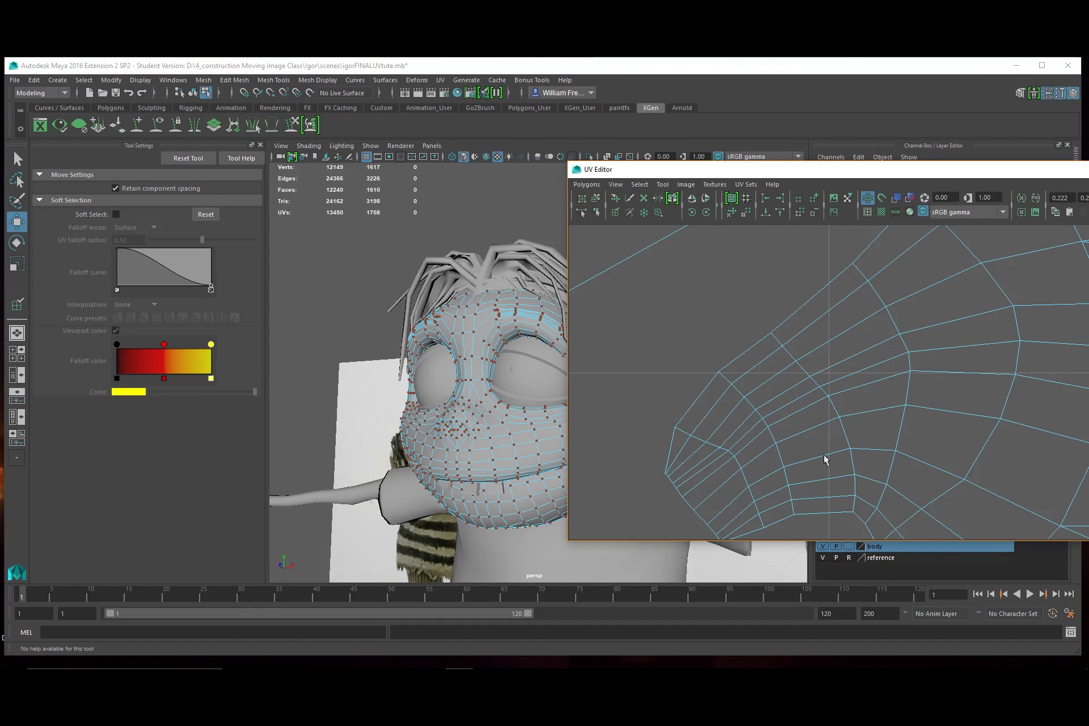
alt+middle_drag(826, 460, 944, 432)
click(783, 441)
drag(783, 441, 772, 439)
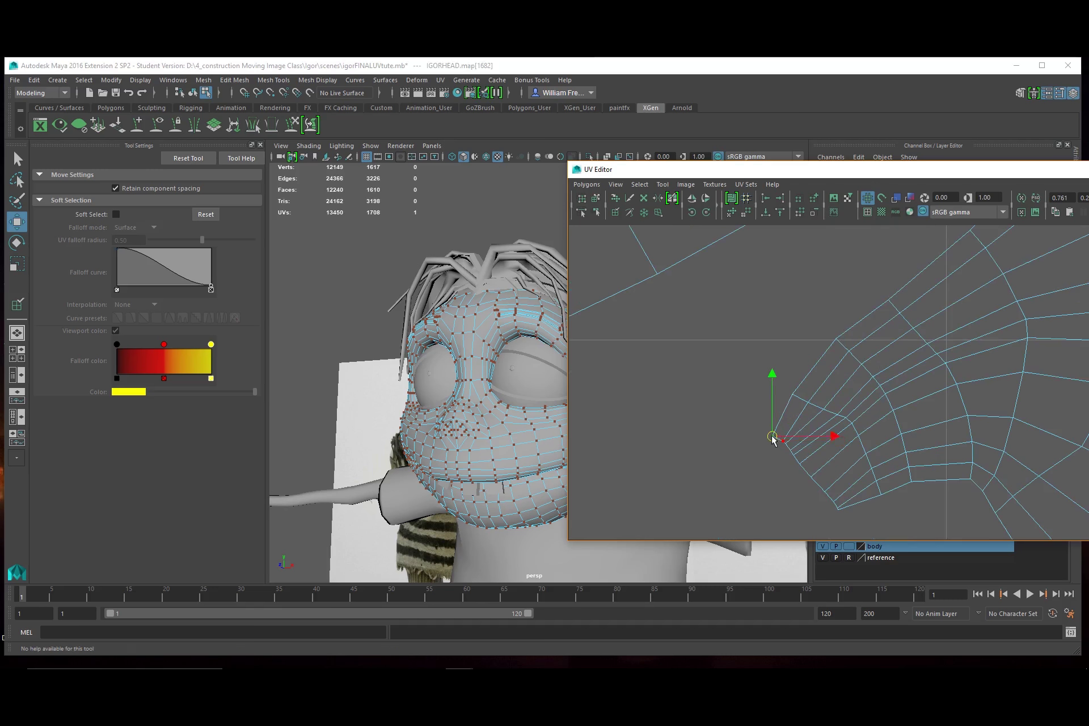
- Review the complete head UV layout and select the UVs along the mouth line
alt+right_drag(870, 410, 525, 378)
alt+right_drag(925, 406, 851, 386)
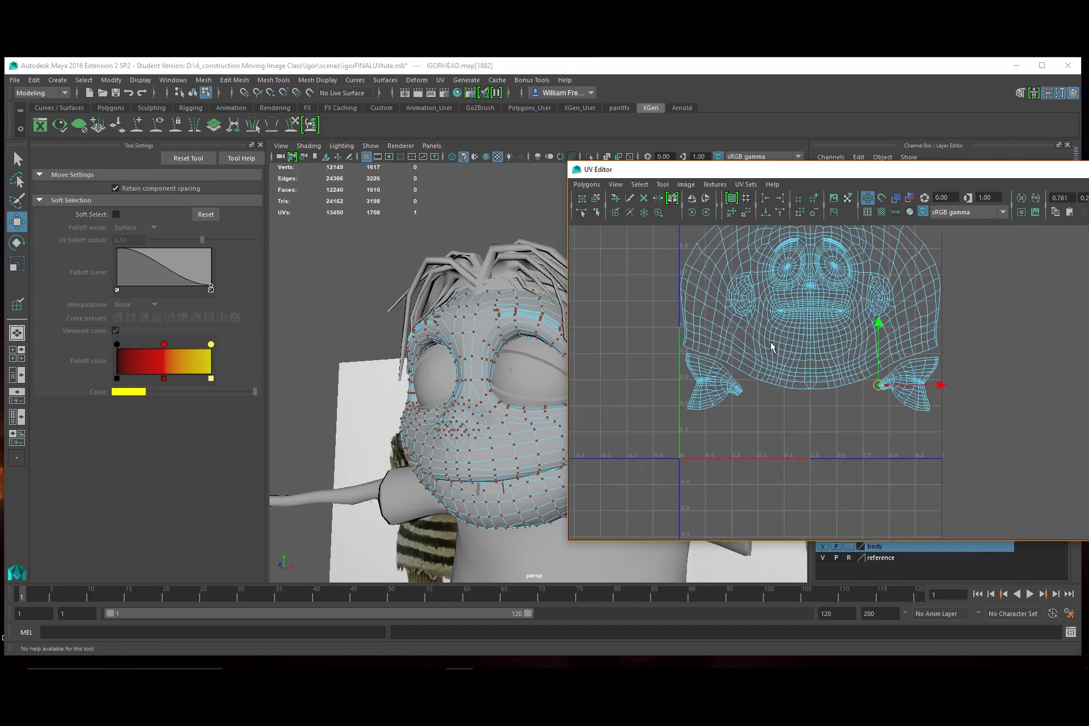
alt+middle_drag(774, 345, 727, 425)
alt+right_drag(837, 435, 1012, 507)
alt+right_drag(888, 498, 689, 450)
alt+right_drag(944, 464, 650, 437)
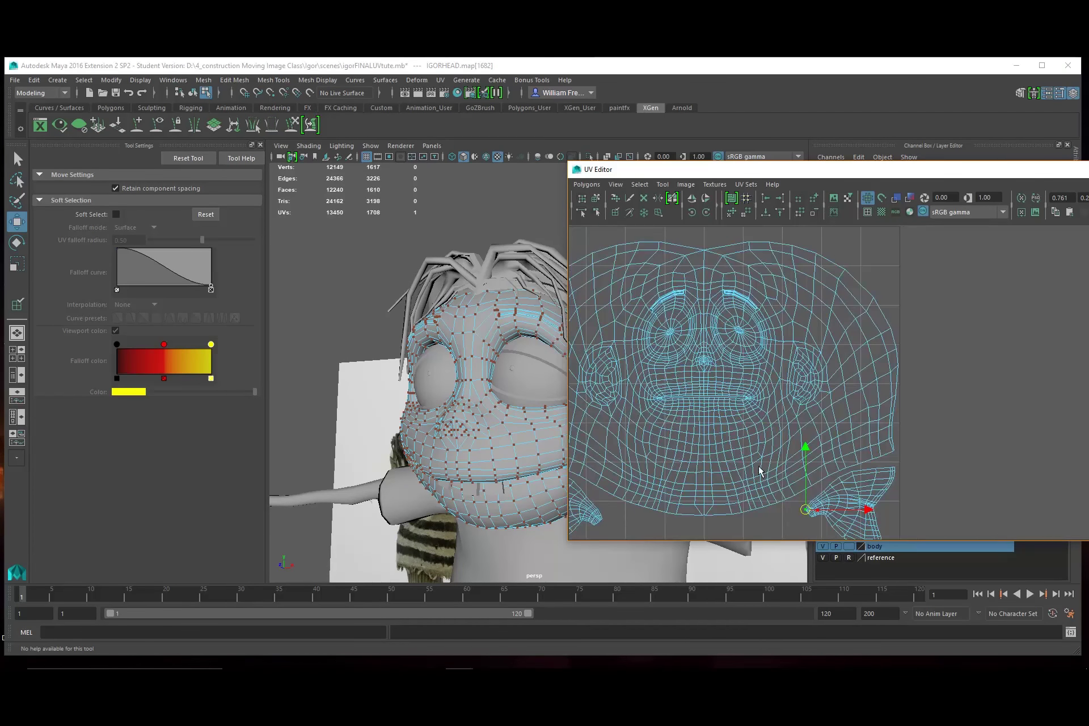
alt+right_drag(678, 363, 822, 454)
alt+middle_drag(751, 429, 908, 391)
alt+right_drag(936, 415, 612, 402)
right_drag(852, 405, 673, 368)
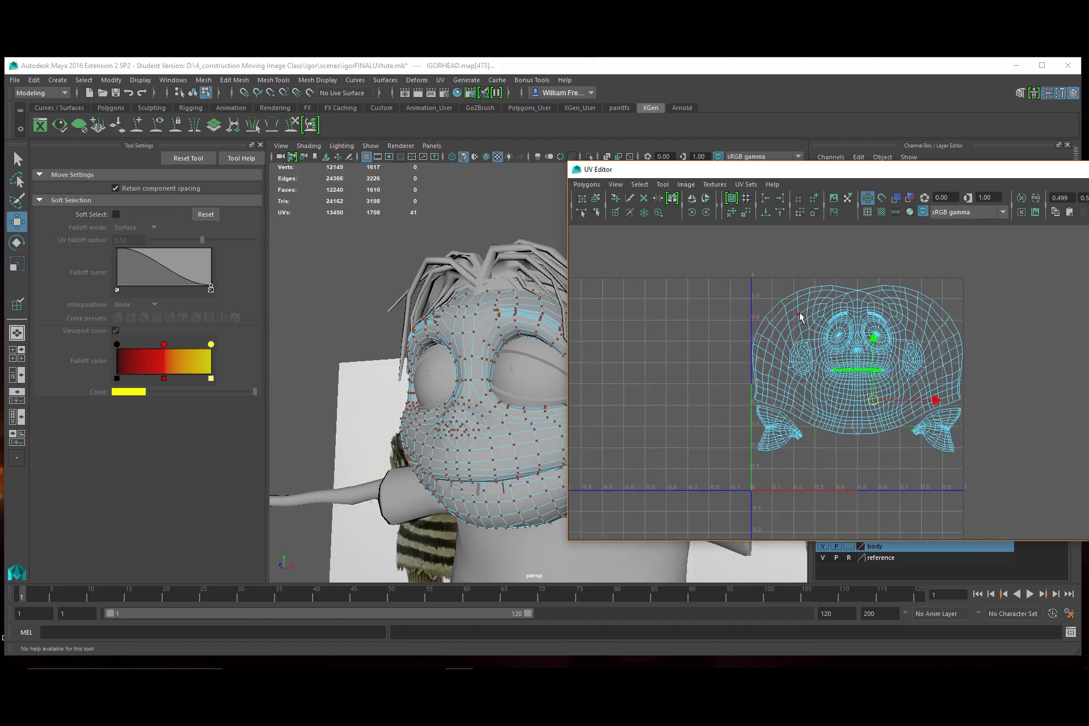
- Return the head to object selection mode and close the UV Editor
mouse_move(491, 325)
right_down()
mouse_move(499, 319)
mouse_move(493, 326)
right_up()
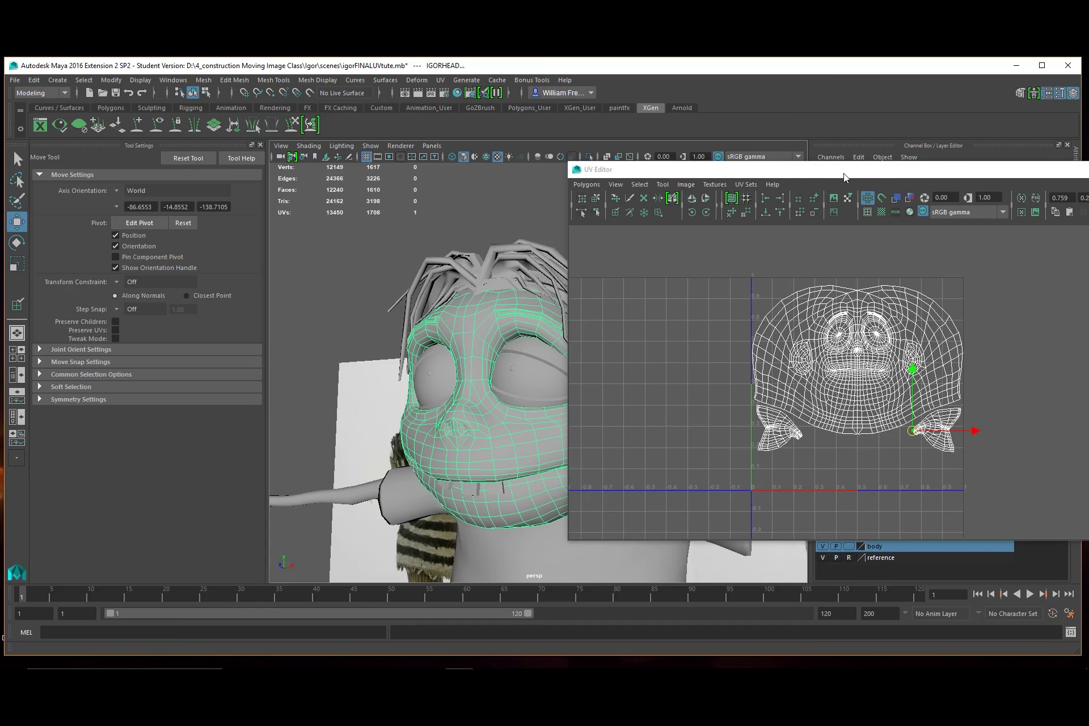
drag(848, 172, 414, 202)
click(759, 194)
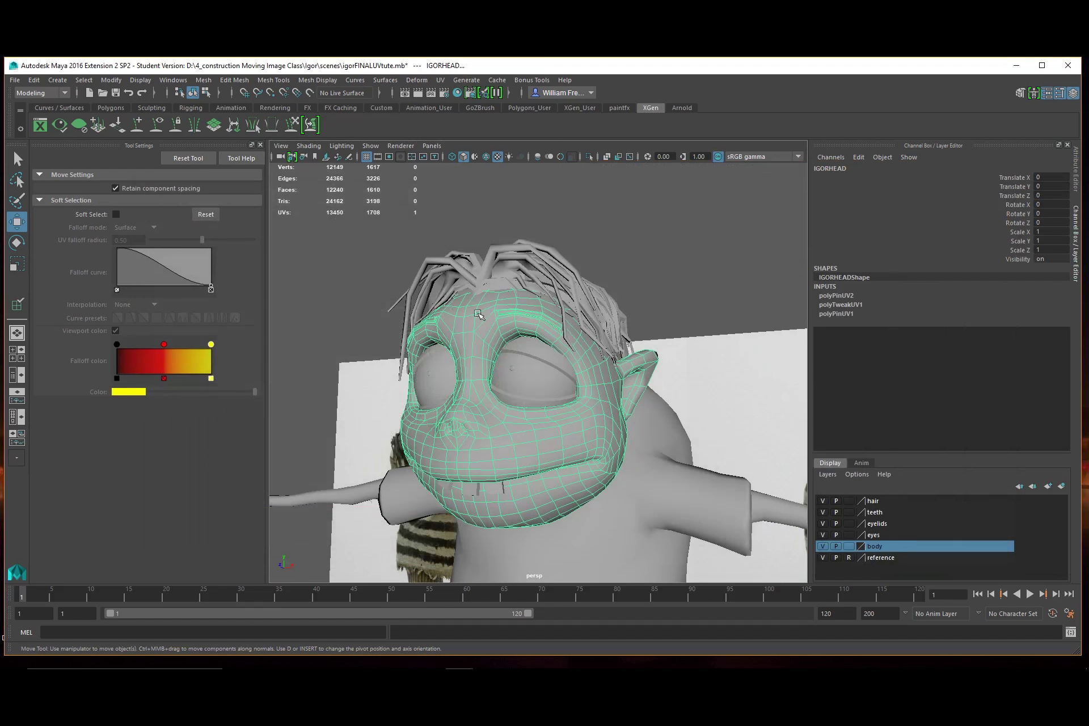
- Hide the hair, teeth, eyelids and eyes display layers
click(823, 501)
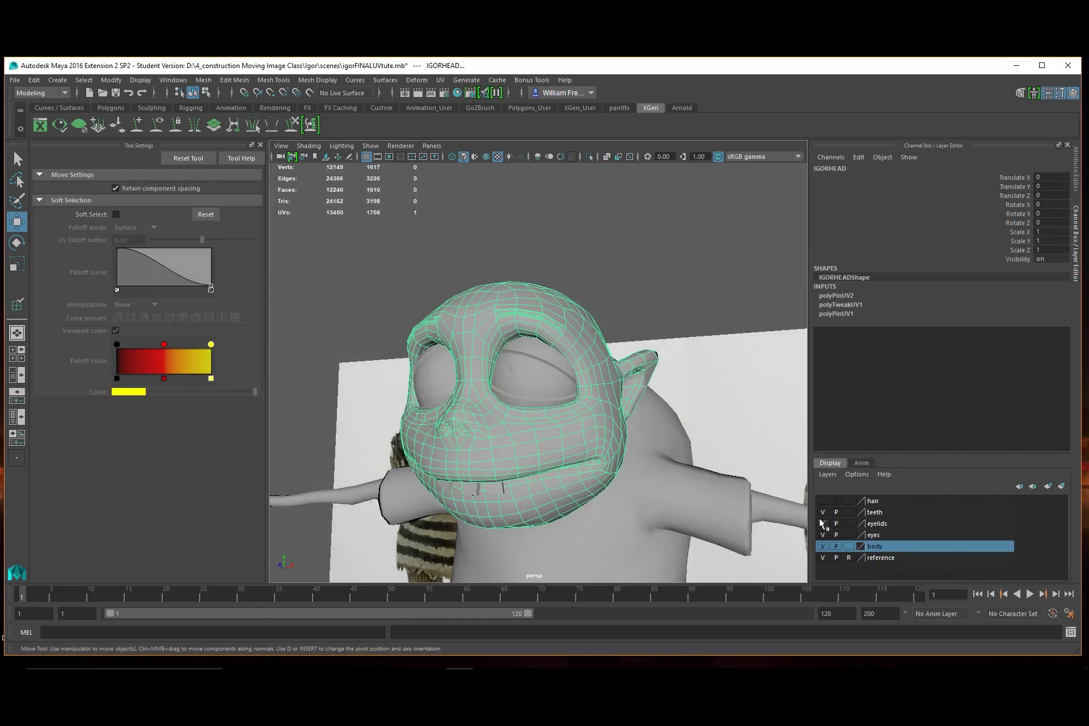
click(822, 512)
click(823, 524)
click(823, 535)
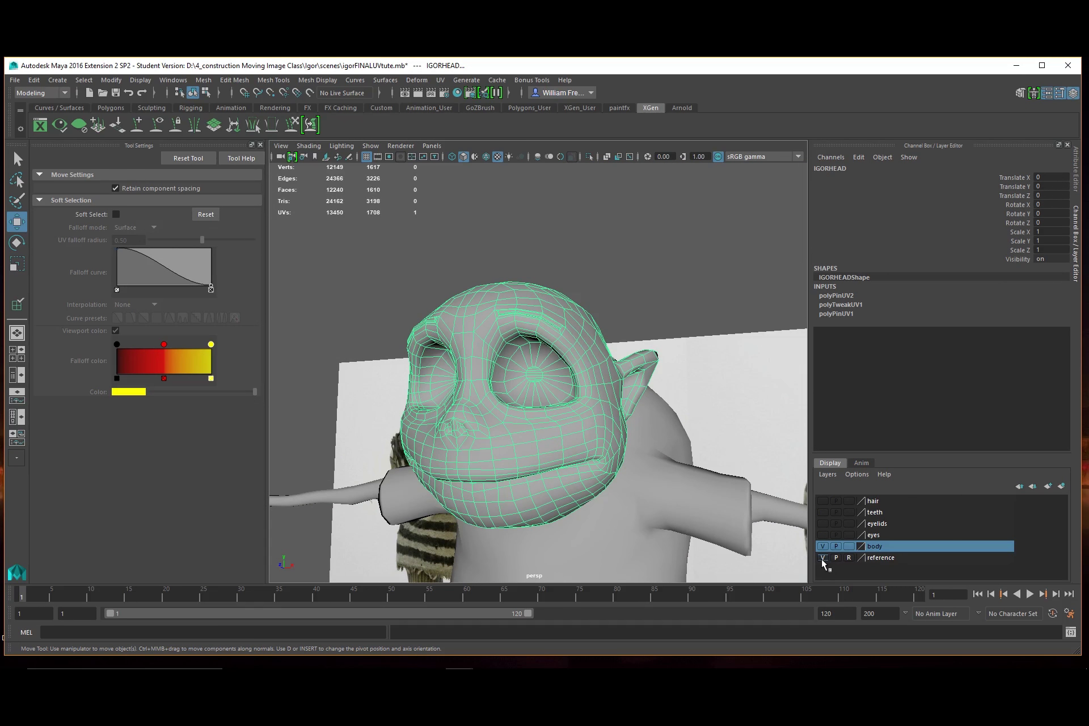
- Inspect the bare head from several angles with the reference layer temporarily hidden
click(822, 560)
alt+drag(684, 505, 549, 421)
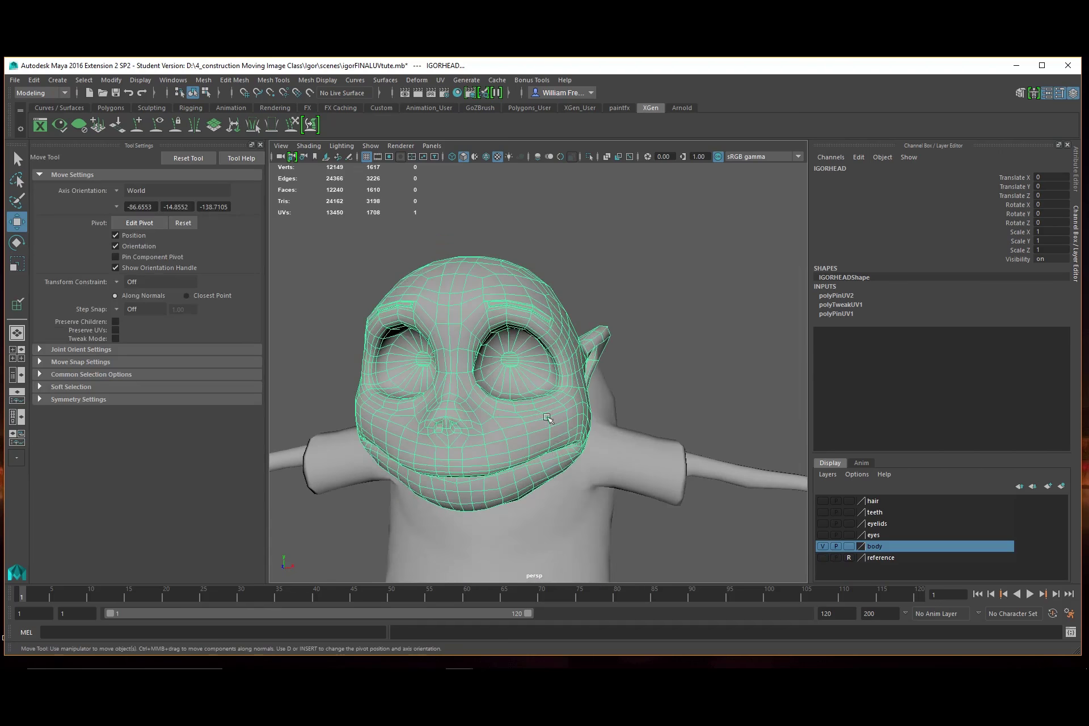
alt+drag(469, 317, 509, 205)
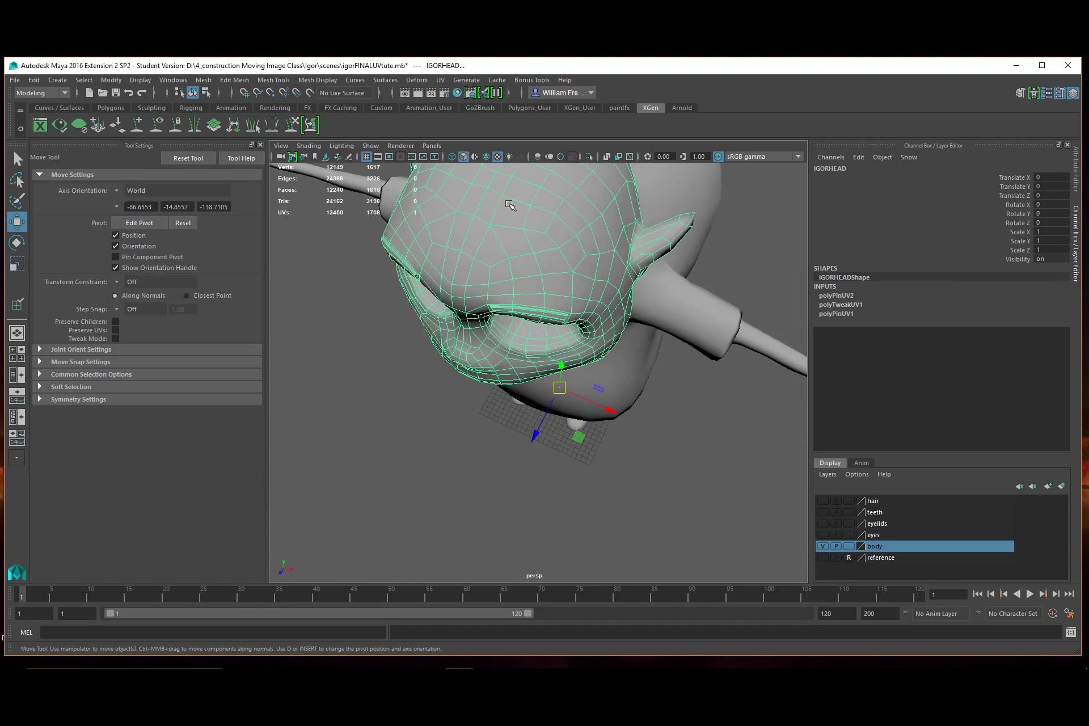
alt+drag(721, 498, 859, 552)
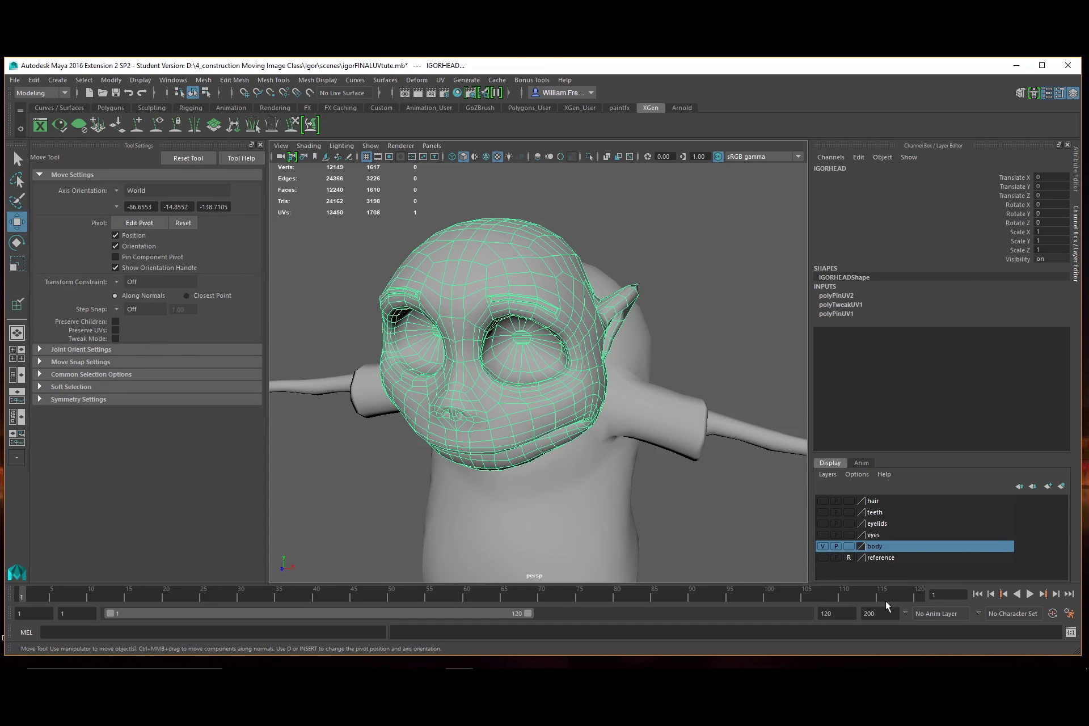
click(823, 558)
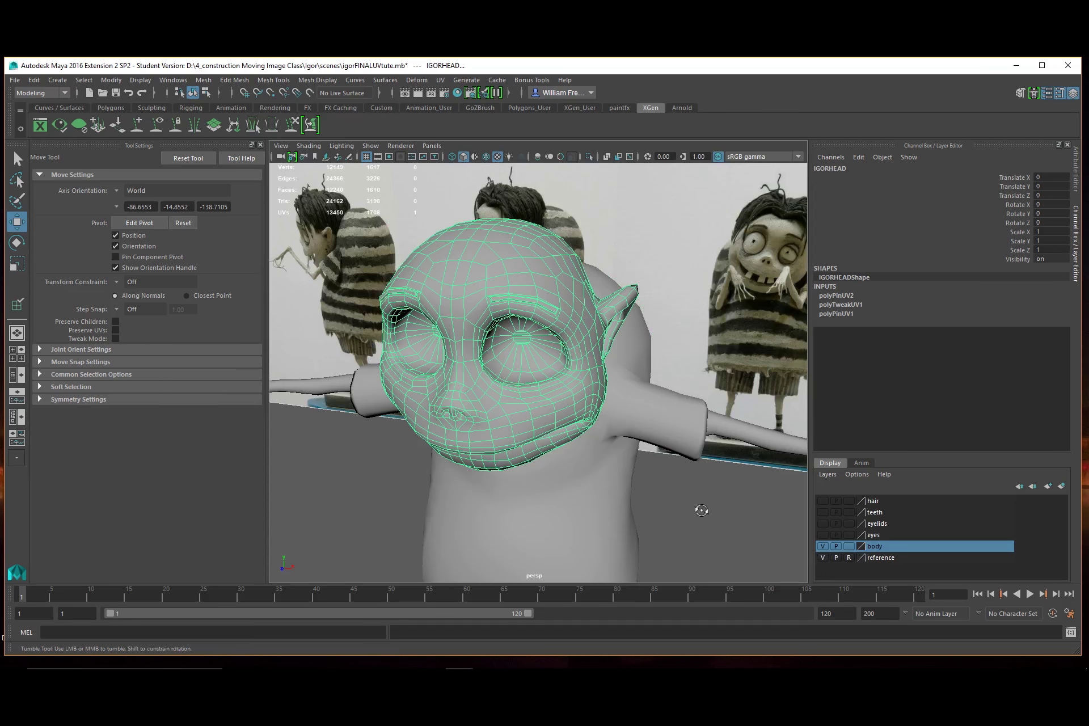
alt+drag(700, 510, 832, 538)
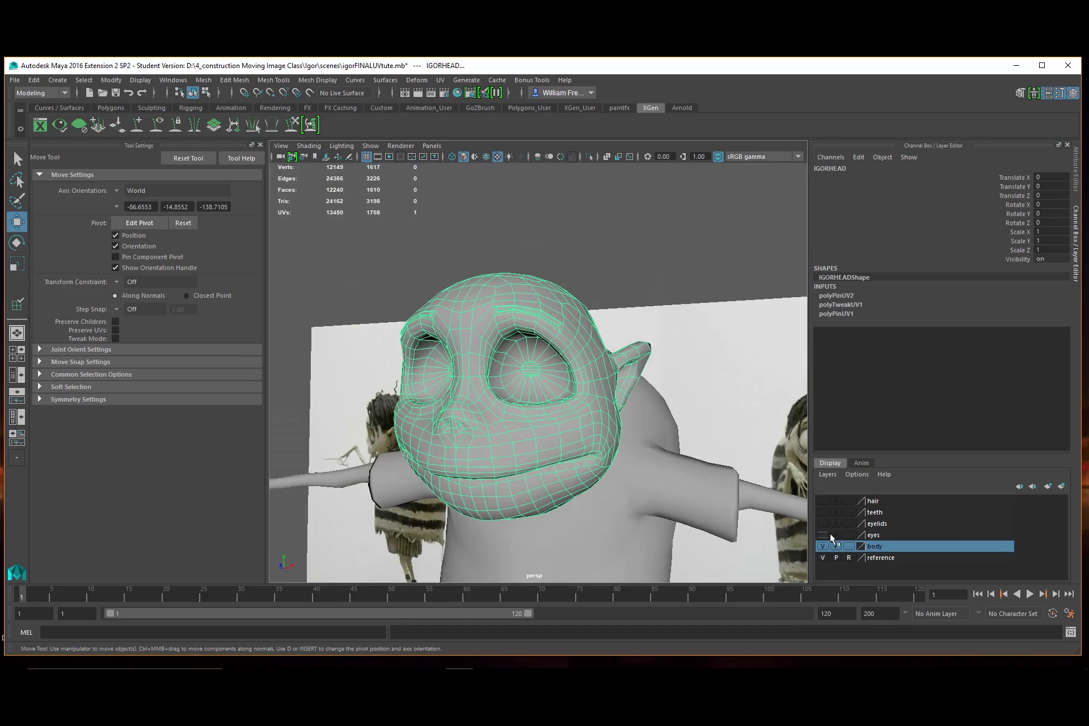
- Hide the body layer, assign the selected head mesh to a new display layer named head, and test that layer's visibility
click(823, 546)
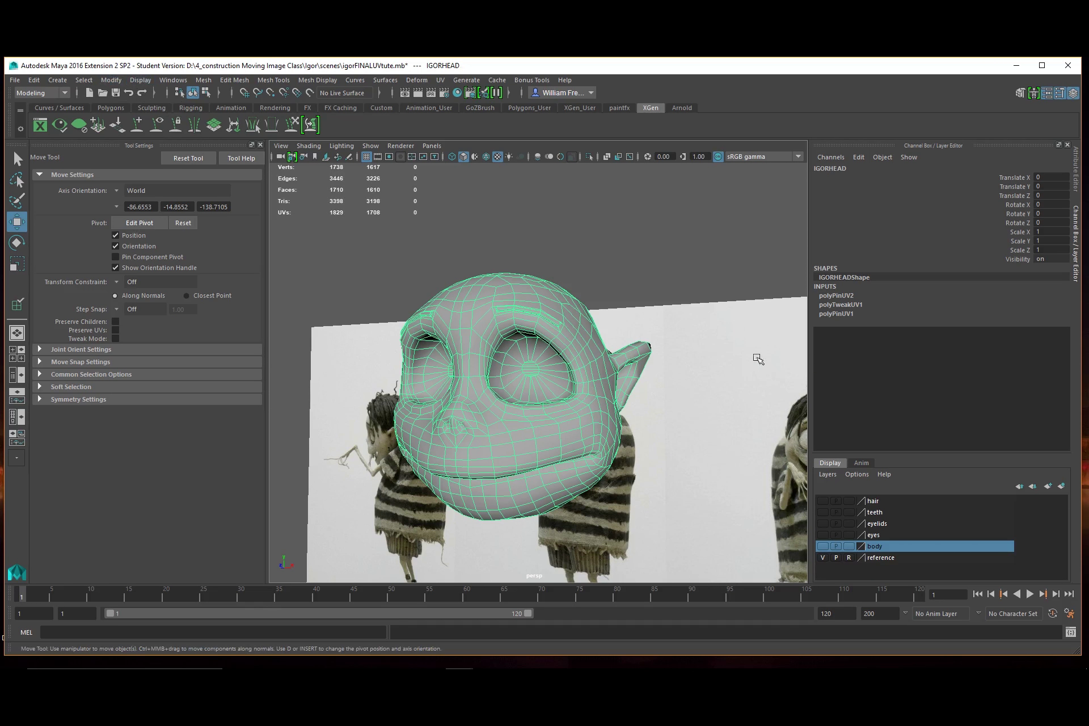
click(827, 475)
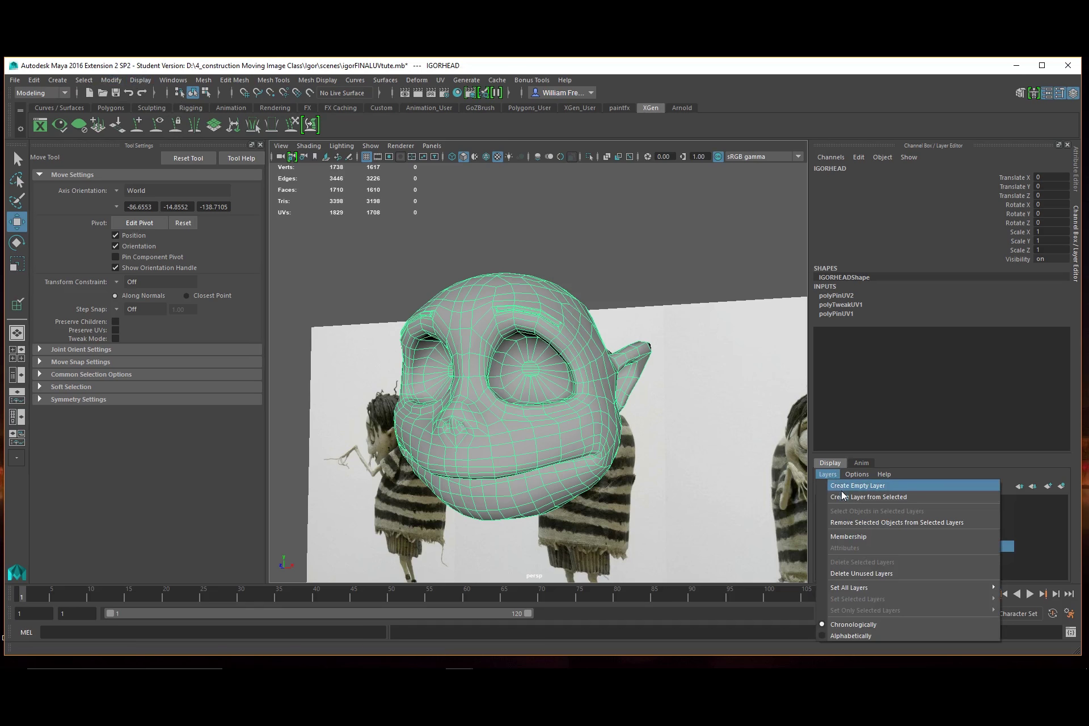
click(849, 499)
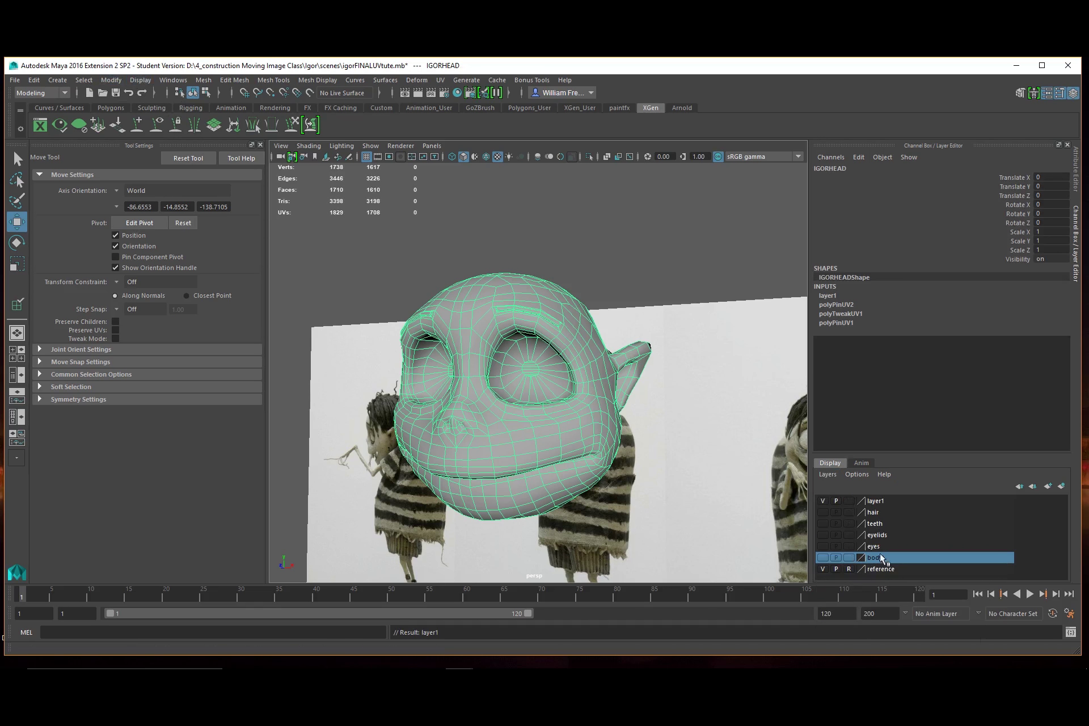
double_click(878, 499)
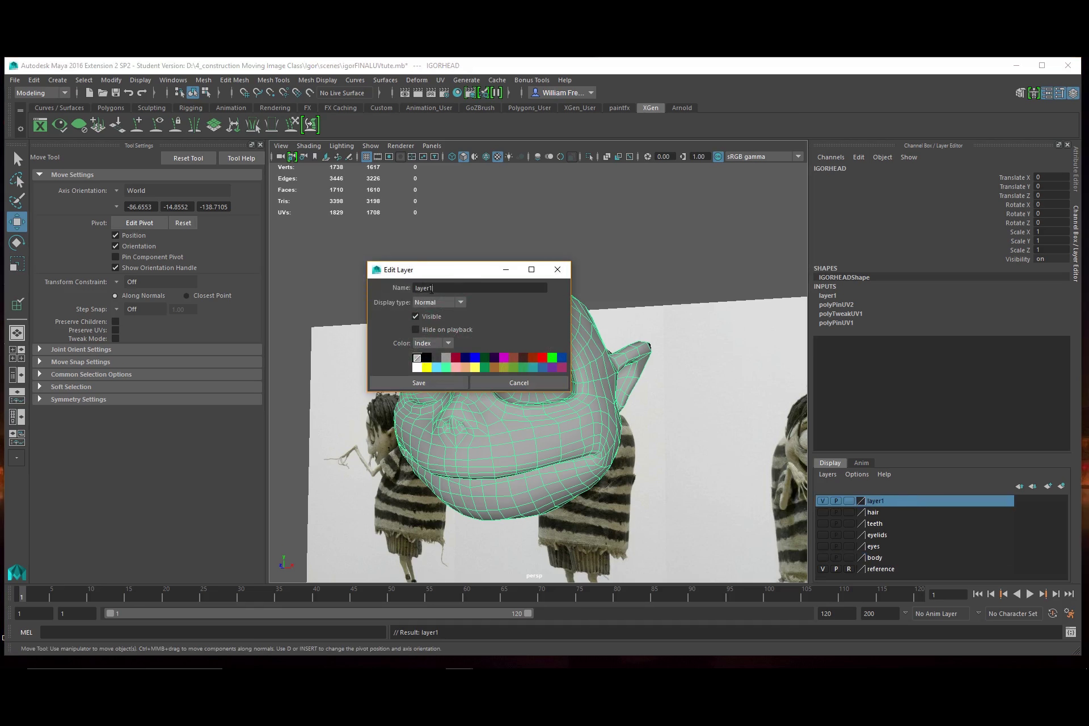
drag(432, 288, 408, 294)
click(421, 380)
click(823, 501)
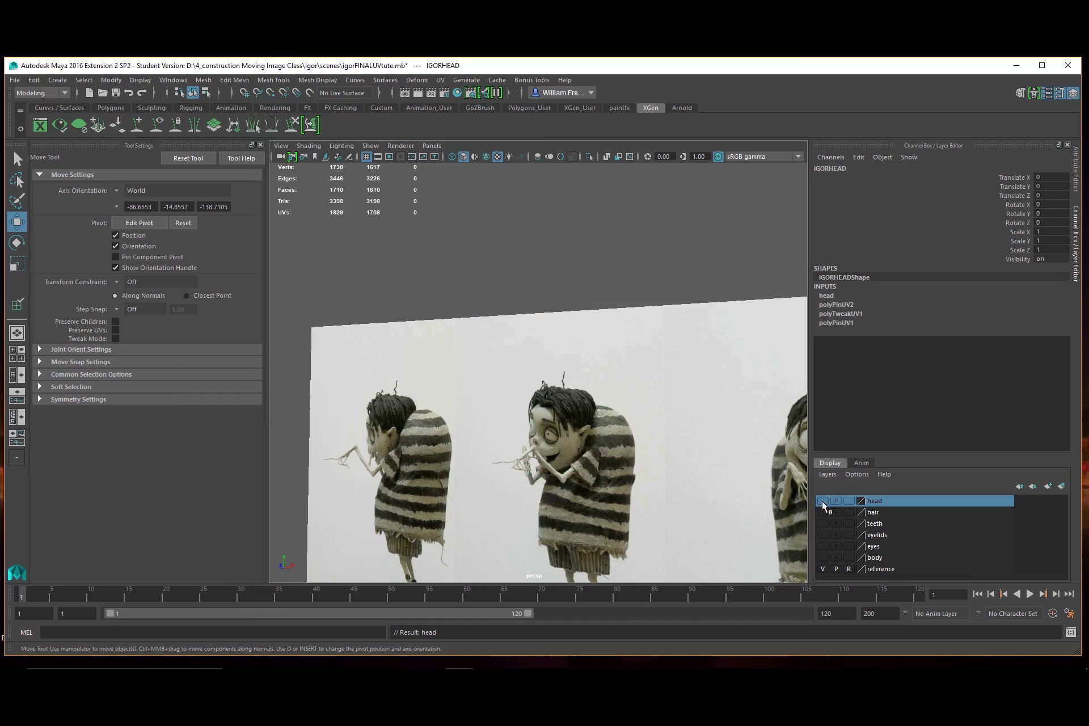
click(823, 501)
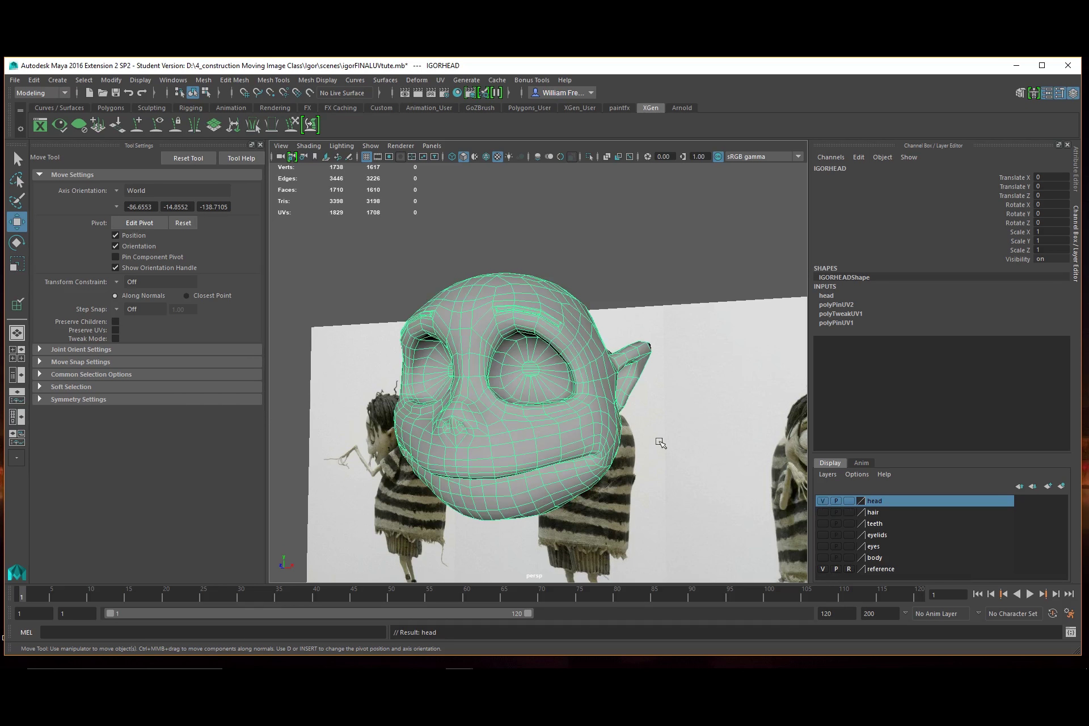
- Check which renderer the perspective viewport is using
alt+drag(668, 458, 551, 349)
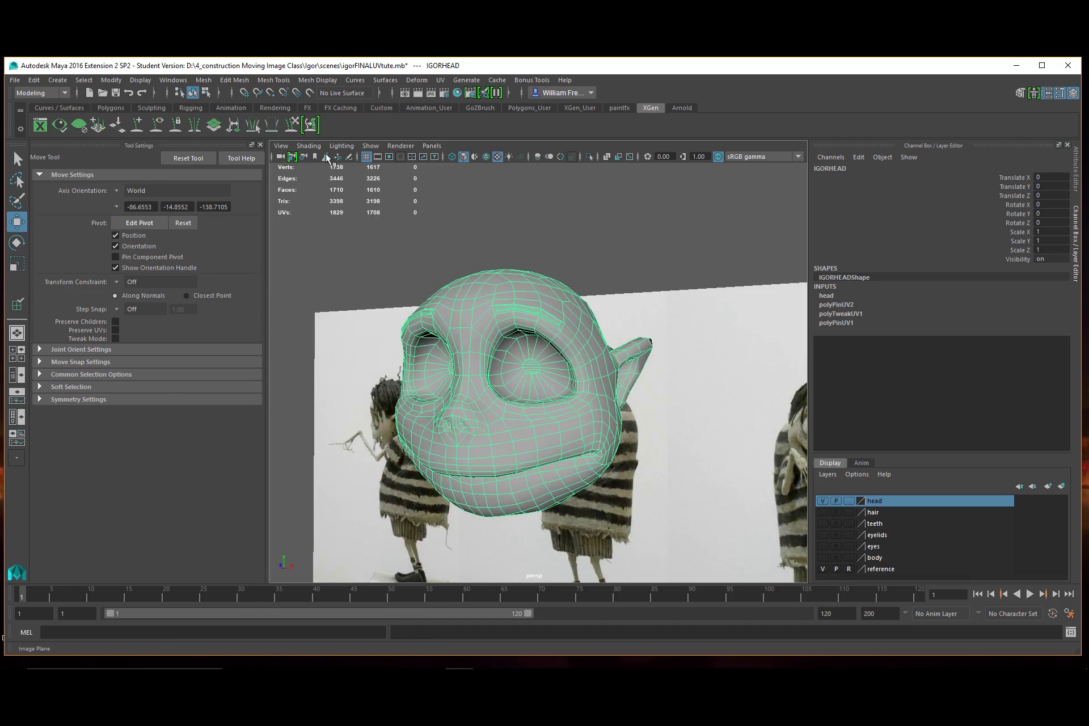
click(404, 147)
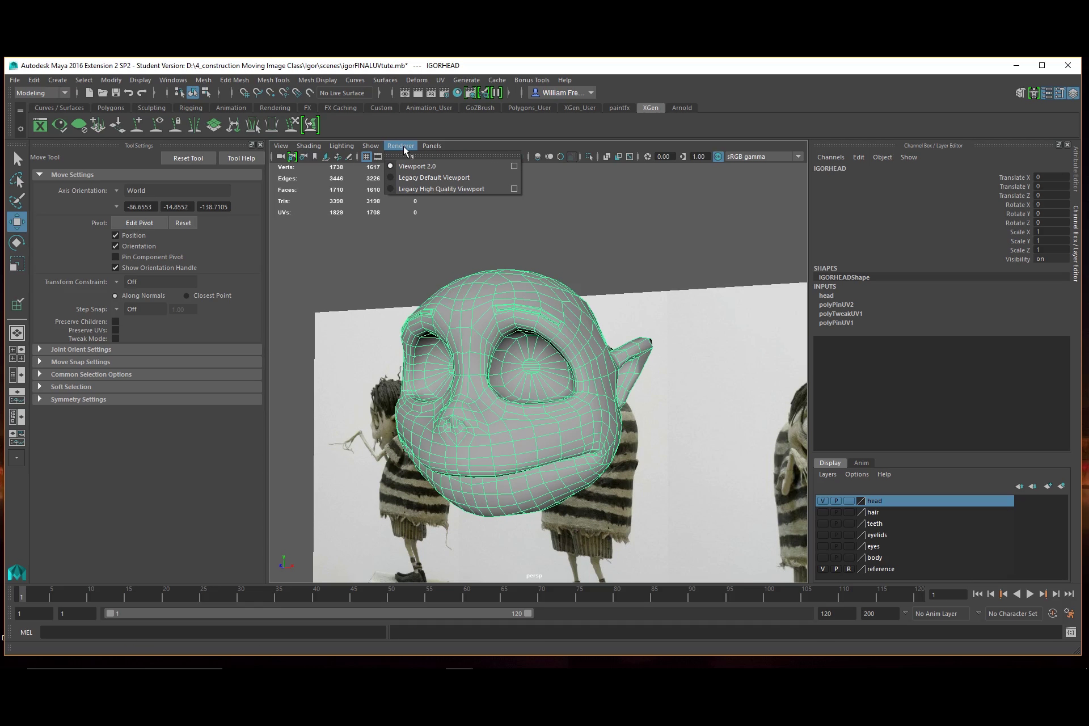
click(403, 145)
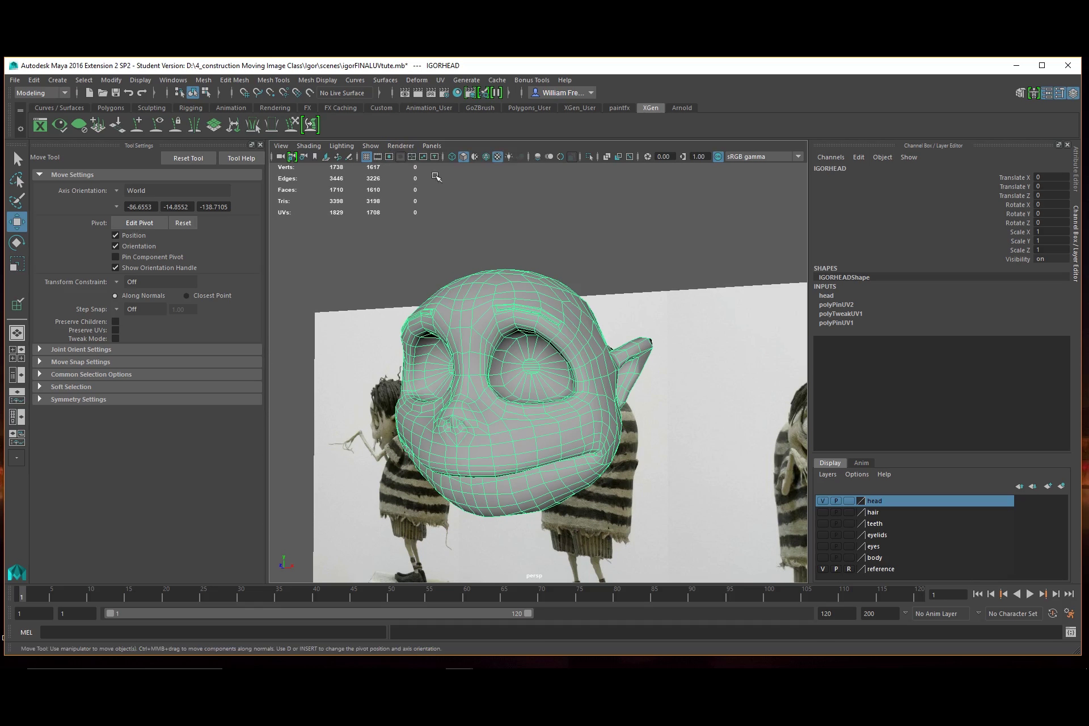
click(405, 147)
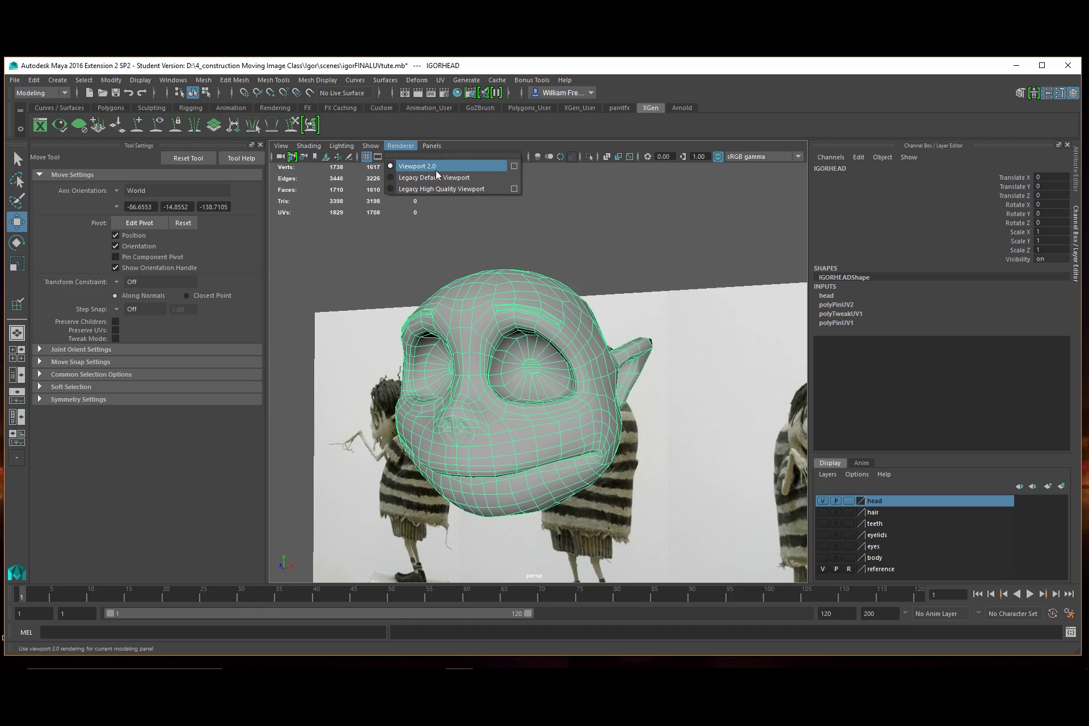
- Open the preferences and find the Viewport 2.0 settings among the general display preferences
click(207, 83)
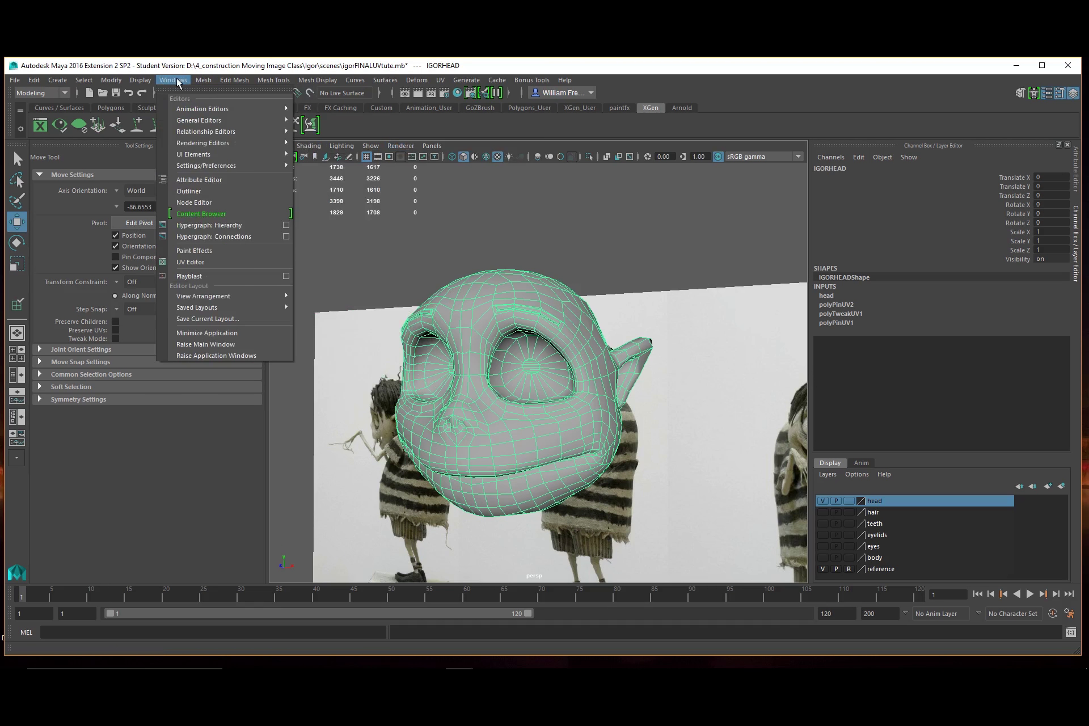
mouse_move(189, 165)
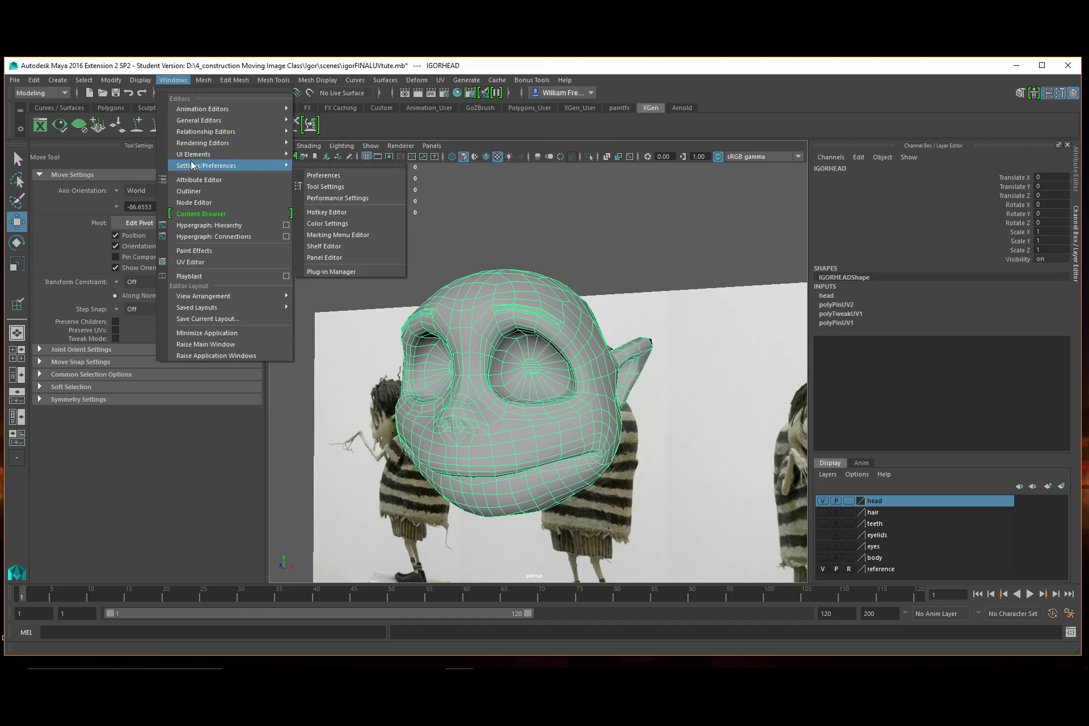
click(320, 175)
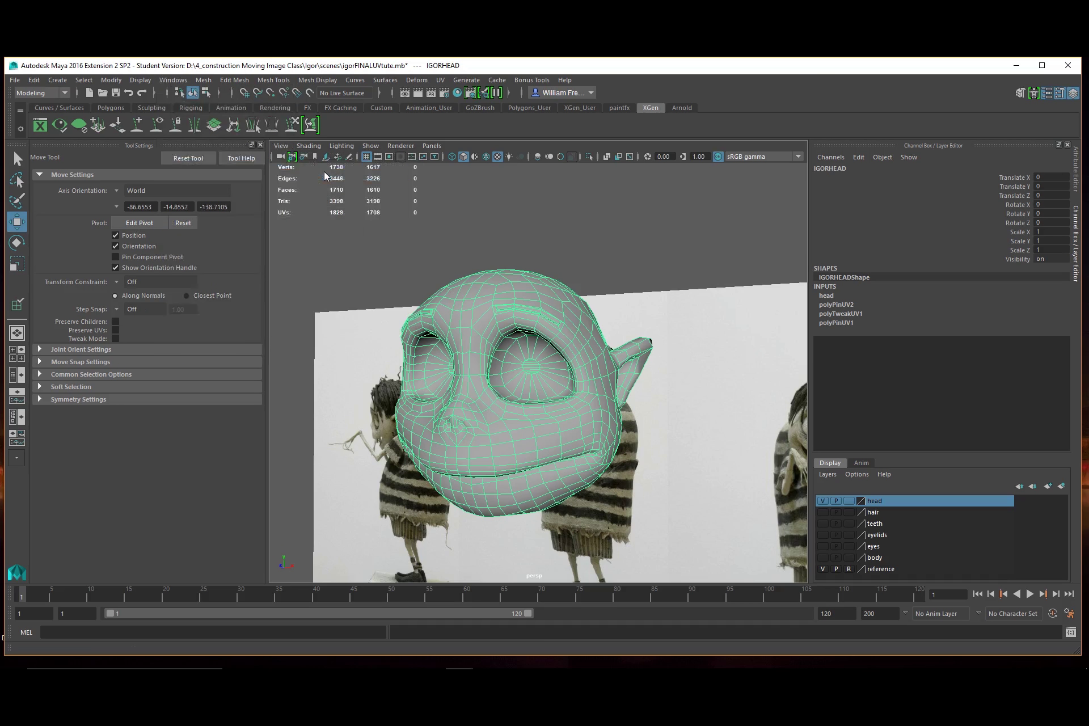
drag(300, 129, 393, 145)
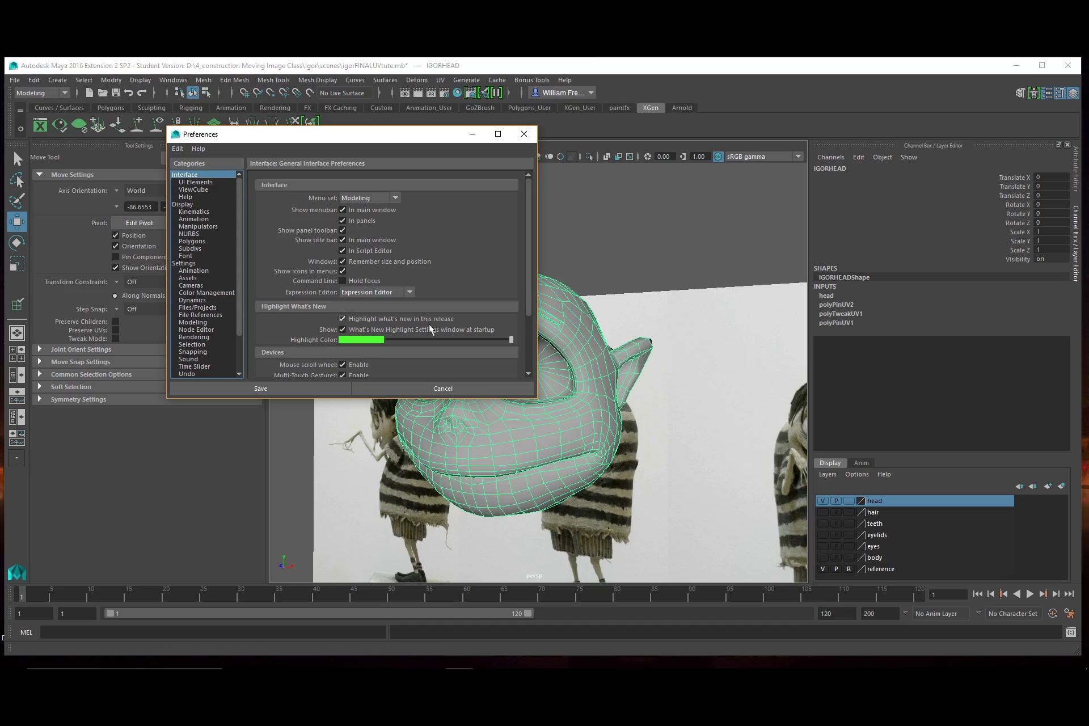
click(180, 262)
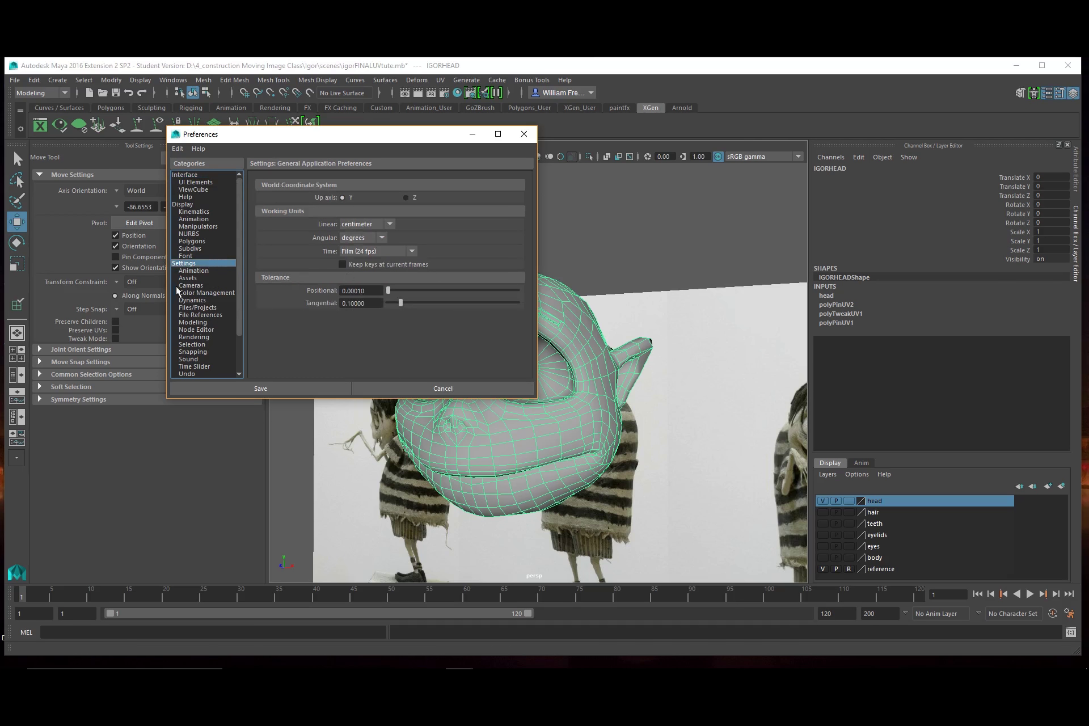
click(193, 337)
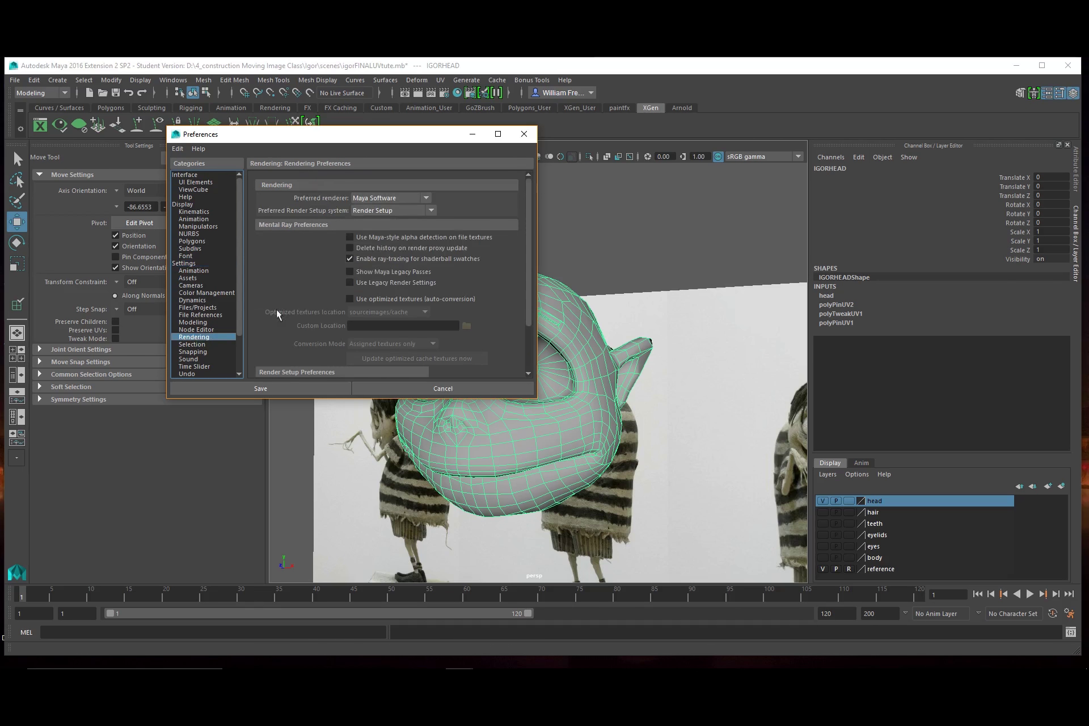
scroll(368, 301, down, 3)
scroll(395, 305, up, 2)
click(182, 203)
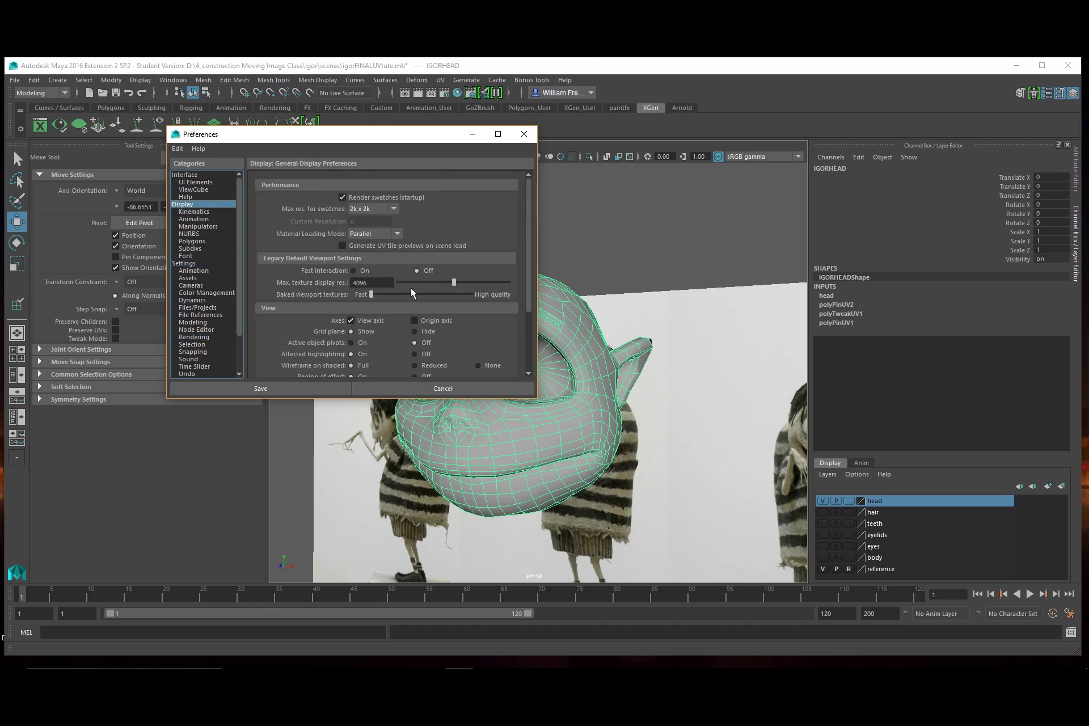
scroll(408, 295, down, 3)
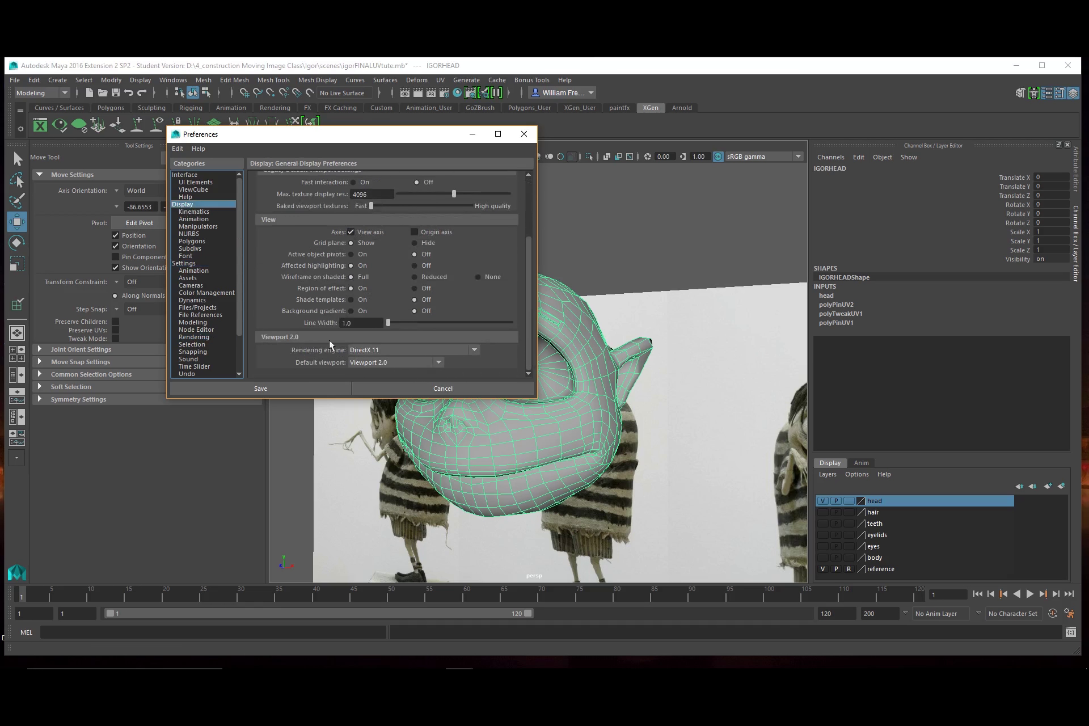
- Choose DirectX 11 as the Viewport 2.0 rendering engine, review the OpenGL alternatives, and save the preferences
click(474, 349)
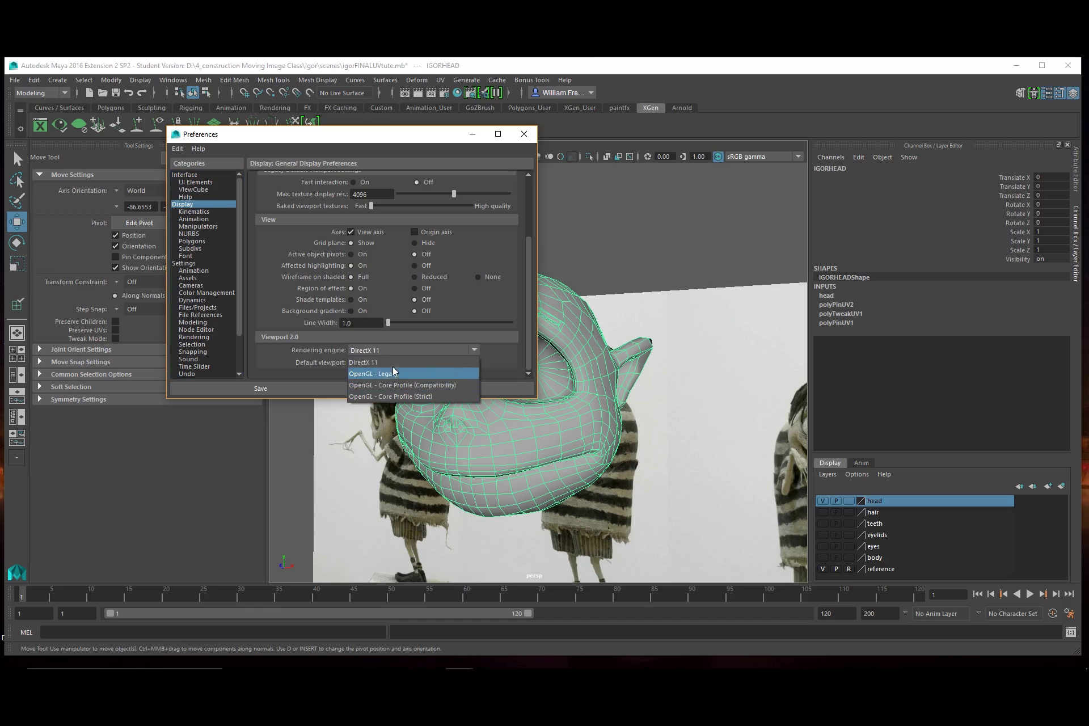
click(367, 361)
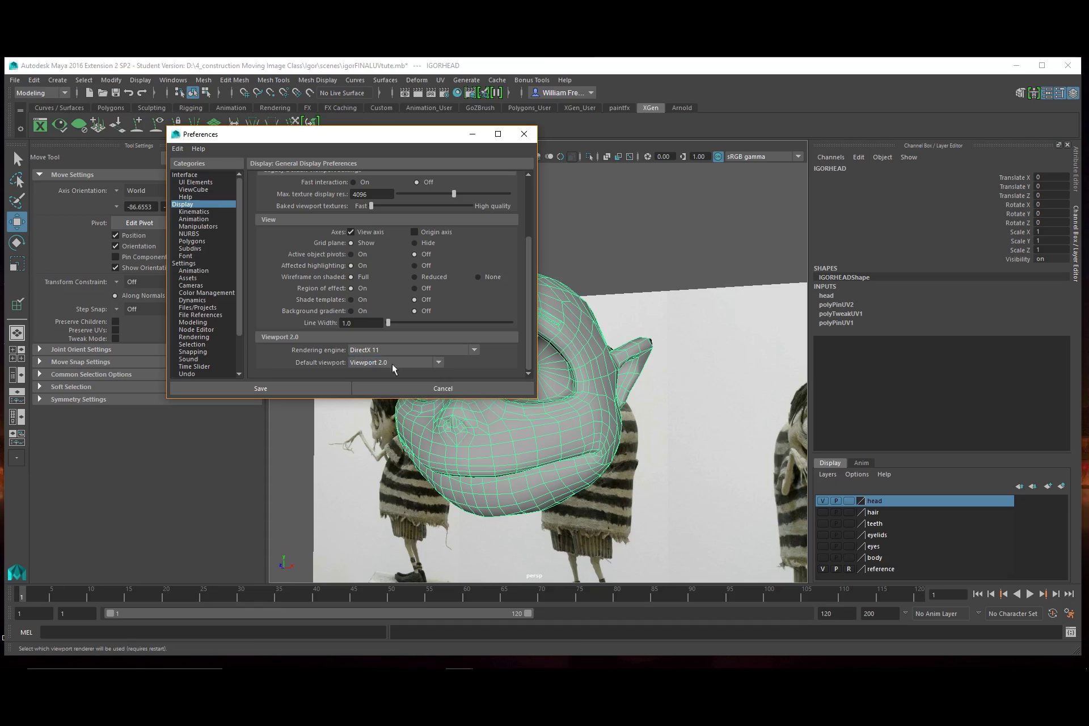
click(474, 350)
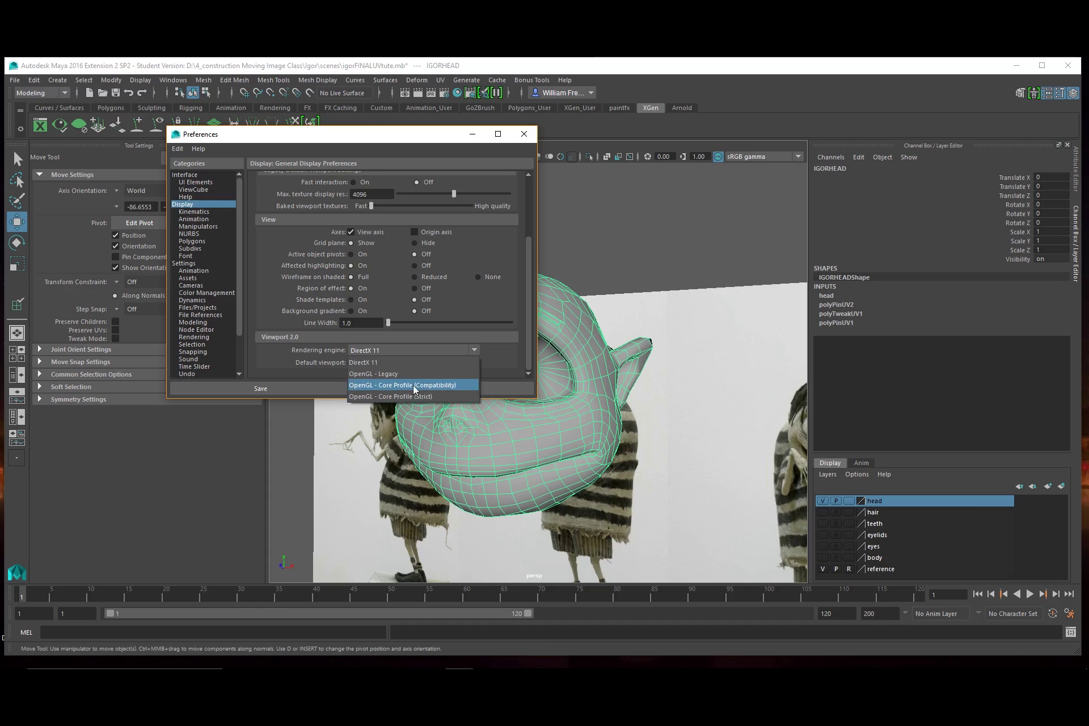
click(505, 354)
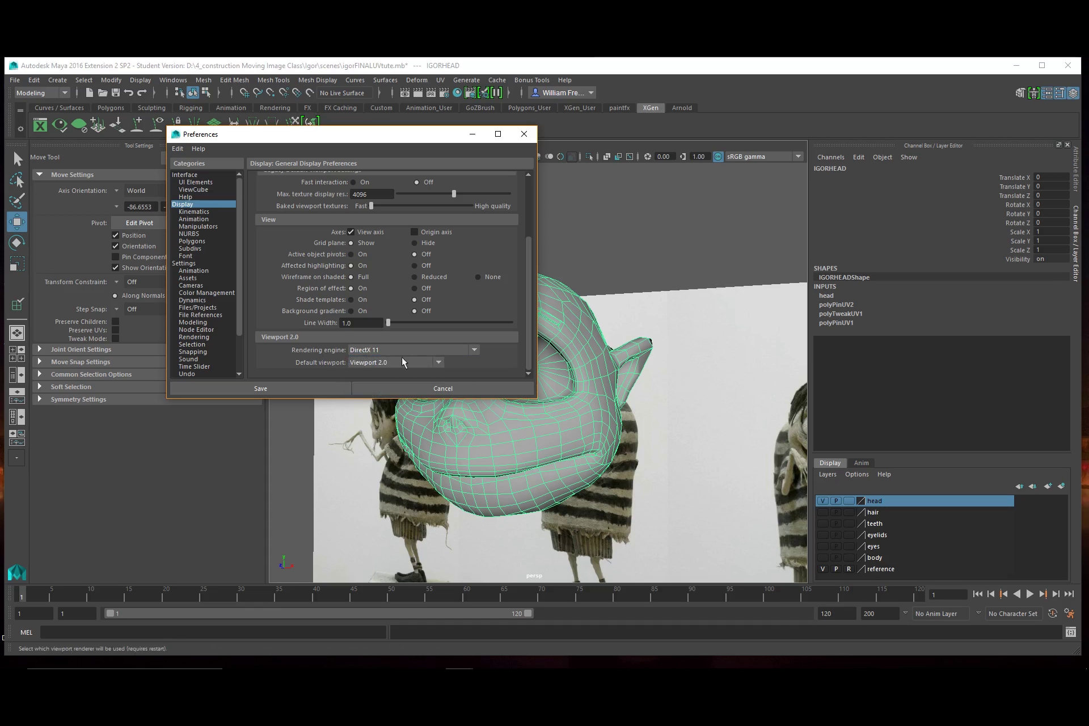
click(286, 390)
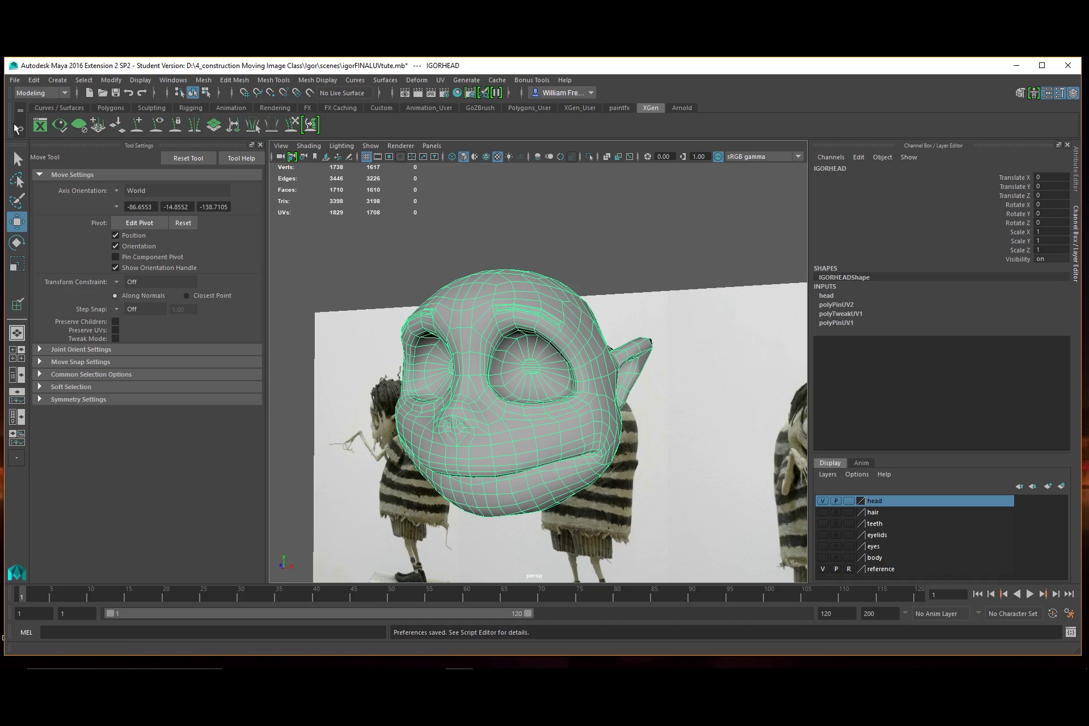
- Save the scene, continuing past the student version notice, and bring the head into a closer view
click(15, 80)
click(28, 123)
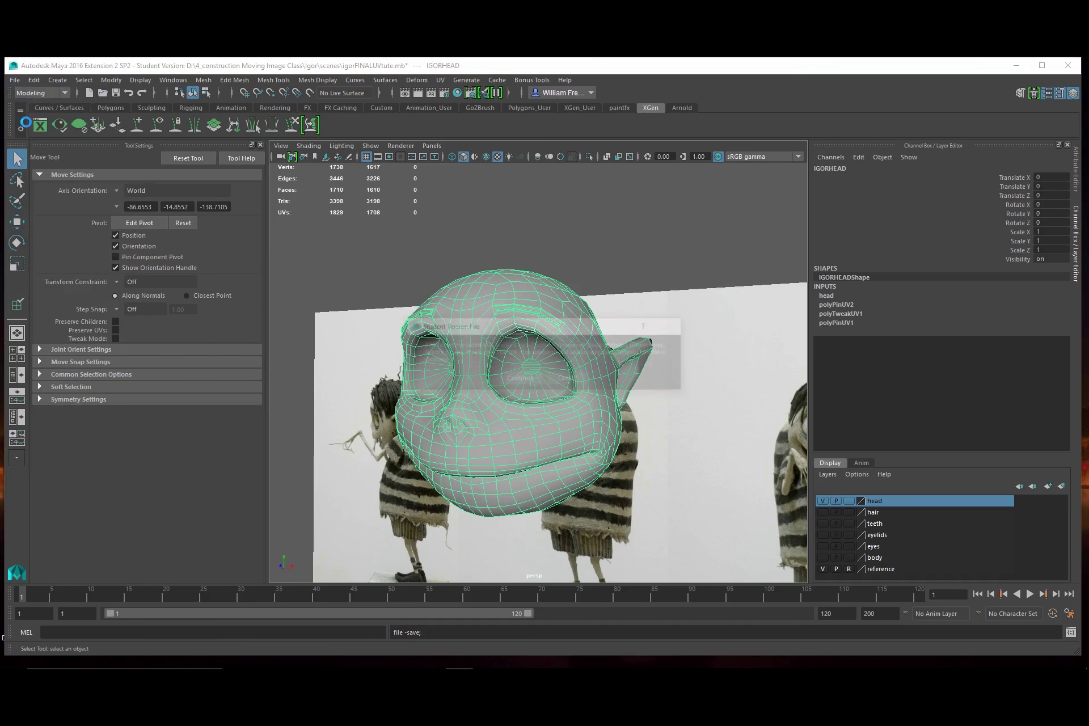
click(527, 380)
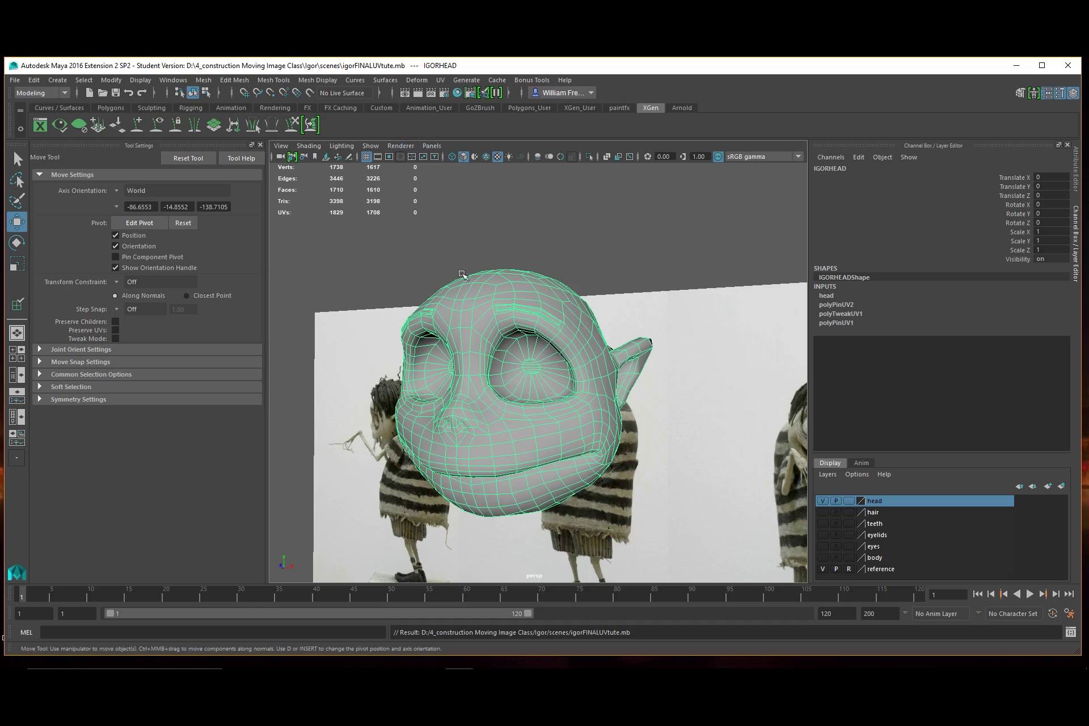
alt+drag(428, 348, 586, 379)
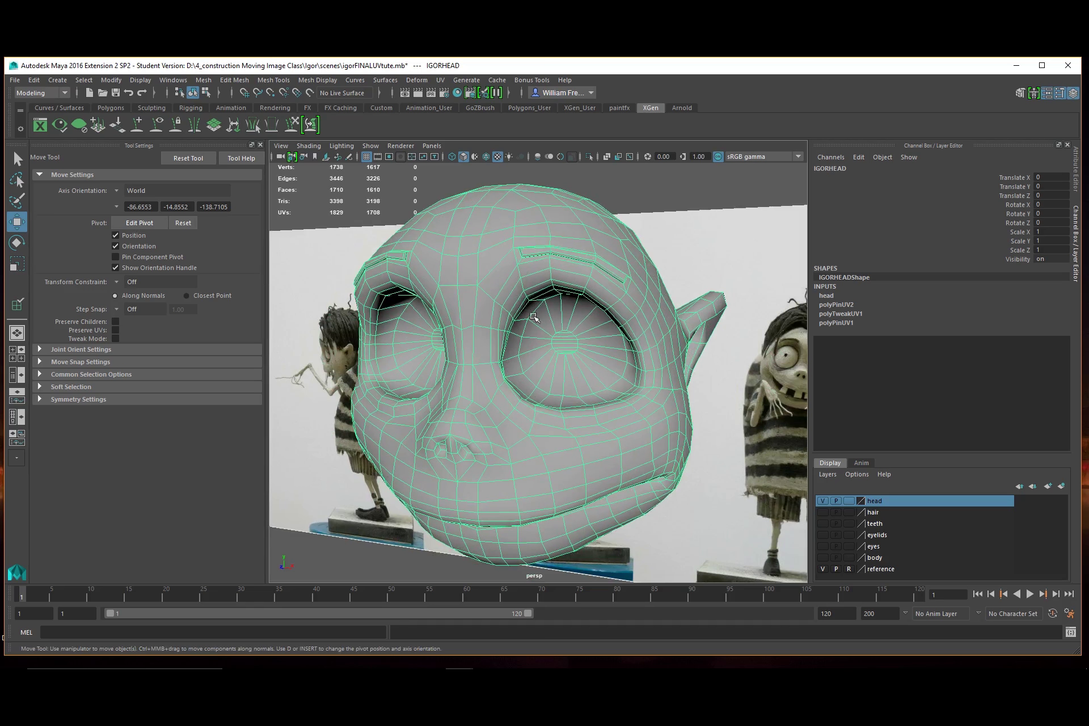
- Assign a new Blinn material to the head mesh
alt+drag(551, 480, 547, 469)
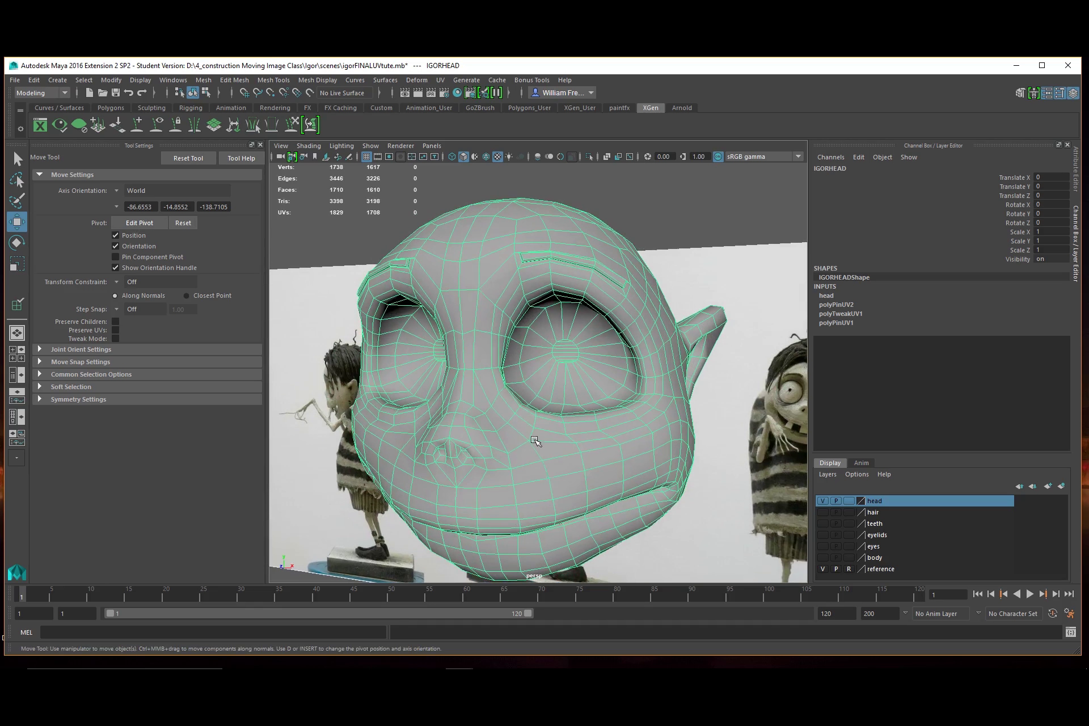
right_drag(536, 442, 552, 607)
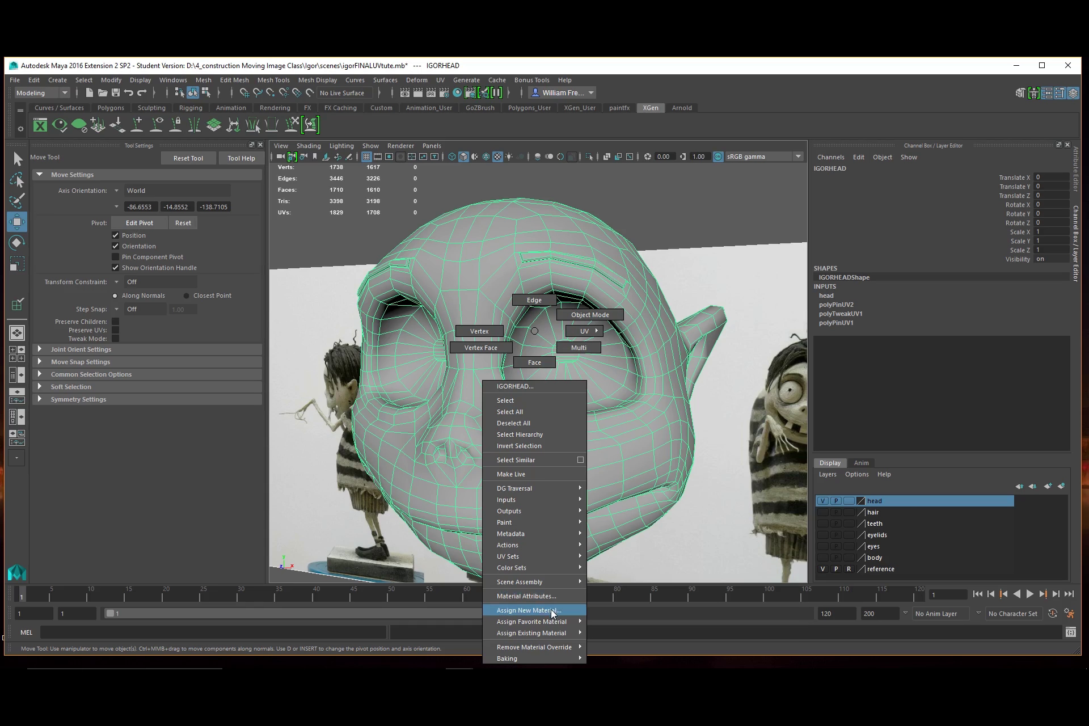
right_drag(552, 613, 552, 612)
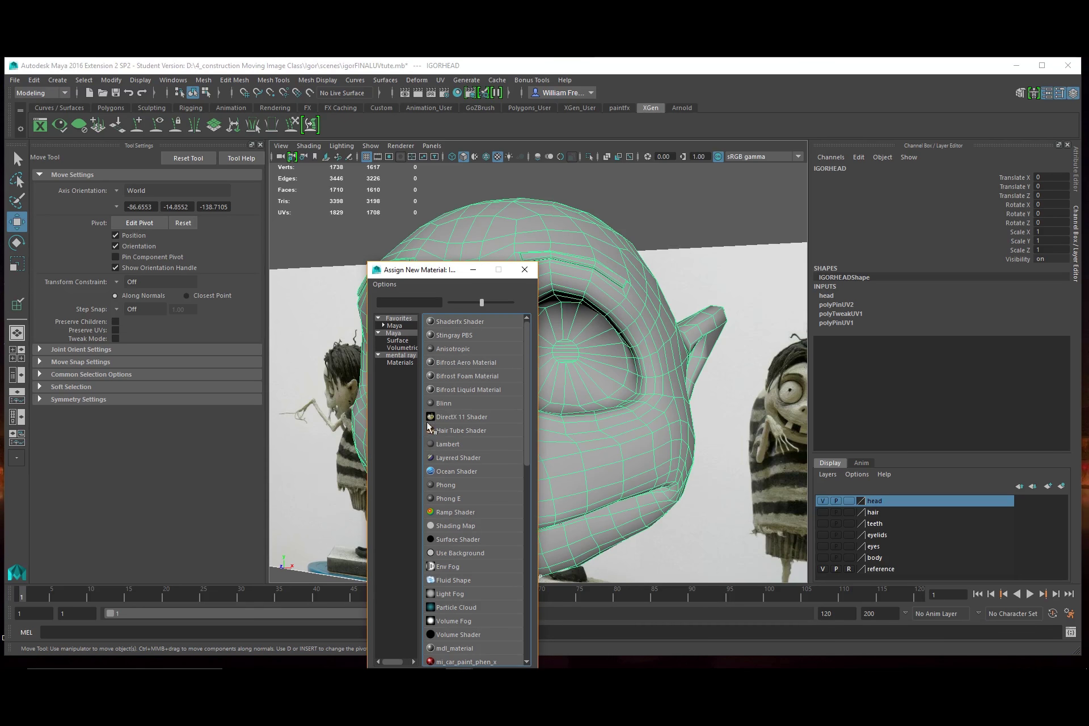
click(445, 403)
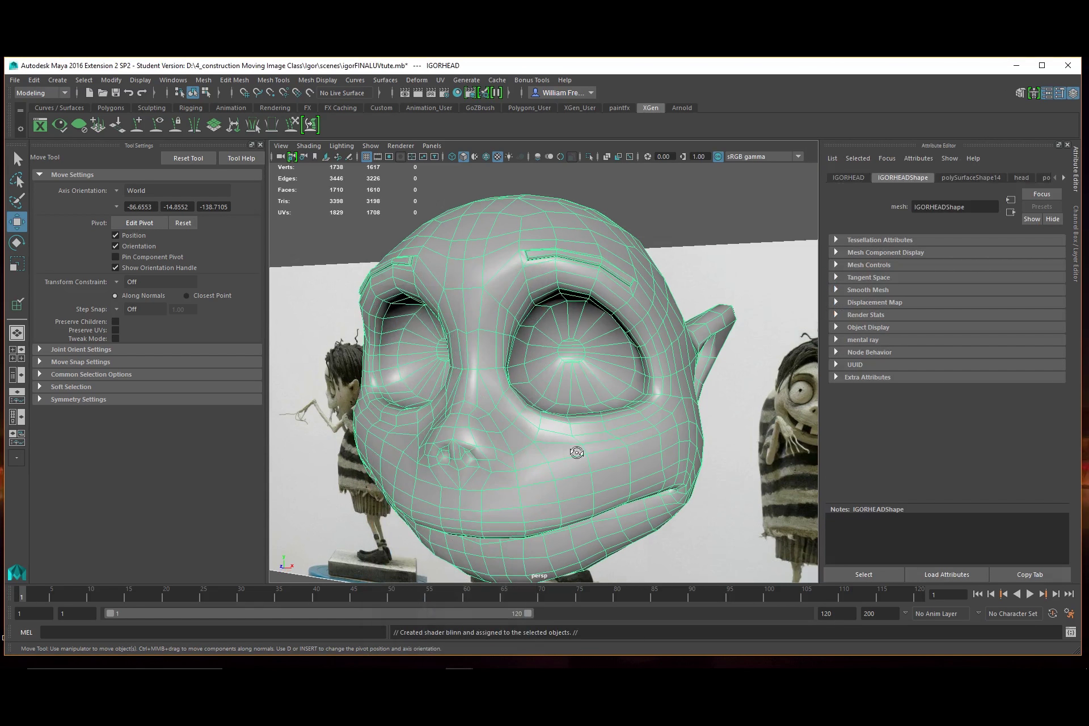
- Switch to the Rendering toolset and activate the 3D Paint Tool on the head
alt+drag(573, 455, 530, 417)
alt+middle_drag(530, 418, 555, 416)
alt+drag(555, 416, 572, 411)
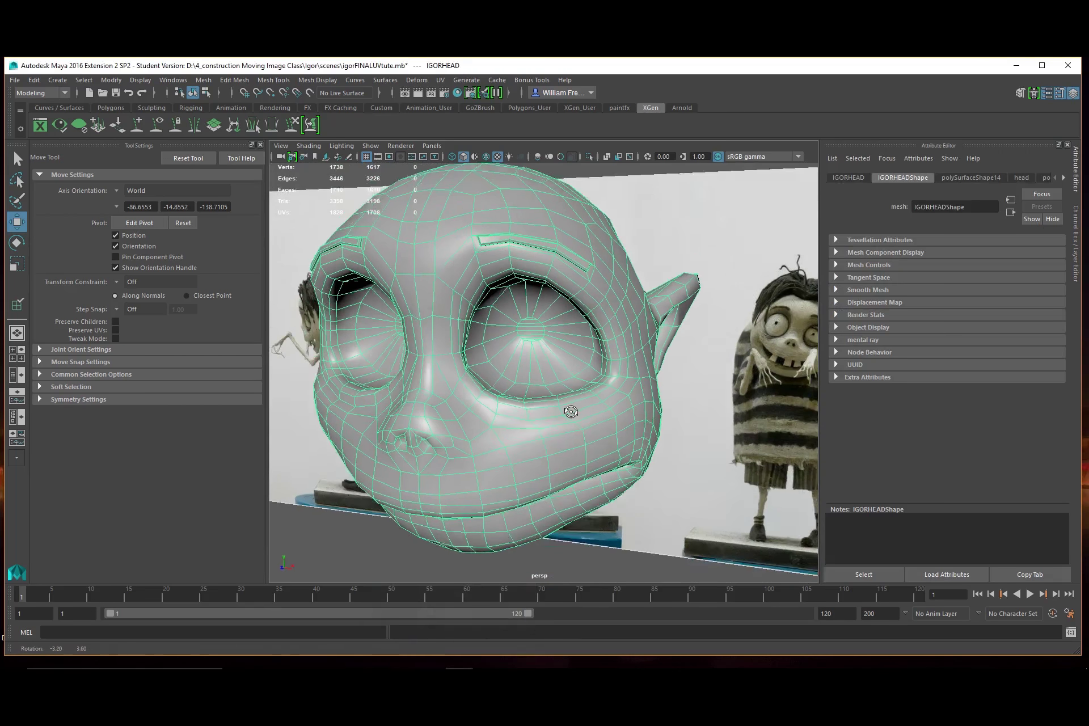
alt+middle_drag(571, 412, 602, 411)
alt+drag(602, 411, 586, 406)
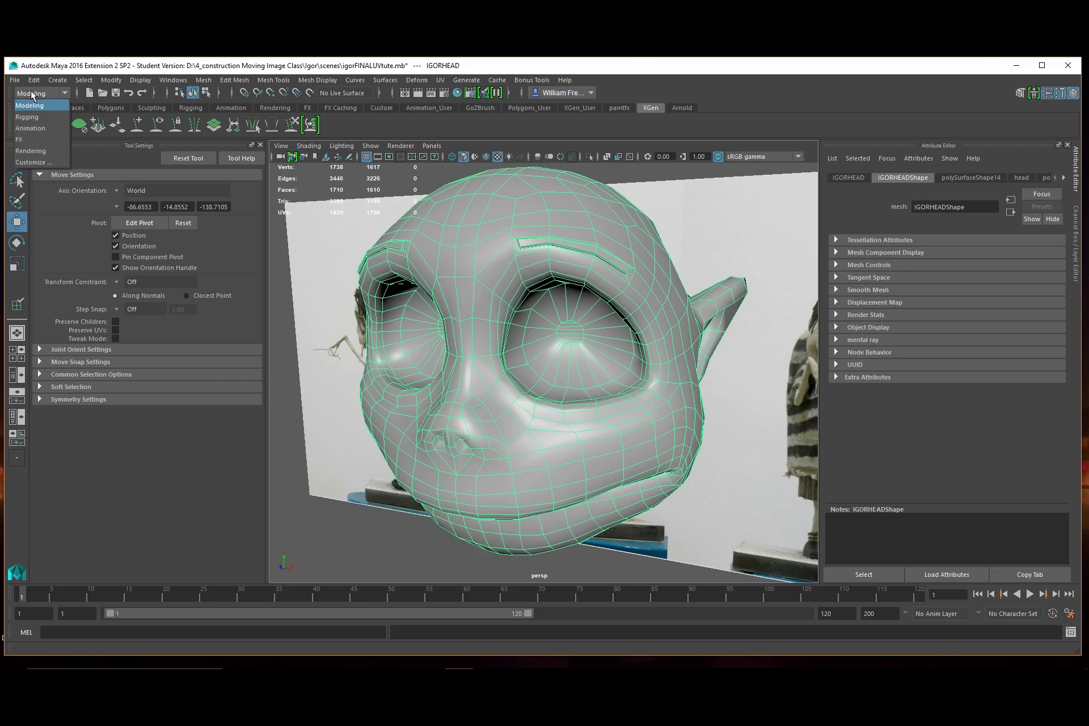
click(34, 151)
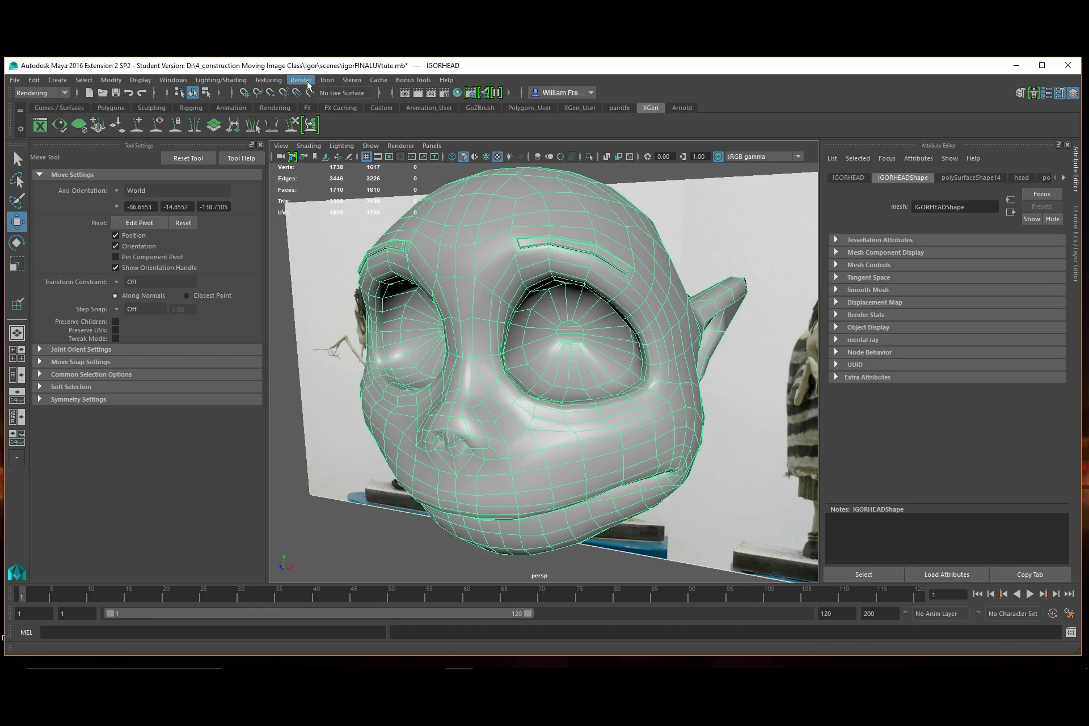
click(268, 80)
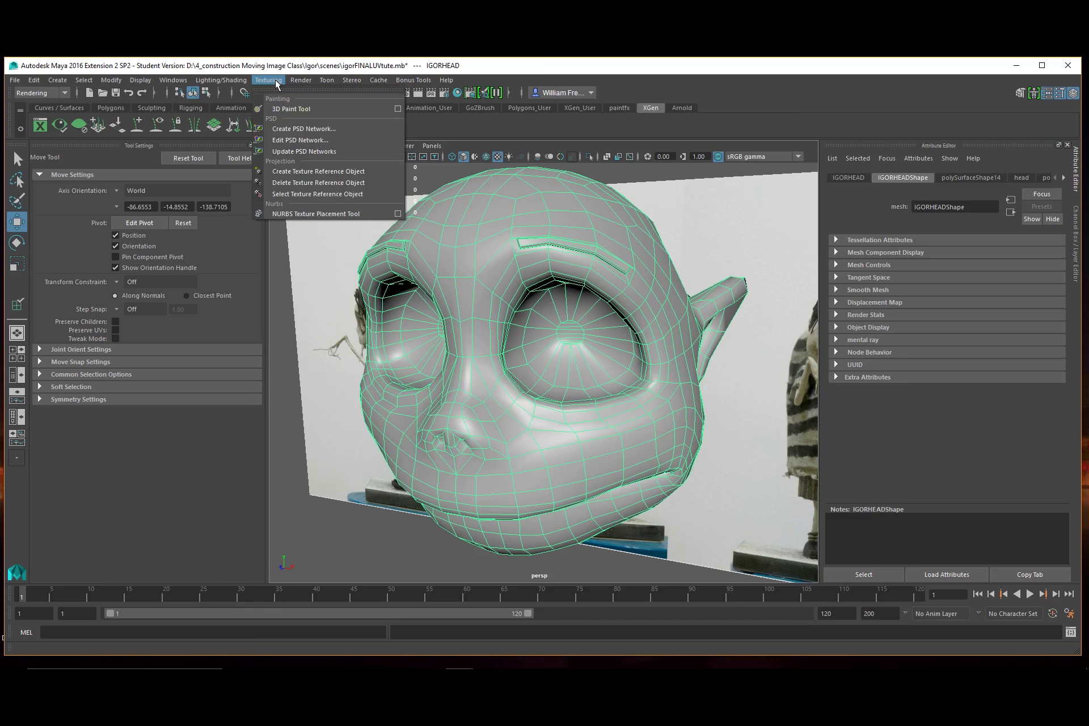
click(287, 108)
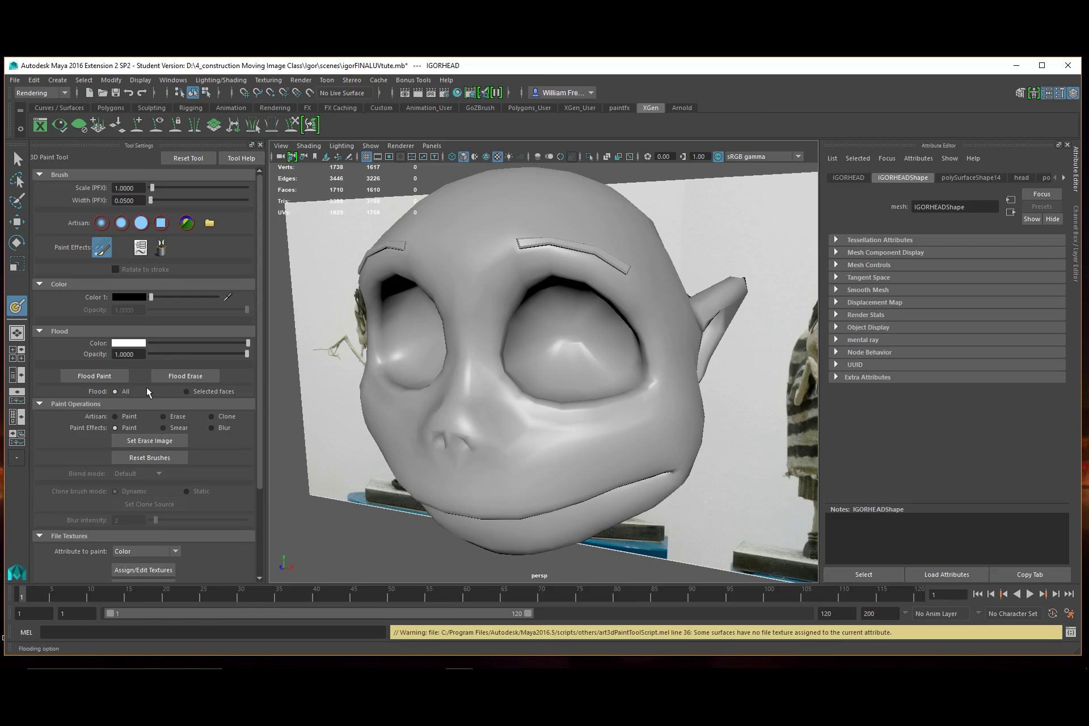
- Assign a 1024 by 1024 PSD file texture to the head's Color attribute, keeping the aspect ratio
scroll(147, 387, down, 3)
scroll(206, 426, down, 2)
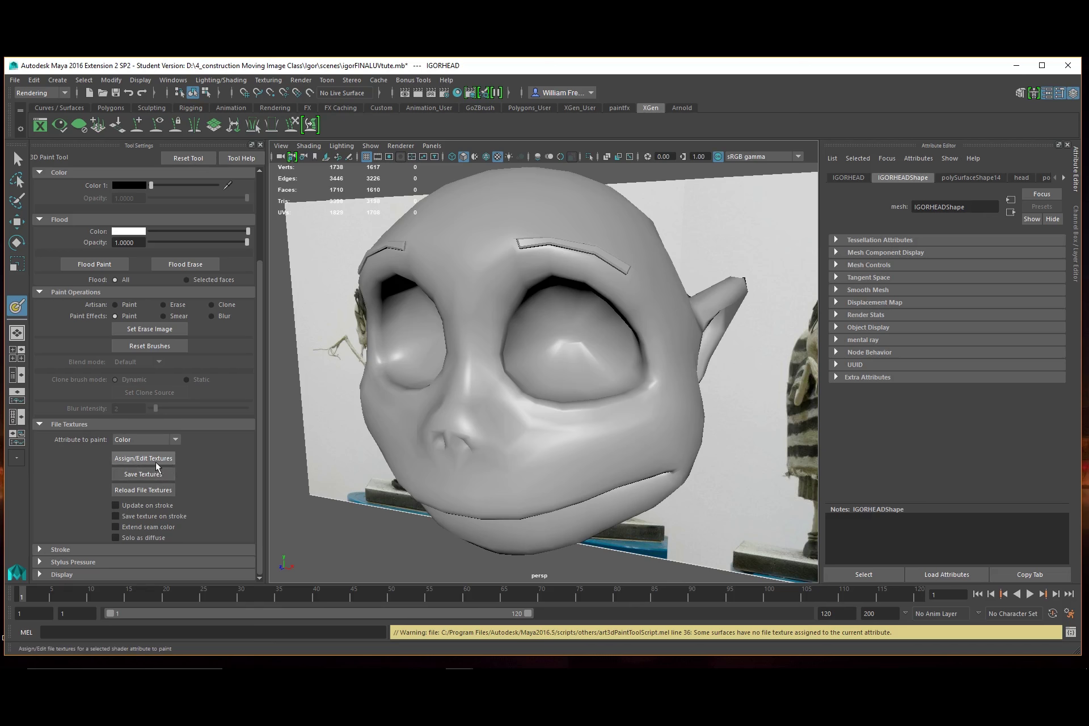
click(166, 460)
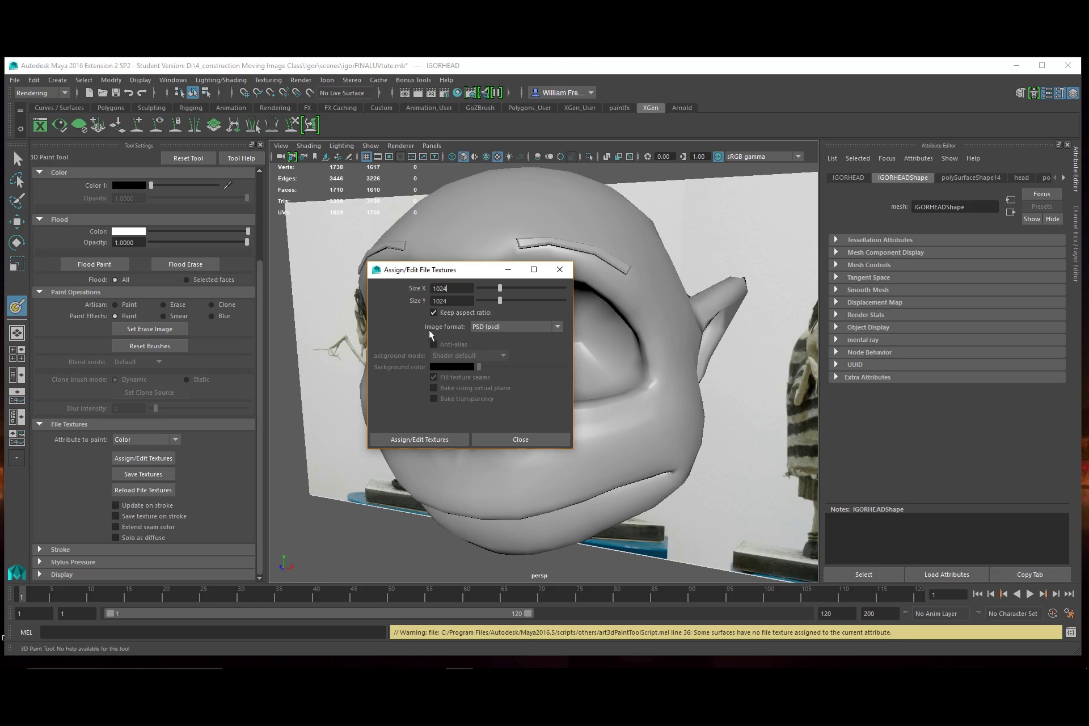
click(512, 327)
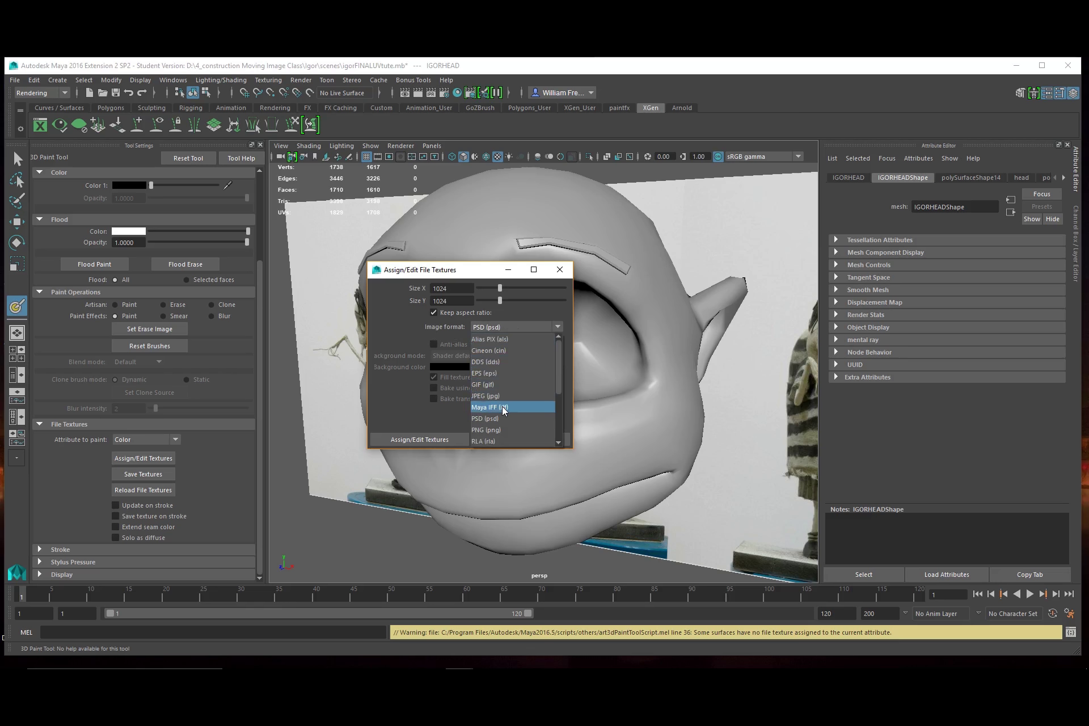
click(533, 325)
click(533, 326)
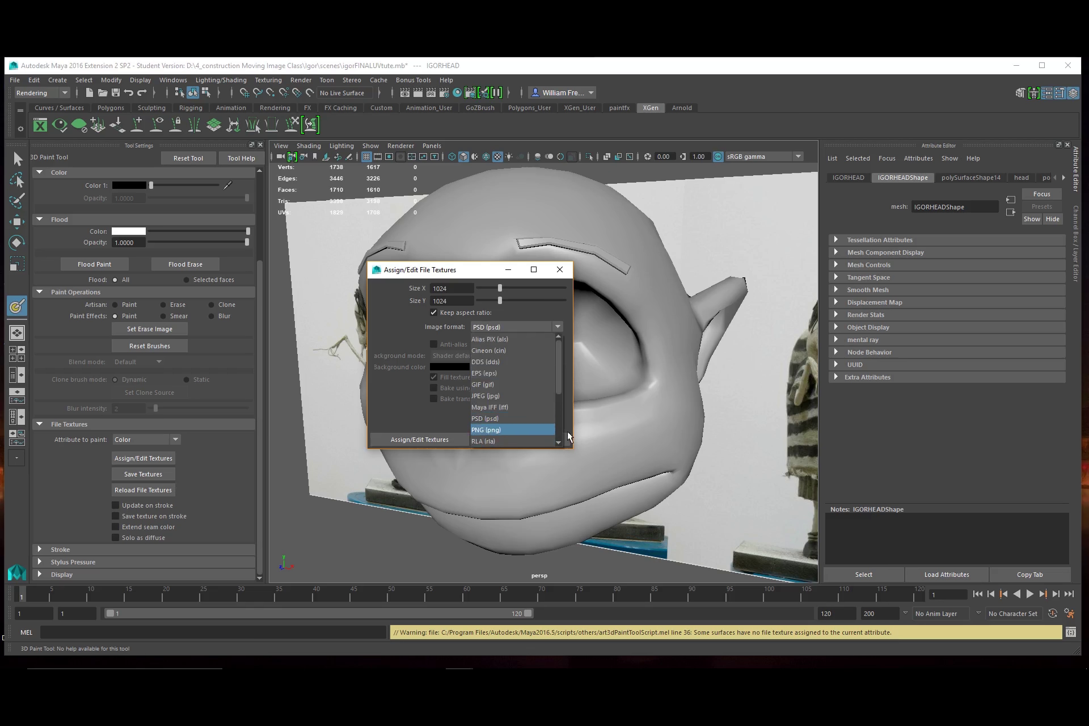
click(498, 421)
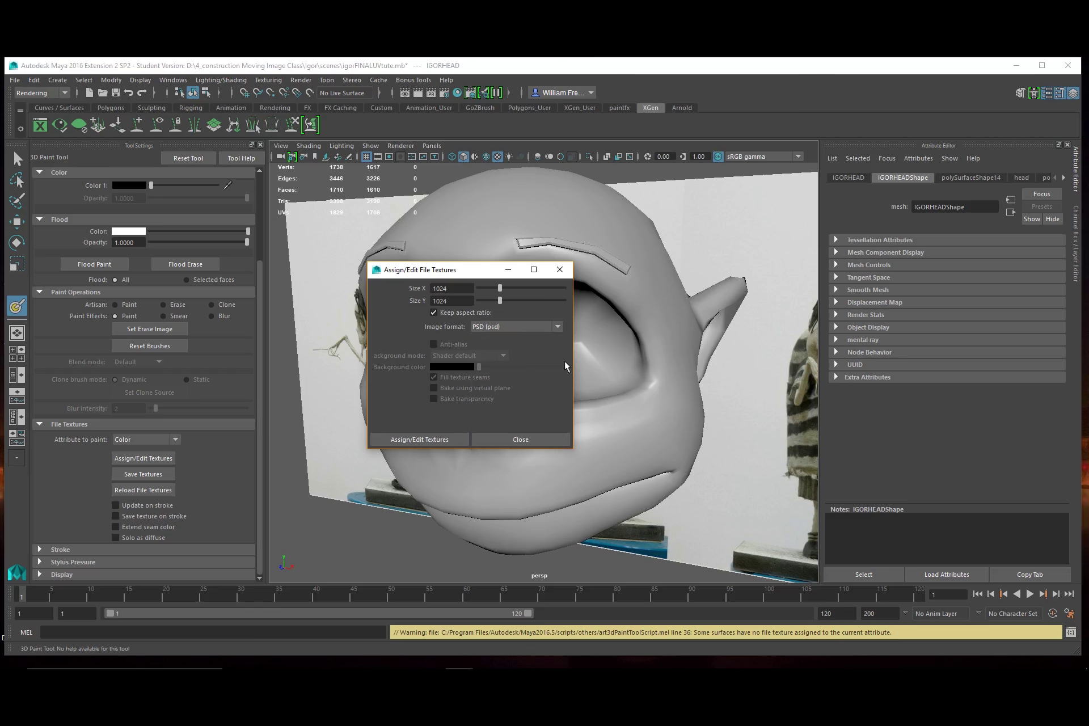
click(421, 441)
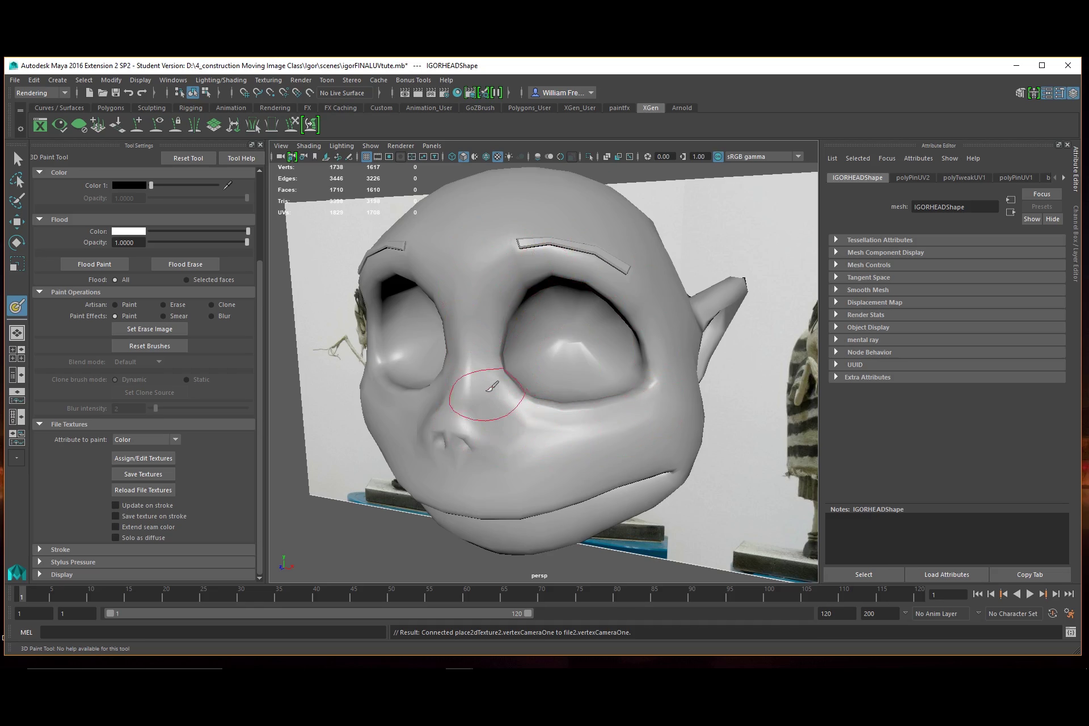
- Paint a black test stroke across the cheek below the eye and flood-erase it from the head
mouse_move(474, 380)
mouse_down()
mouse_move(568, 434)
mouse_move(647, 420)
mouse_up()
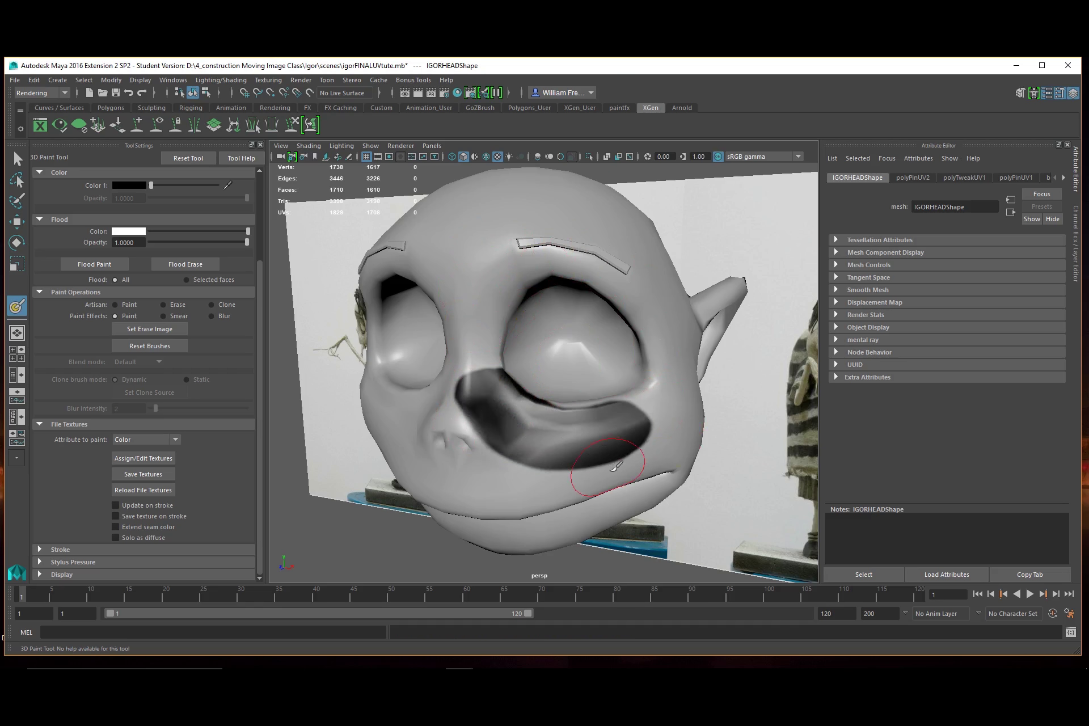
mouse_move(545, 474)
alt+mouse_down()
mouse_move(535, 437)
mouse_move(547, 440)
alt+mouse_up()
mouse_move(664, 418)
alt+mouse_down()
mouse_move(571, 414)
mouse_move(511, 267)
alt+mouse_up()
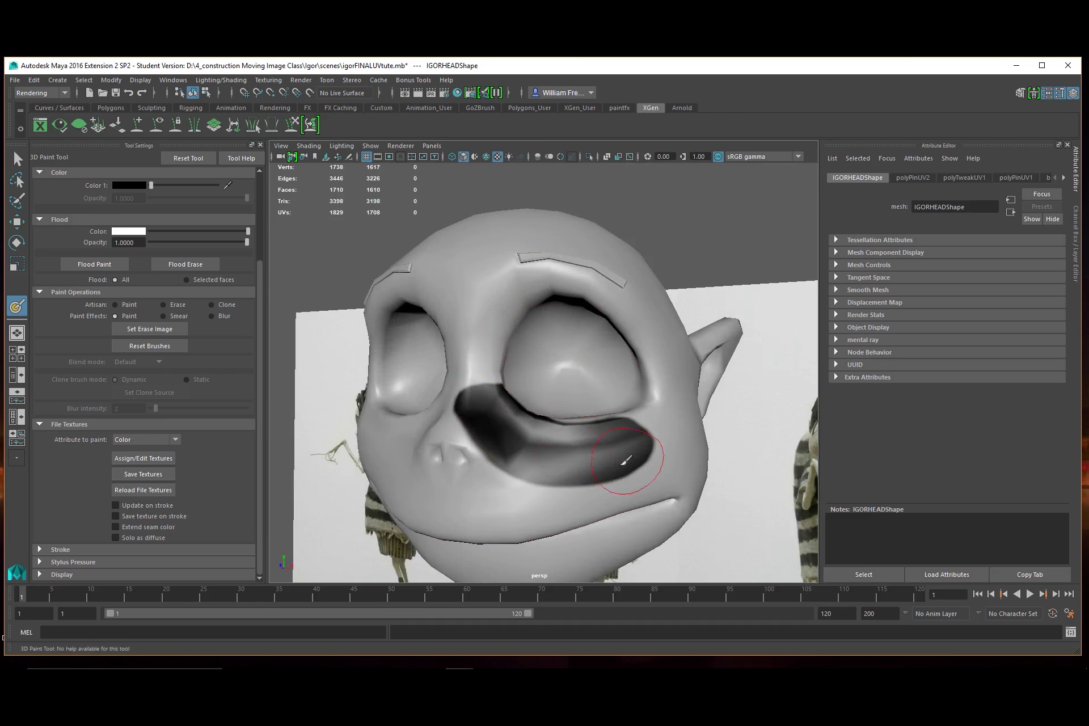
click(189, 264)
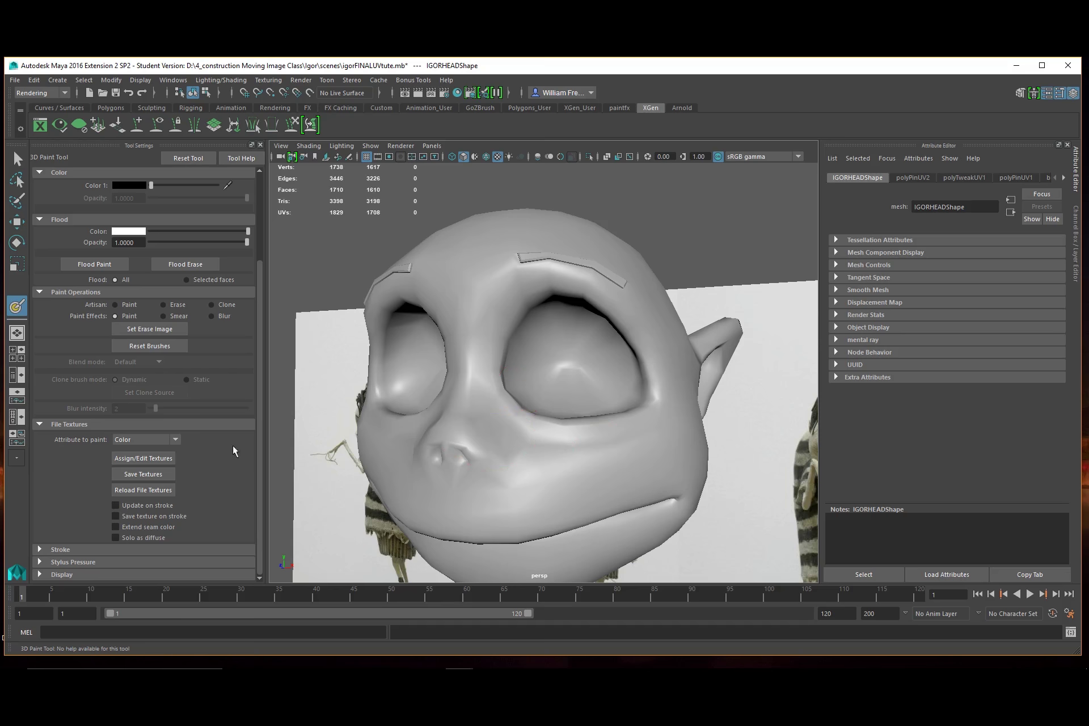
- Set the paint brush color to a pale cream yellow and flood the whole head with white
alt+drag(531, 455, 619, 465)
alt+right_drag(681, 487, 540, 486)
alt+drag(540, 487, 502, 481)
alt+drag(557, 445, 611, 427)
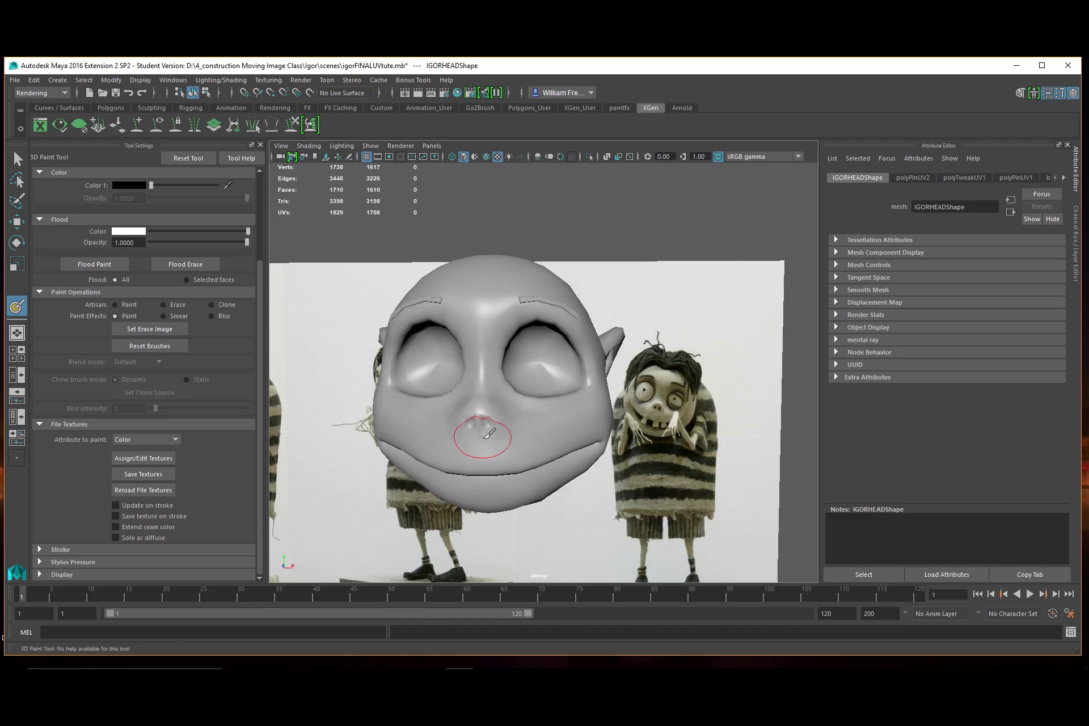
scroll(163, 298, up, 3)
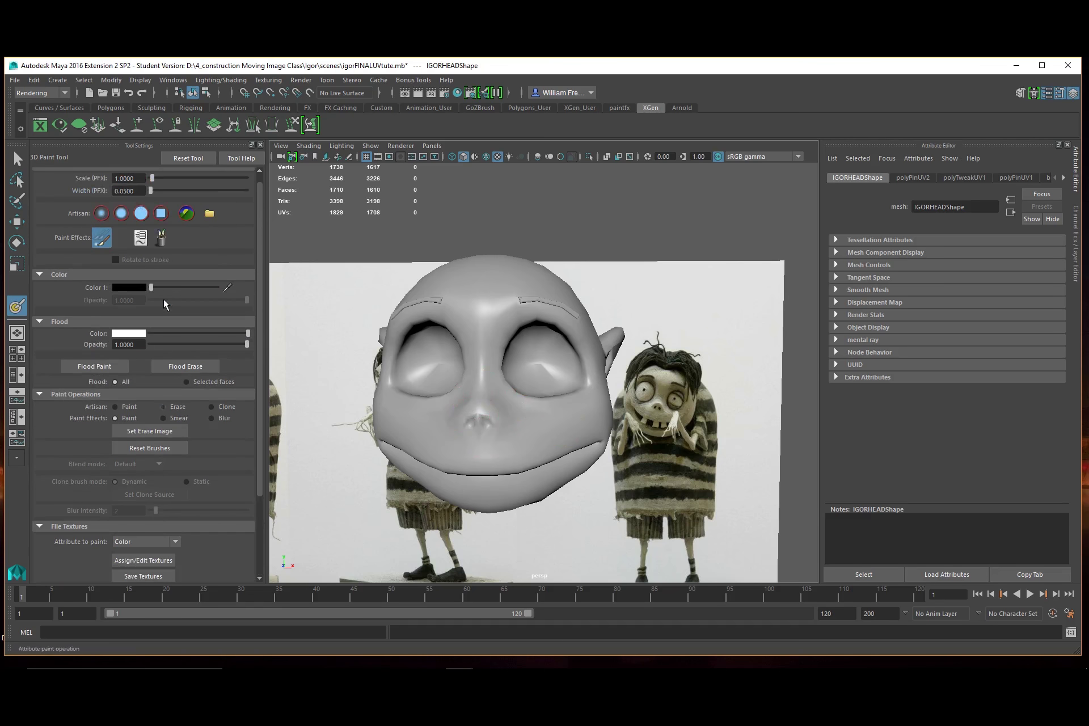
click(132, 287)
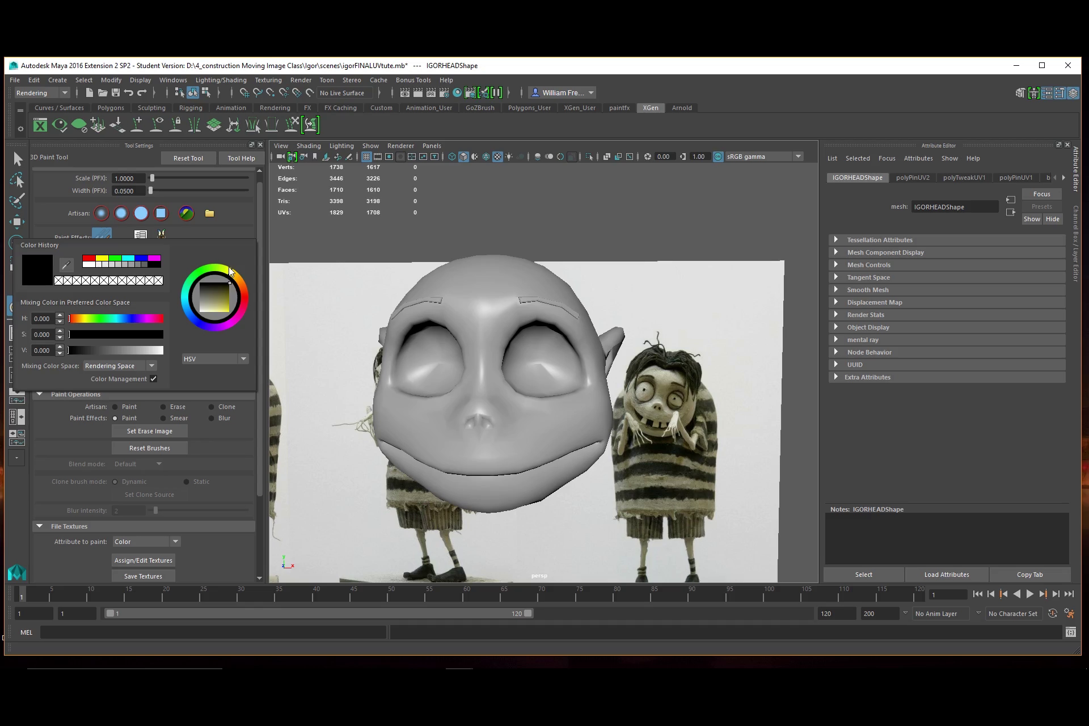
drag(216, 305, 208, 310)
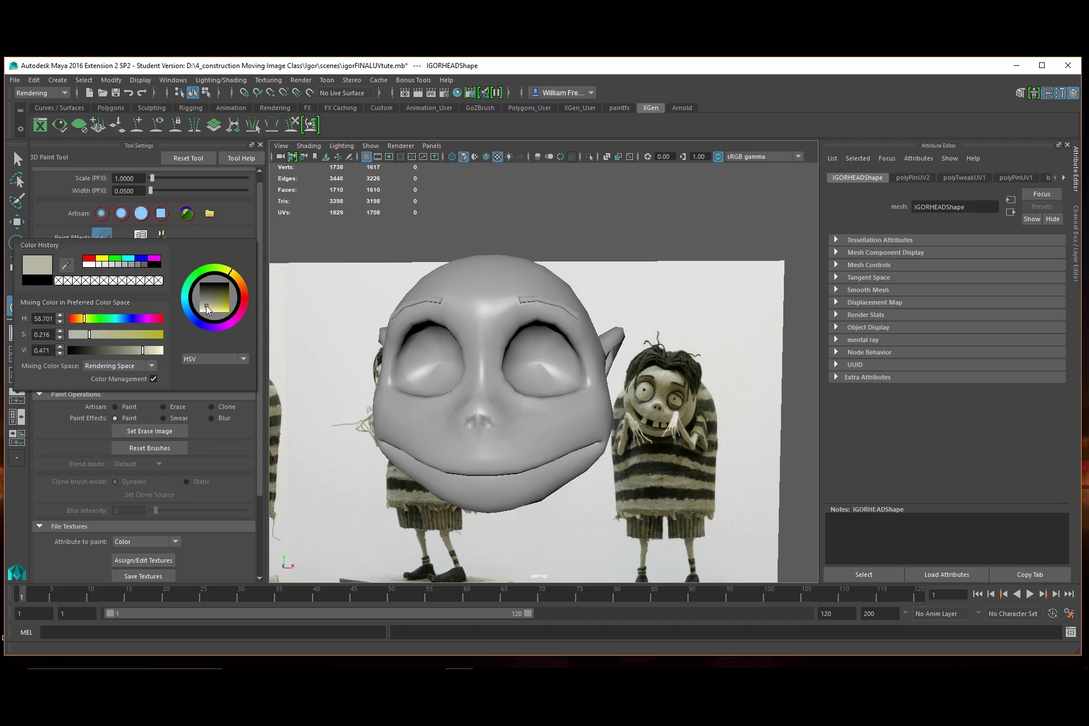
drag(207, 309, 209, 315)
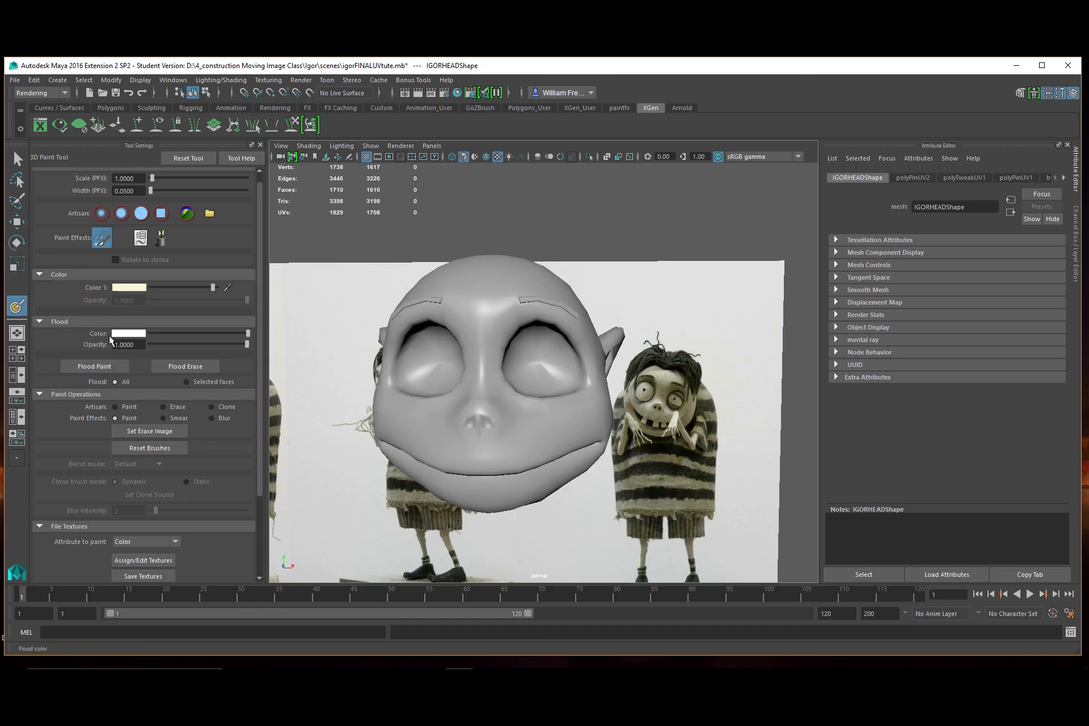
click(111, 365)
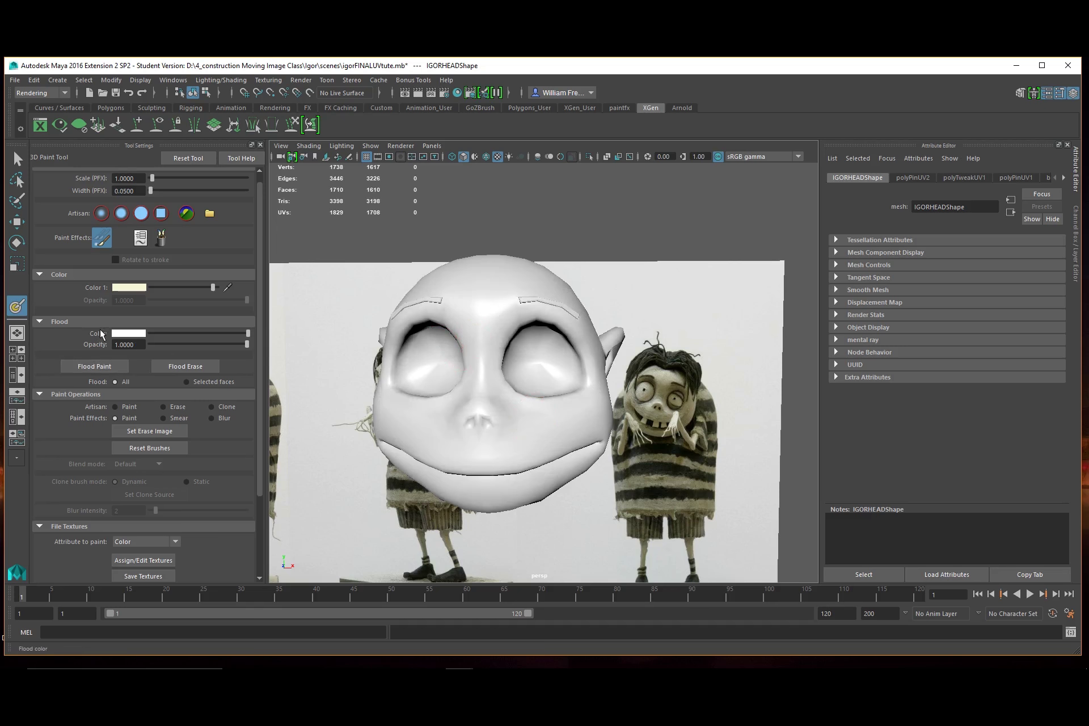
- Sample the reference character's forehead as the flood color and brighten it slightly
click(135, 334)
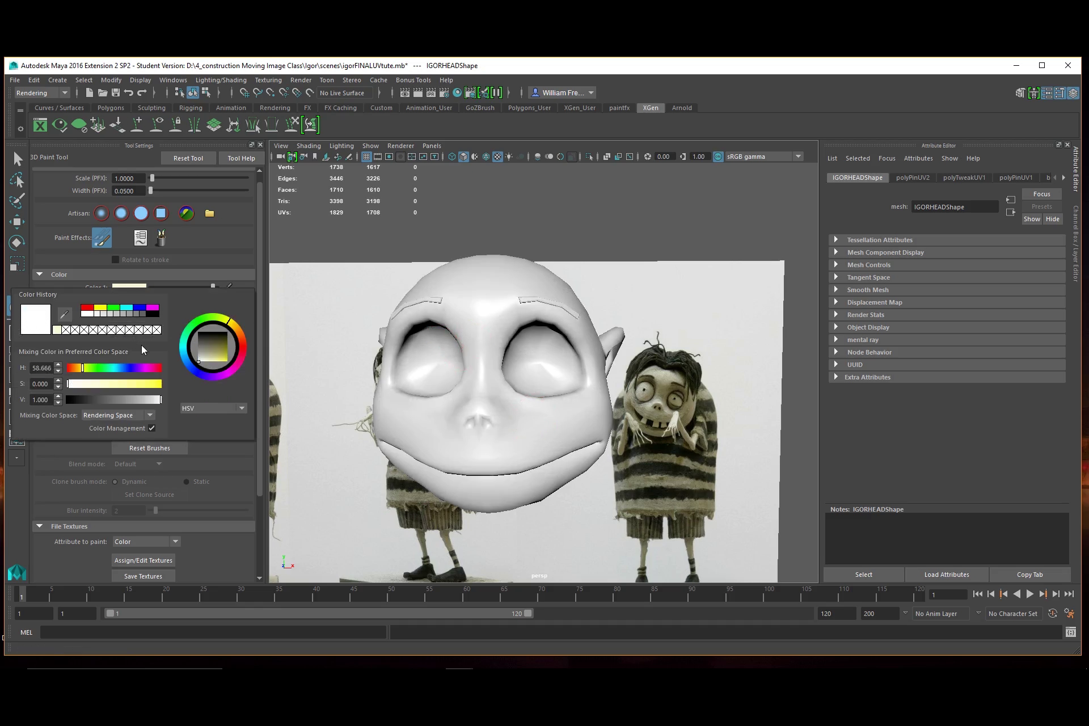
click(64, 313)
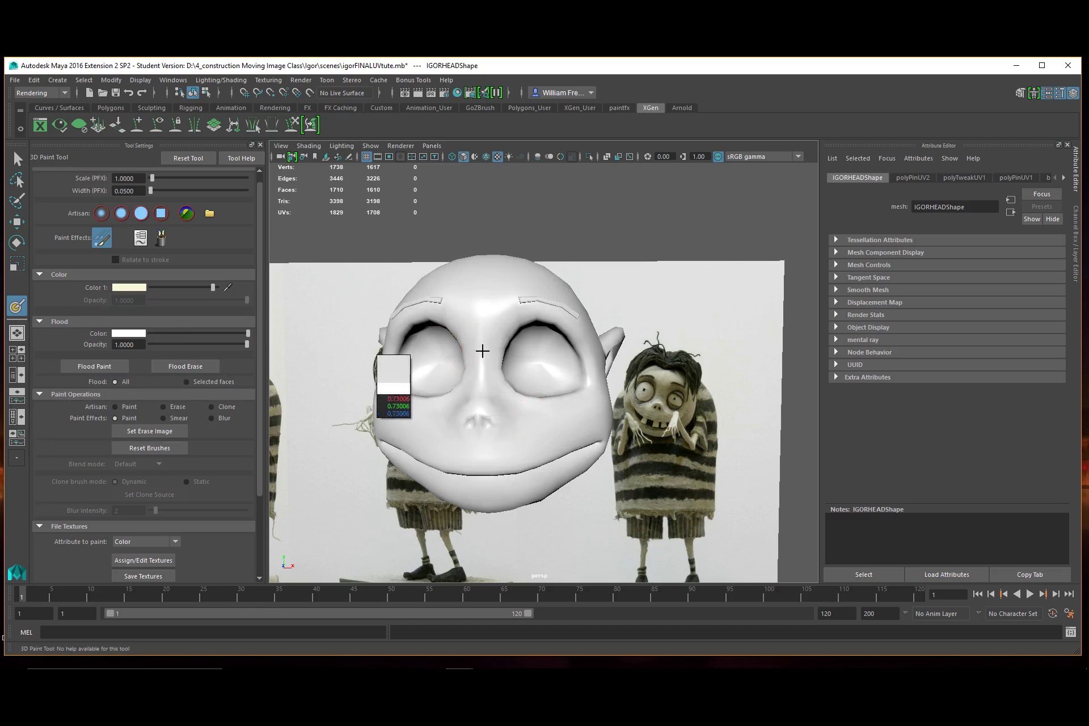
click(663, 375)
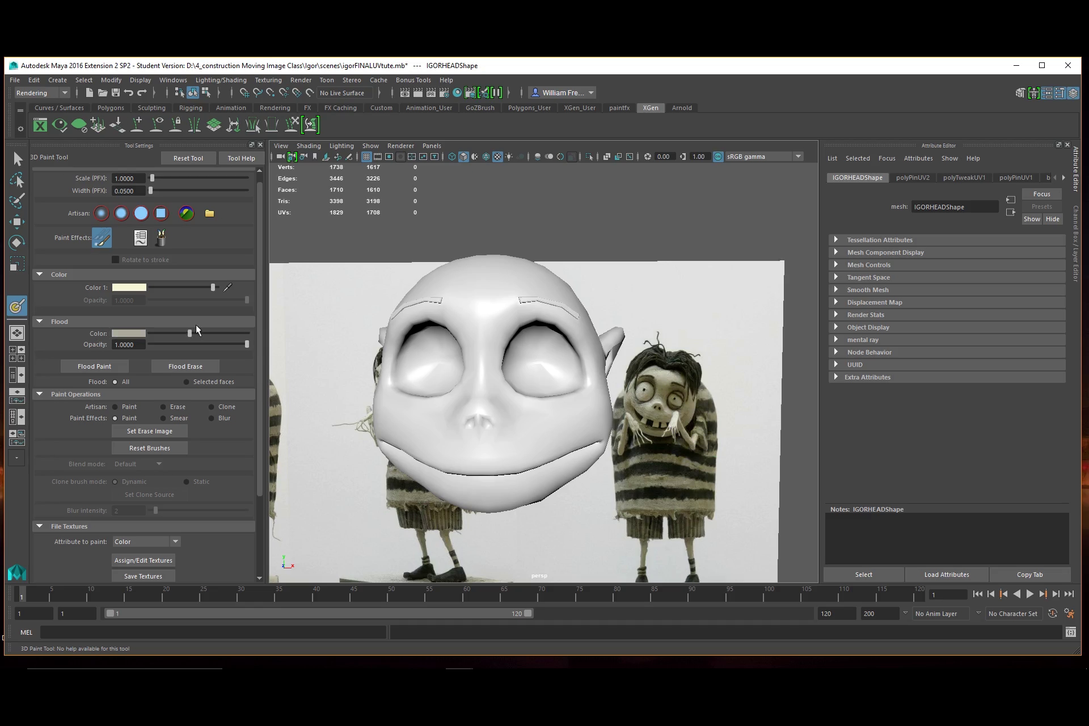
drag(189, 332, 210, 332)
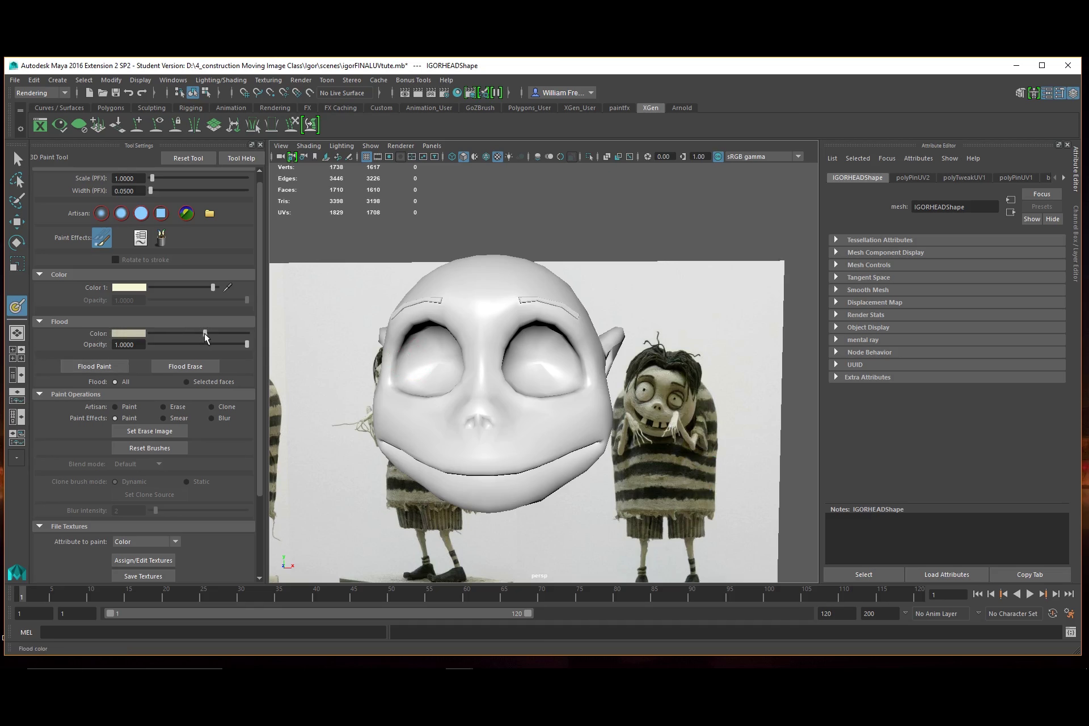
- Refine the flood color to a lighter, warmer beige and flood the whole head with it
click(141, 334)
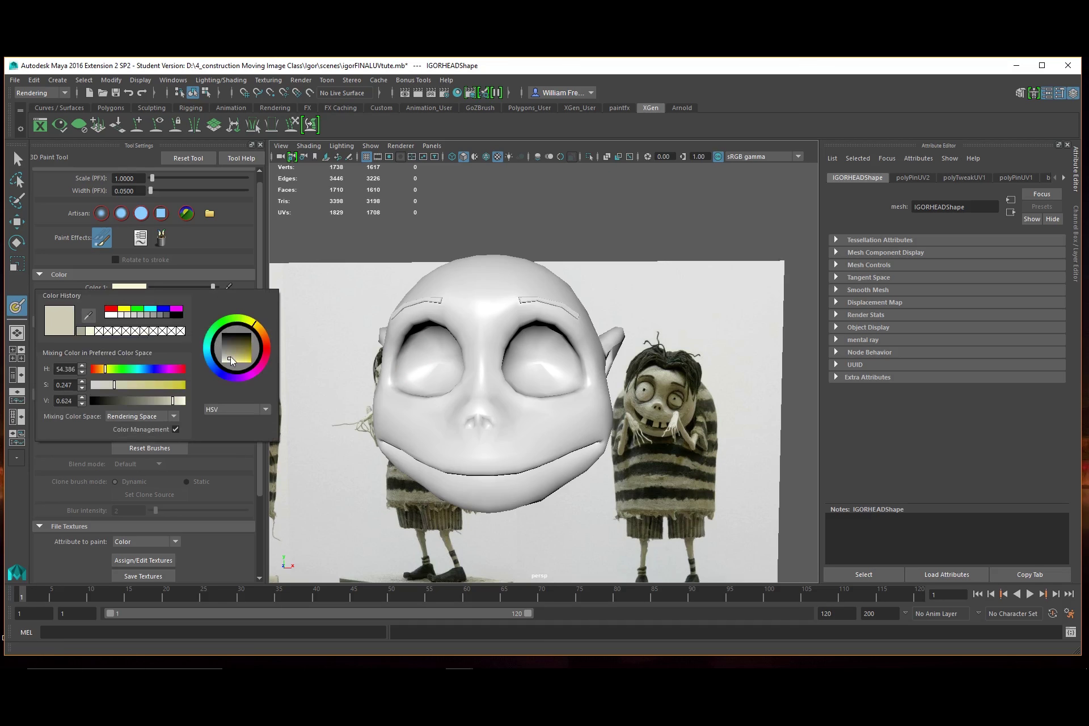
drag(232, 361, 237, 363)
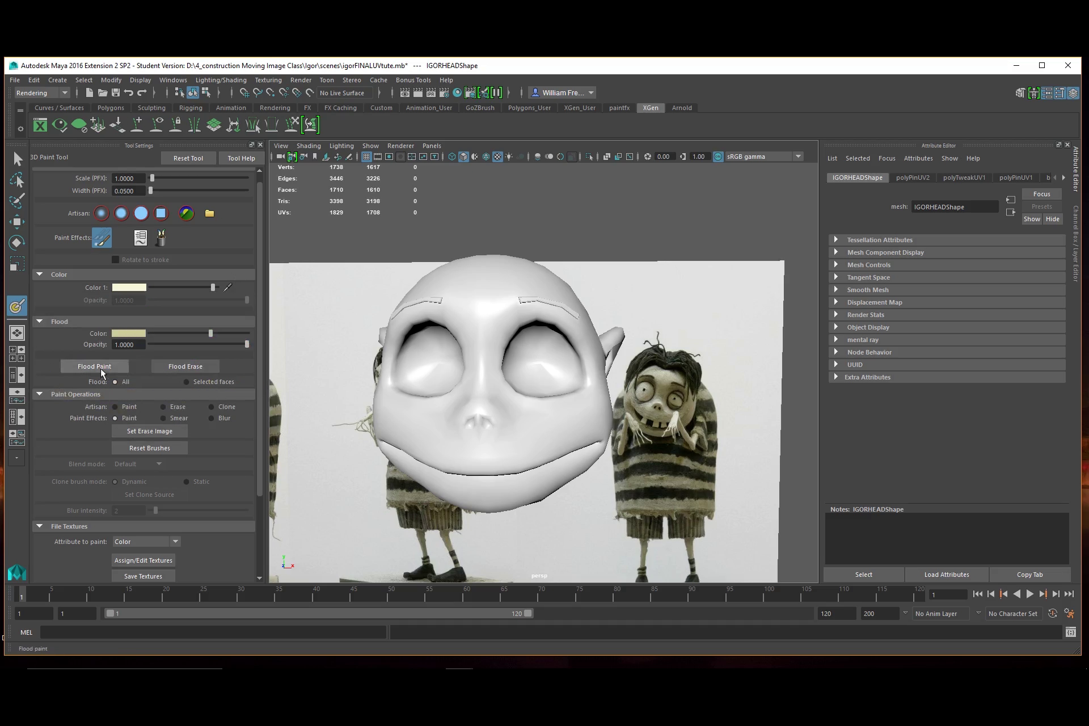
click(141, 335)
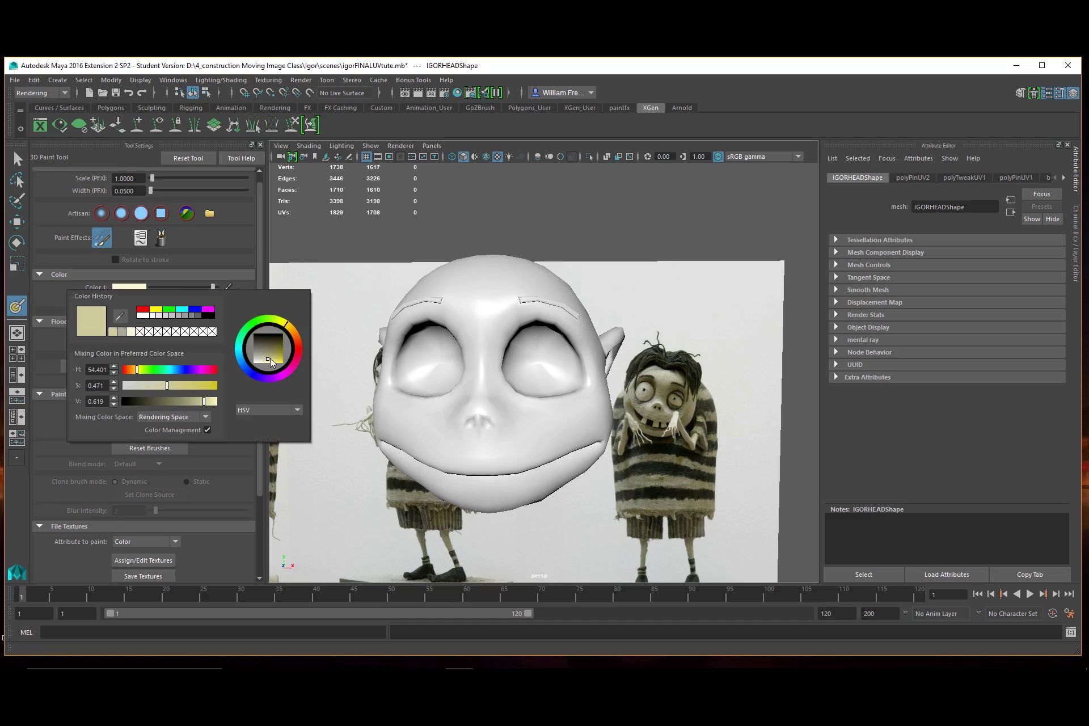
drag(268, 363, 265, 365)
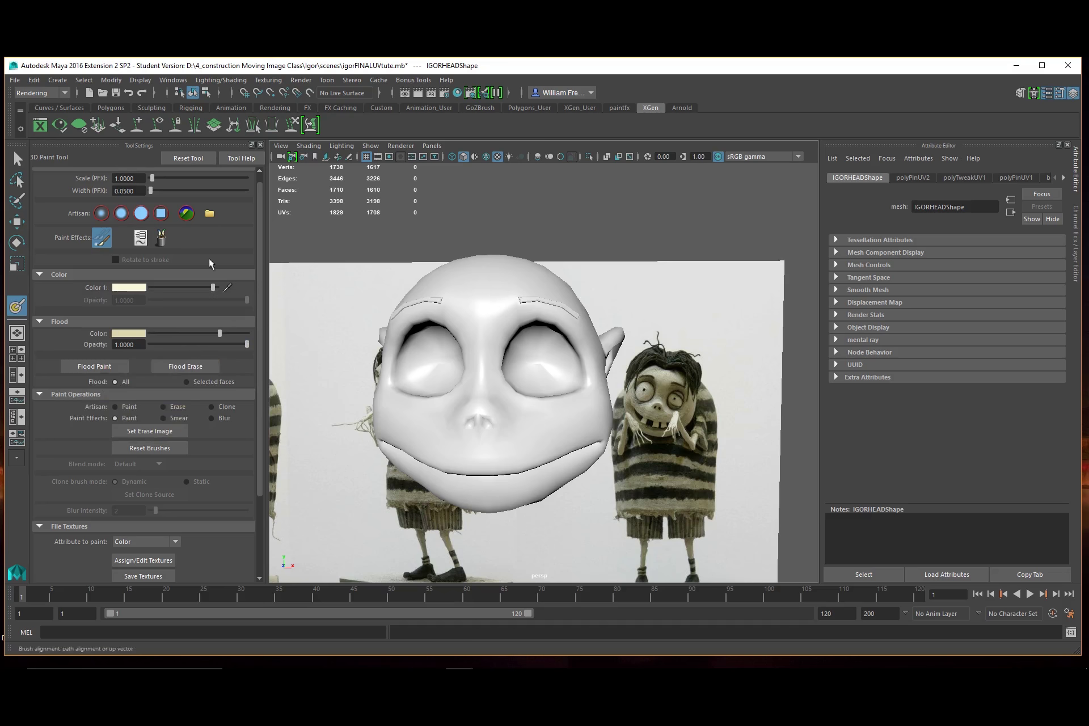
click(123, 366)
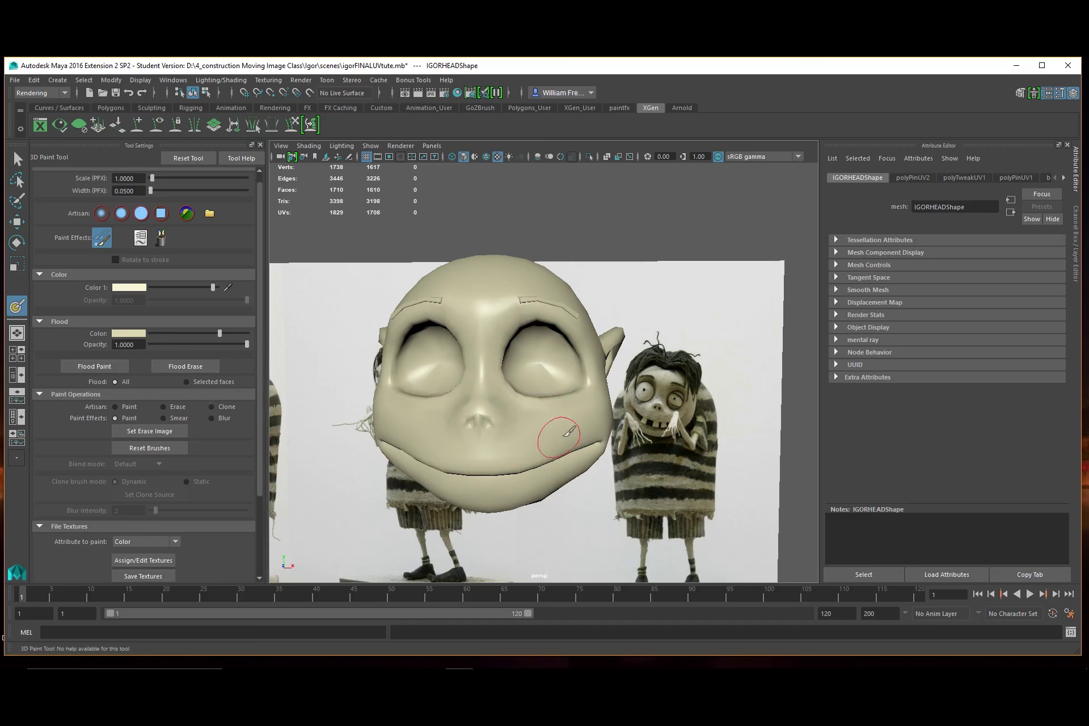
- Lighten the beige flood color a little and flood the head with it again
mouse_move(559, 437)
alt+mouse_down()
mouse_move(528, 445)
mouse_move(520, 476)
mouse_move(500, 462)
mouse_move(522, 448)
mouse_move(485, 418)
alt+mouse_up()
alt+right_drag(486, 418, 544, 458)
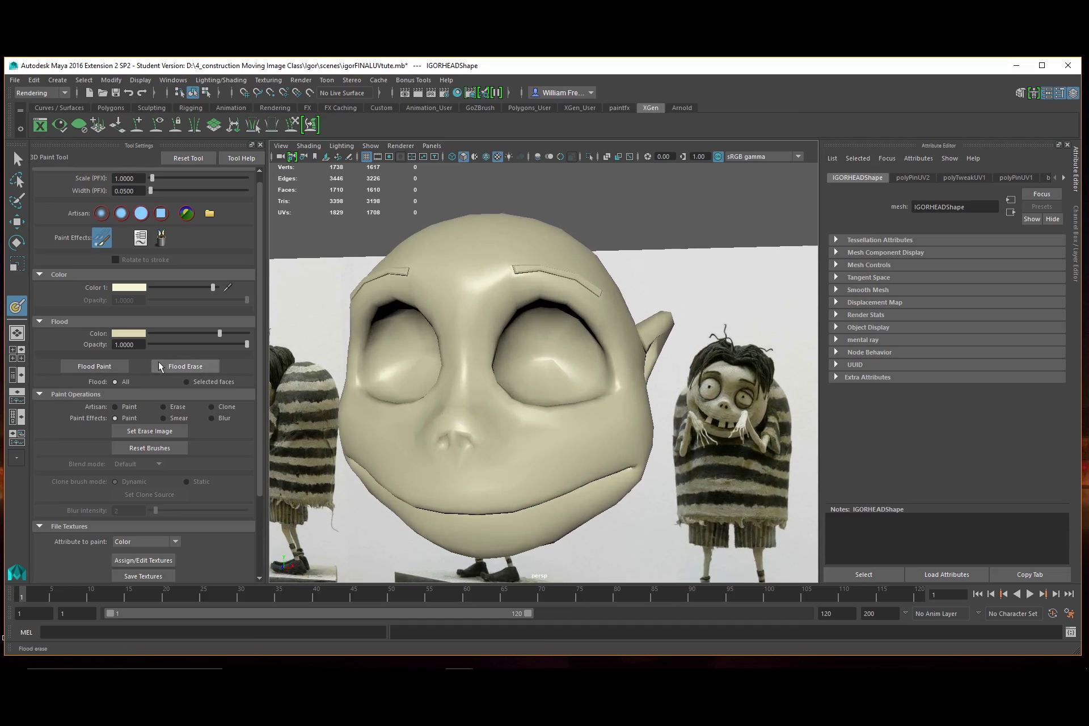
drag(219, 330, 224, 335)
click(117, 368)
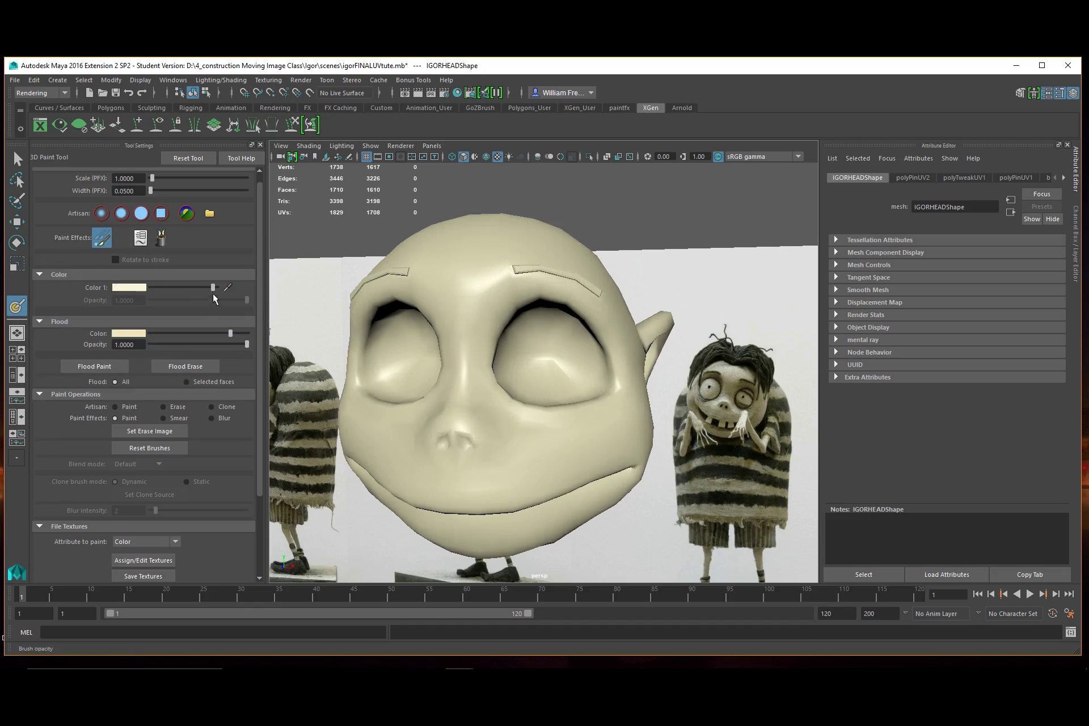
- Test a black brush at scale 0.8929 with a stroke beneath the eye, and cover the stroke with a beige flood
drag(213, 288, 184, 287)
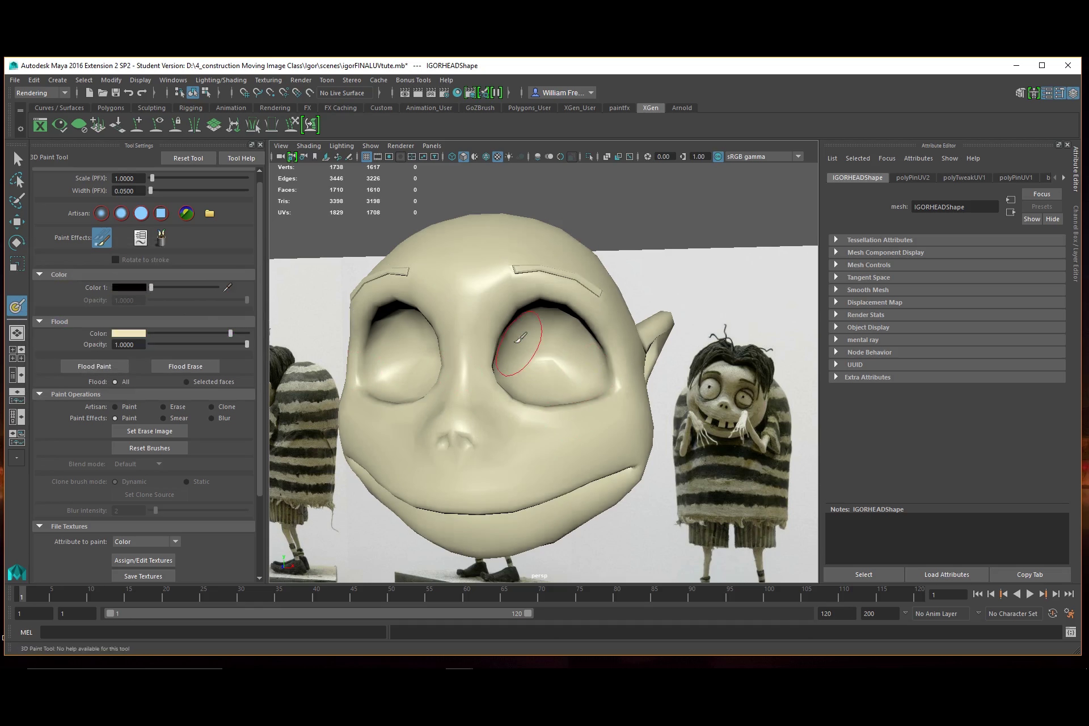
alt+drag(499, 406, 492, 363)
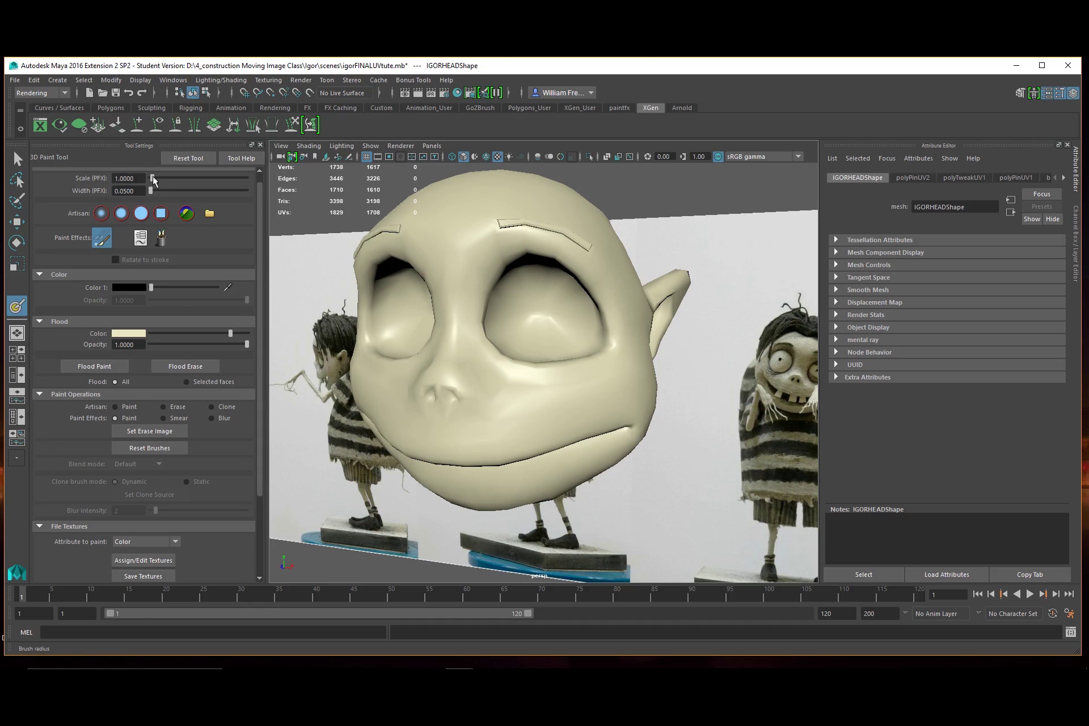
drag(153, 180, 152, 181)
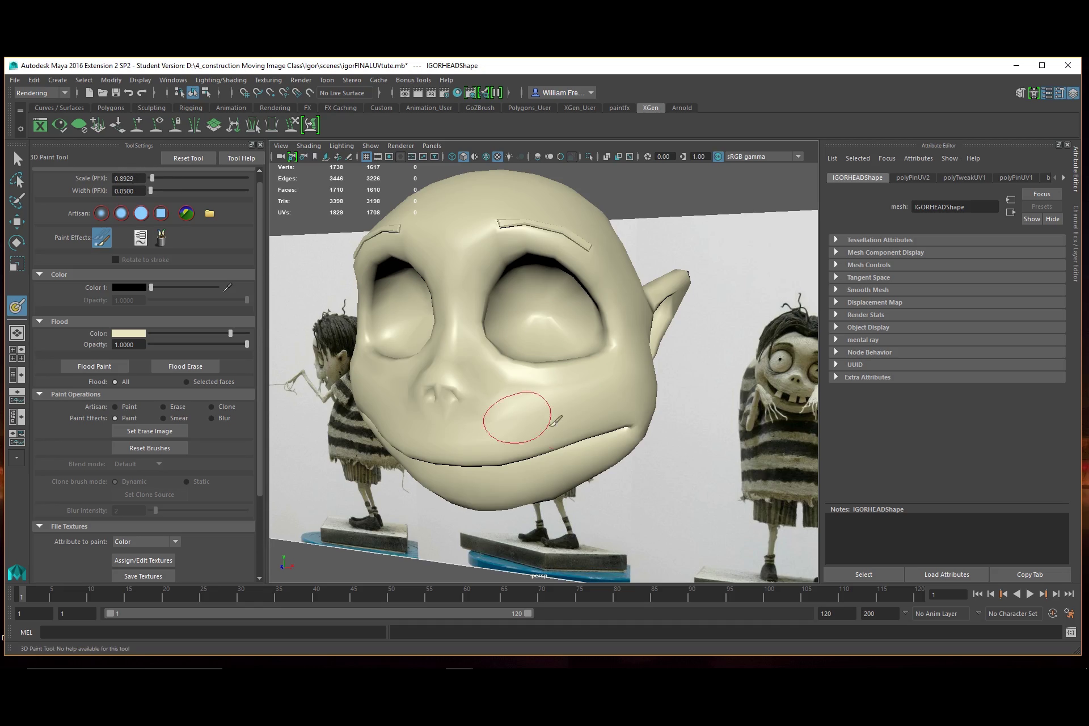
drag(500, 374, 553, 390)
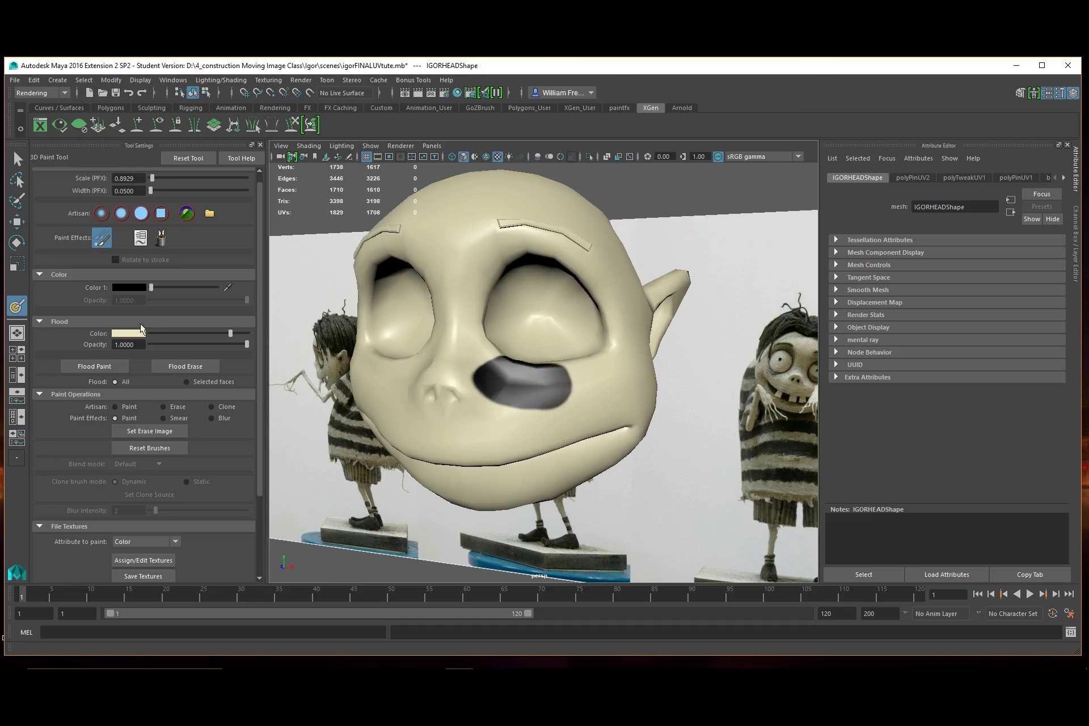
click(124, 287)
click(109, 369)
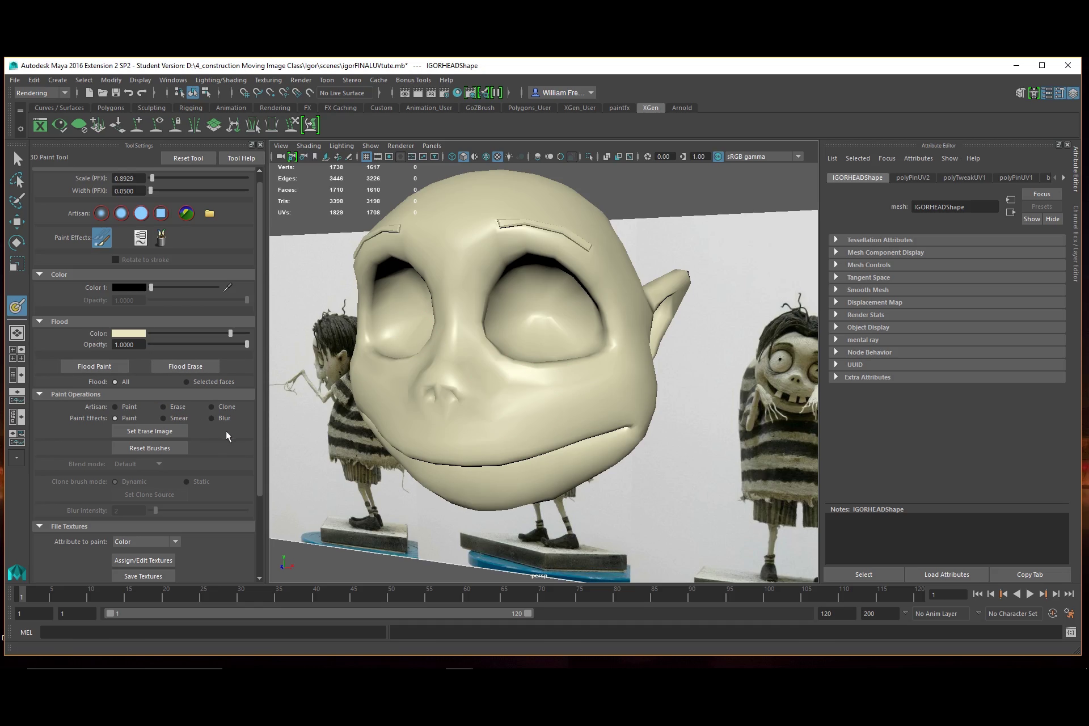
- Try a second black stroke beneath the eye with the Erase operation, and flood the head with beige in Paint mode again
mouse_move(498, 397)
mouse_down()
mouse_move(529, 375)
mouse_move(615, 392)
mouse_move(513, 386)
mouse_move(610, 397)
mouse_move(537, 390)
mouse_move(567, 392)
mouse_move(527, 400)
mouse_move(590, 400)
mouse_move(582, 378)
mouse_up()
click(163, 407)
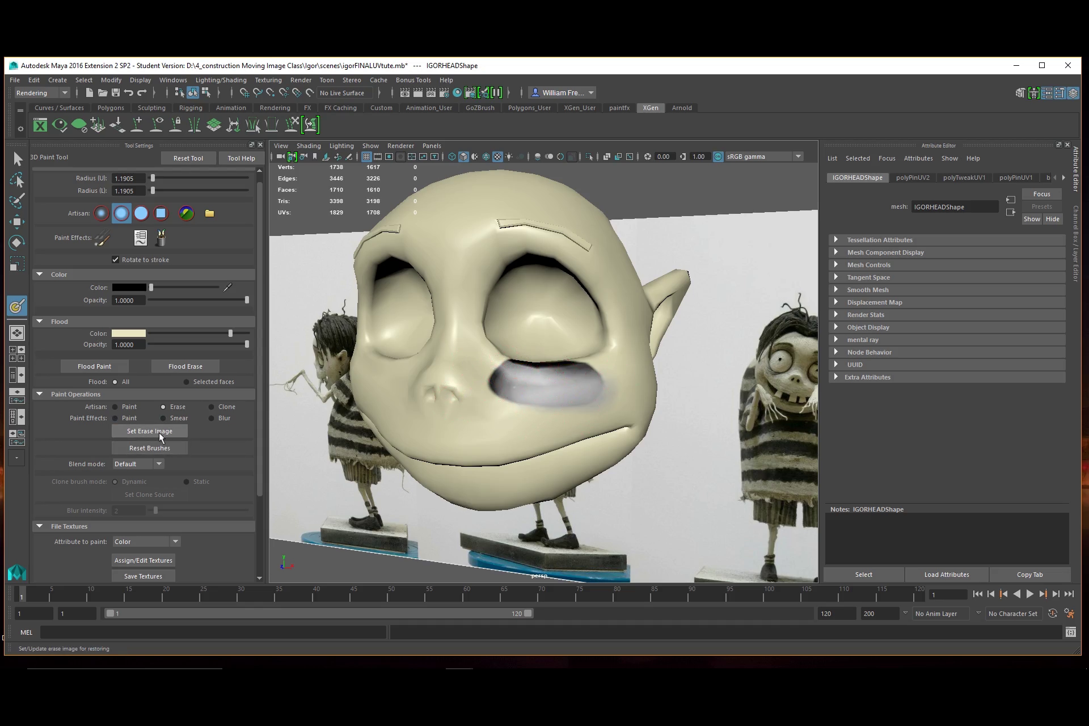
click(104, 366)
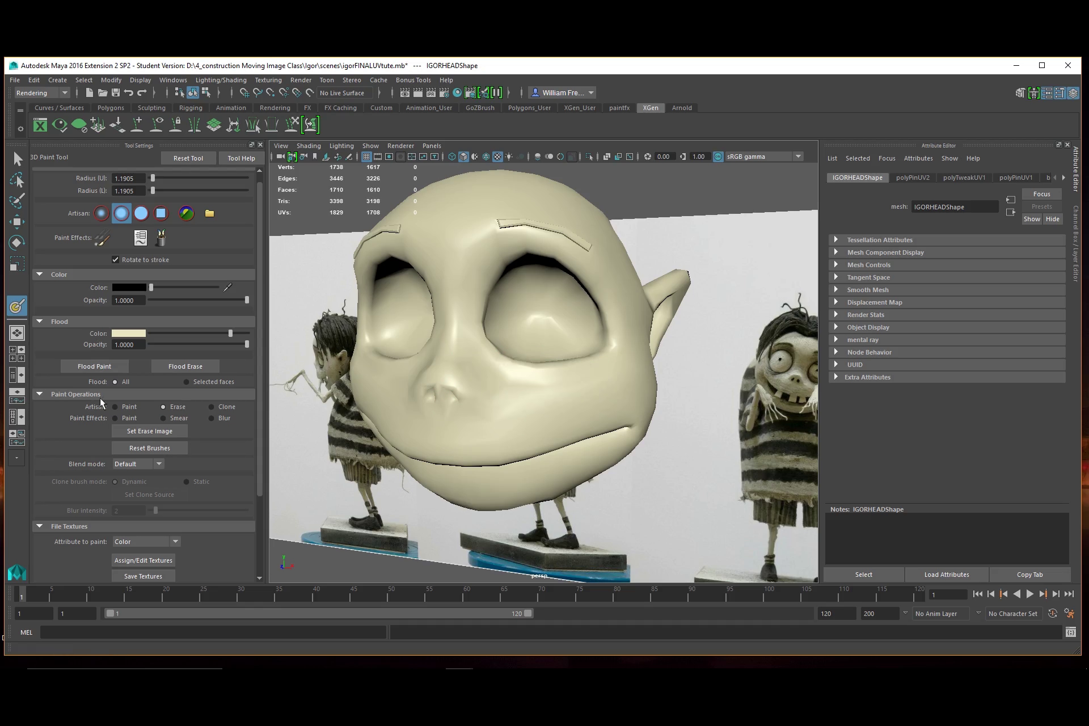
click(117, 418)
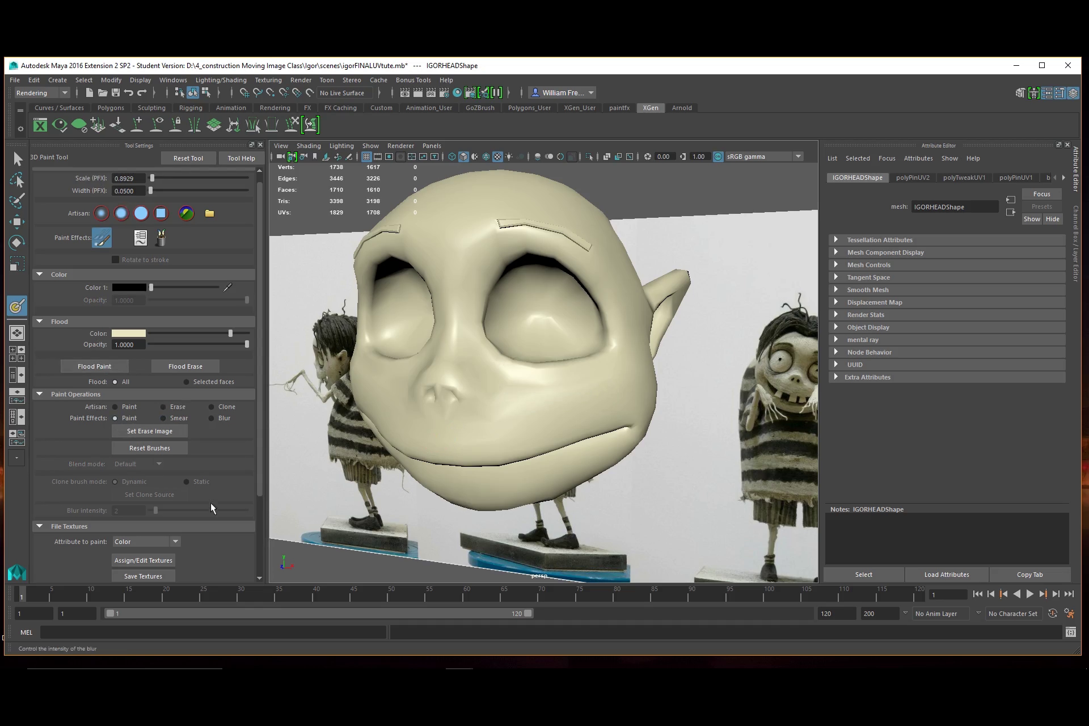
- Examine the Airbrush presets in the Content Browser and the Channels options in the Paint Effects brush settings
click(161, 239)
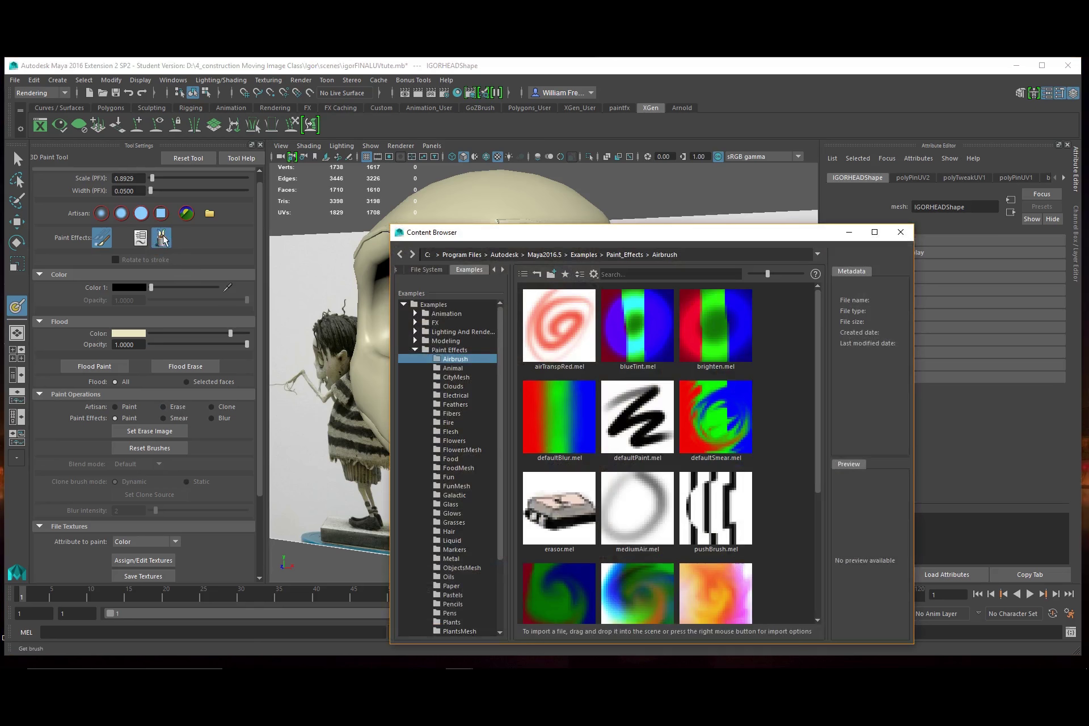
drag(557, 238, 678, 138)
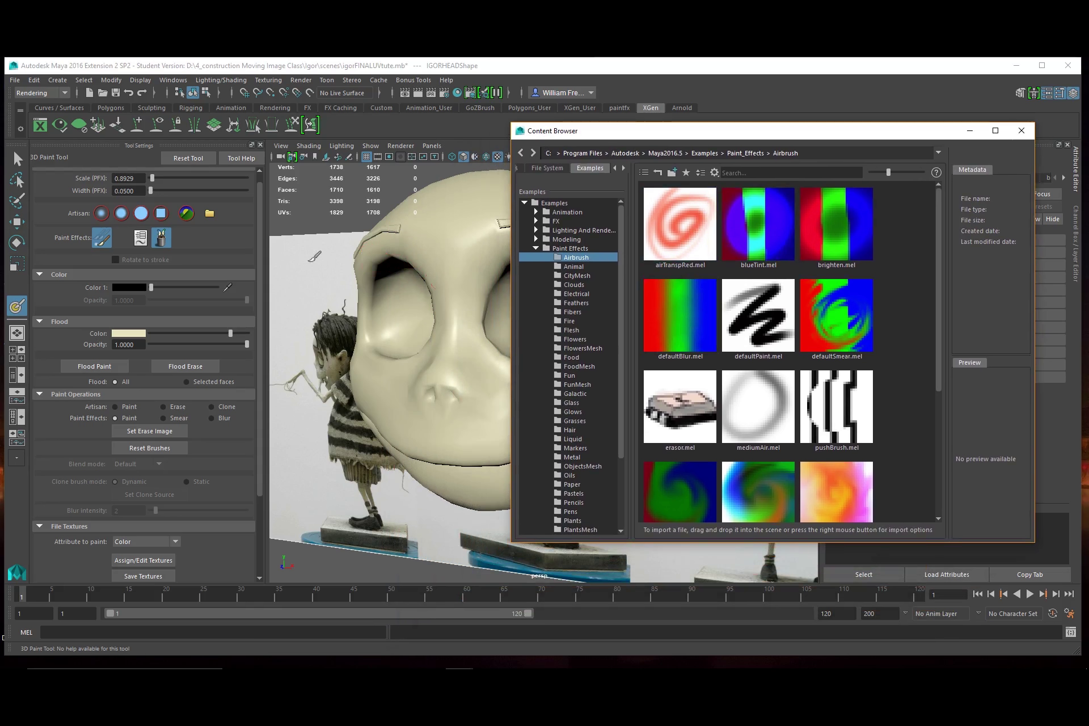
click(143, 239)
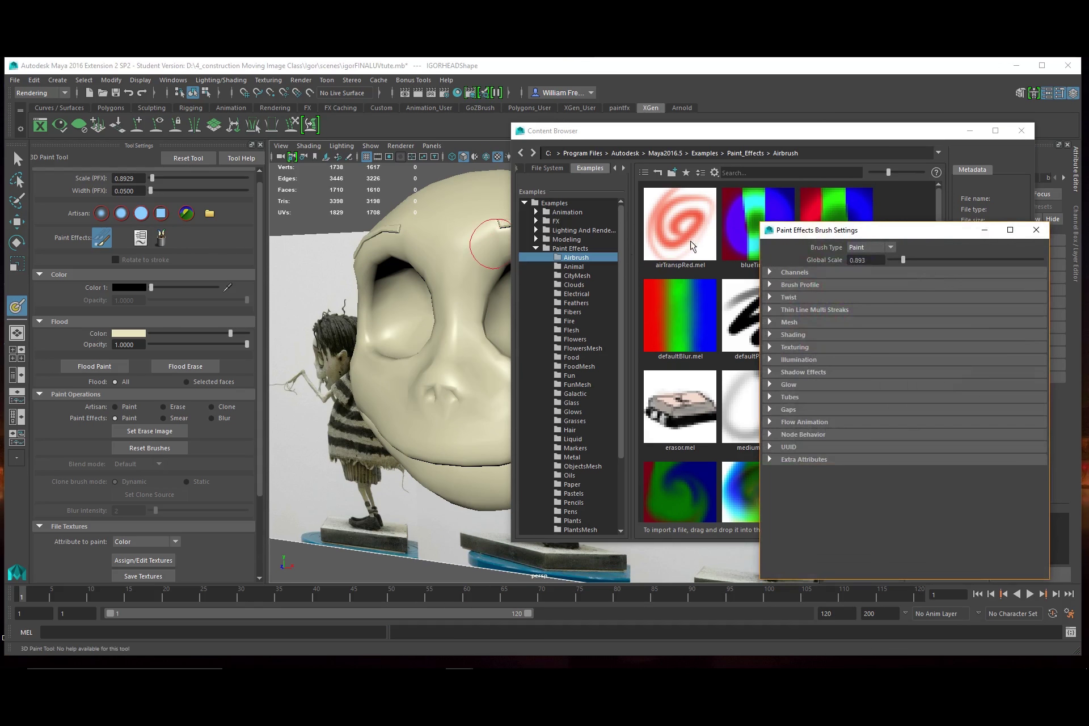
drag(845, 233, 313, 232)
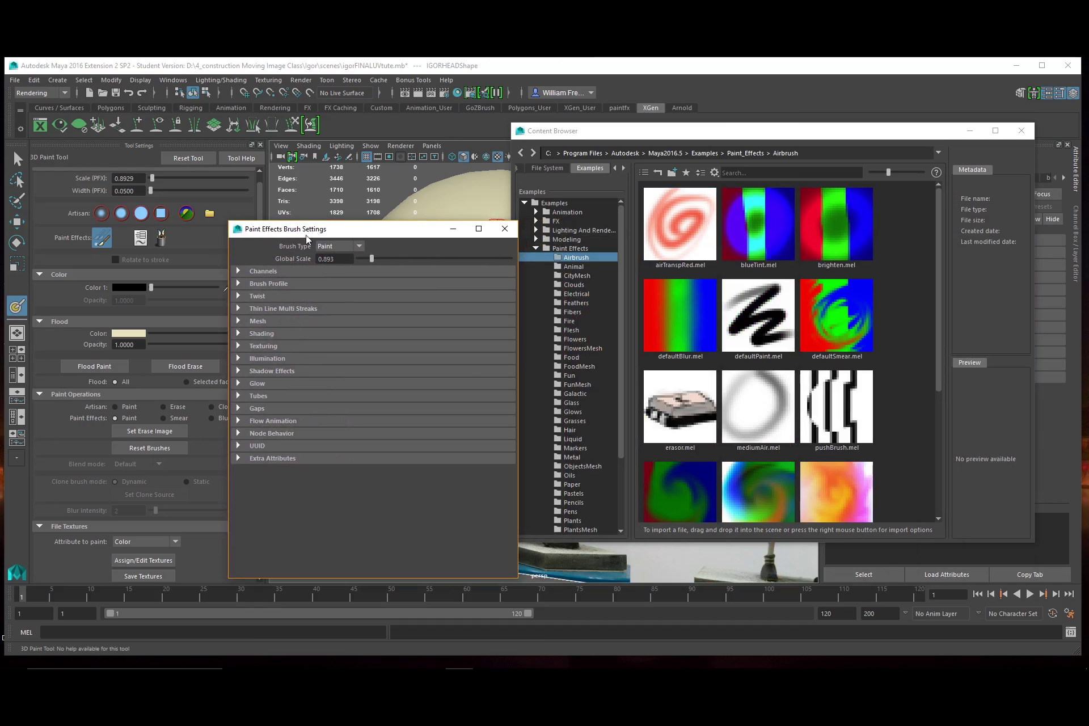
click(239, 272)
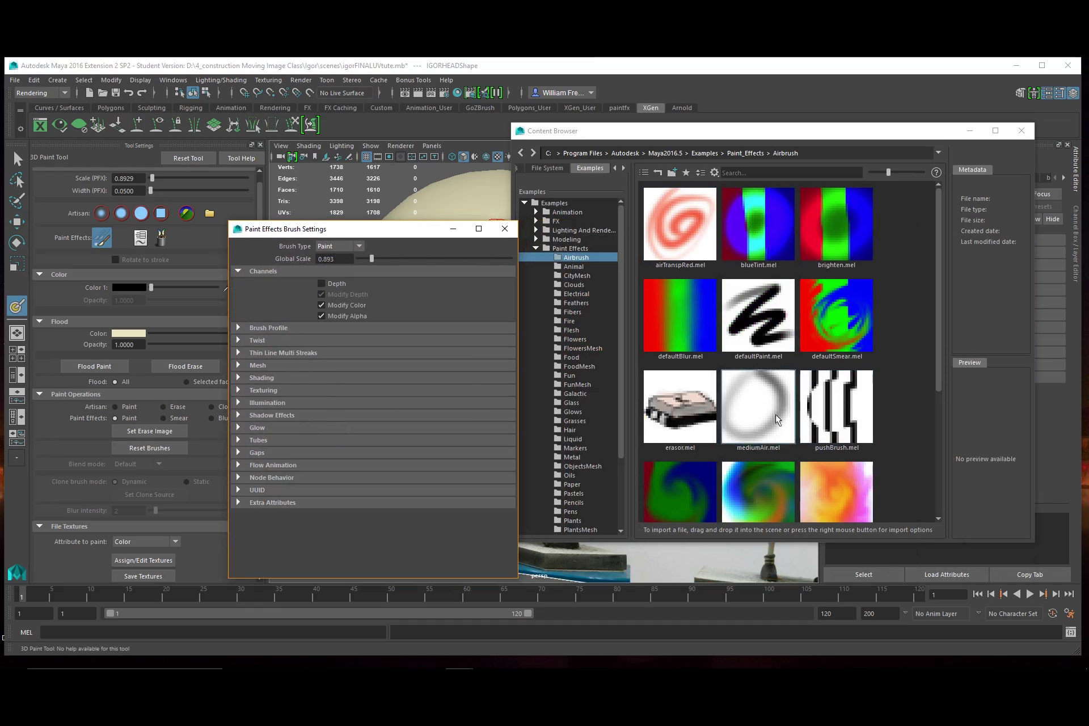
click(505, 229)
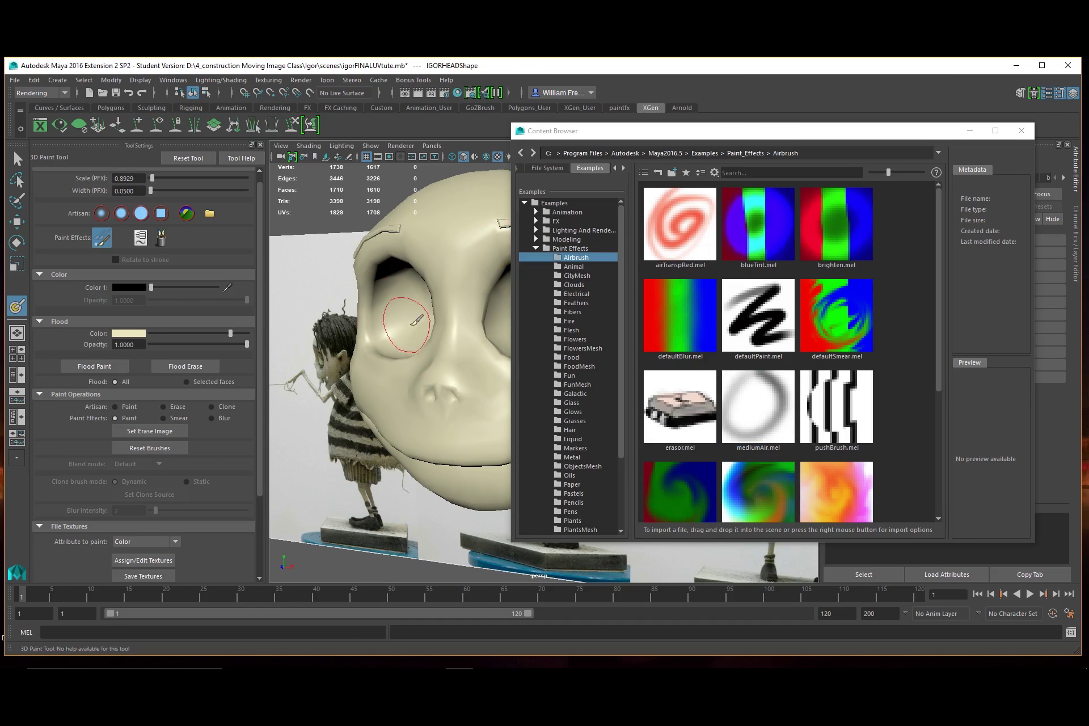
drag(846, 134, 774, 206)
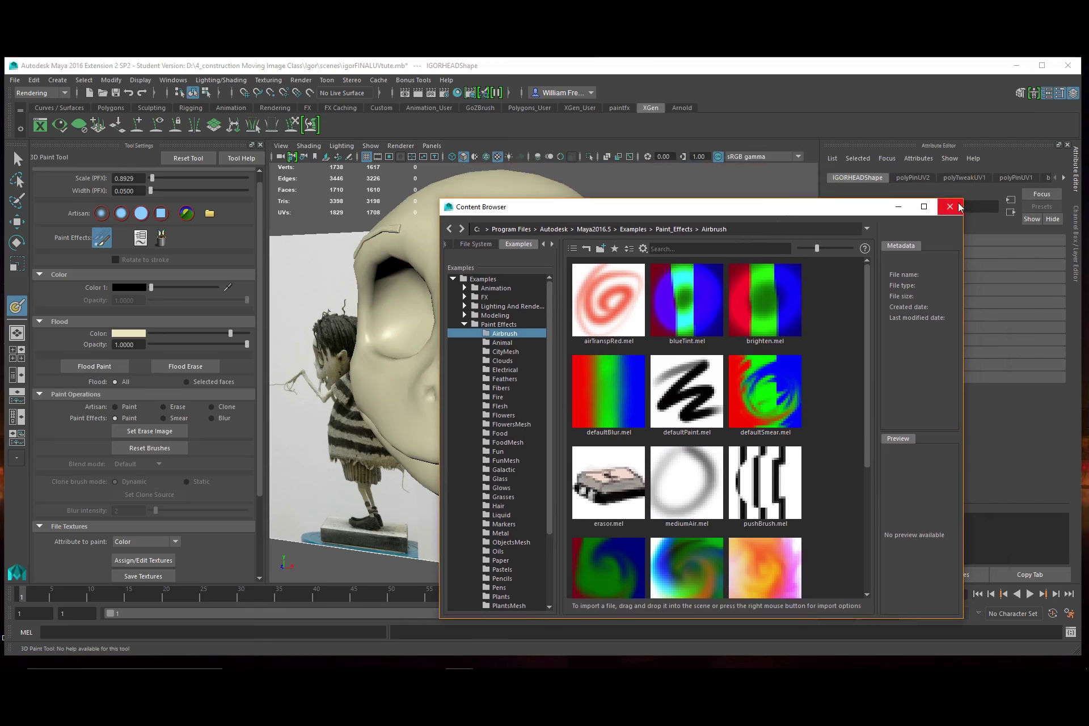
click(957, 203)
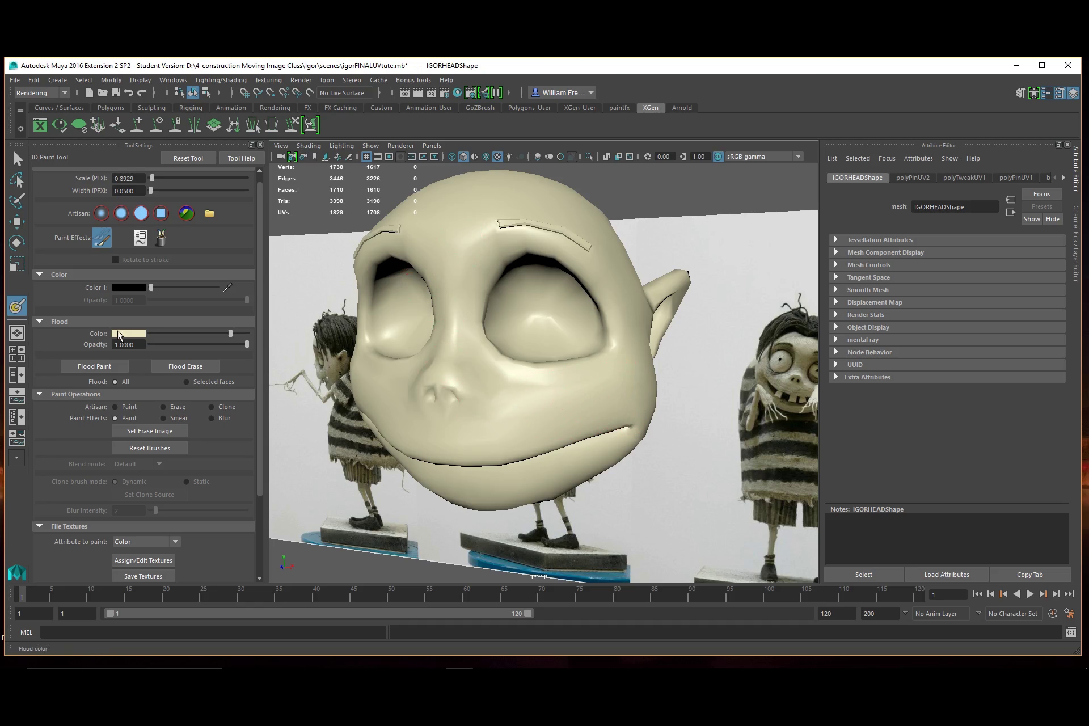
- Set the paint brush color to the beige sampled from the flood color swatch
click(129, 287)
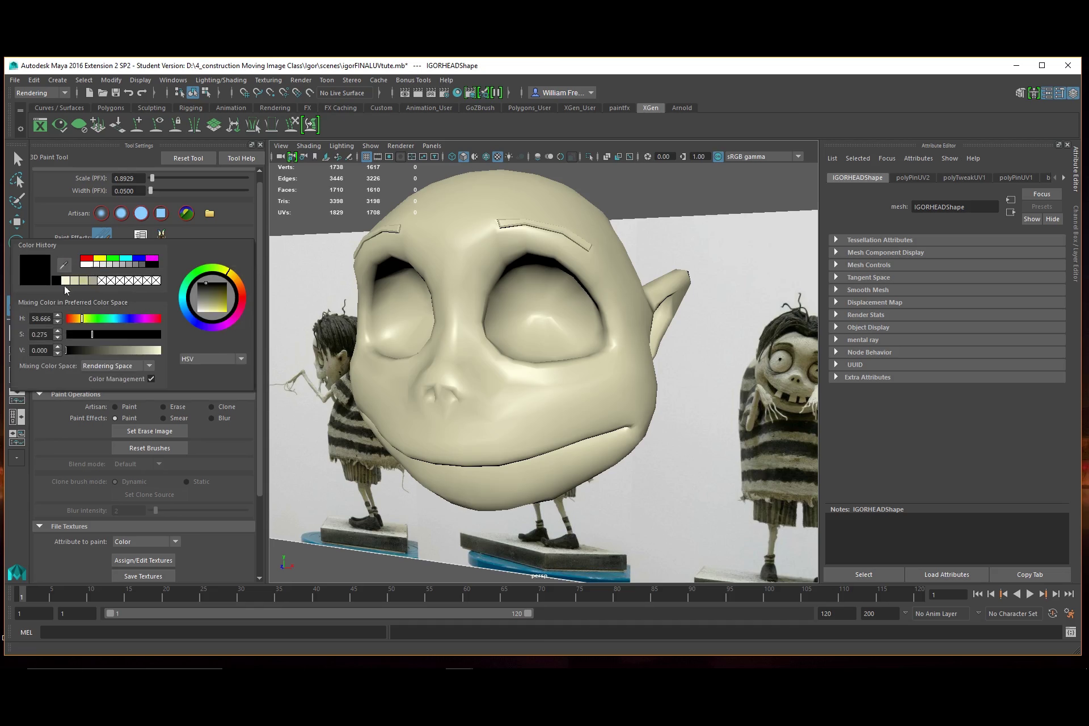
click(64, 265)
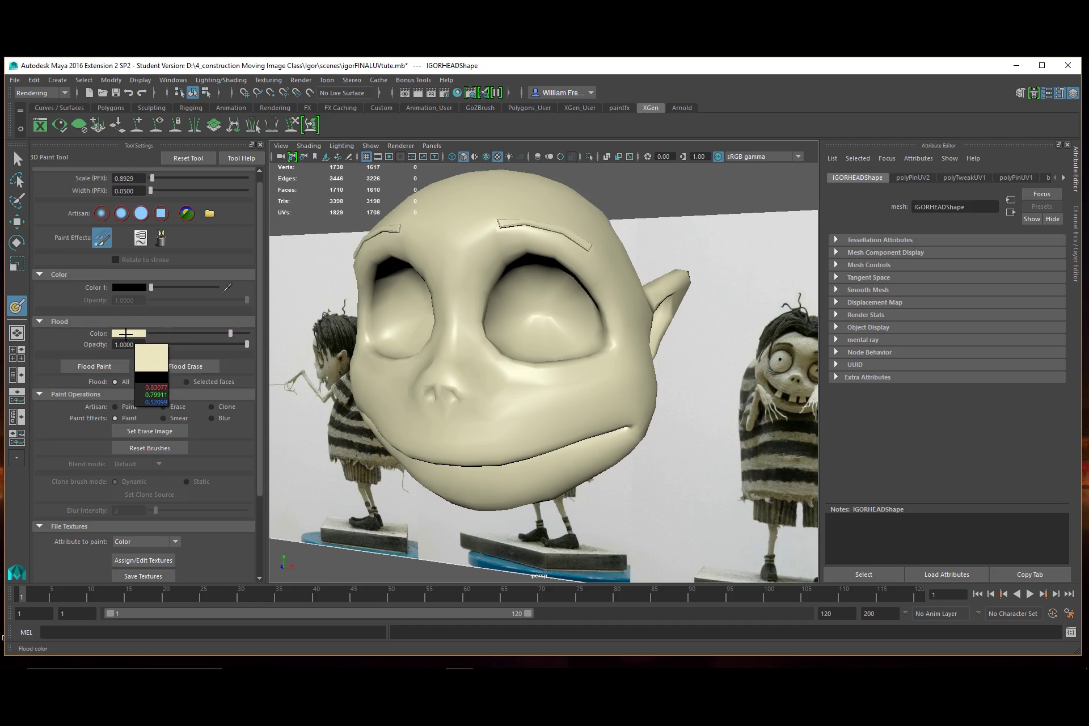
click(126, 334)
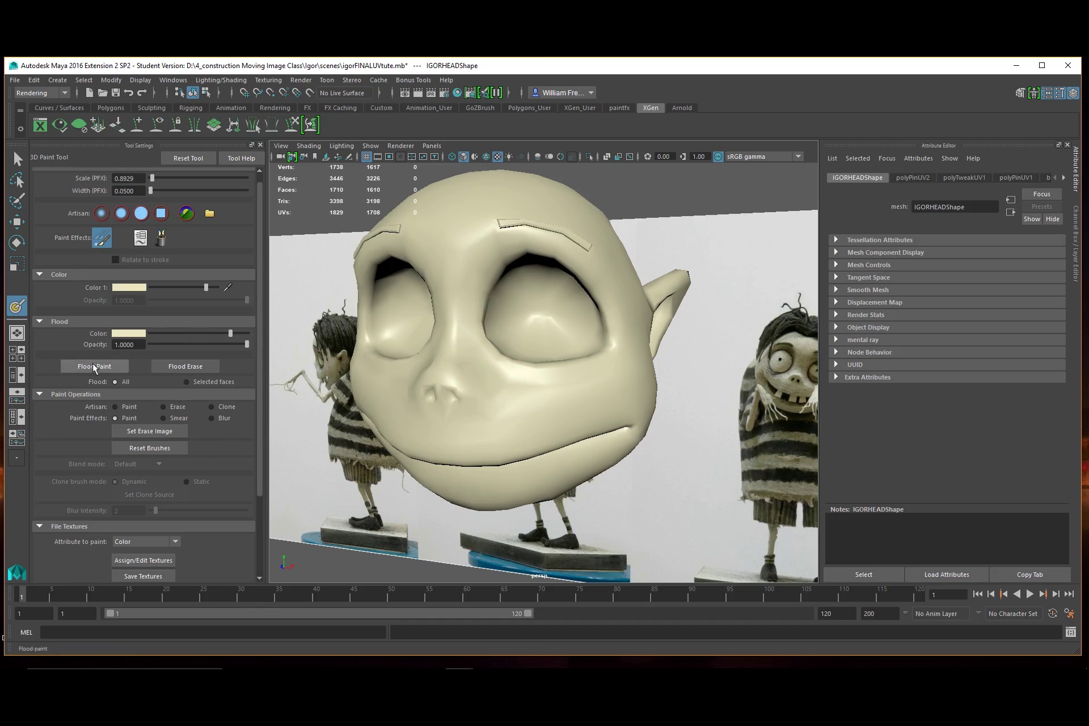
- Review the Paint Effects brush settings, the remaining 3D Paint Tool options and the Texturing commands
click(144, 238)
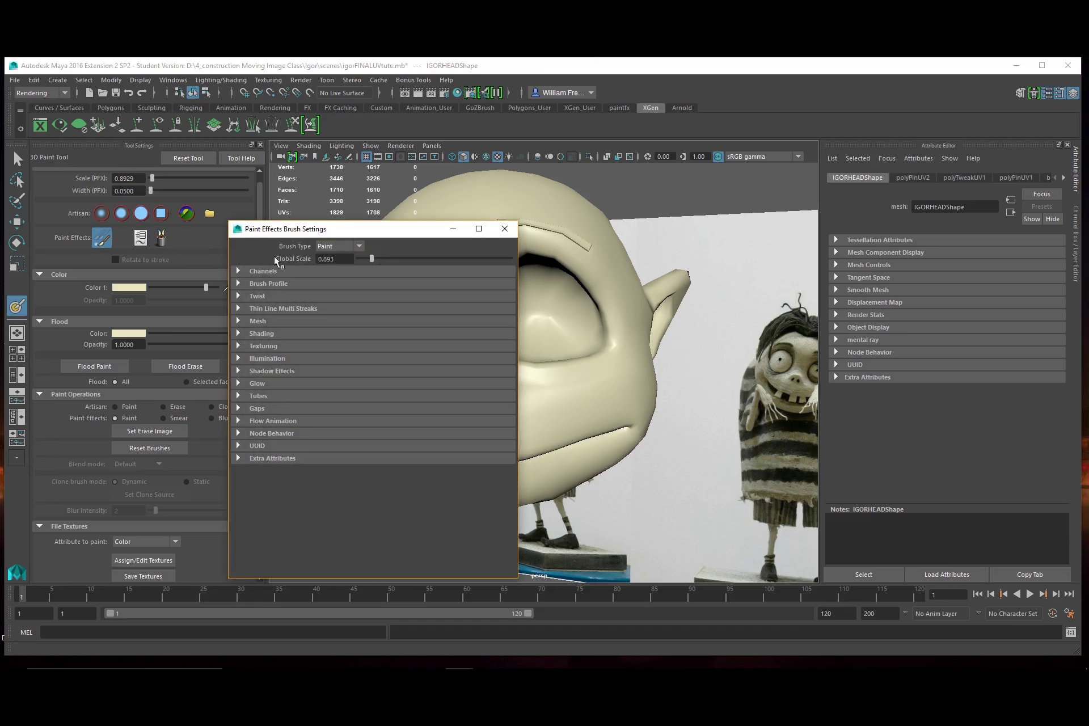
click(504, 228)
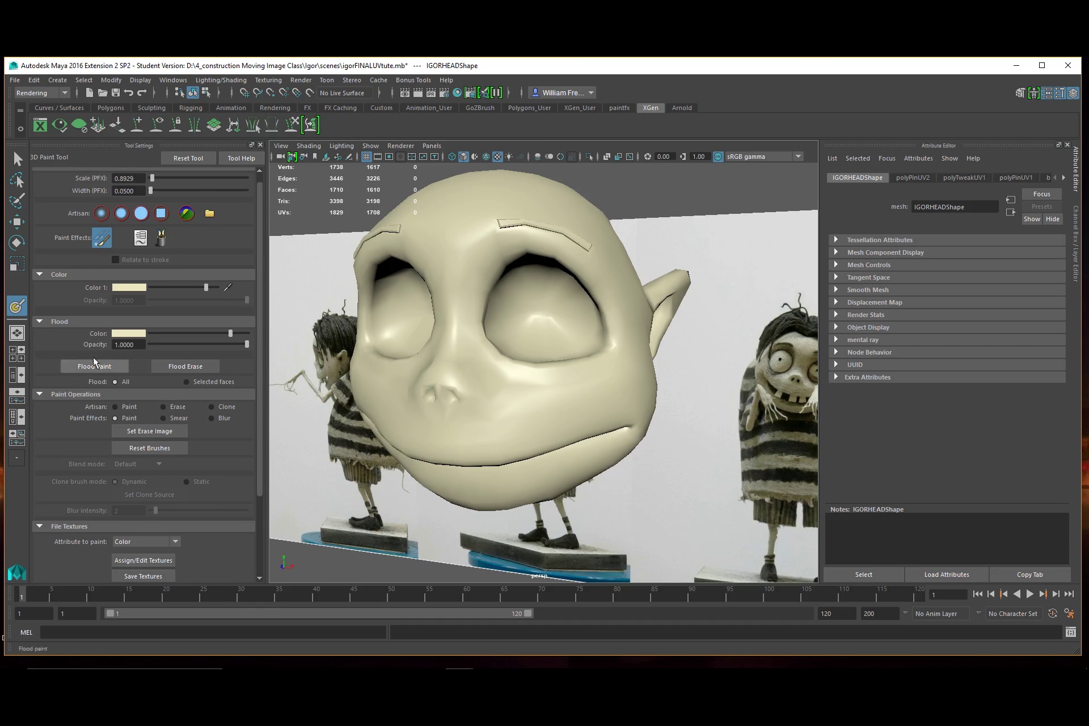
scroll(227, 449, down, 2)
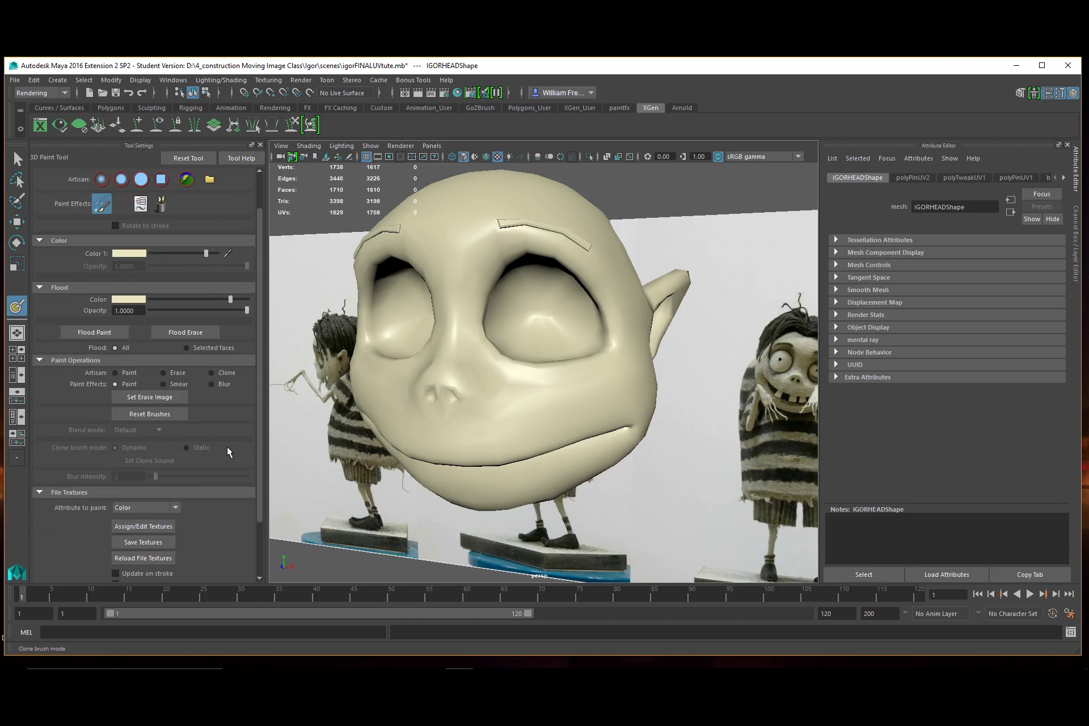
scroll(228, 452, down, 2)
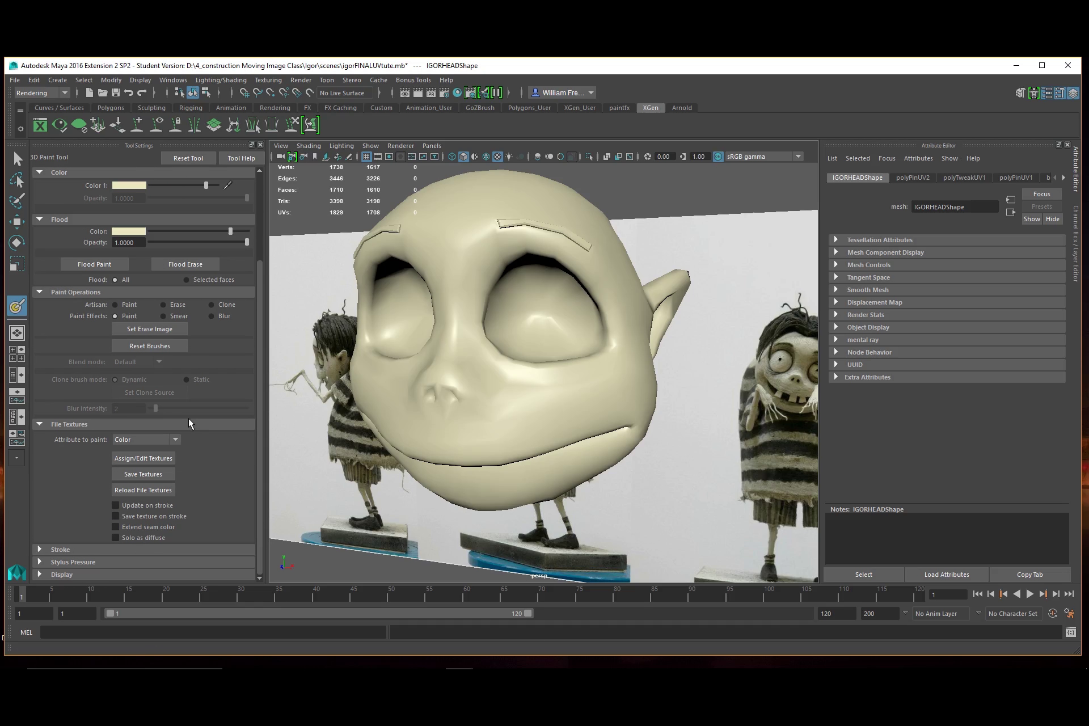
scroll(190, 421, up, 5)
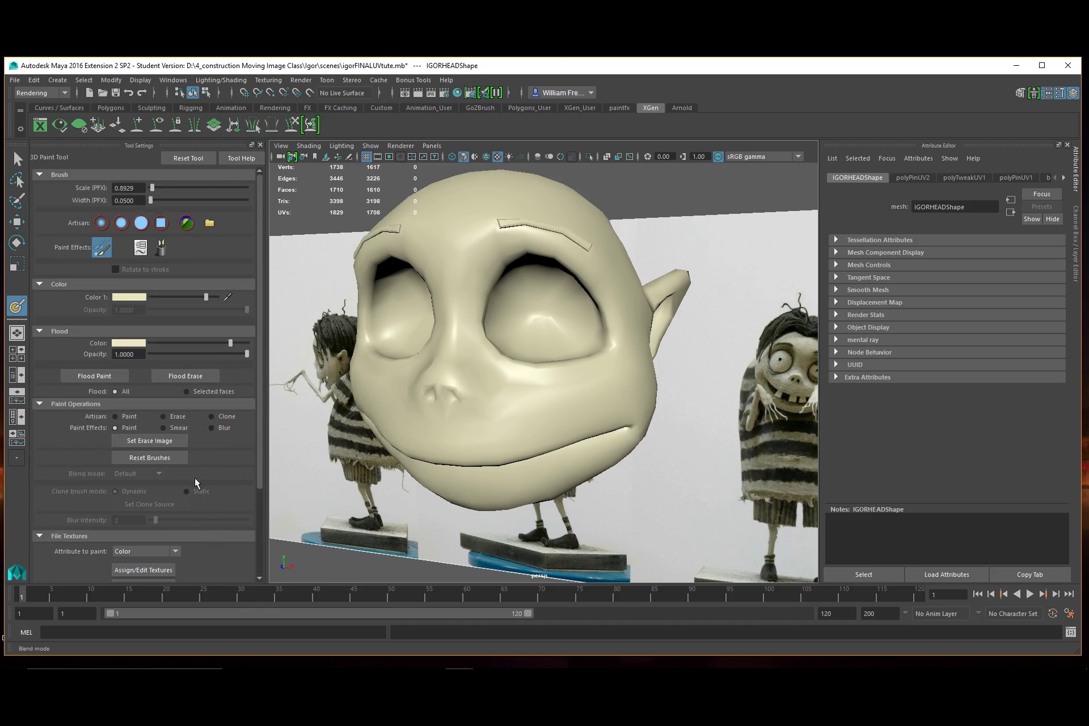
click(141, 249)
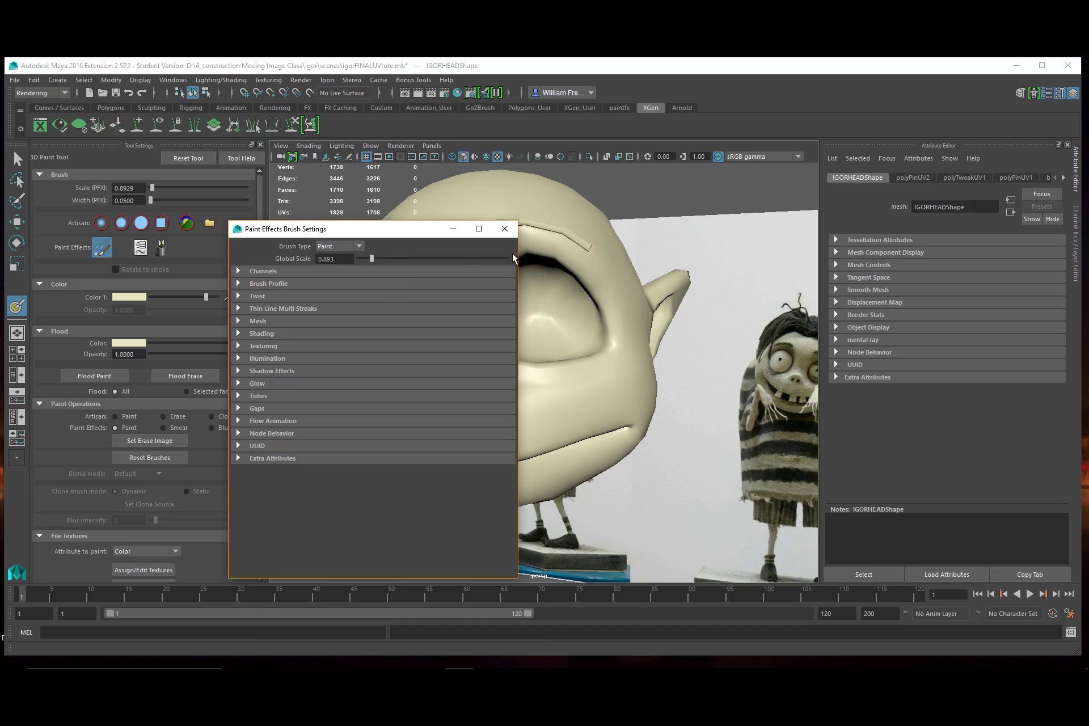
click(505, 228)
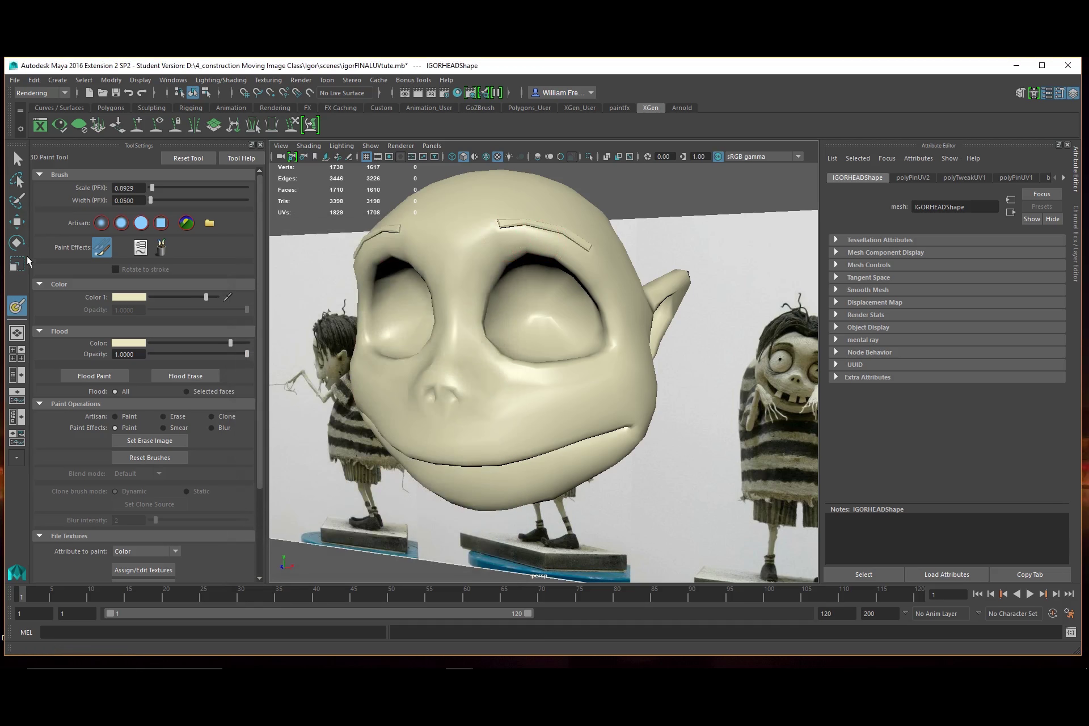
click(267, 81)
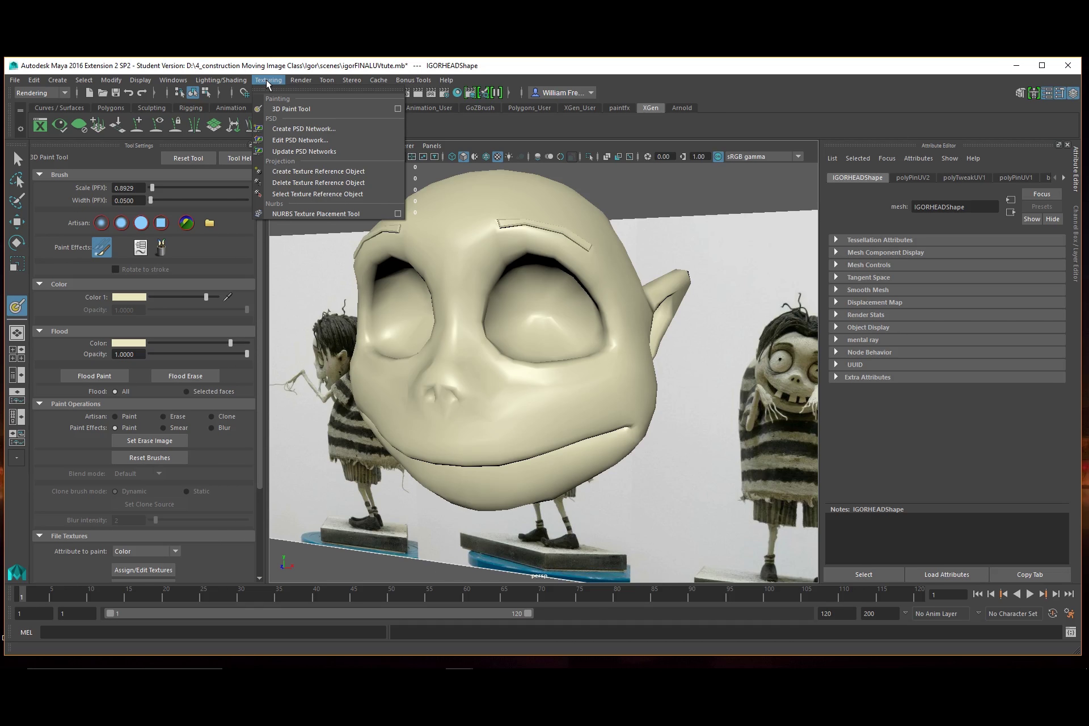
click(267, 81)
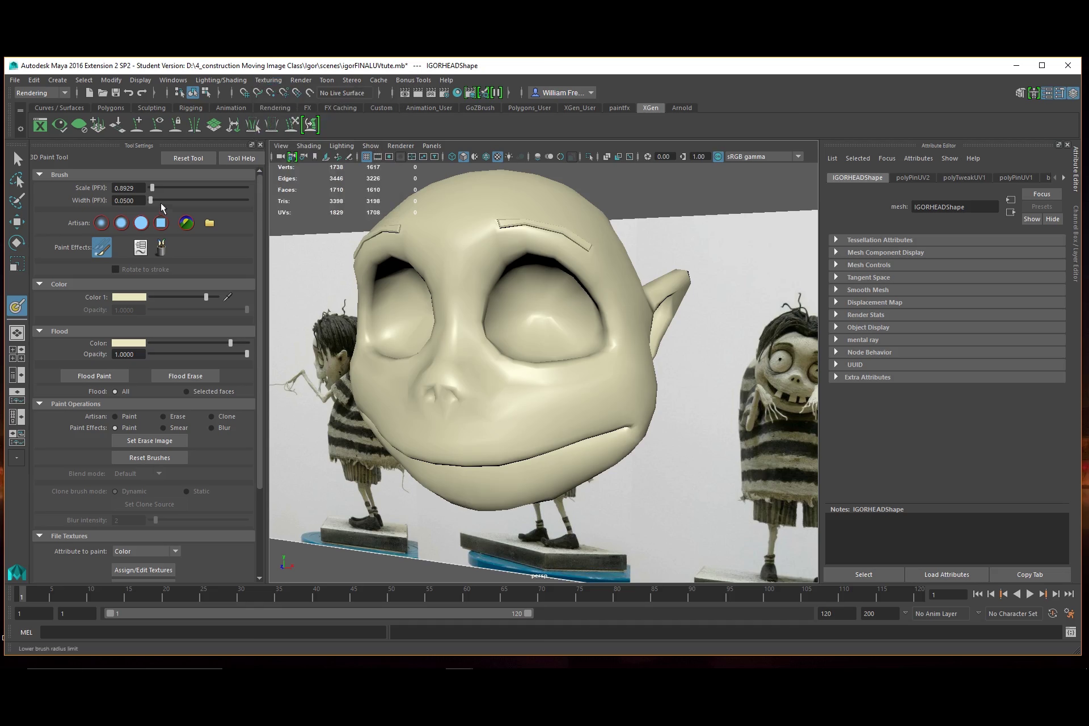
- Look through the Content Browser's display options, Airbrush presets and Paint Effects example folders for brushes
click(162, 249)
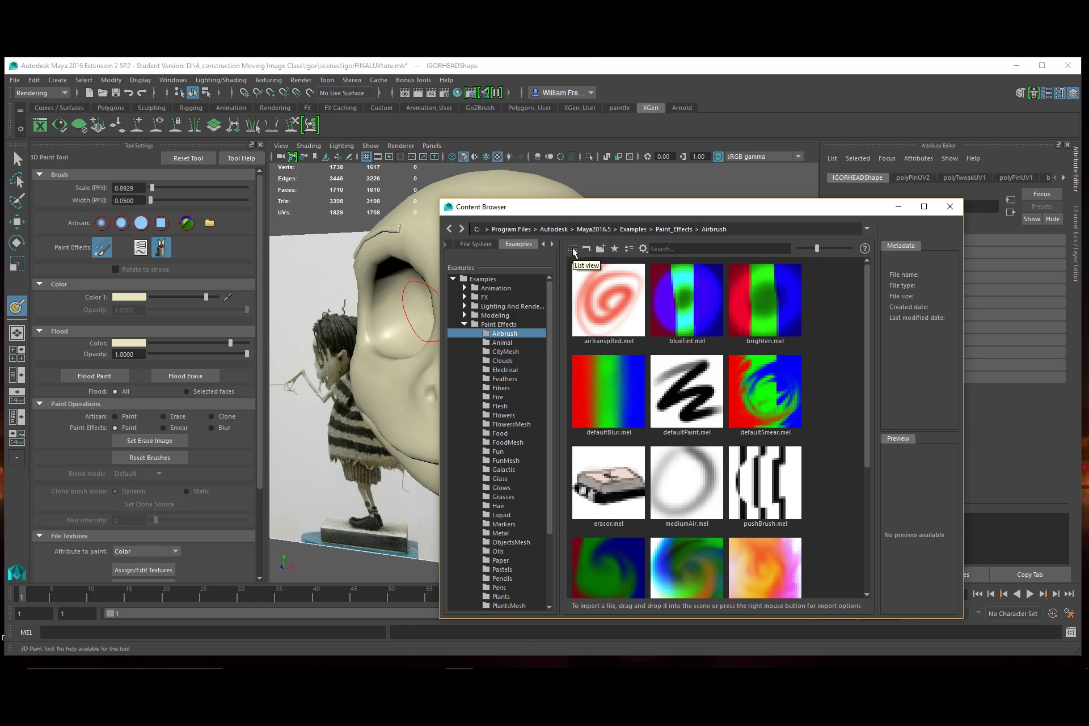
click(643, 248)
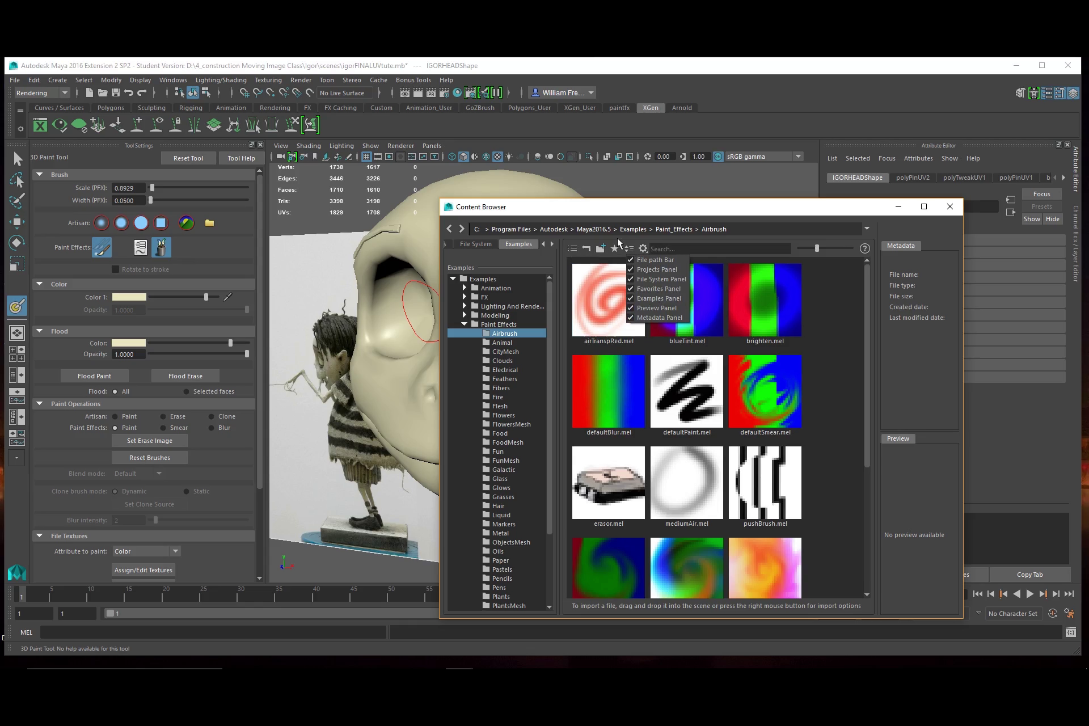
click(619, 249)
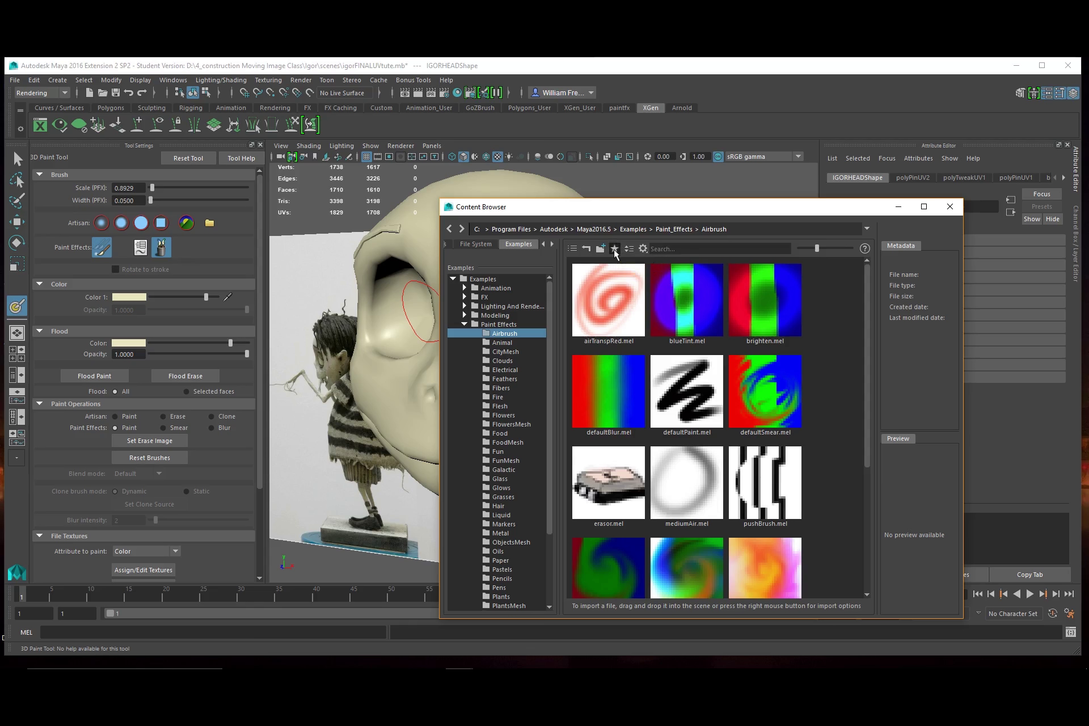
scroll(803, 442, down, 3)
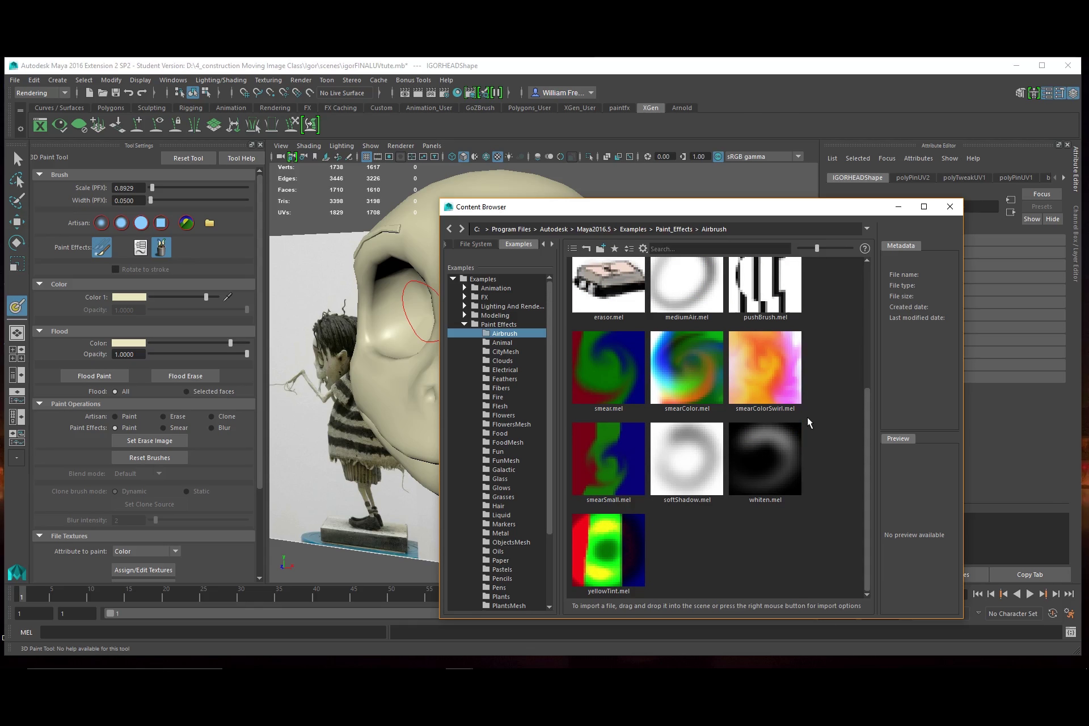
scroll(806, 440, up, 3)
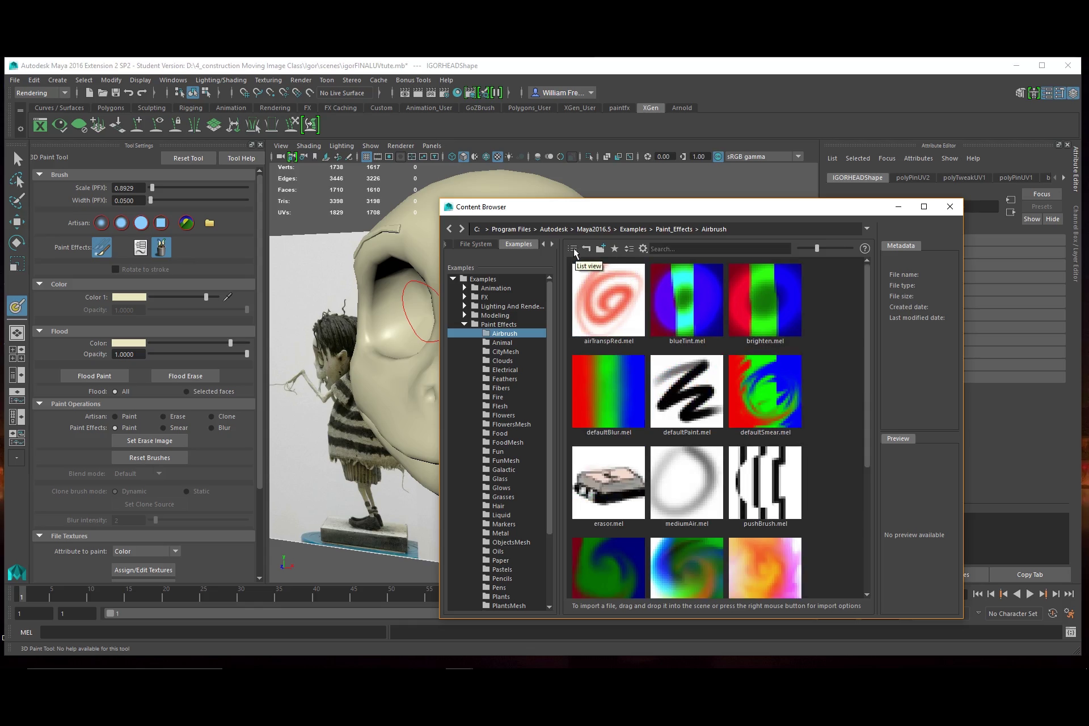
double_click(498, 325)
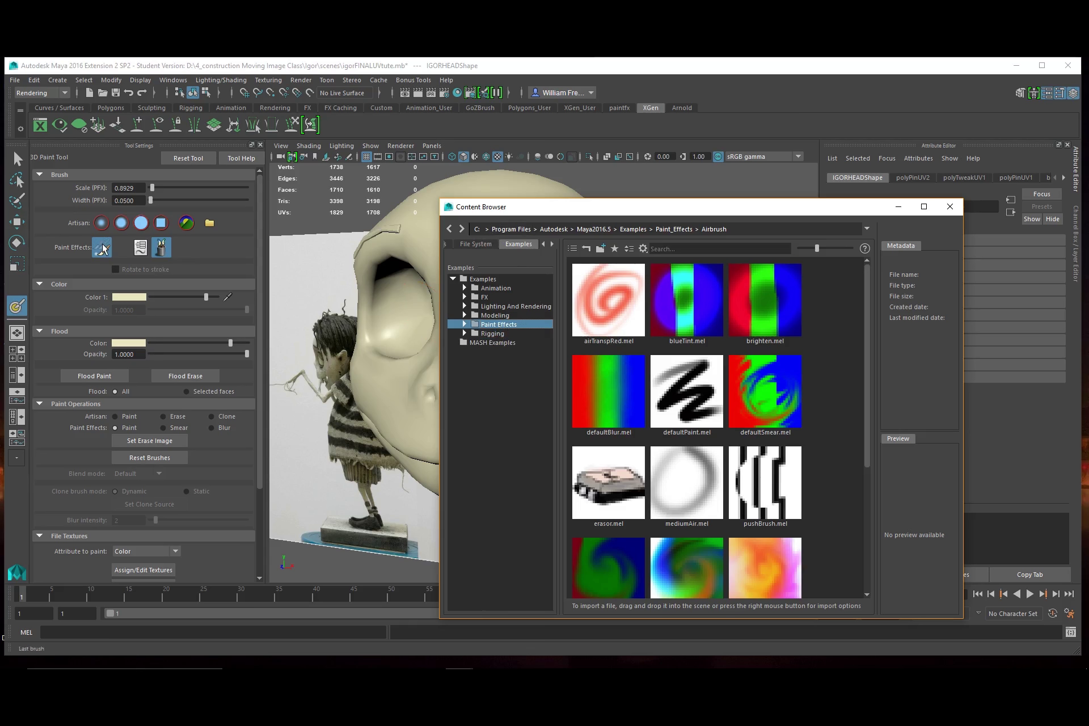
click(950, 207)
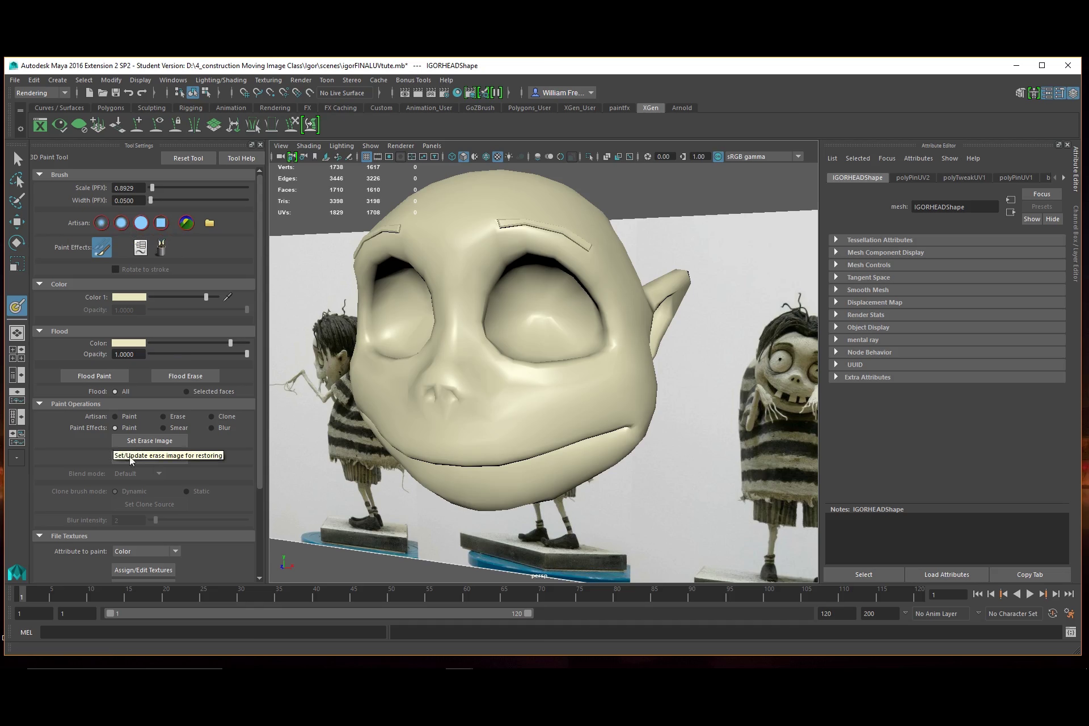
- Review the File Textures, Stroke, Stylus Pressure and Display options of the 3D Paint Tool
scroll(236, 490, down, 3)
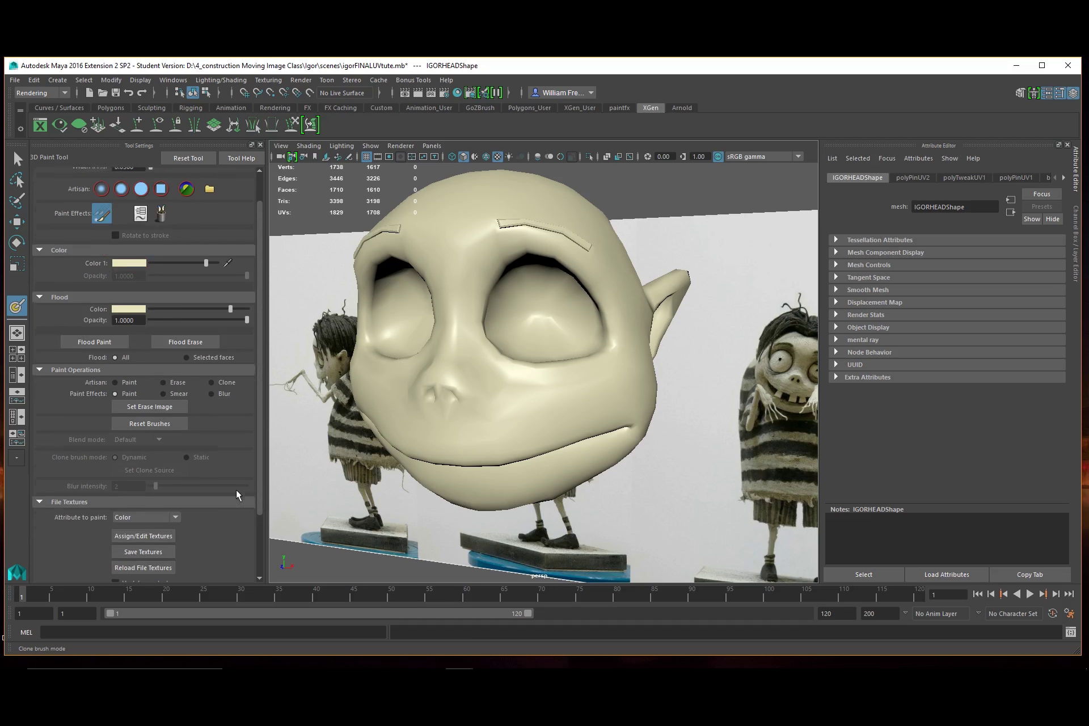
scroll(237, 456, down, 2)
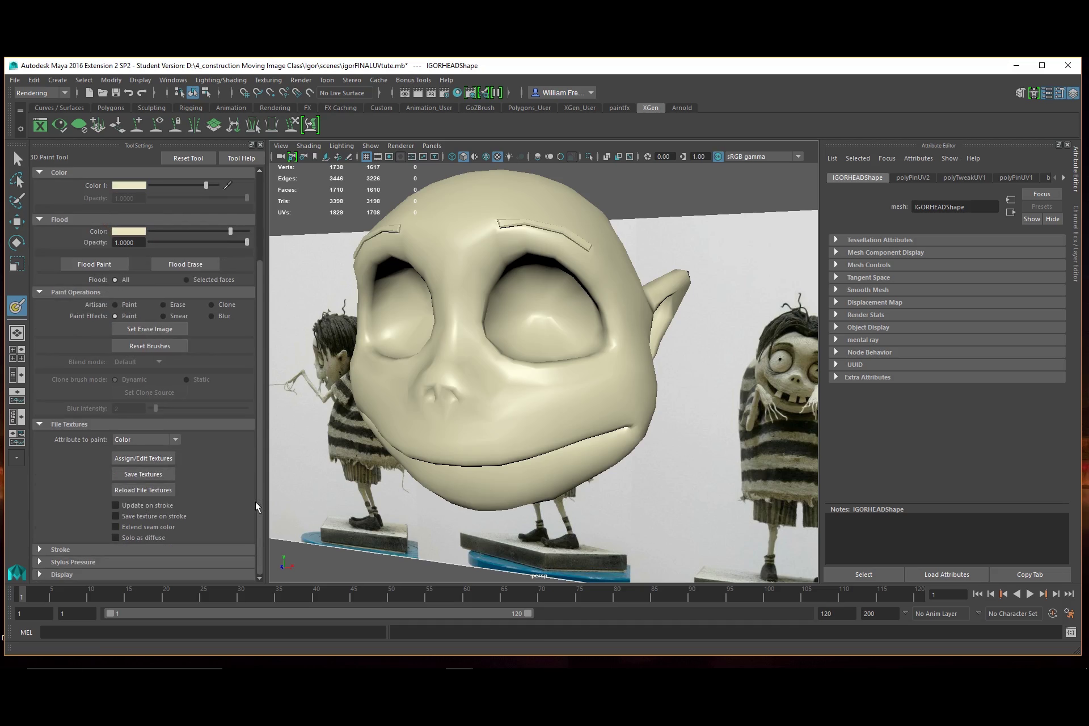
click(40, 574)
scroll(39, 568, down, 2)
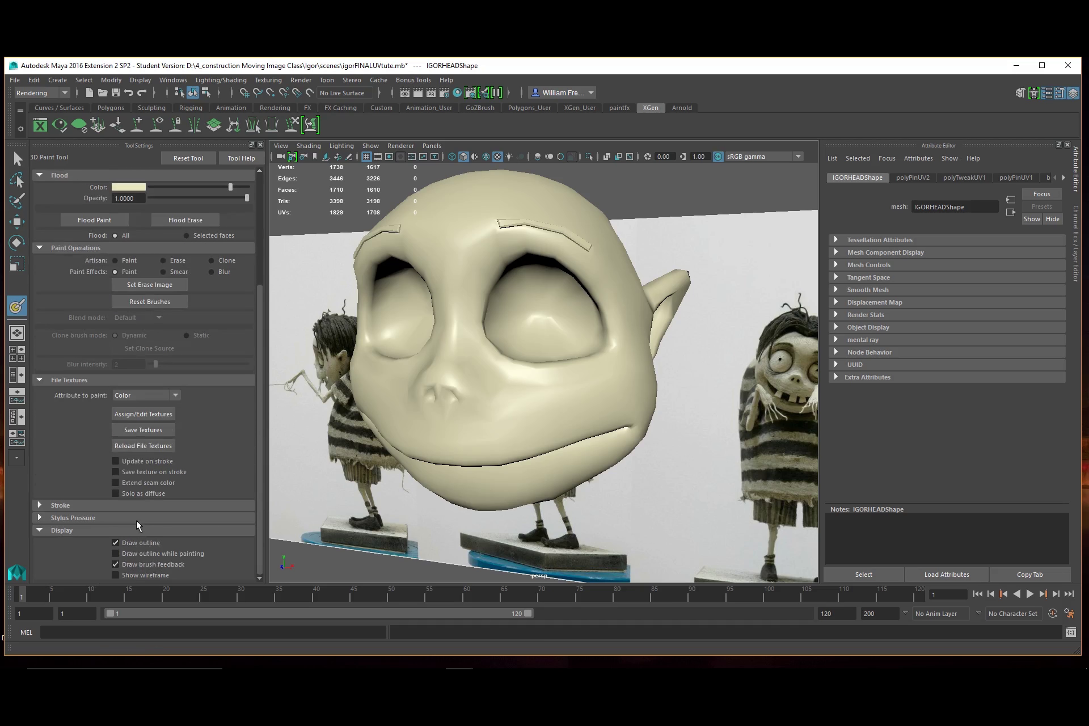
click(38, 503)
scroll(165, 505, down, 3)
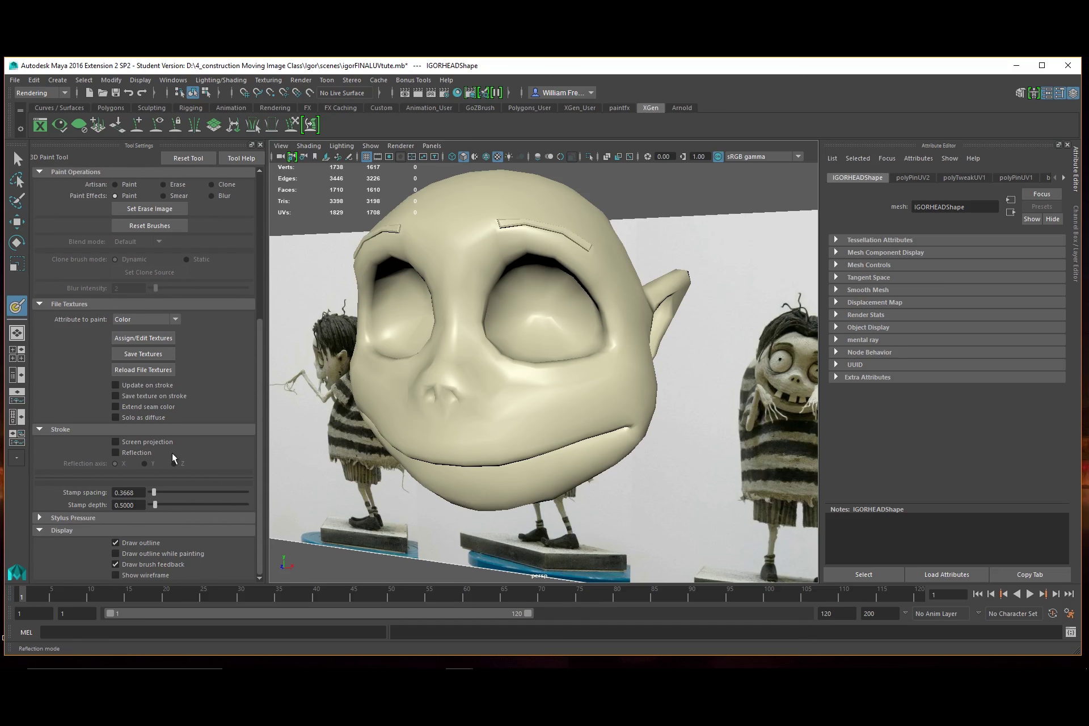
click(37, 517)
scroll(234, 523, down, 5)
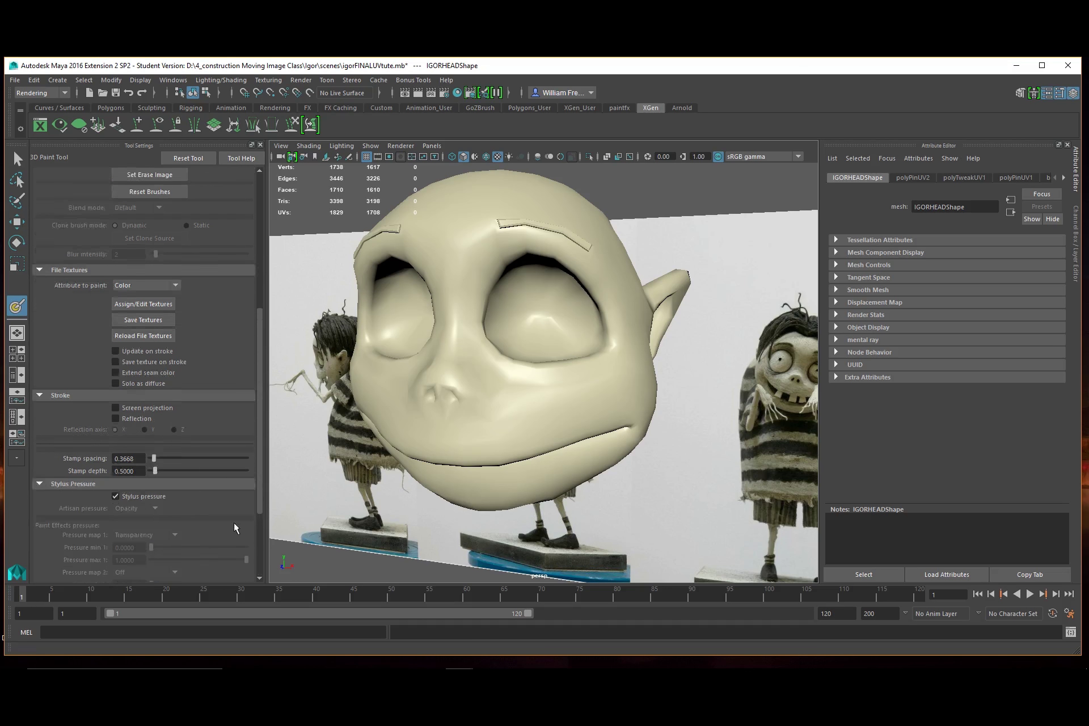
scroll(237, 517, up, 13)
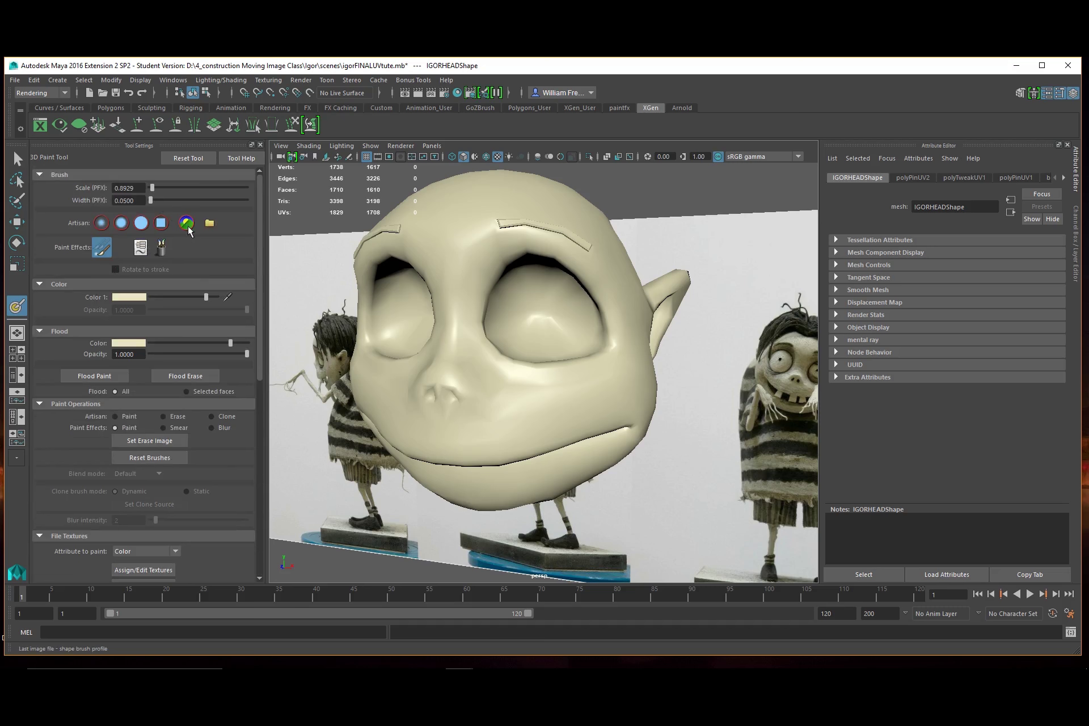
- Read the 3D Paint Tool help topic and look over the tool's complete settings again
click(241, 159)
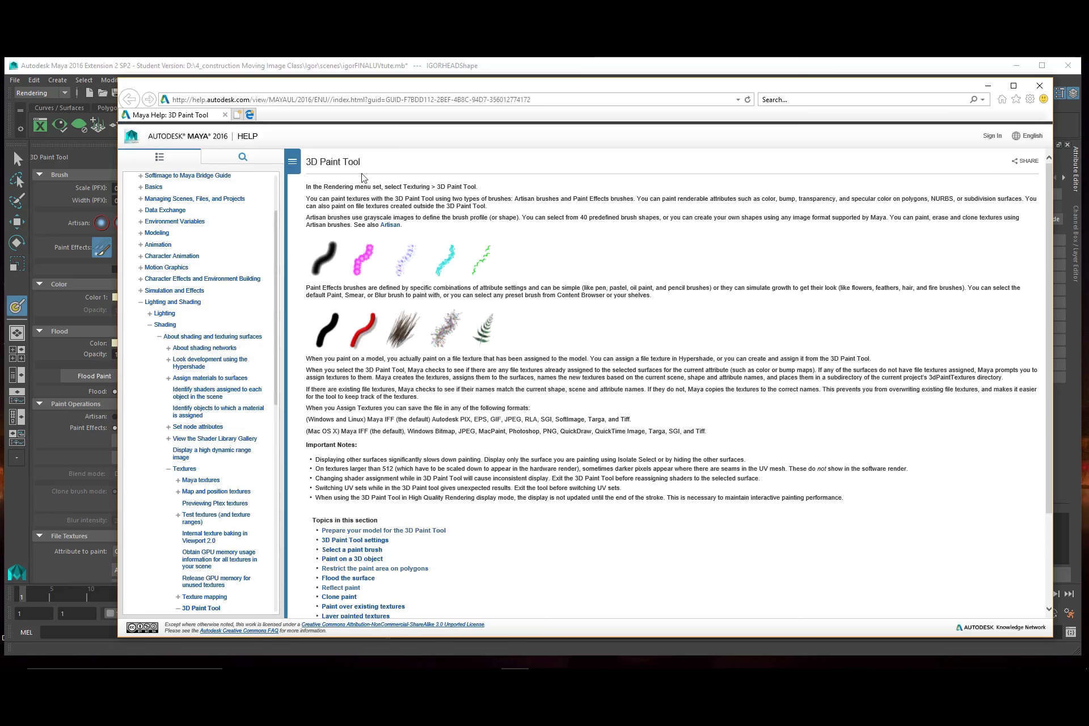
scroll(445, 533, down, 3)
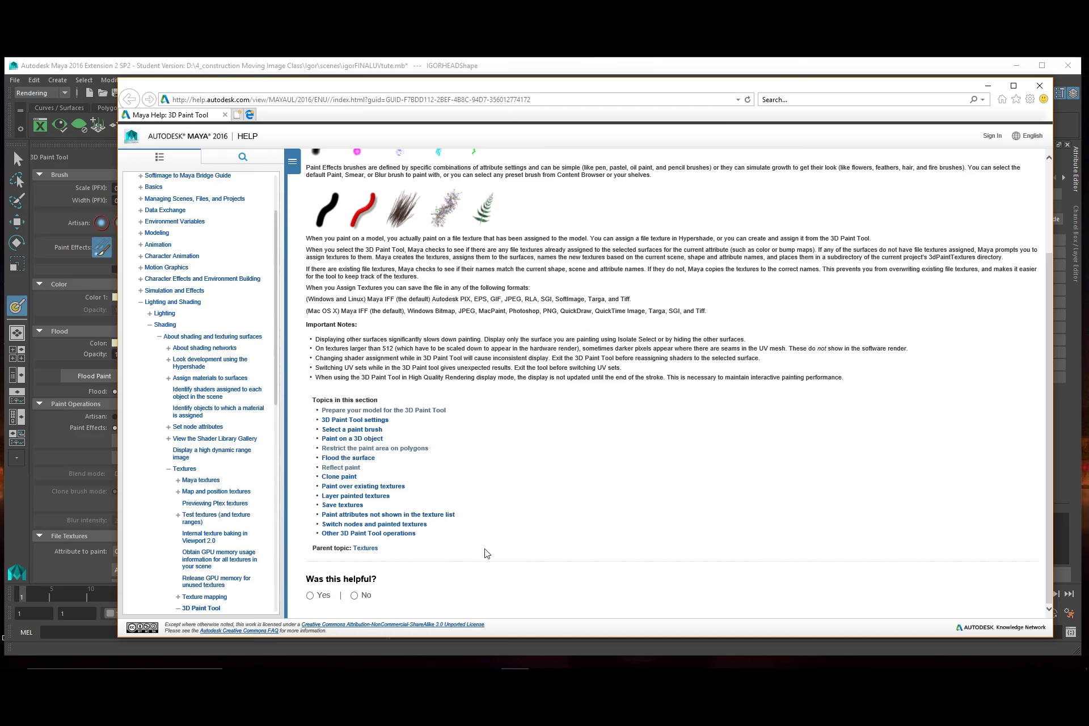
scroll(487, 553, up, 3)
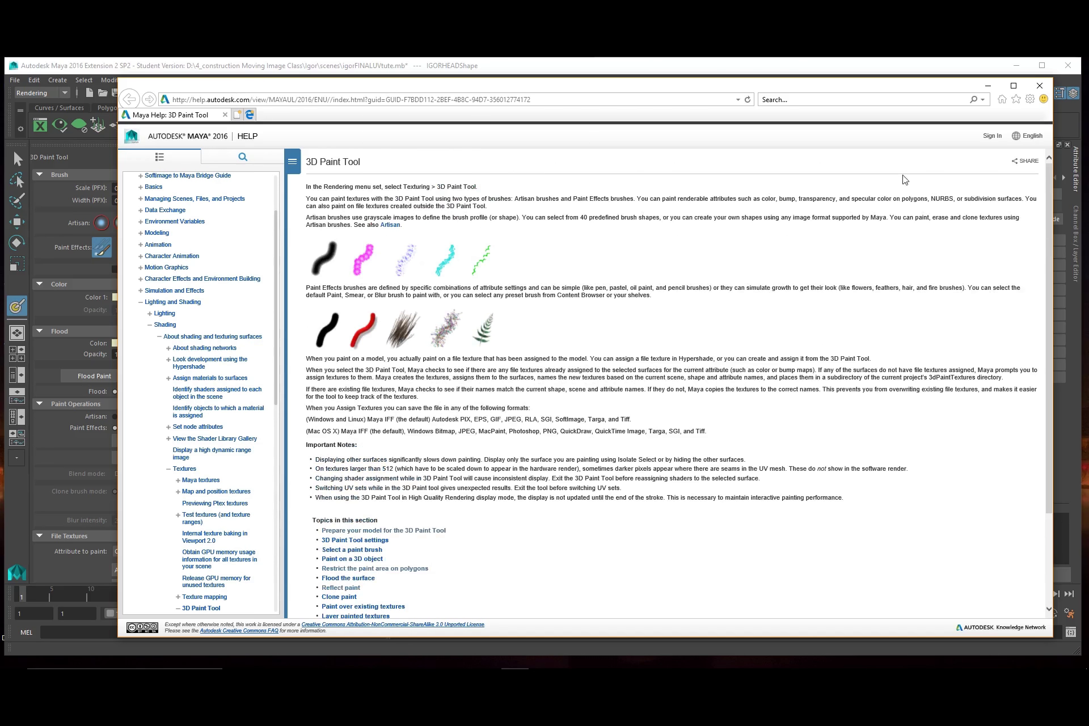
click(1040, 85)
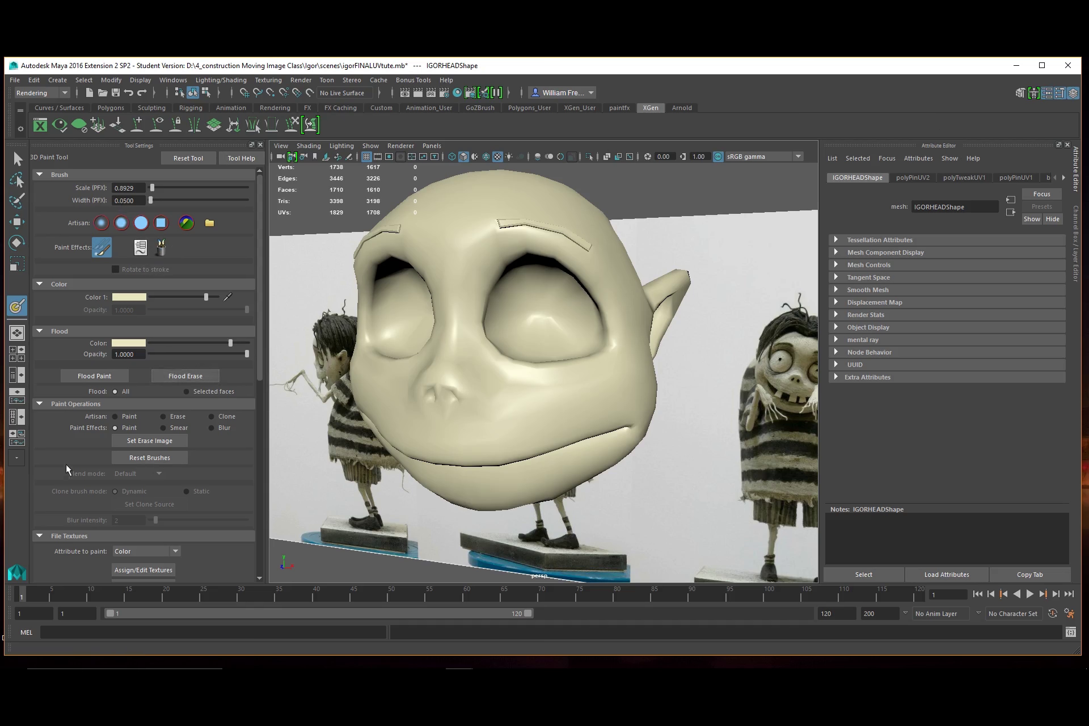
scroll(83, 452, down, 3)
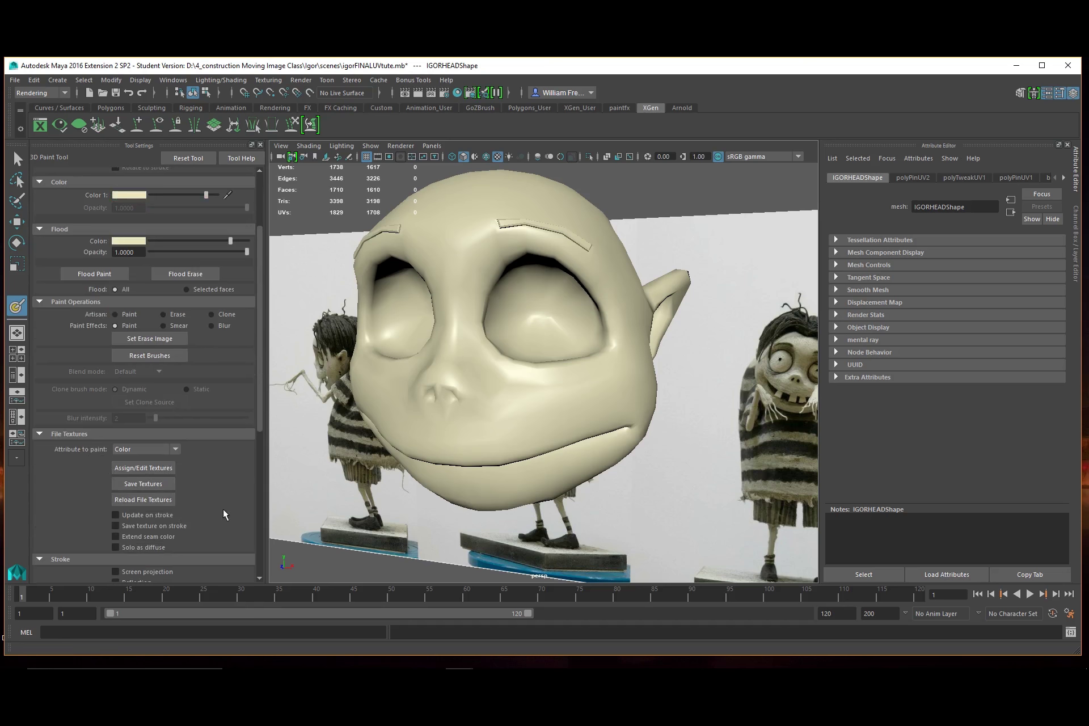
scroll(223, 509, down, 8)
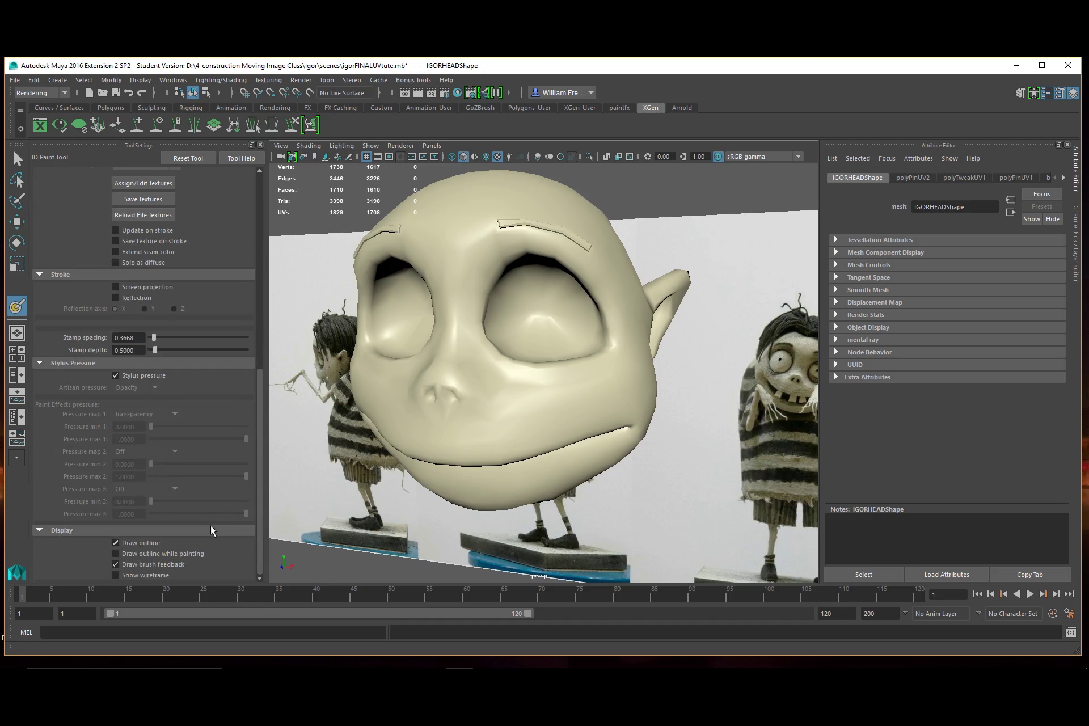
scroll(210, 525, up, 11)
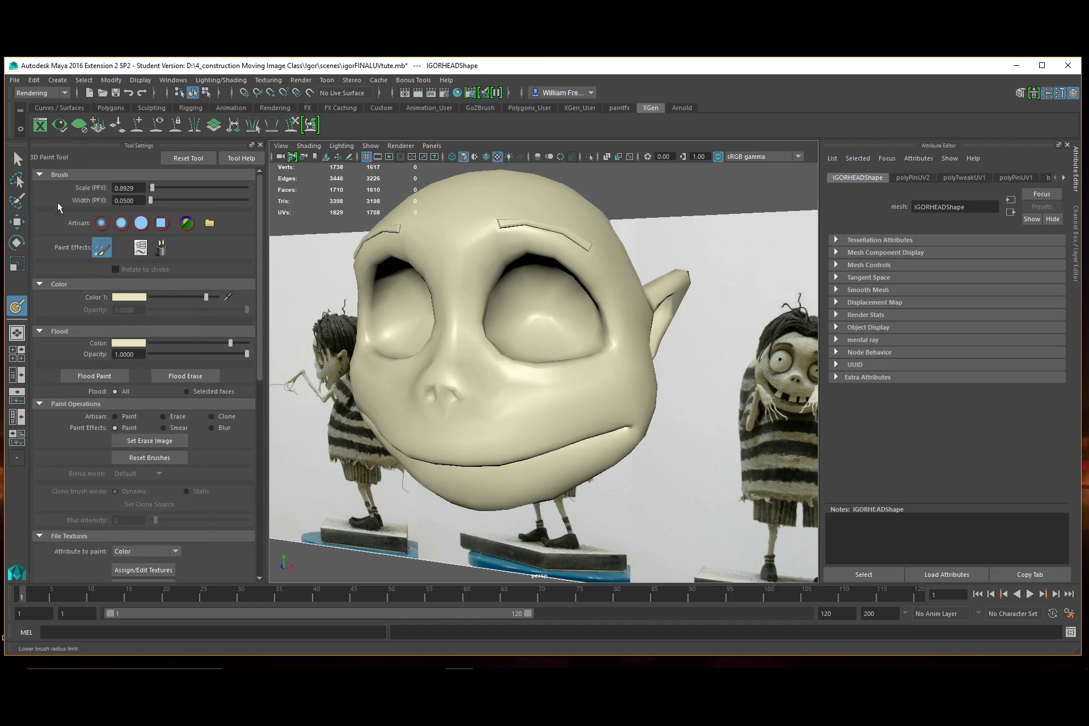
- Examine the Channels, Brush Profile, UUID and Node Behavior sections of the Paint Effects brush settings
click(104, 253)
click(142, 250)
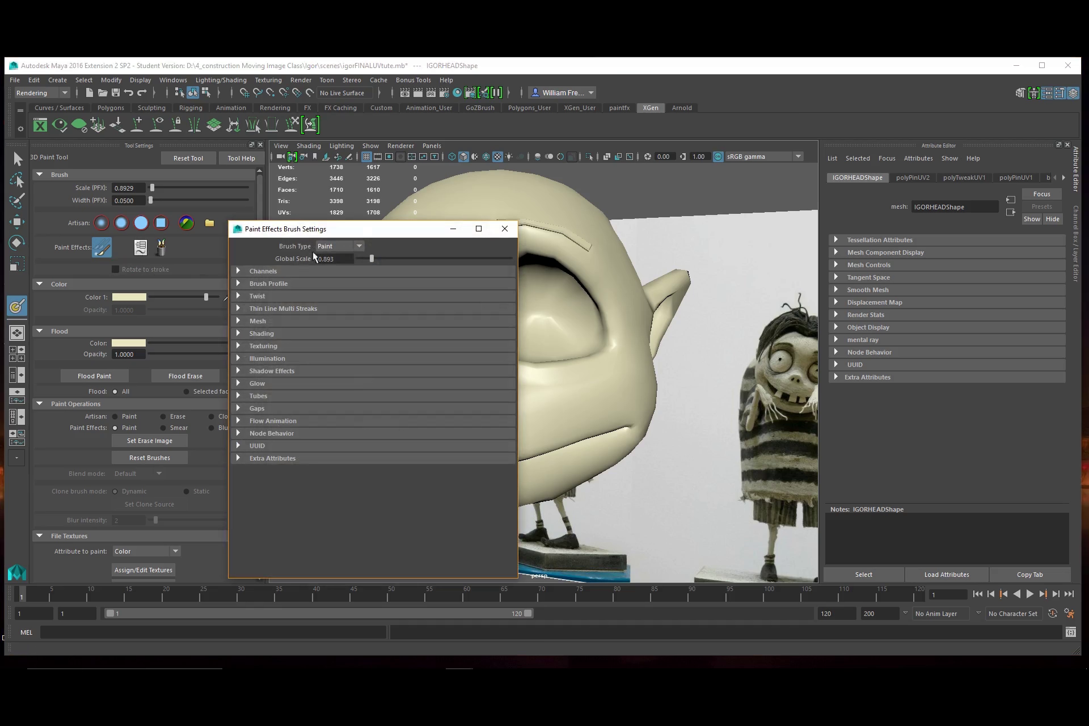
click(235, 270)
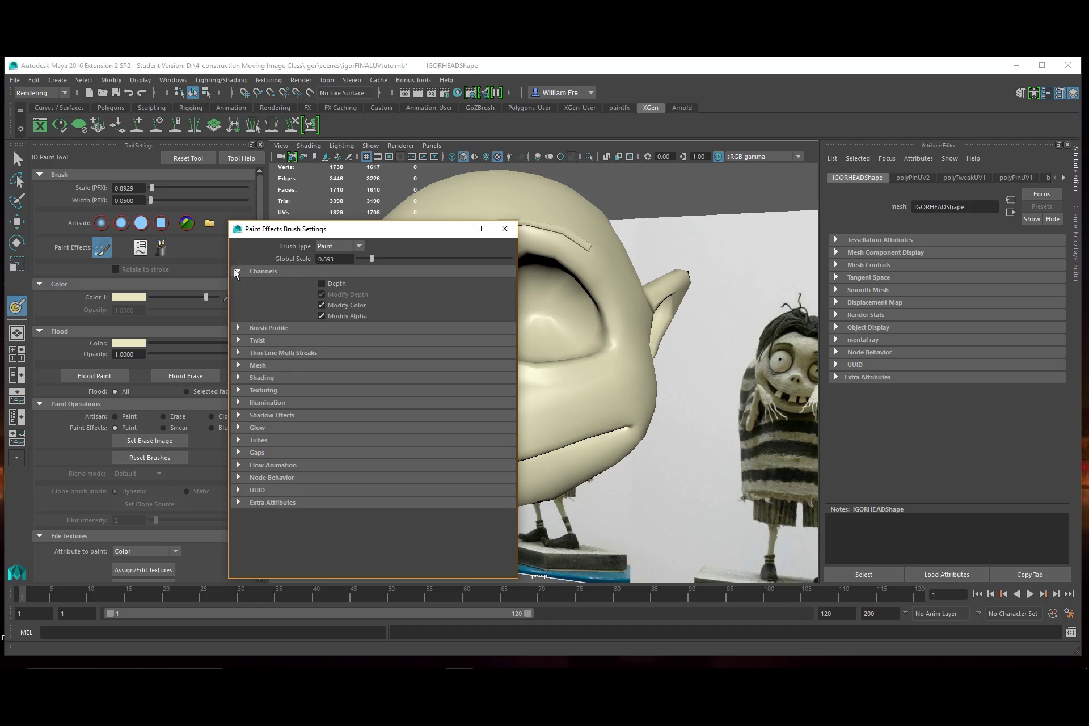
click(236, 272)
click(239, 284)
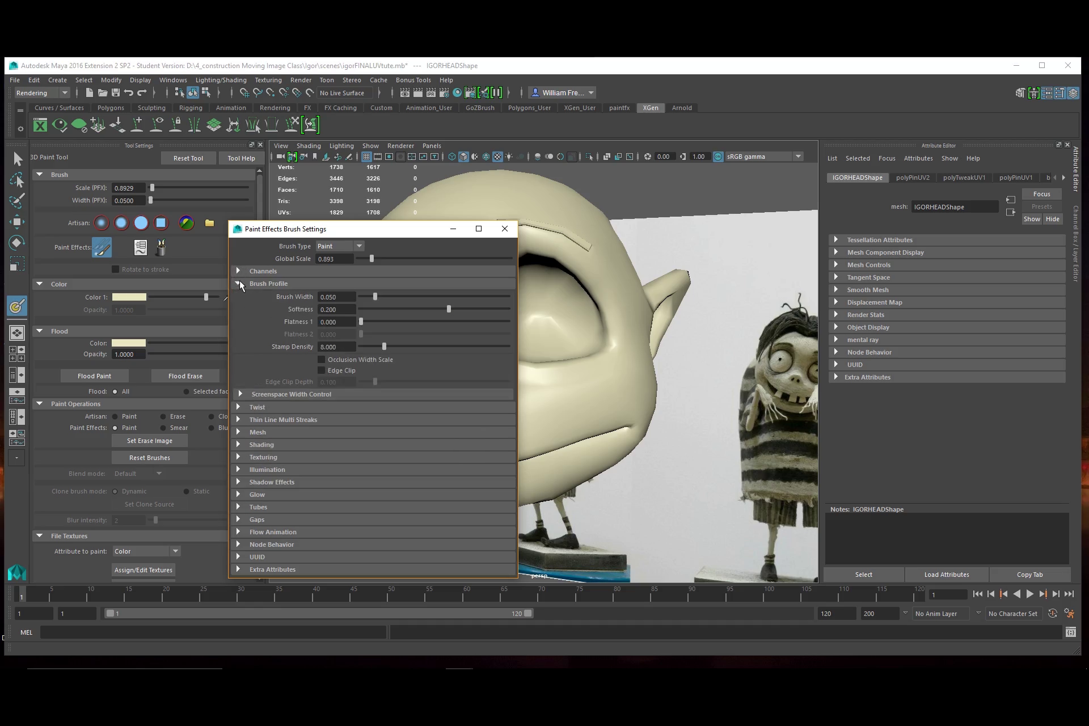
click(239, 284)
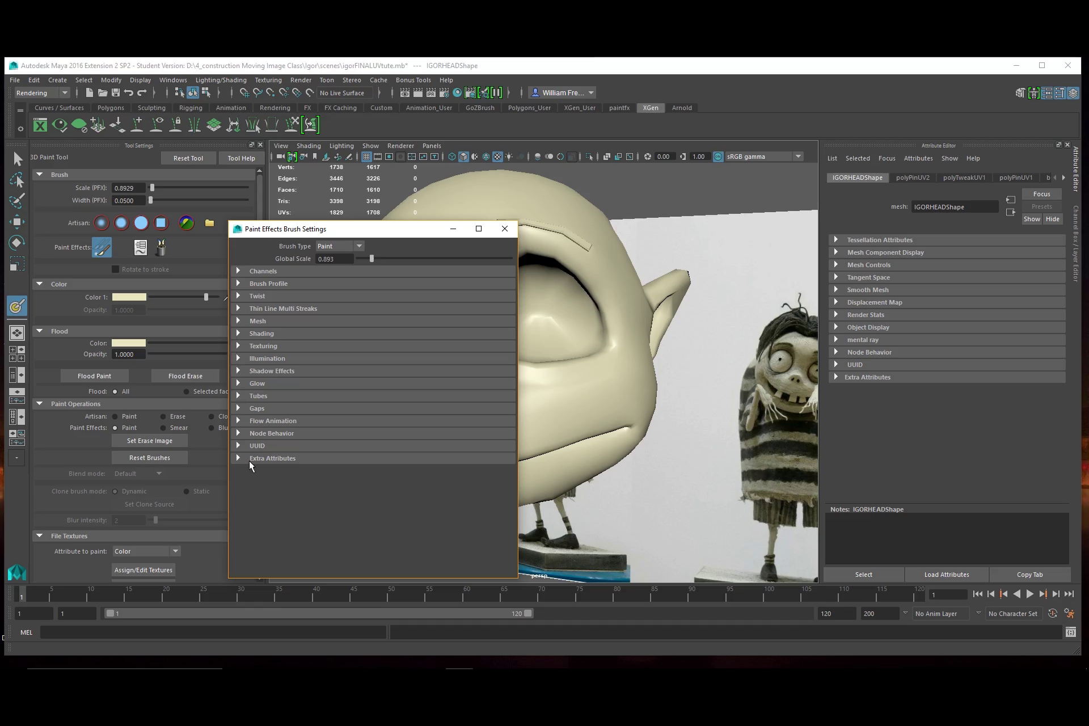
click(238, 446)
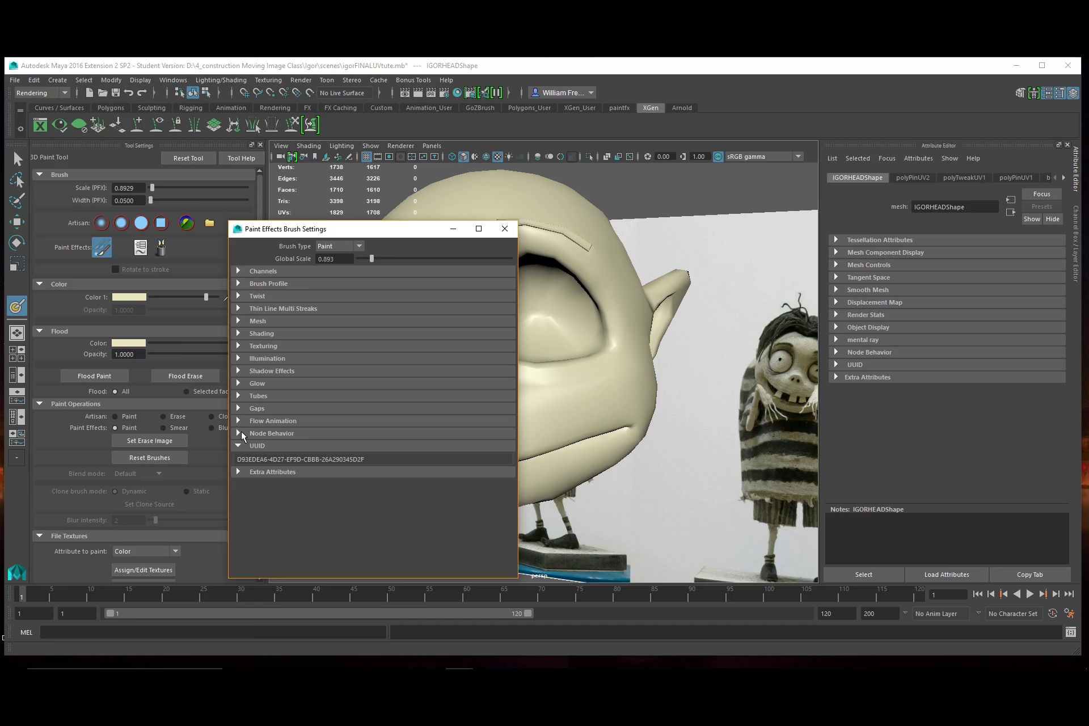
click(238, 433)
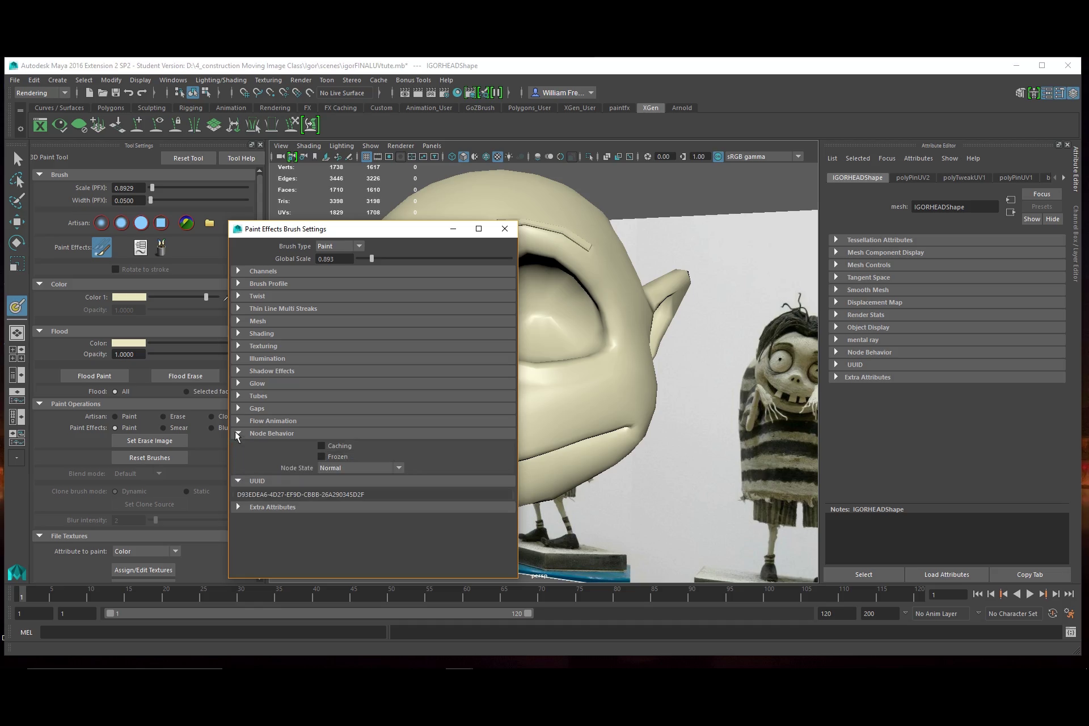
click(238, 434)
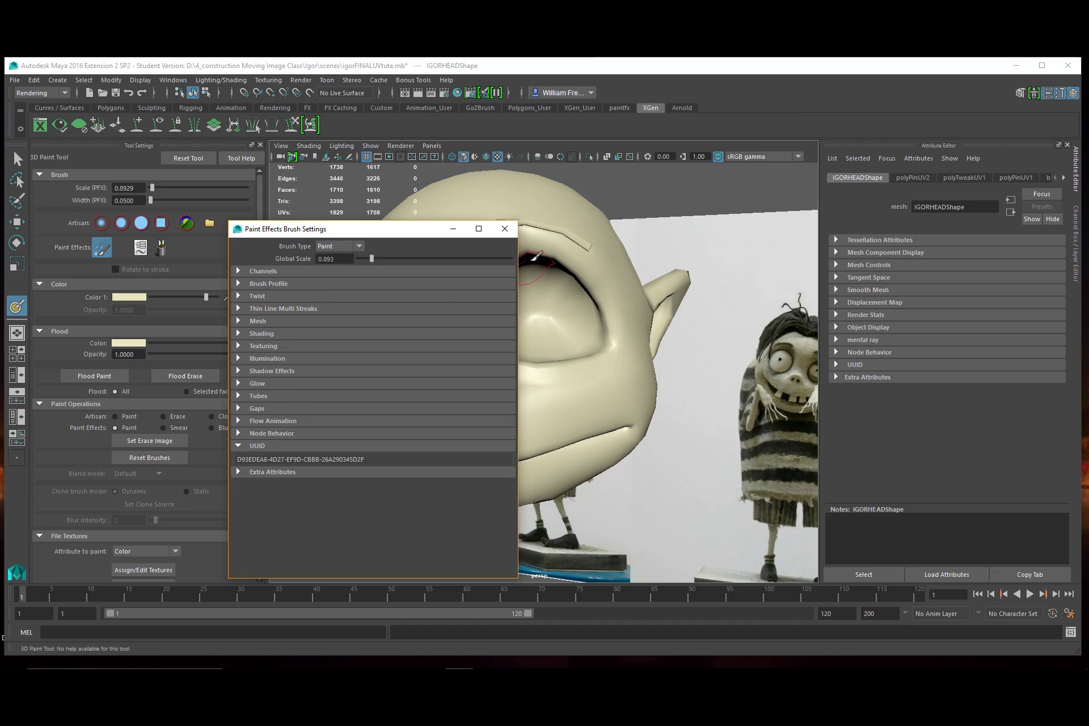
click(505, 229)
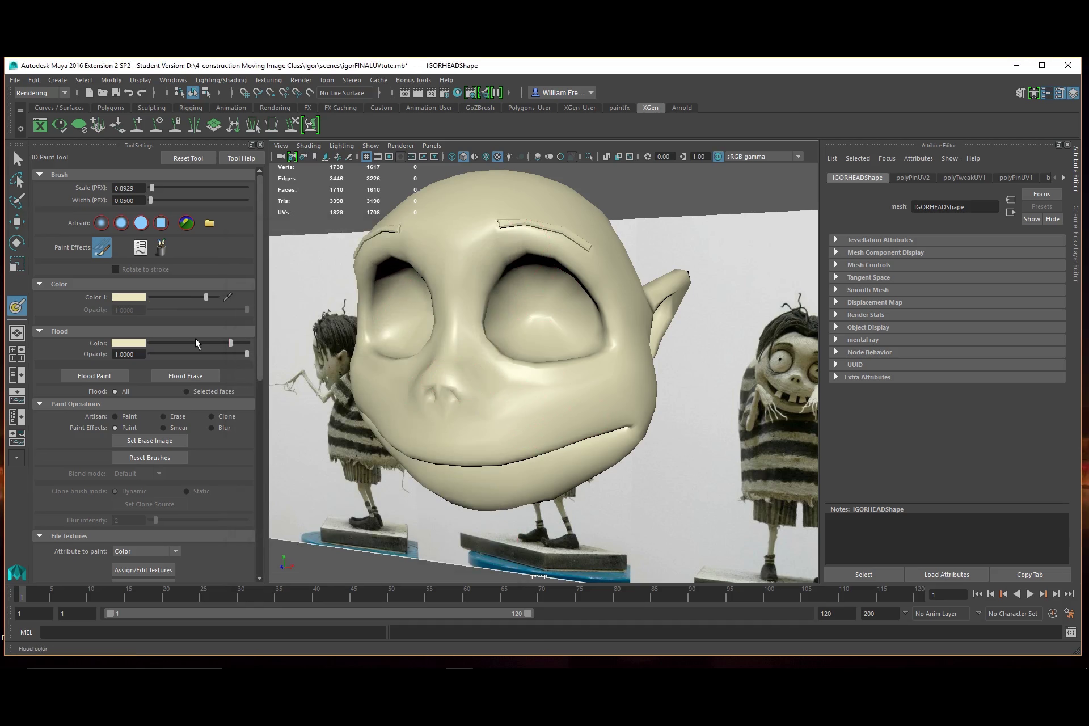
- Make the flood color a paler off-white and set the flood opacity to 0.1294
click(134, 296)
drag(210, 354, 165, 357)
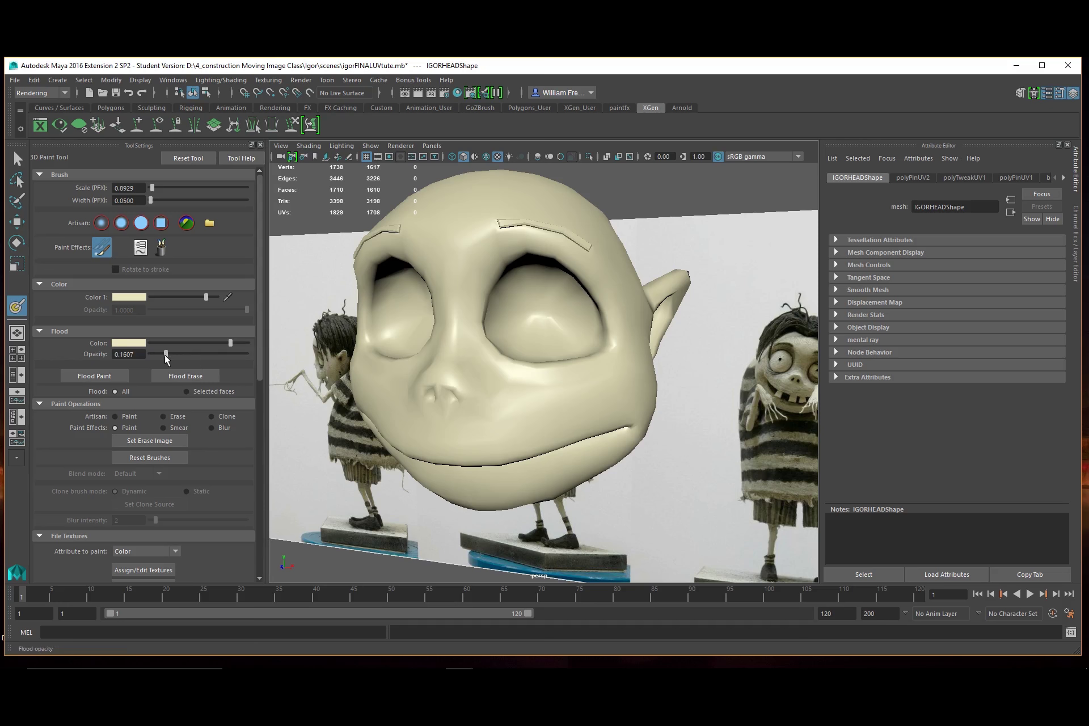
click(128, 343)
drag(113, 394, 95, 394)
mouse_move(164, 354)
mouse_down()
mouse_move(192, 354)
mouse_move(162, 355)
mouse_up()
- Choose the Gaussian Artisan brush and give it a pale color based on a sample from the cheek below the eye
click(121, 222)
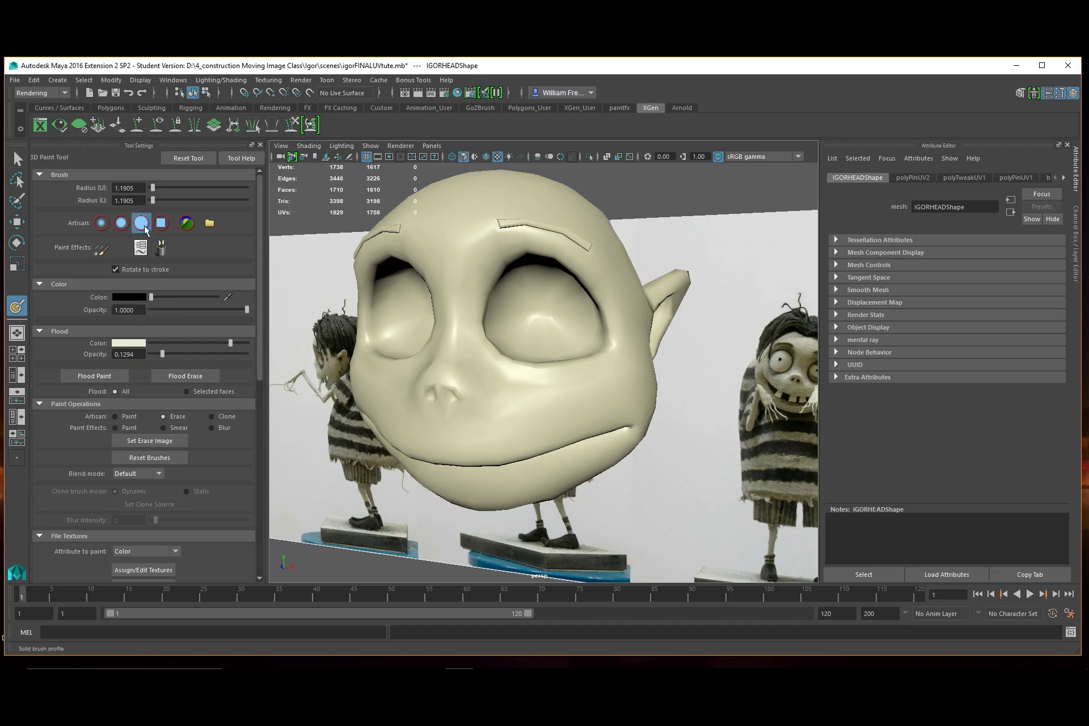
click(101, 223)
click(130, 298)
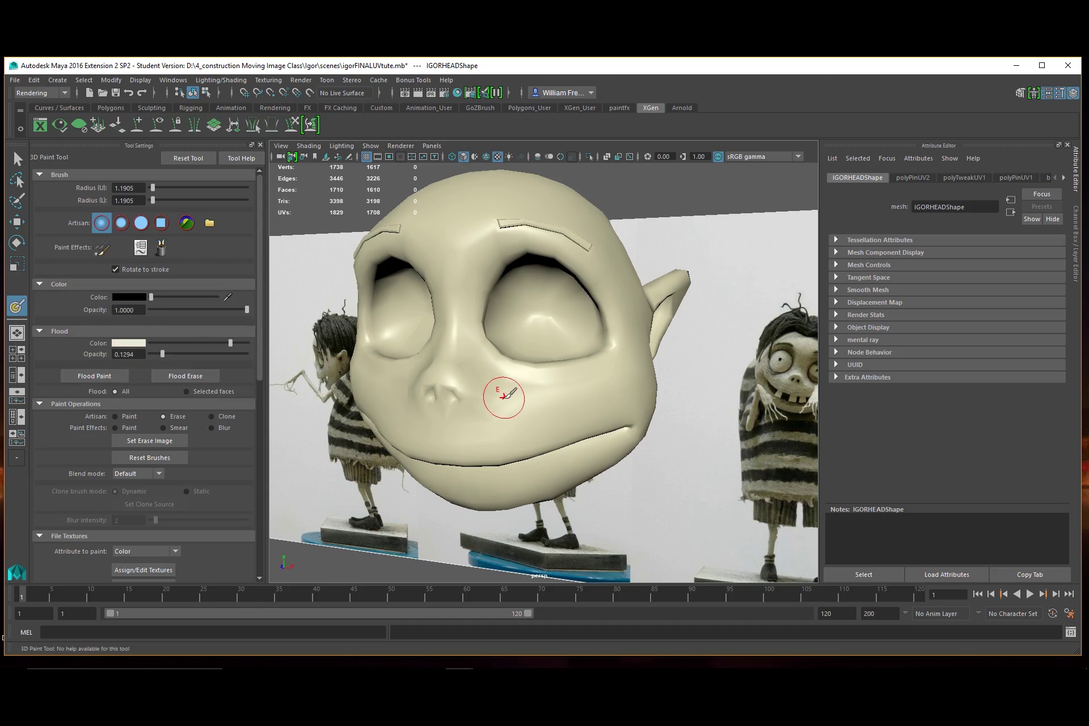
click(135, 298)
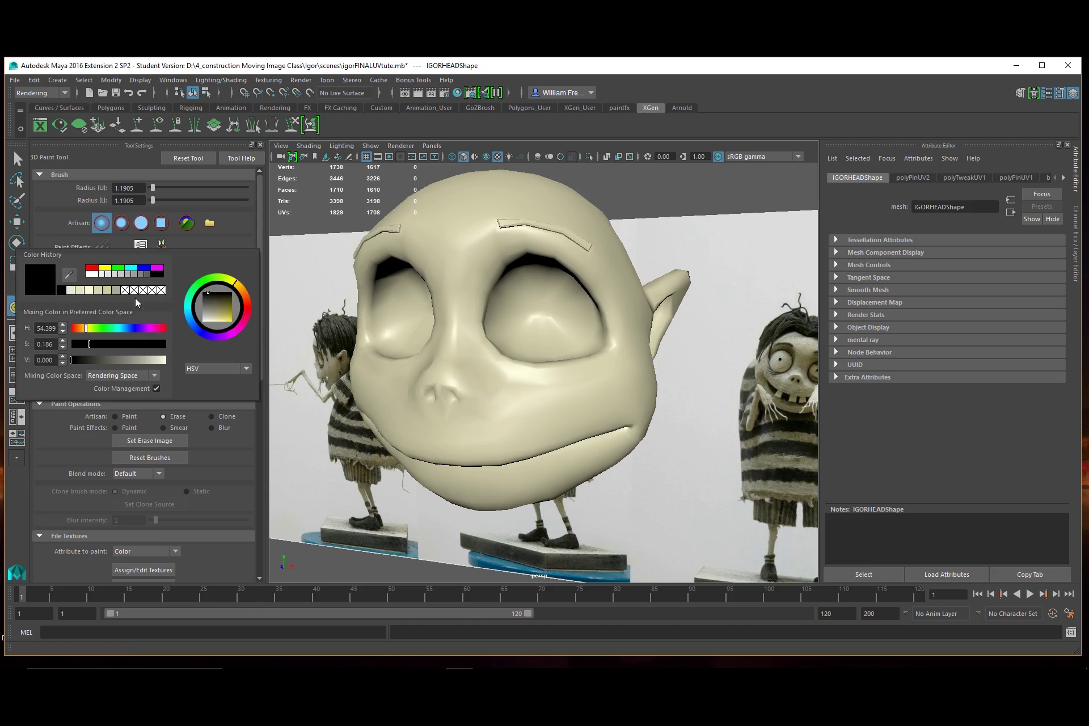
click(69, 276)
click(500, 381)
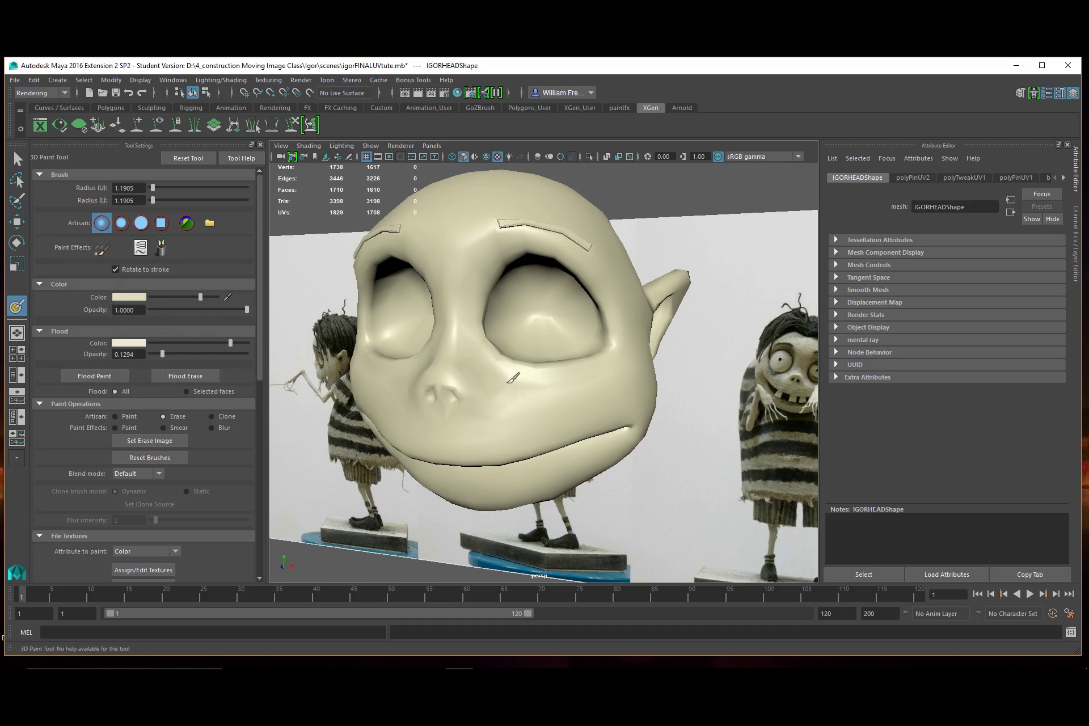
click(138, 297)
- Try an Artisan erase stroke on the cheek beside the nose, undo it, and cover the smudge using the Paint Effects paint operation
mouse_move(527, 415)
mouse_down()
mouse_move(510, 396)
mouse_move(585, 391)
mouse_move(514, 394)
mouse_move(546, 409)
mouse_up()
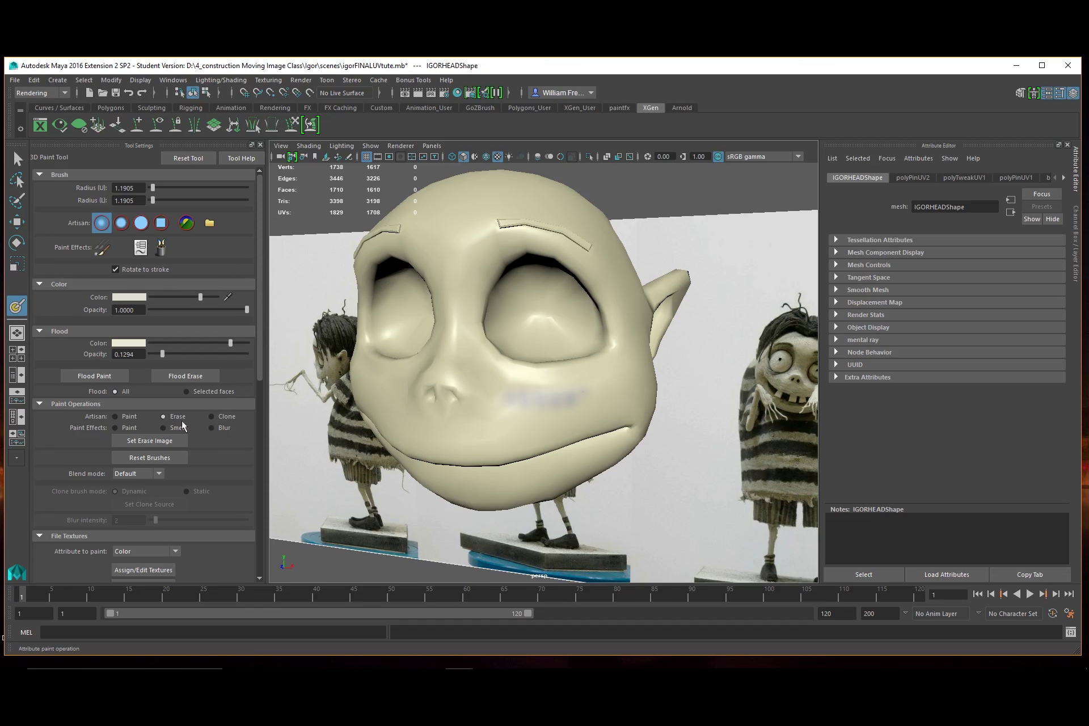
key(ctrl+z)
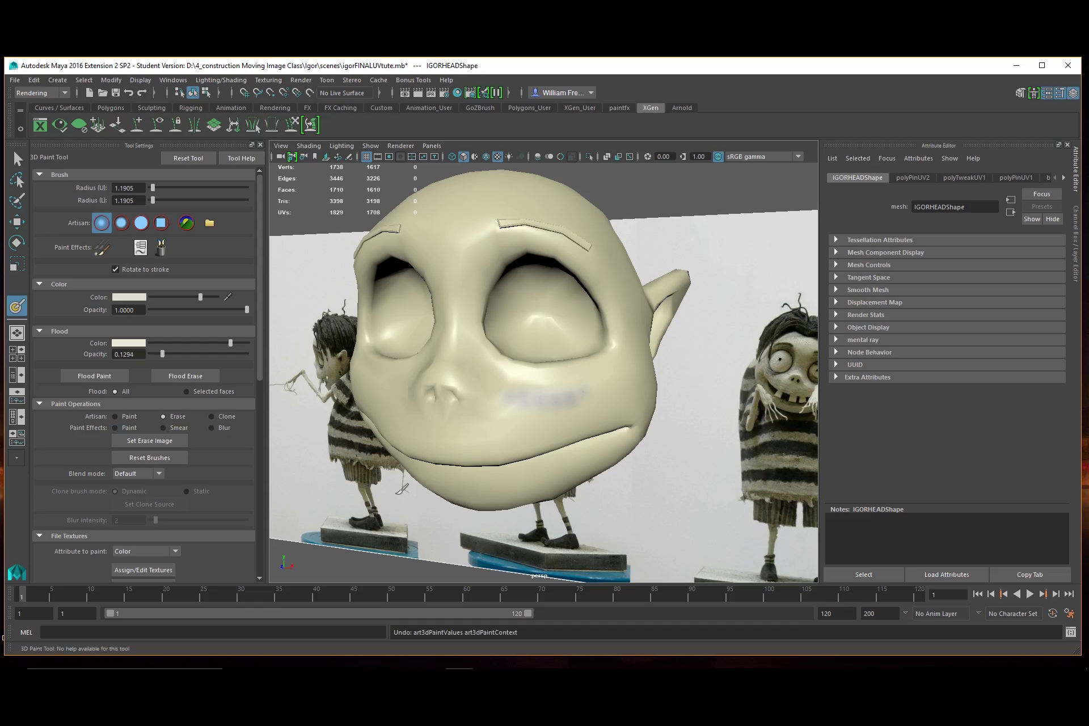
click(116, 428)
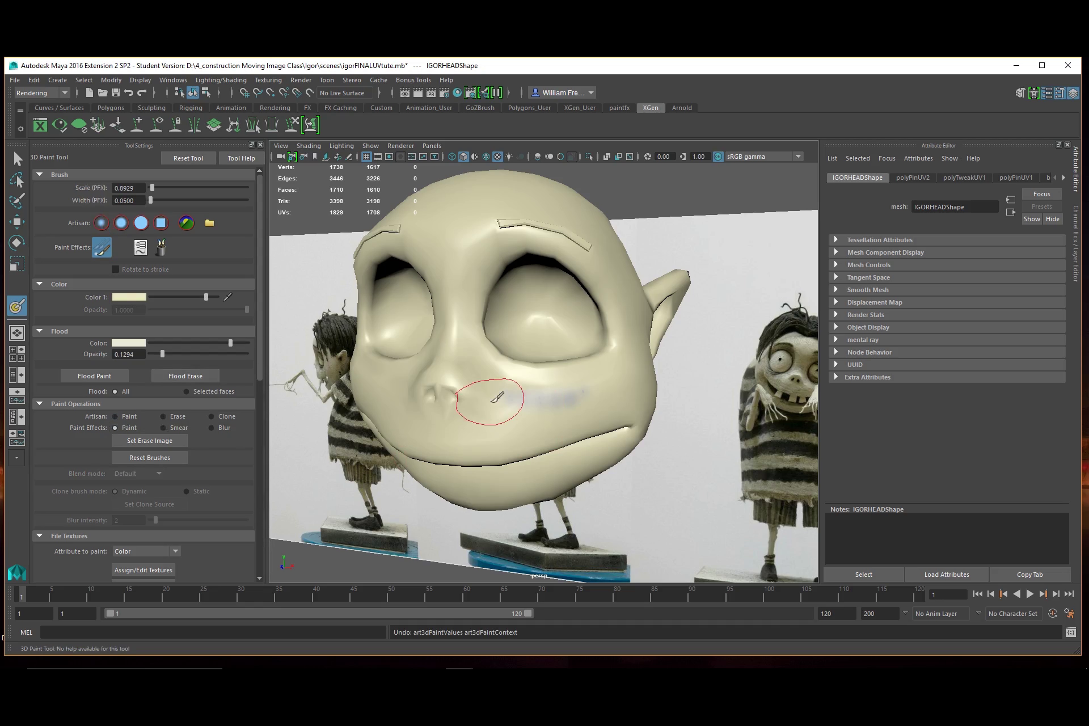
drag(462, 396, 560, 403)
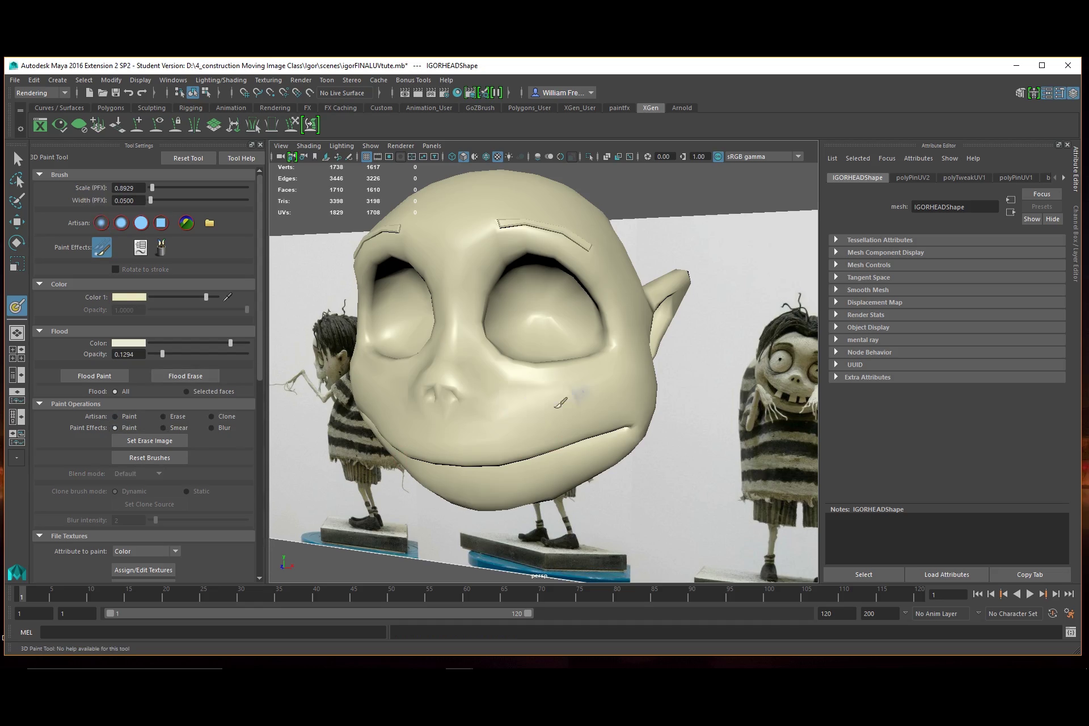
- Make the Paint Effects color paler and paint light patches across the cheek below the eye and around the eyebrow
click(130, 298)
mouse_move(502, 400)
mouse_down()
mouse_move(603, 413)
mouse_move(612, 381)
mouse_up()
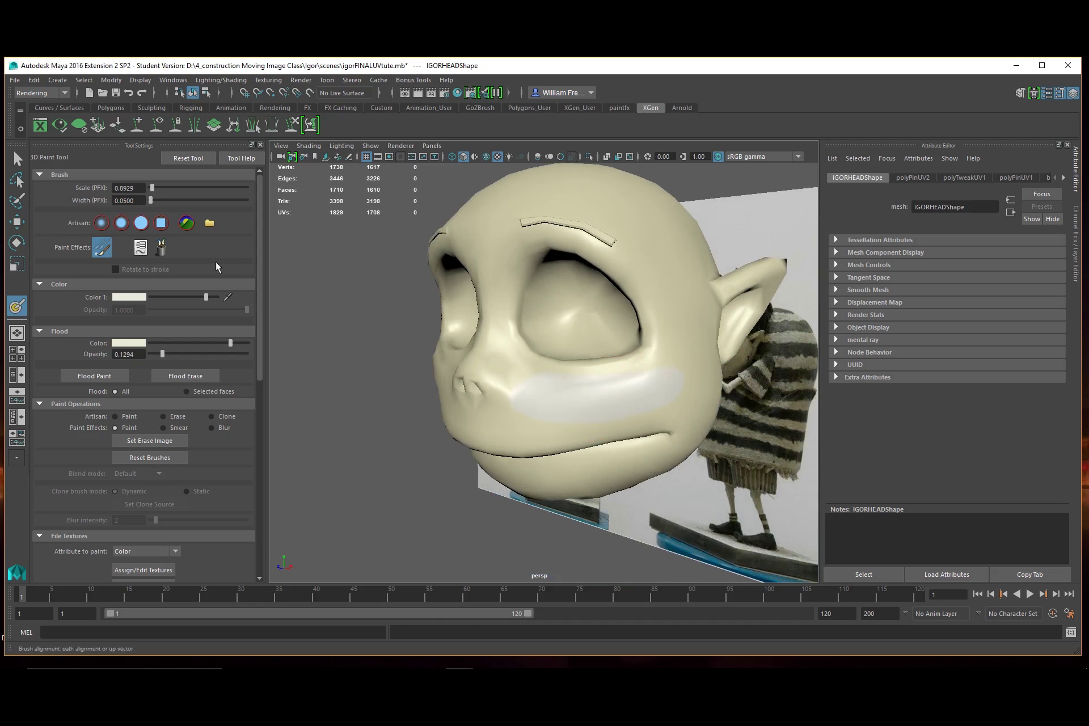
mouse_move(499, 391)
alt+mouse_down()
mouse_move(518, 415)
mouse_move(518, 382)
mouse_move(486, 427)
mouse_move(437, 346)
alt+mouse_up()
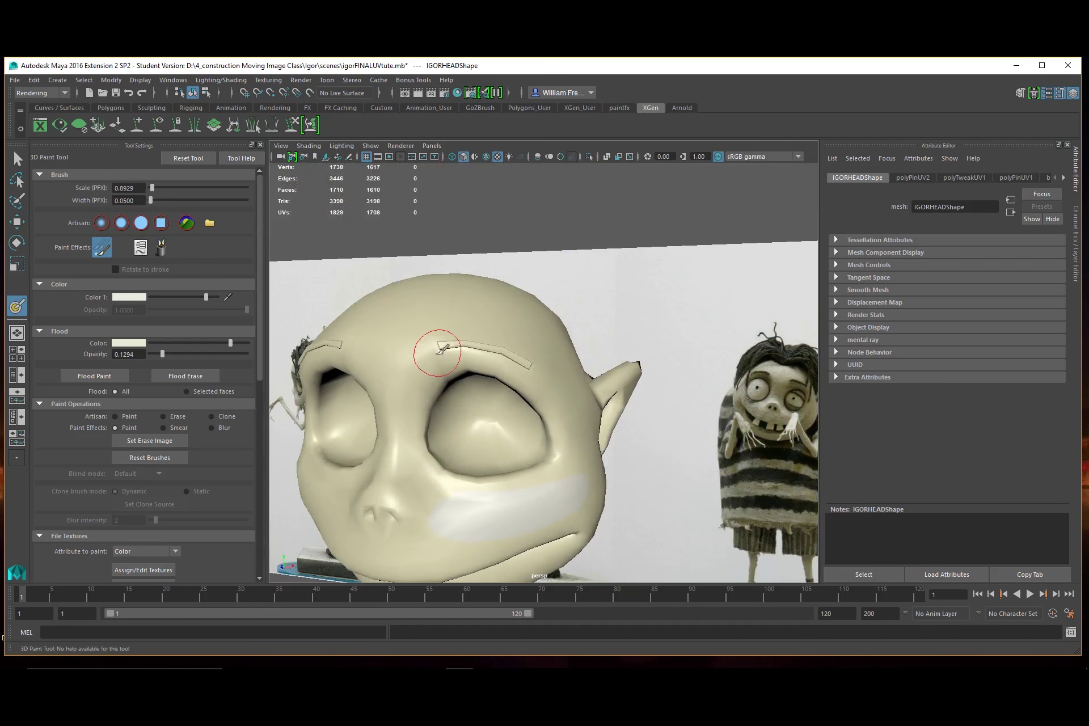
alt+drag(568, 392, 647, 440)
- Switch to the soft Artisan brush and stroke across the forehead above the eyebrow with the Erase operation
click(122, 224)
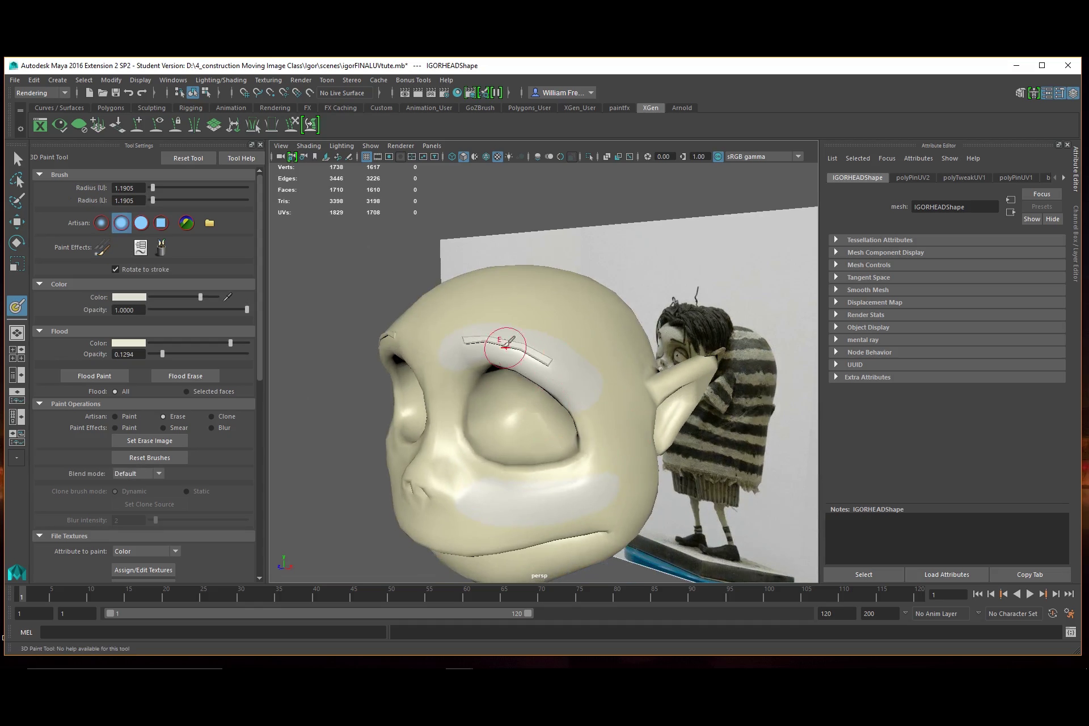
mouse_move(585, 339)
mouse_down()
mouse_move(505, 310)
mouse_move(428, 316)
mouse_move(482, 307)
mouse_move(591, 329)
mouse_up()
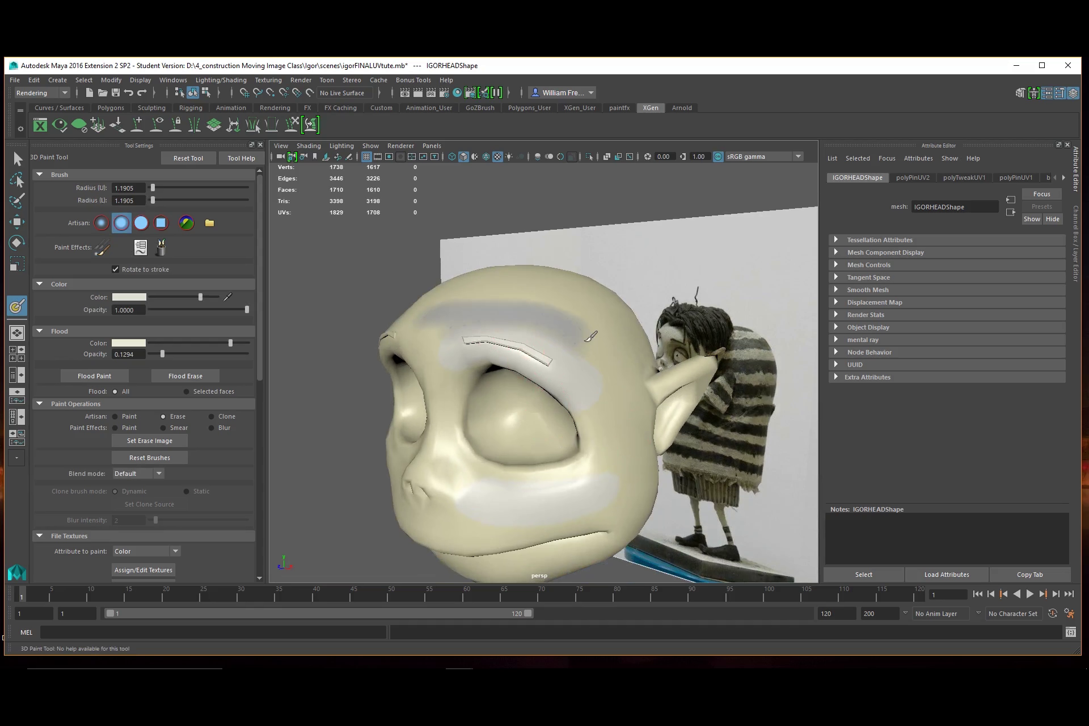
mouse_move(580, 332)
alt+mouse_down()
mouse_move(545, 273)
mouse_move(419, 302)
alt+mouse_up()
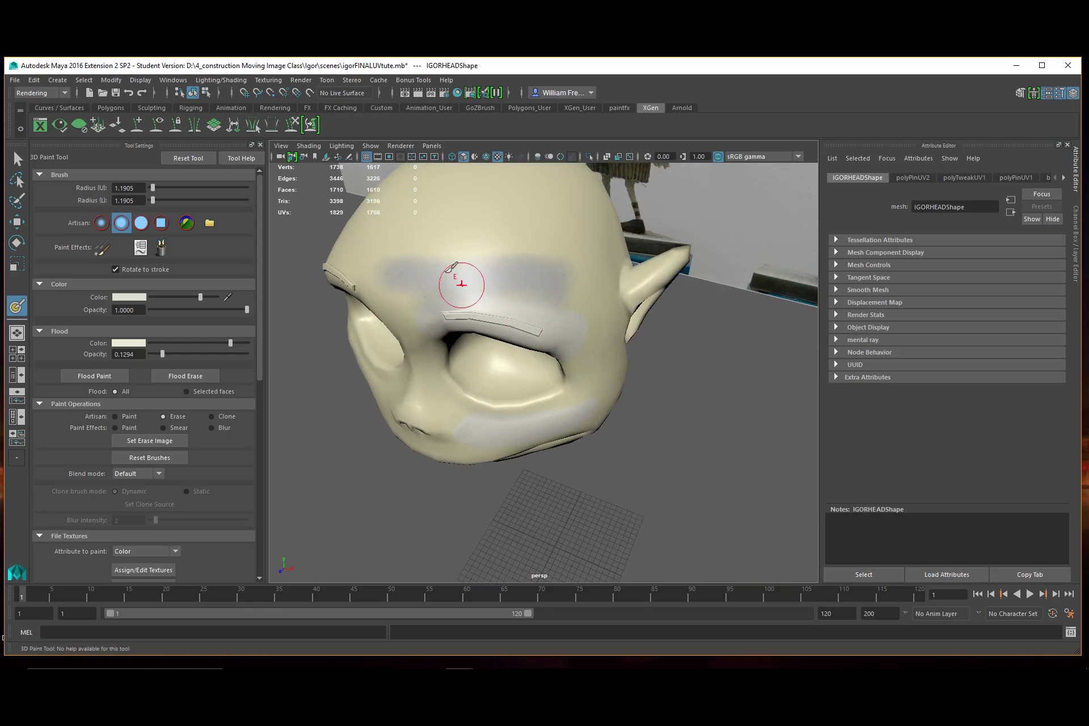
- Reset the brushes and make an Erase stroke with the Gaussian Artisan brush across the upper forehead
alt+drag(528, 314, 540, 302)
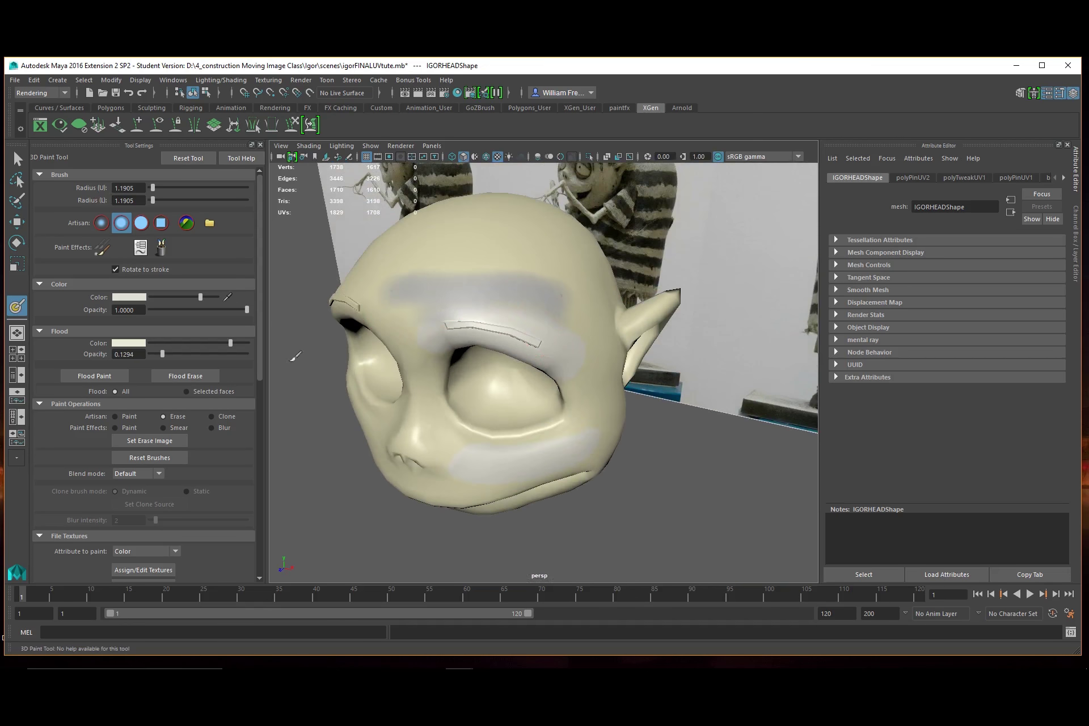
click(164, 458)
drag(450, 258, 515, 252)
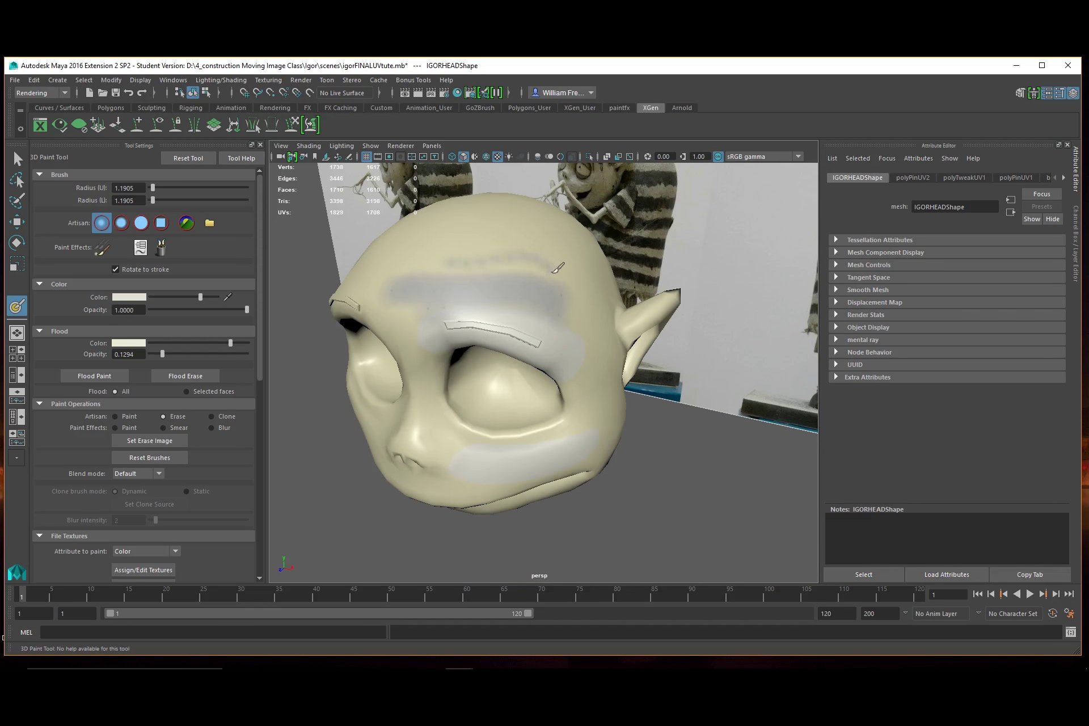
mouse_move(590, 334)
alt+mouse_down()
mouse_move(542, 319)
mouse_move(447, 321)
alt+mouse_up()
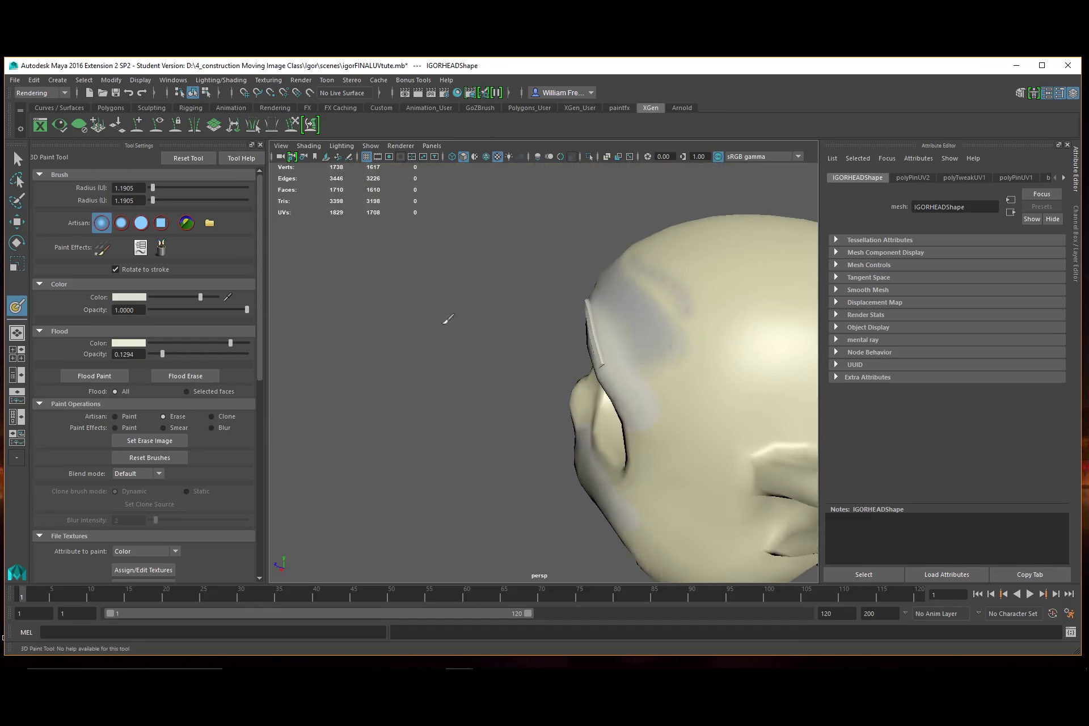
alt+right_drag(448, 321, 773, 403)
alt+middle_drag(774, 403, 618, 448)
alt+drag(618, 447, 579, 454)
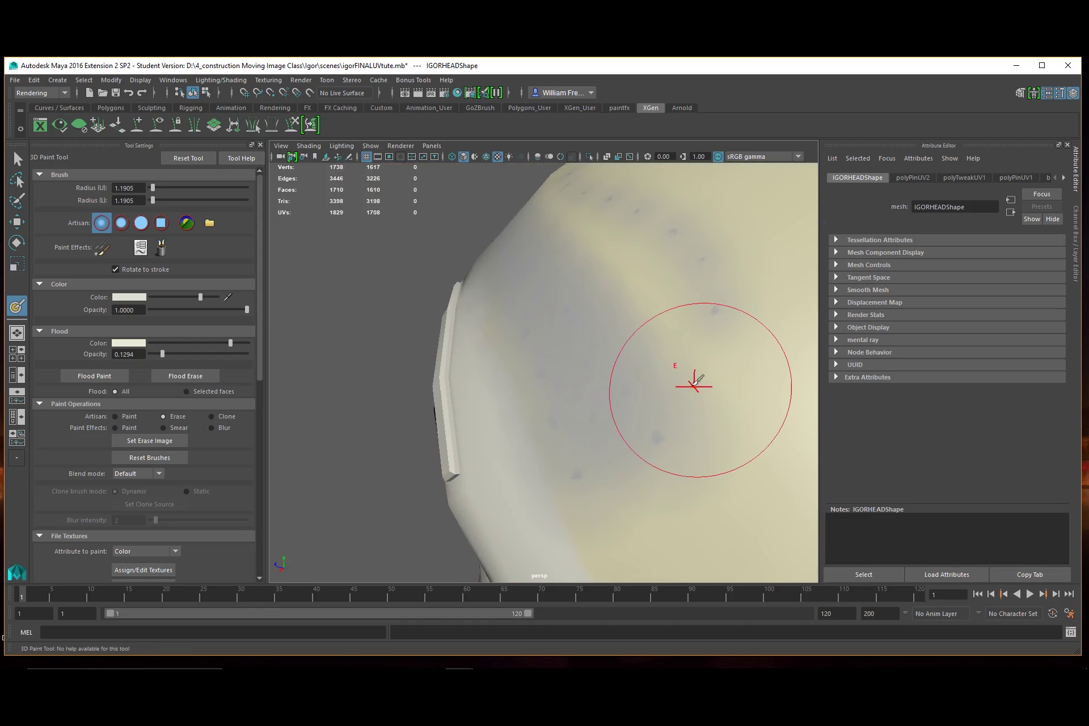
alt+drag(652, 333, 562, 357)
alt+right_drag(562, 358, 704, 351)
key(f)
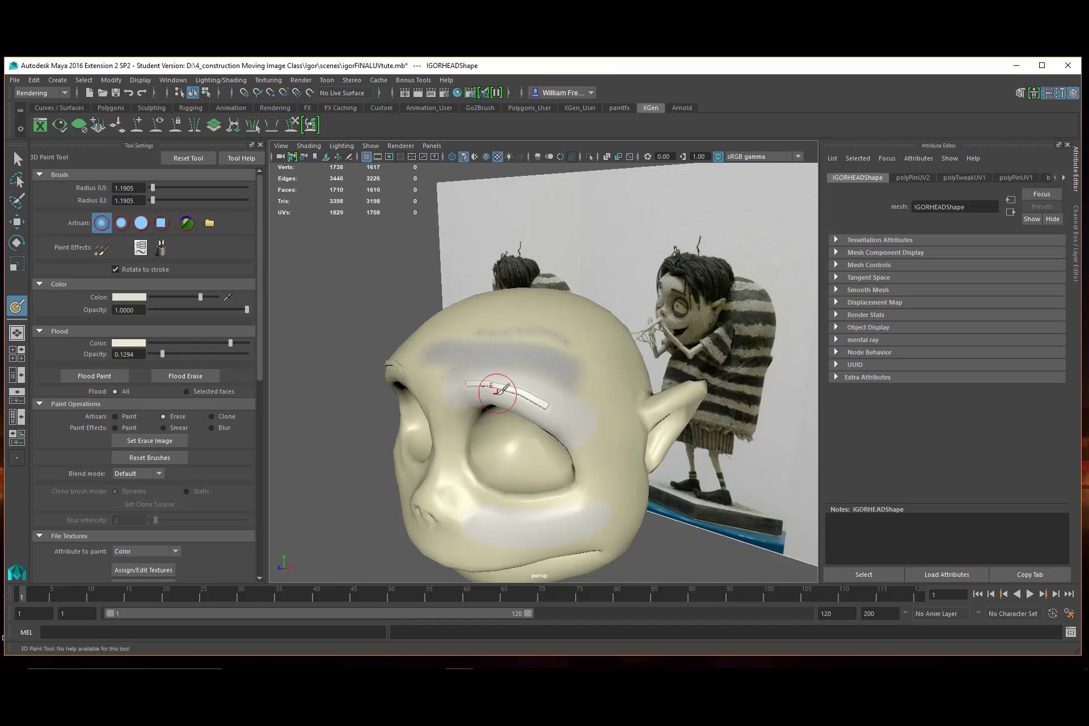
- Blur the light patches on the forehead, around the eyebrow and on the cheek with the Paint Effects Blur operation
click(216, 427)
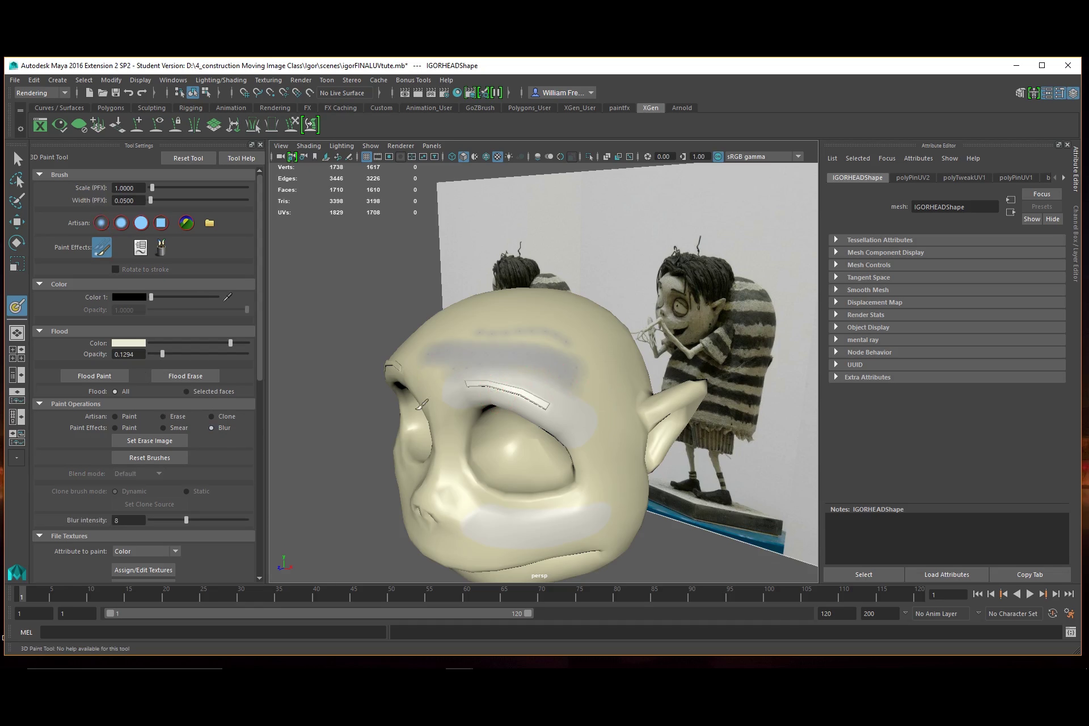
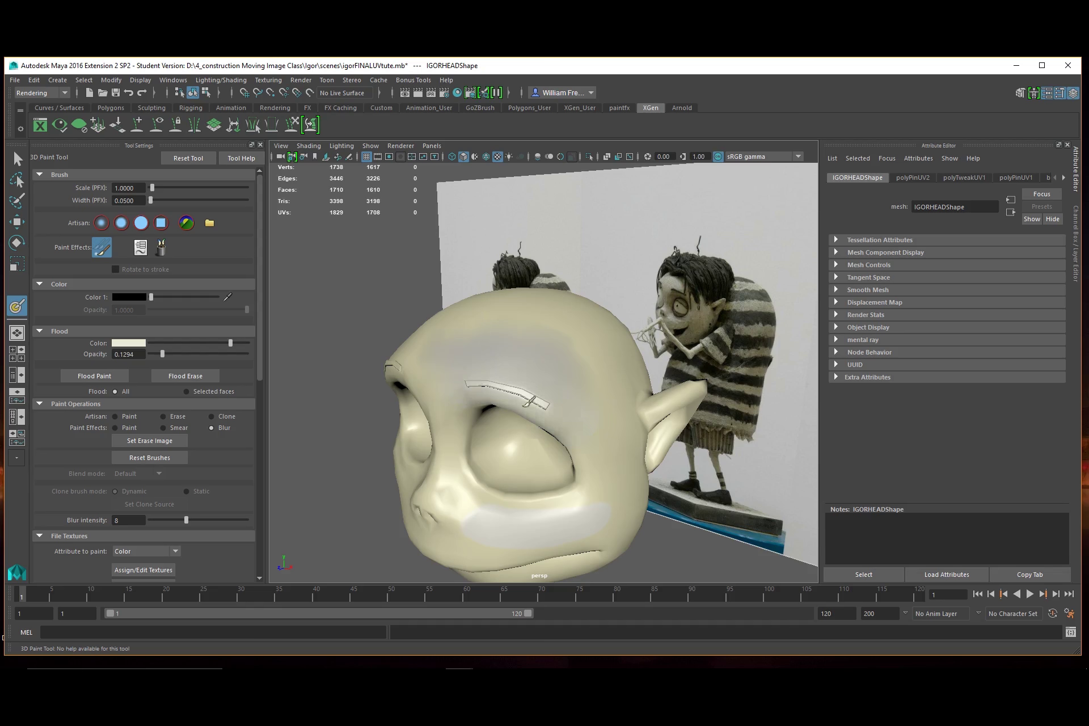
mouse_move(529, 402)
mouse_down()
mouse_move(590, 423)
mouse_move(559, 326)
mouse_up()
alt+drag(581, 383, 641, 377)
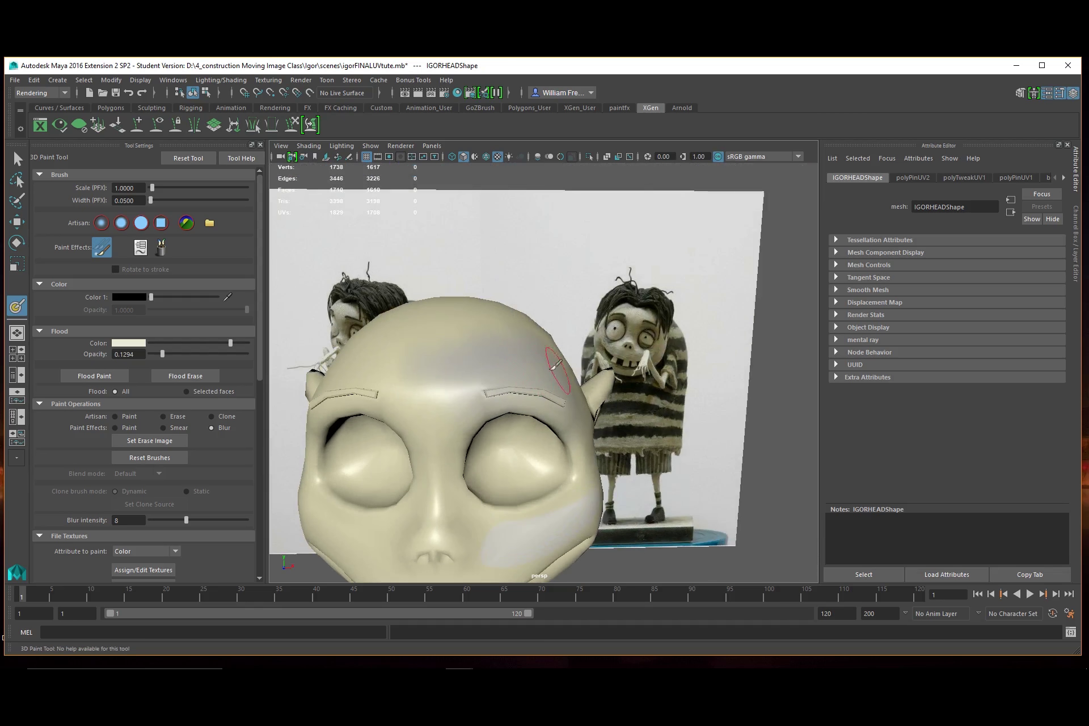
alt+drag(489, 386, 496, 448)
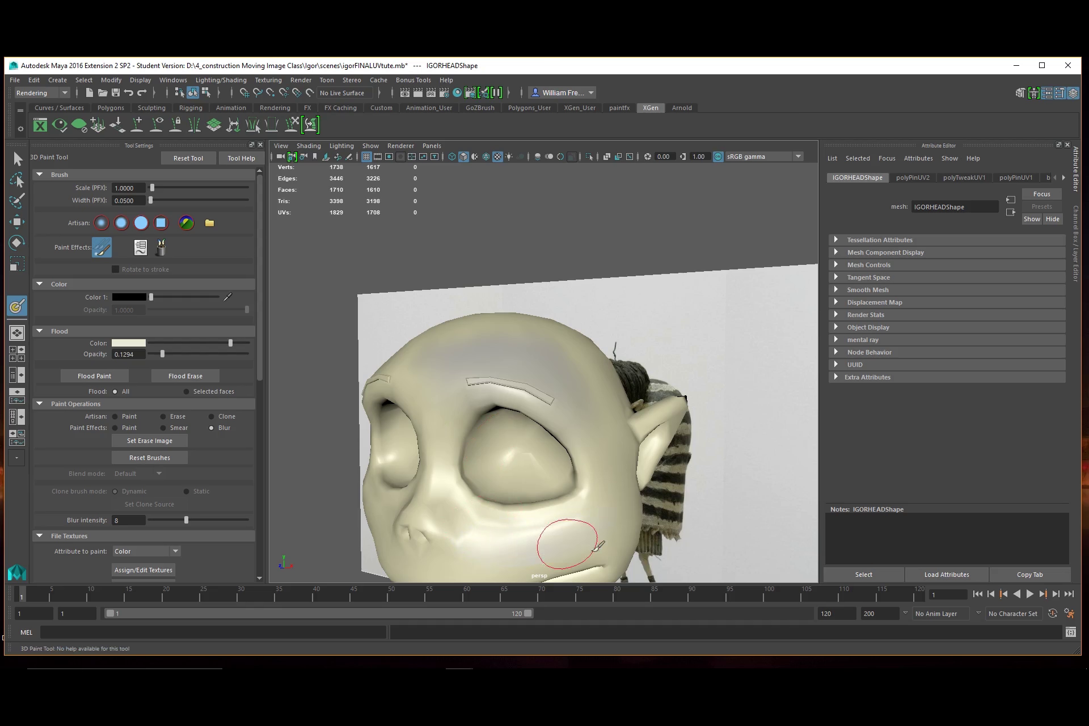
mouse_move(589, 506)
alt+mouse_down()
mouse_move(601, 462)
mouse_move(586, 429)
alt+mouse_up()
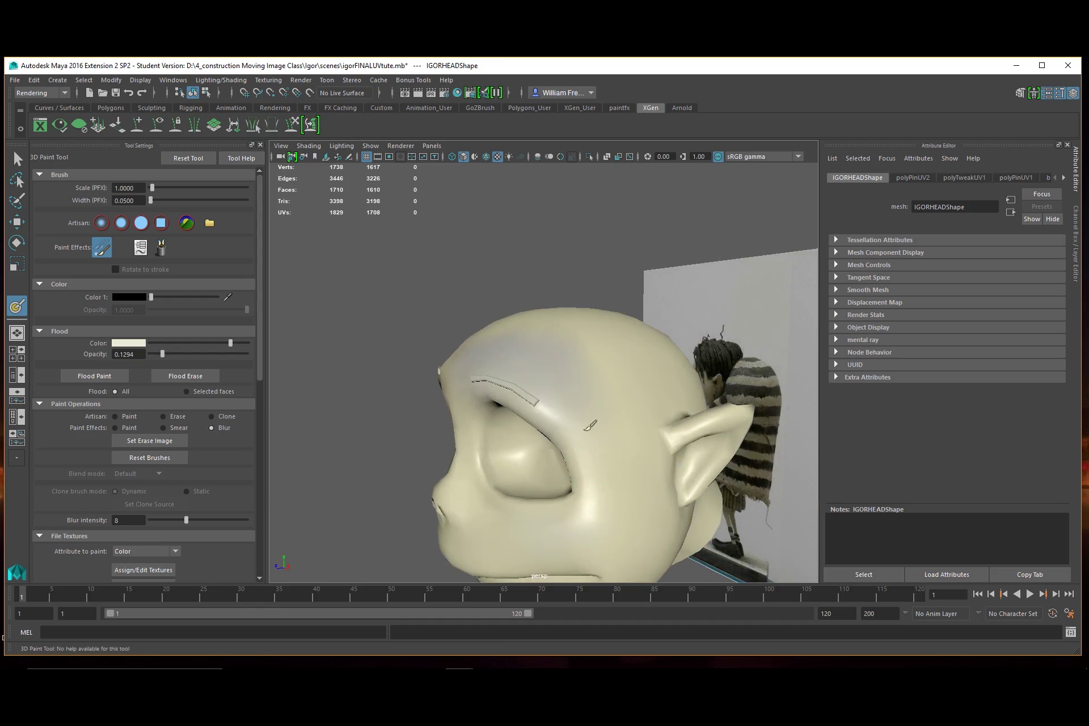
mouse_move(532, 330)
alt+mouse_down()
mouse_move(506, 368)
mouse_move(425, 352)
mouse_move(535, 333)
alt+mouse_up()
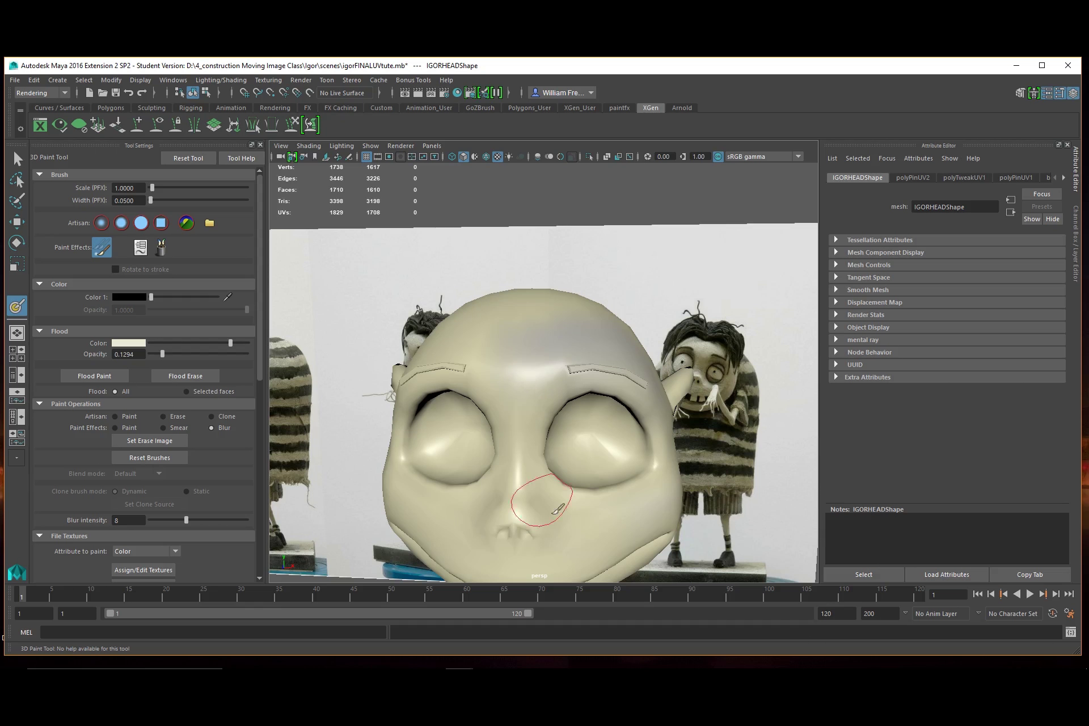
alt+drag(542, 499, 576, 510)
alt+drag(718, 497, 613, 498)
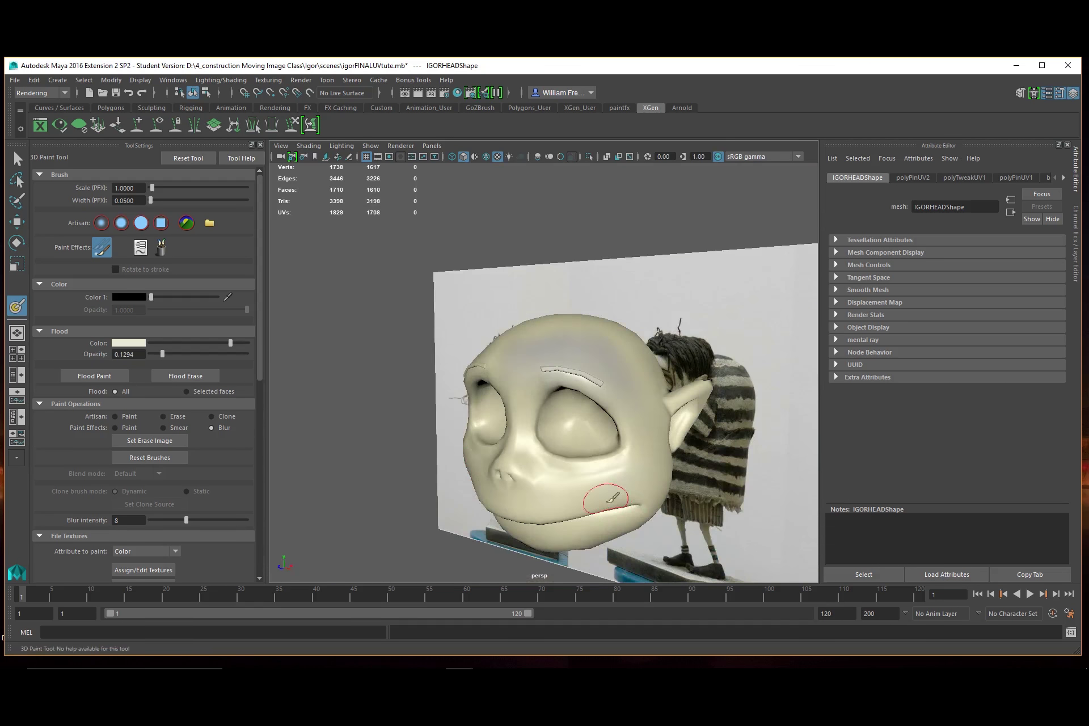
- Smear the pale patch on the forehead above the eyebrow using Paint Effects, and soften the smeared area with Blur
click(168, 429)
alt+right_drag(477, 401, 651, 434)
alt+drag(653, 434, 707, 425)
alt+right_drag(718, 456, 481, 446)
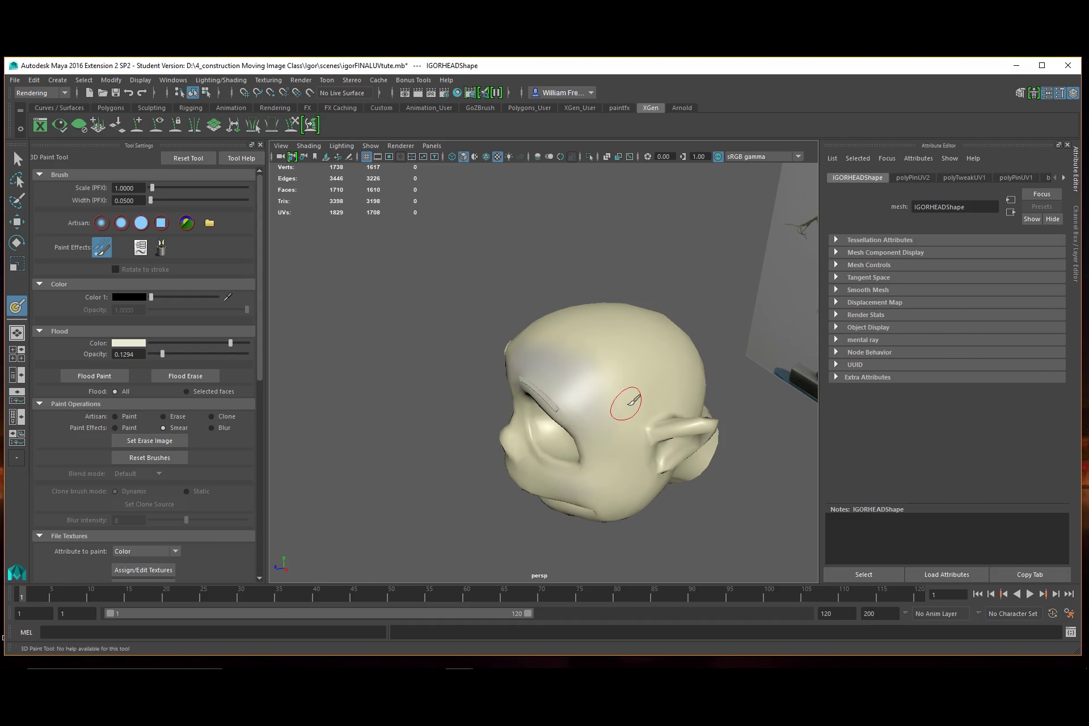
mouse_move(546, 355)
alt+right_down()
mouse_move(547, 377)
mouse_move(705, 437)
mouse_move(774, 376)
alt+right_up()
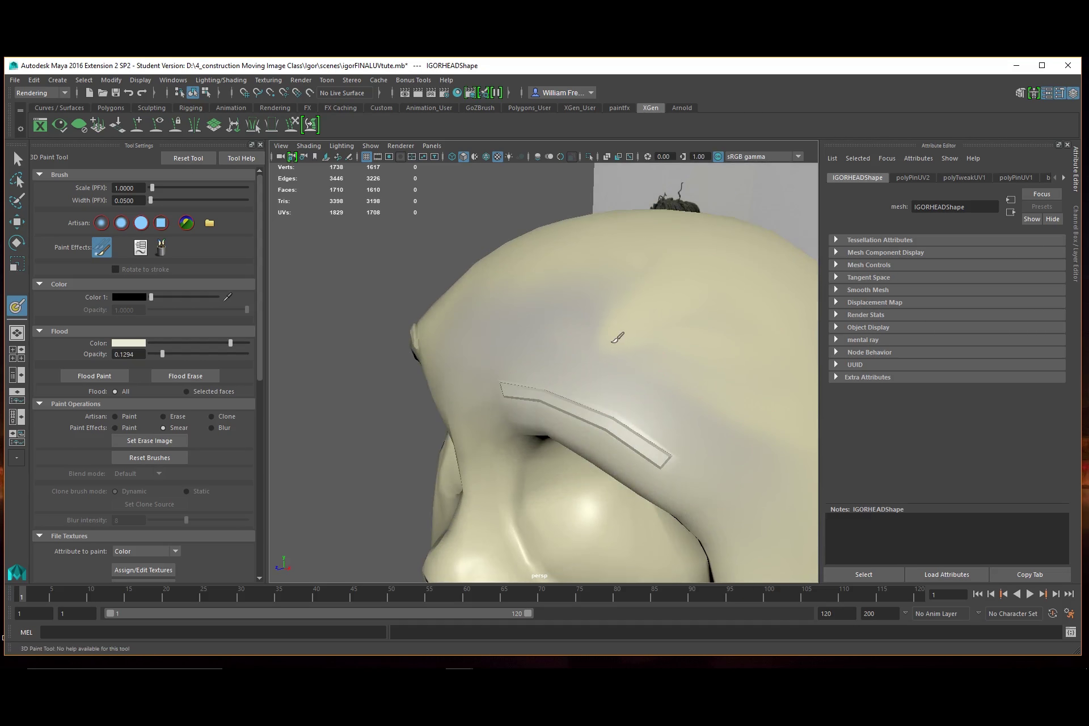
alt+drag(692, 285, 644, 331)
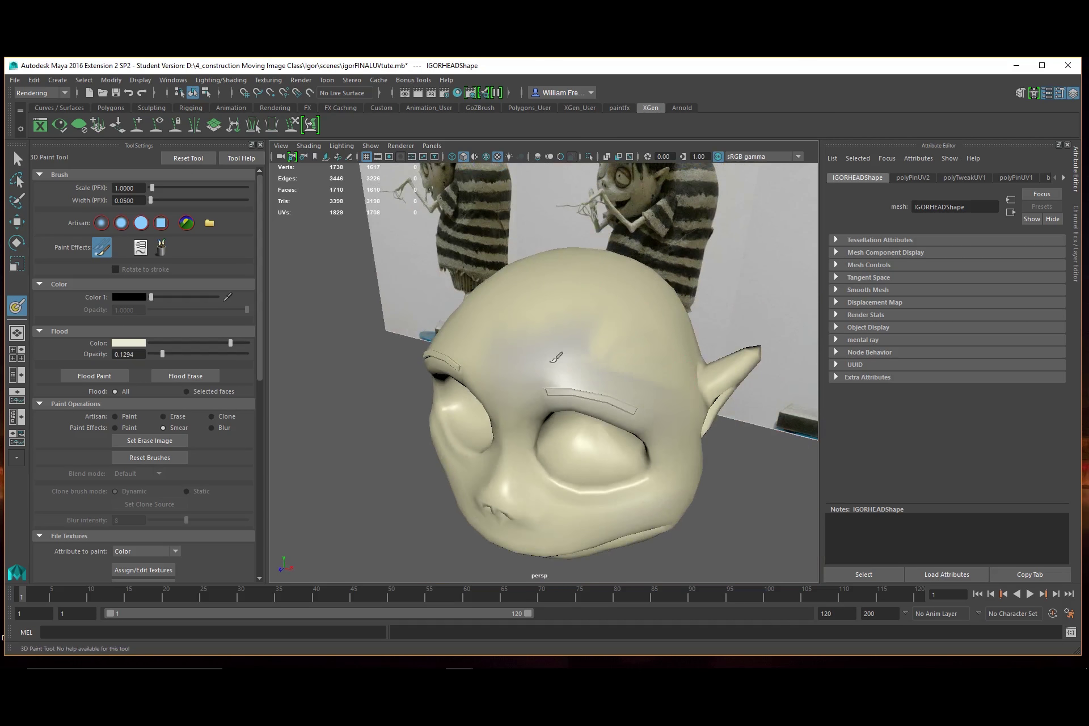
mouse_move(641, 366)
mouse_down()
mouse_move(564, 329)
mouse_move(642, 372)
mouse_move(609, 337)
mouse_move(644, 341)
mouse_move(596, 352)
mouse_up()
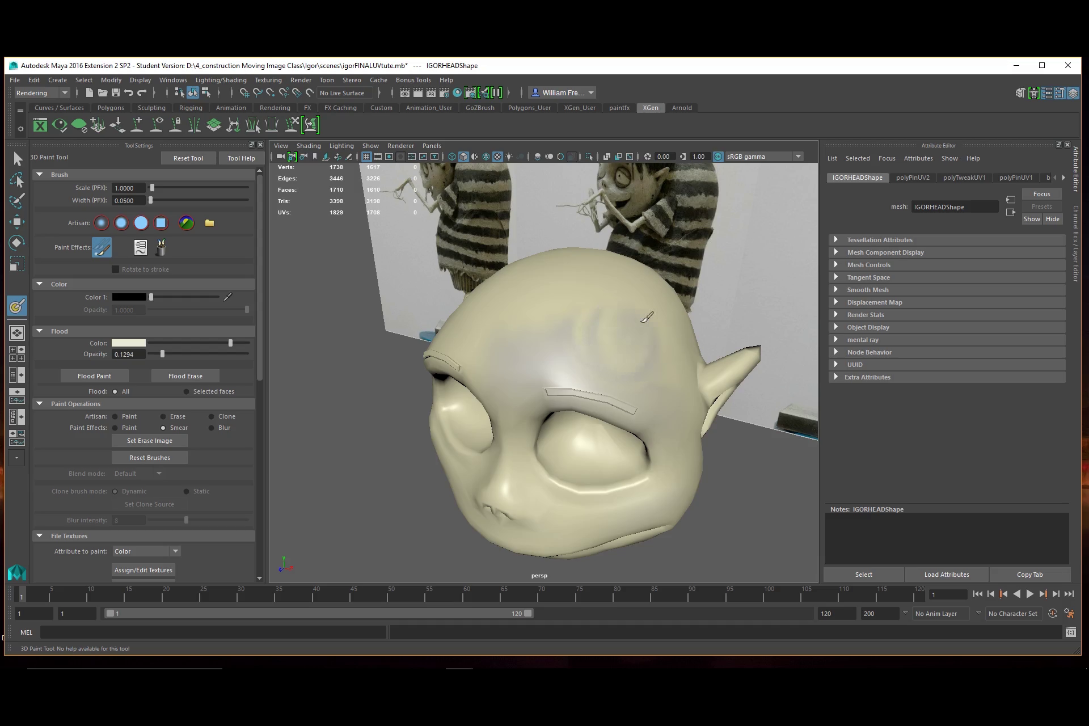
alt+drag(674, 374, 645, 352)
click(211, 429)
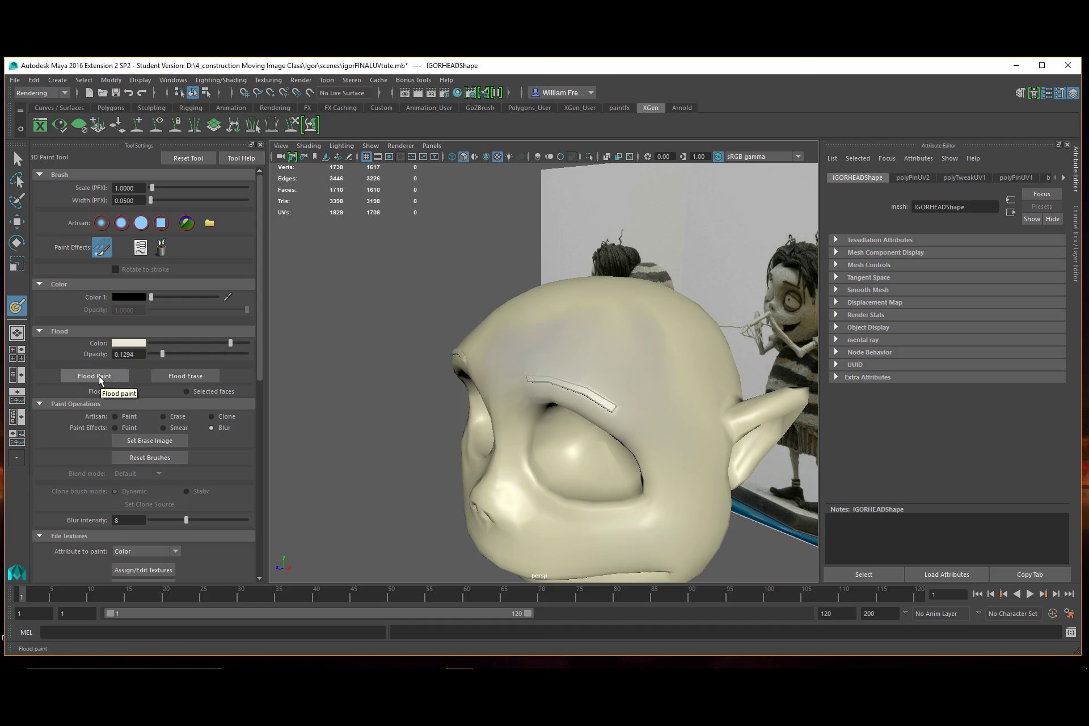
- Pick a darker khaki flood color from the color history and flood paint the head with it
click(129, 343)
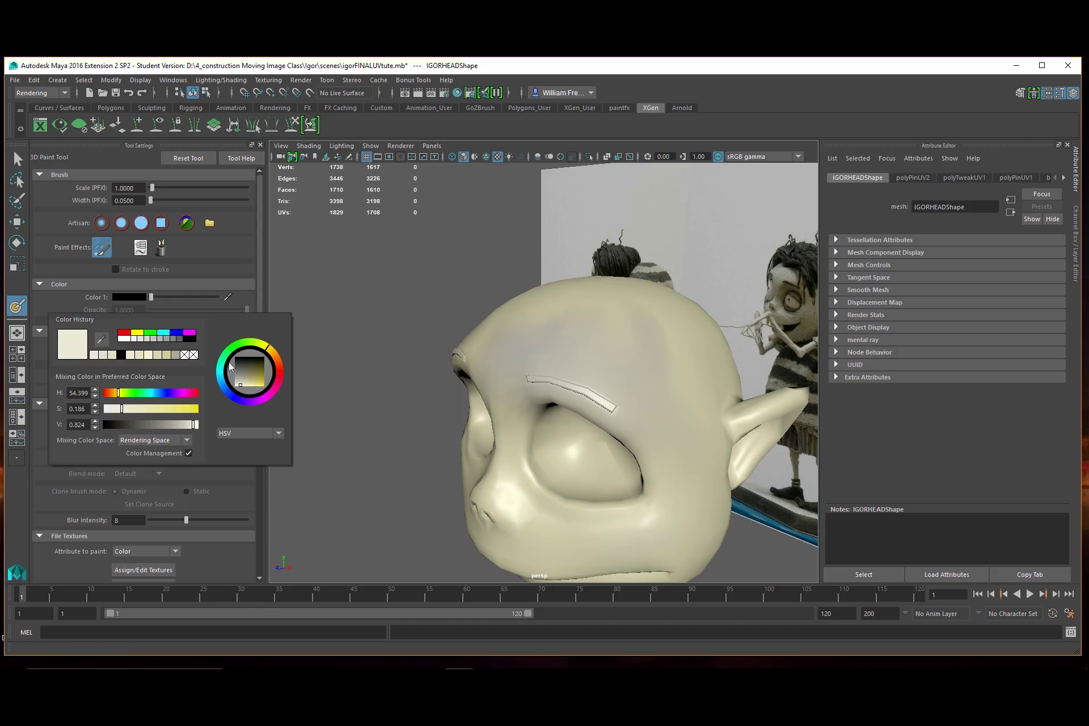
click(167, 353)
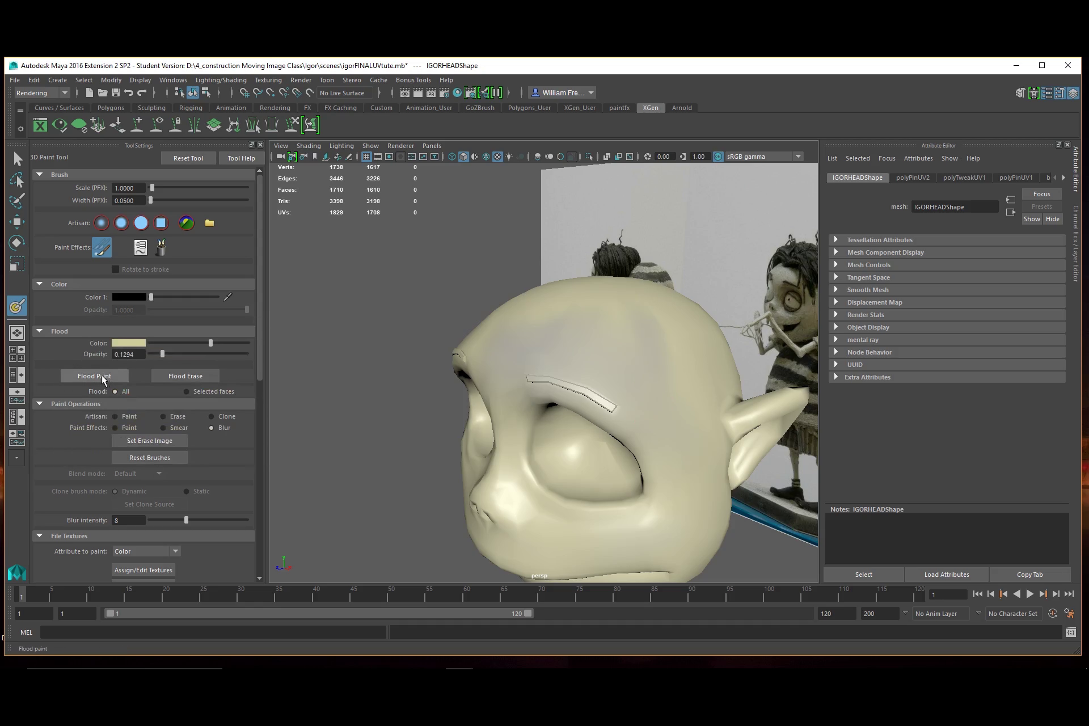
click(94, 376)
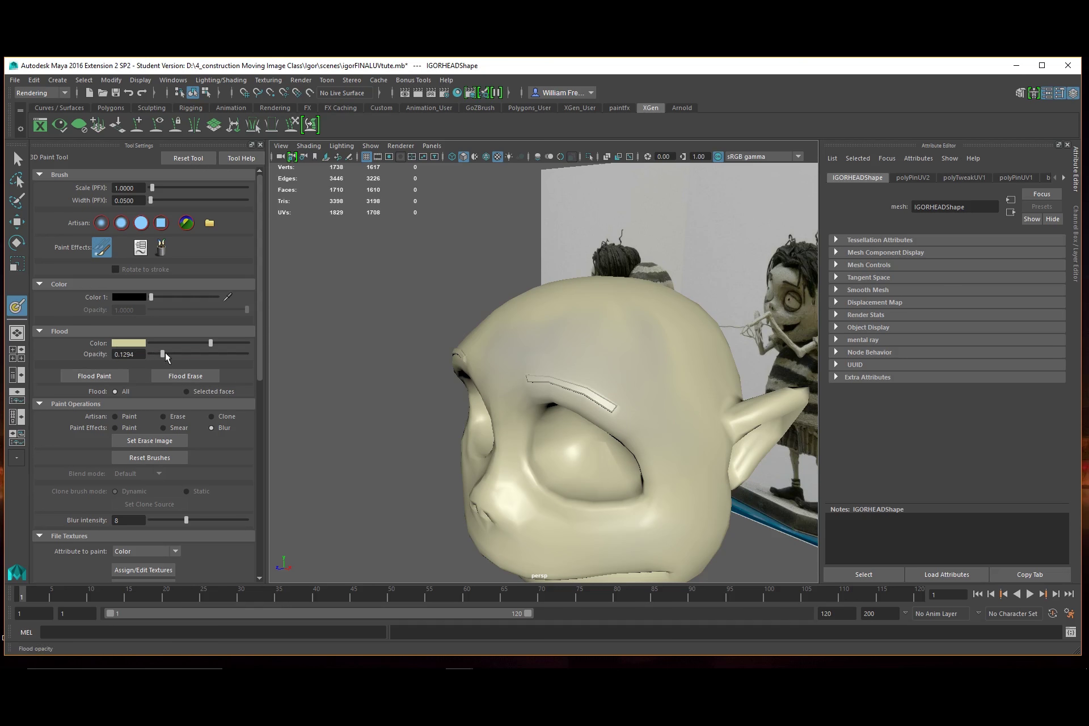
- Raise the flood opacity to 1.0 and flood the whole head with the khaki color
alt+drag(595, 366, 570, 379)
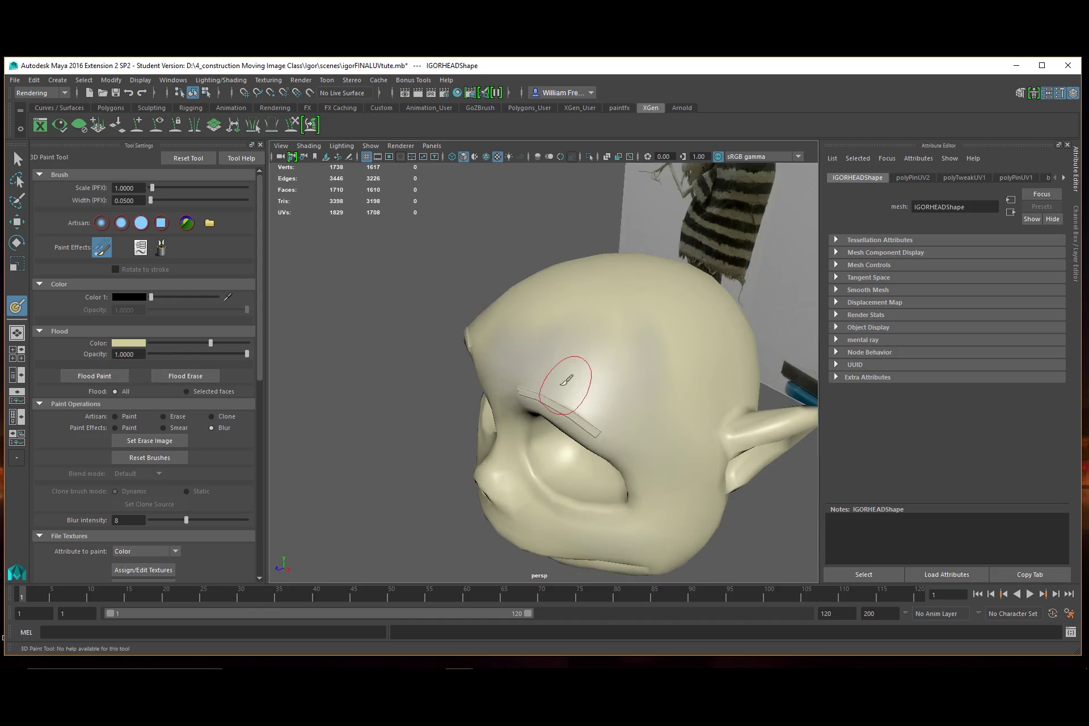
scroll(588, 389, up, 3)
click(97, 376)
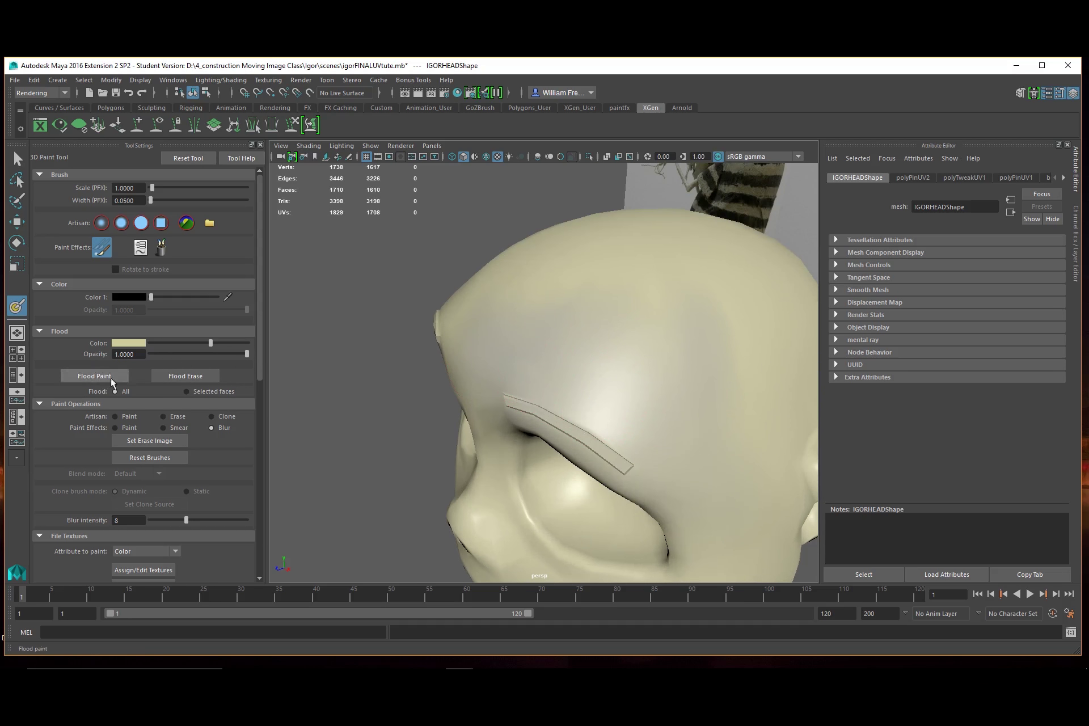
mouse_move(573, 334)
alt+mouse_down()
mouse_move(456, 438)
mouse_move(518, 418)
alt+mouse_up()
mouse_move(517, 419)
alt+right_down()
mouse_move(600, 457)
mouse_move(608, 433)
alt+right_up()
alt+middle_drag(608, 433, 556, 376)
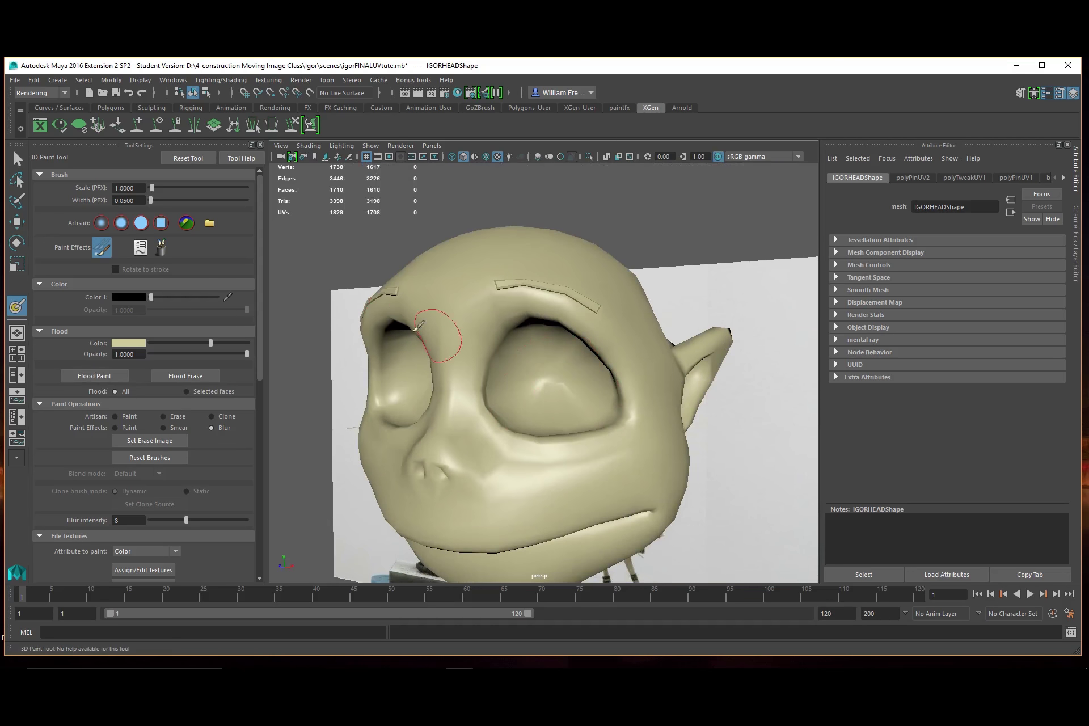
- Choose the airTranspRed.mel airbrush from the Paint Effects examples and keep the brush browser clear of the head
click(163, 248)
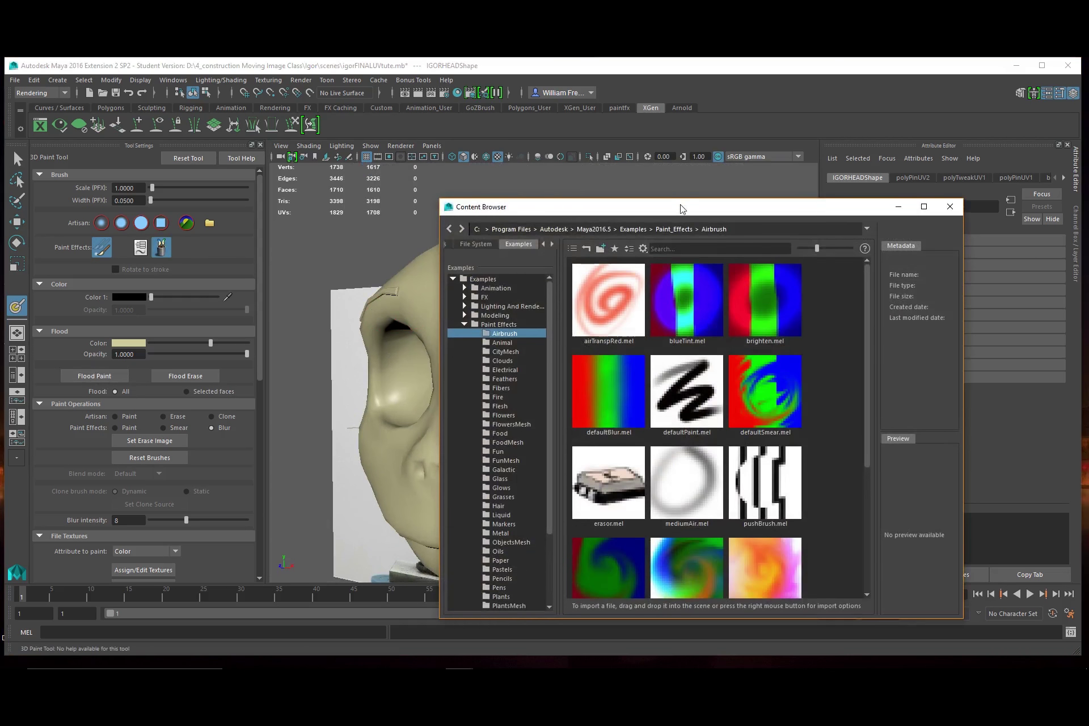
drag(682, 208, 803, 162)
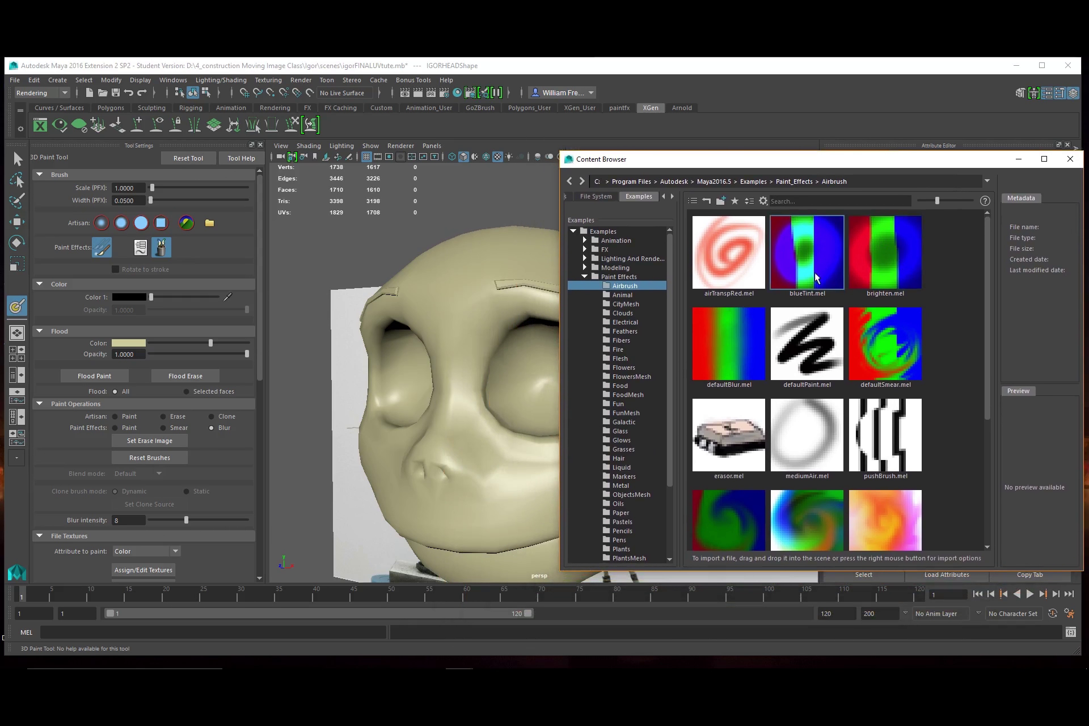
click(735, 259)
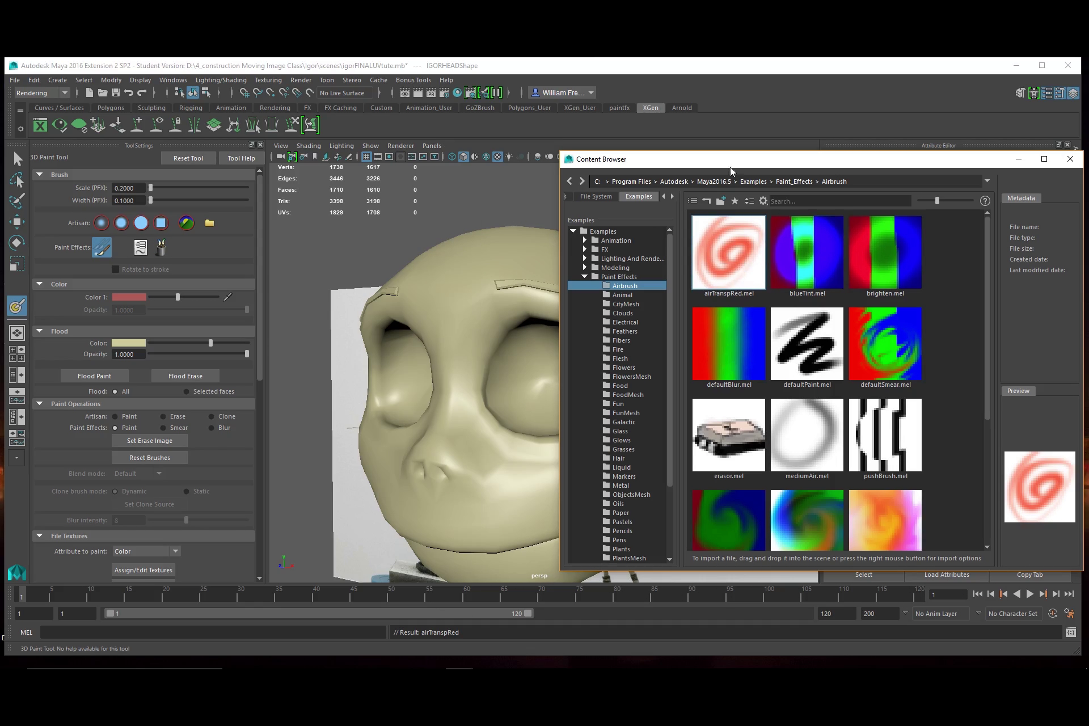
drag(738, 167, 882, 169)
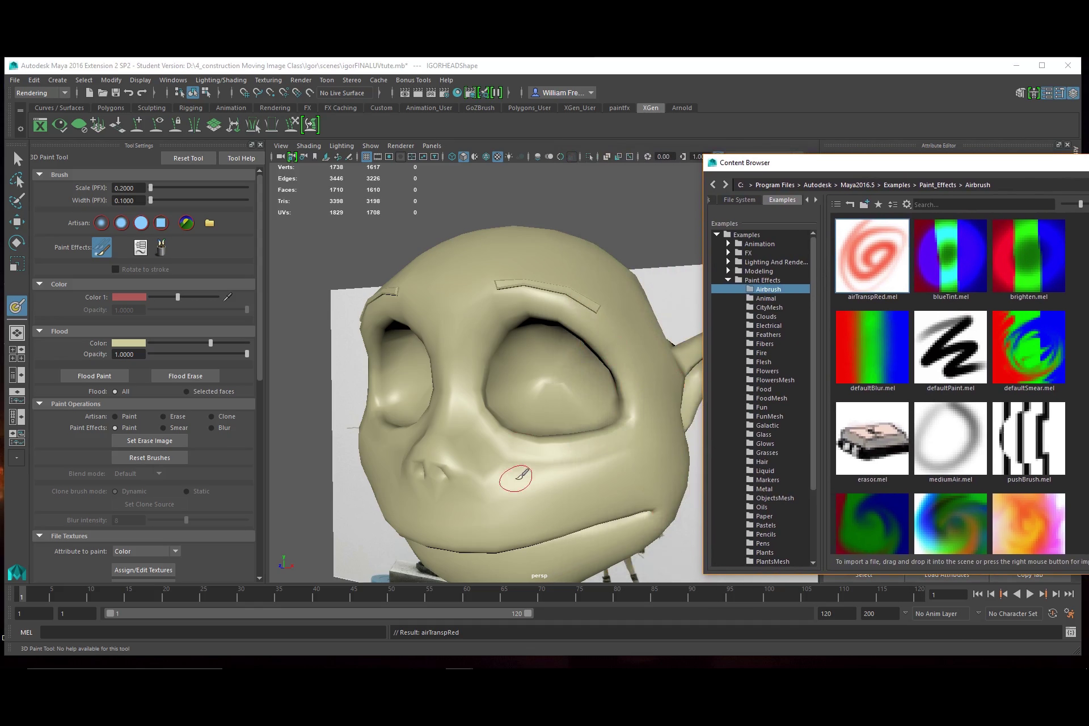
- Paint a red patch across the cheek below the eye and soften it with the defaultBlur.mel brush
mouse_move(497, 469)
mouse_down()
mouse_move(607, 492)
mouse_move(667, 459)
mouse_move(553, 474)
mouse_move(639, 472)
mouse_up()
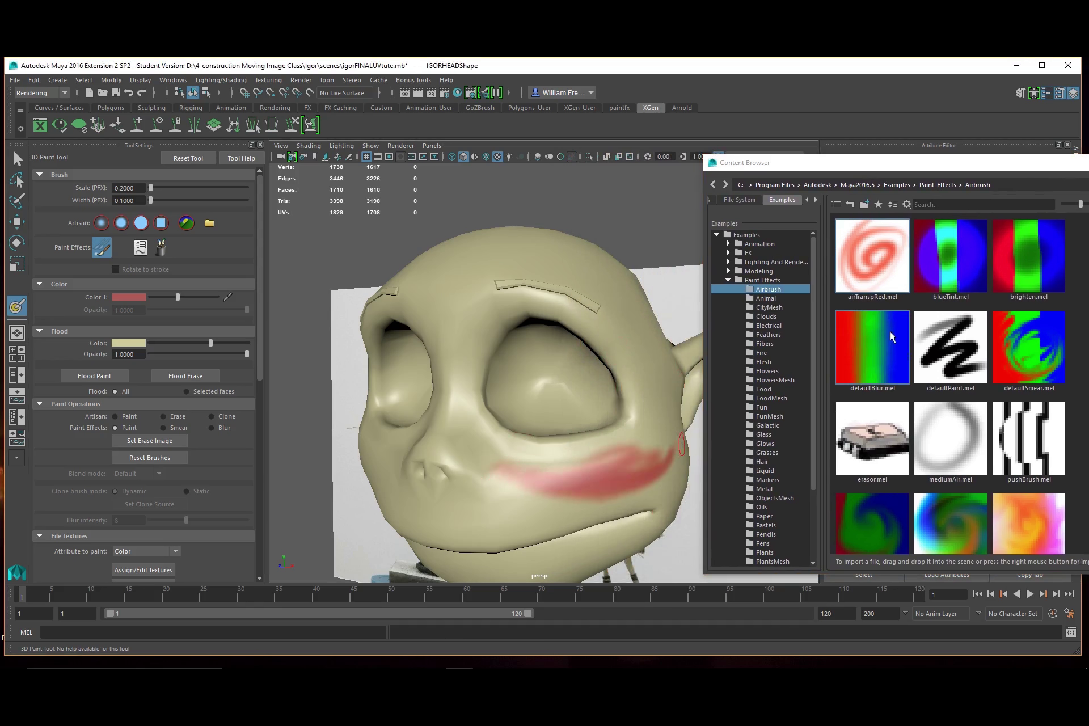
click(887, 356)
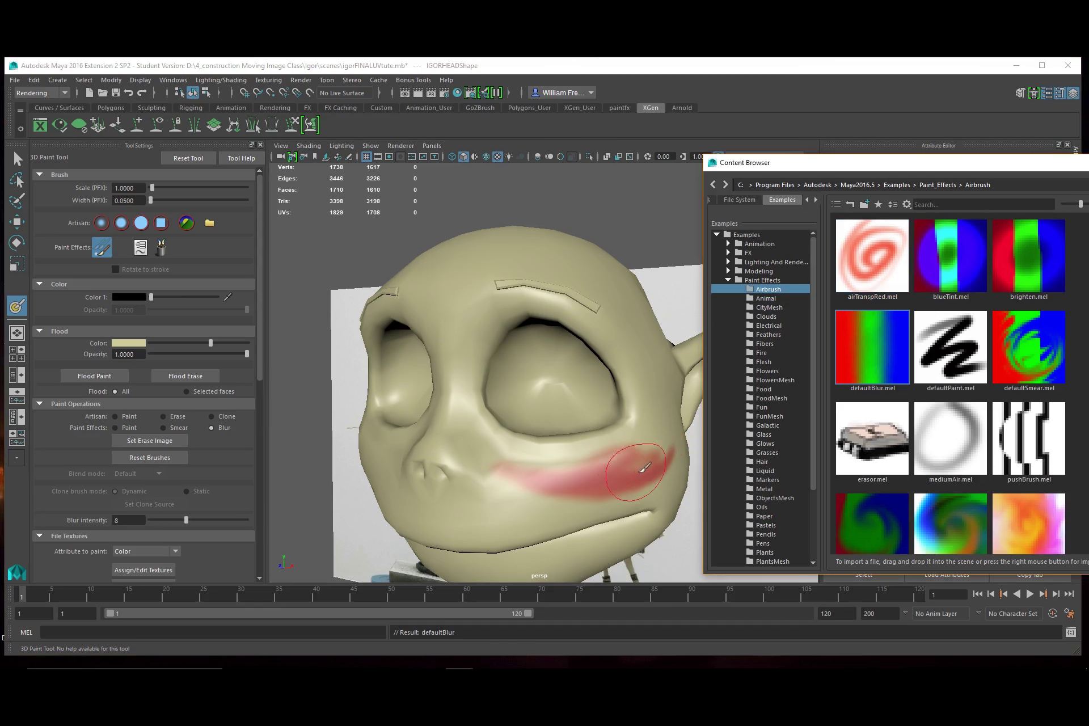
mouse_move(581, 476)
mouse_down()
mouse_move(618, 478)
mouse_move(559, 473)
mouse_move(600, 462)
mouse_up()
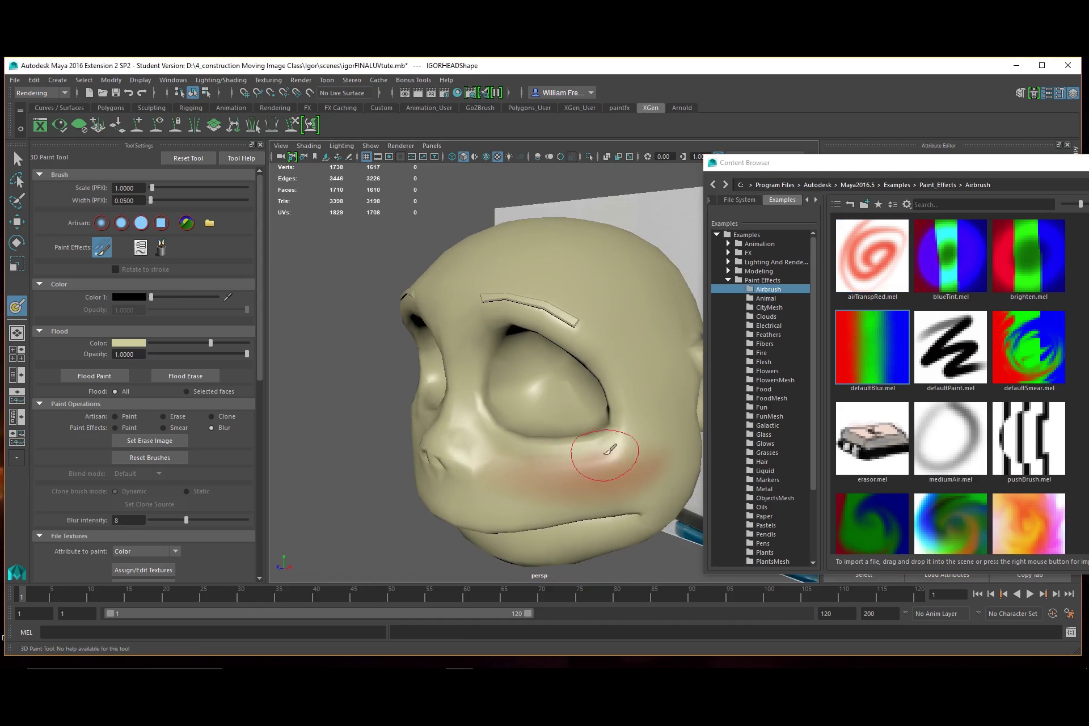
- Try the erasor.mel brush on the cheek's red patch and stroke up beside the eye toward the temple
click(871, 446)
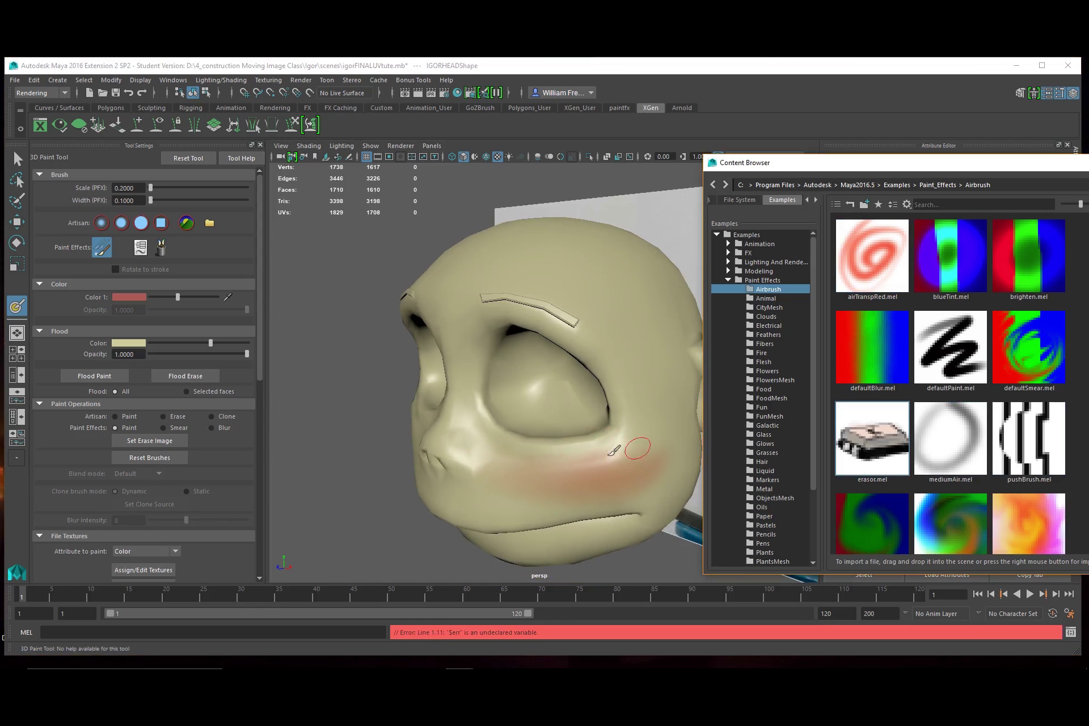
mouse_move(652, 462)
mouse_down()
mouse_move(546, 472)
mouse_move(610, 480)
mouse_up()
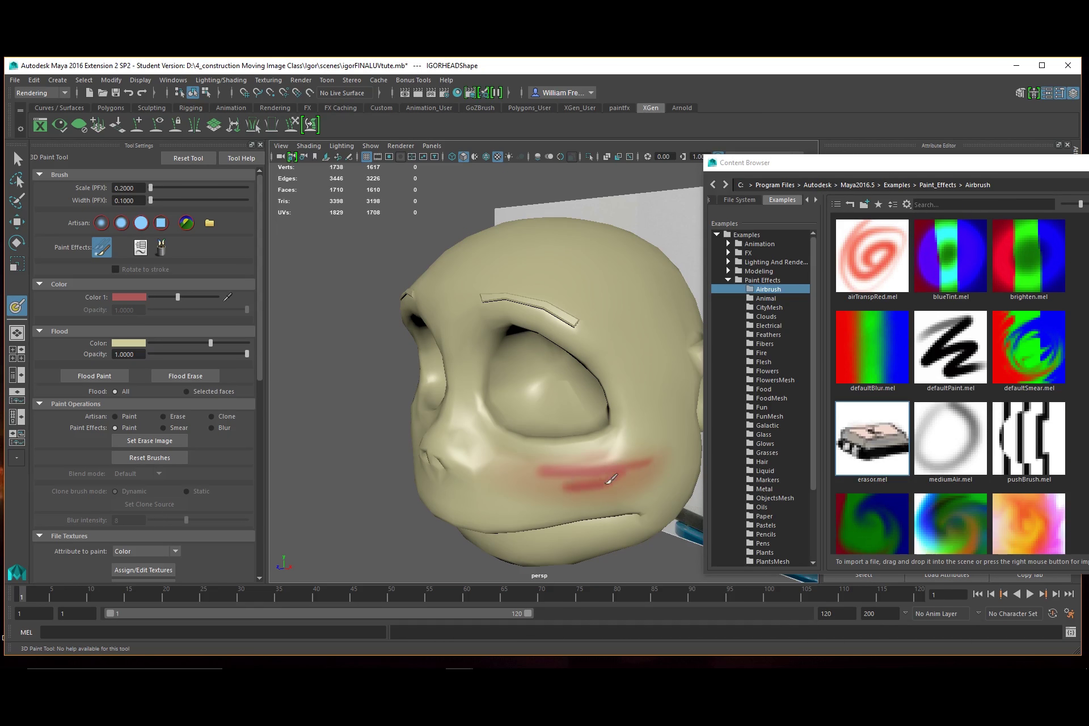
click(883, 444)
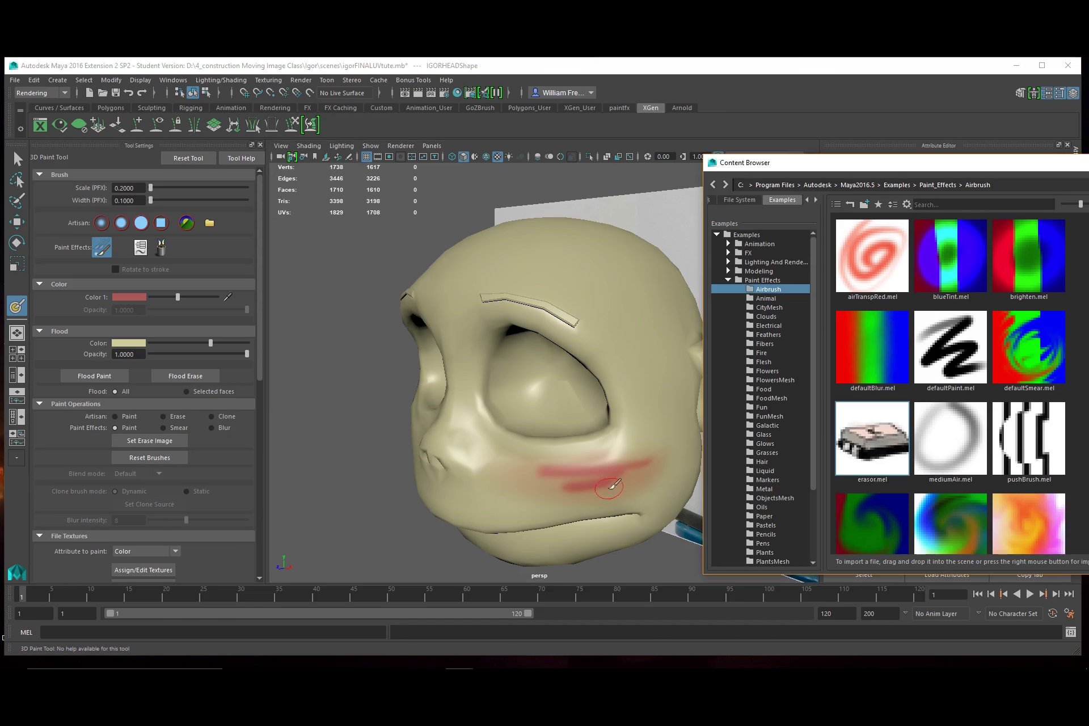
alt+drag(601, 490, 658, 344)
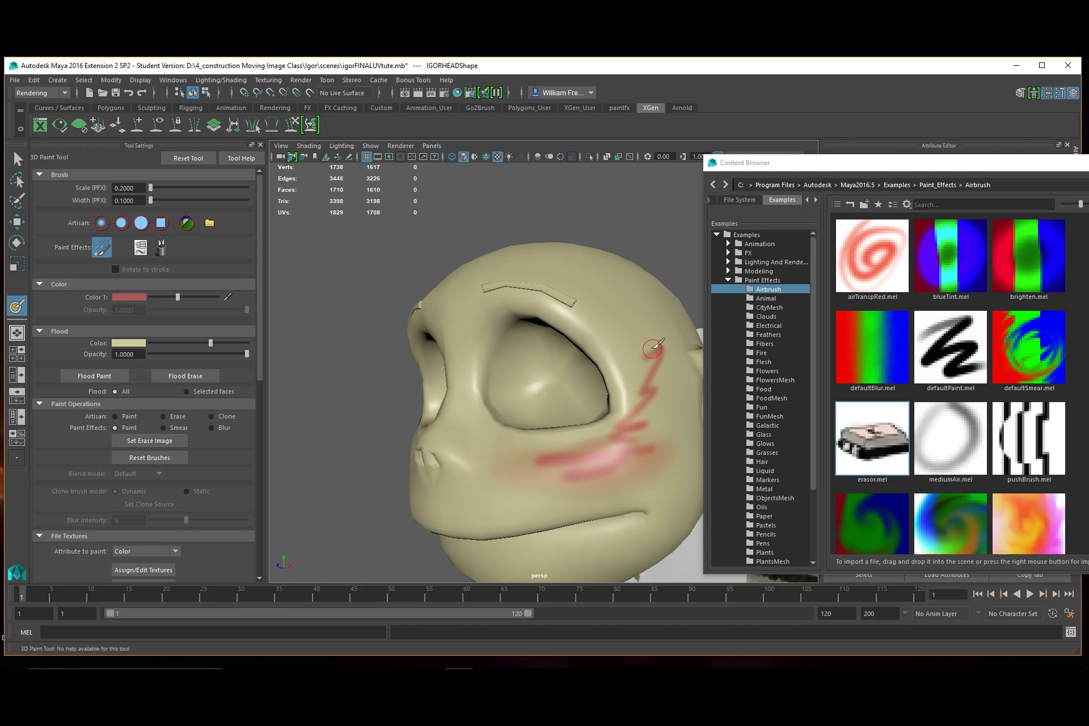
alt+drag(642, 411, 603, 421)
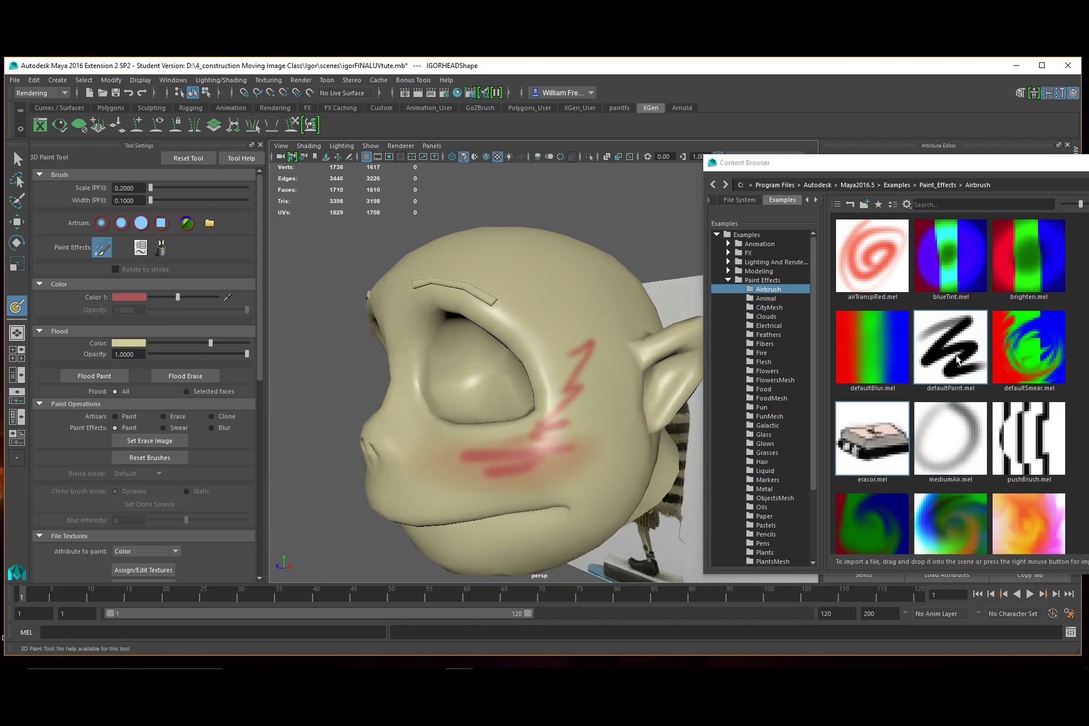
- Try a black defaultPaint.mel stroke across the cheek and push it around with the pushBrush.mel brush
click(957, 360)
mouse_move(454, 463)
mouse_down()
mouse_move(593, 427)
mouse_move(574, 433)
mouse_move(584, 447)
mouse_up()
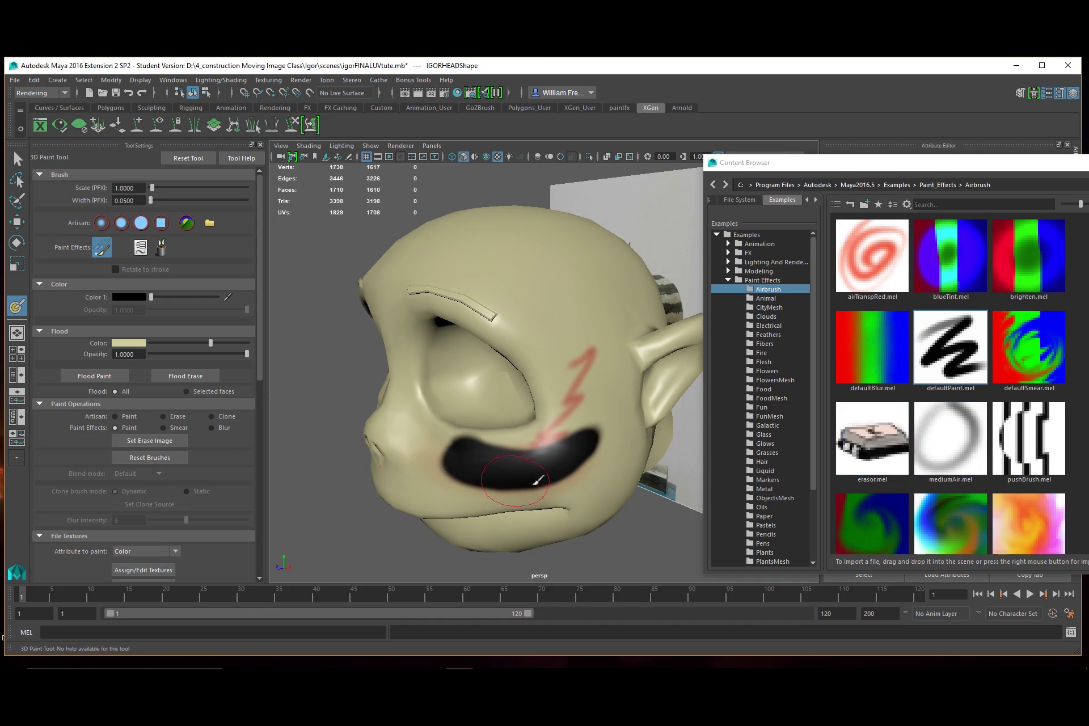
click(1033, 447)
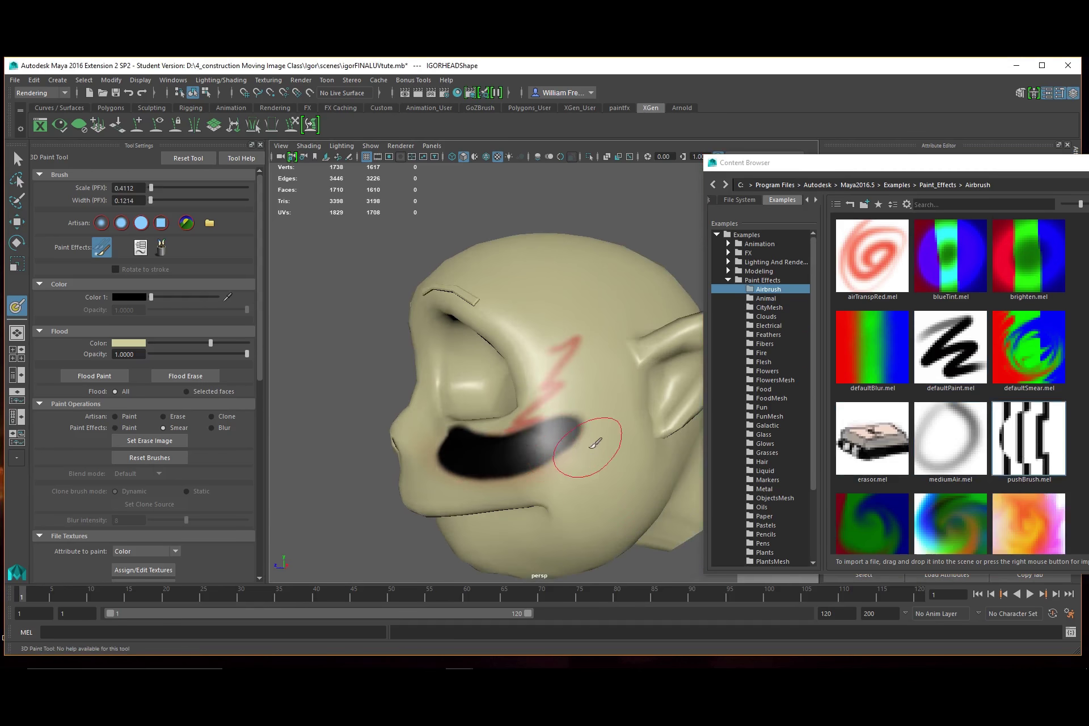
mouse_move(589, 448)
mouse_down()
mouse_move(551, 449)
mouse_move(590, 412)
mouse_move(562, 422)
mouse_move(575, 358)
mouse_move(545, 420)
mouse_move(491, 475)
mouse_move(535, 454)
mouse_up()
mouse_move(416, 446)
mouse_down()
mouse_move(451, 483)
mouse_move(550, 468)
mouse_move(450, 457)
mouse_move(576, 464)
mouse_move(564, 413)
mouse_move(426, 442)
mouse_up()
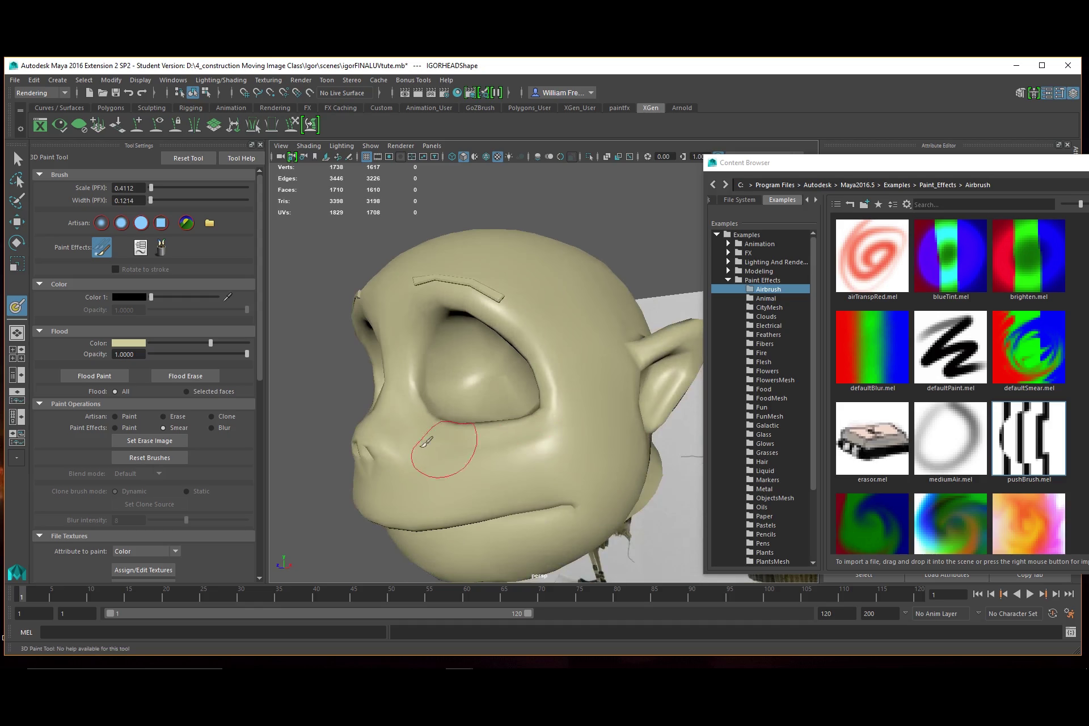
- Paint a dark streak across the cheek above the mouth with mediumAir.mel and smear it with defaultSmear.mel
click(947, 447)
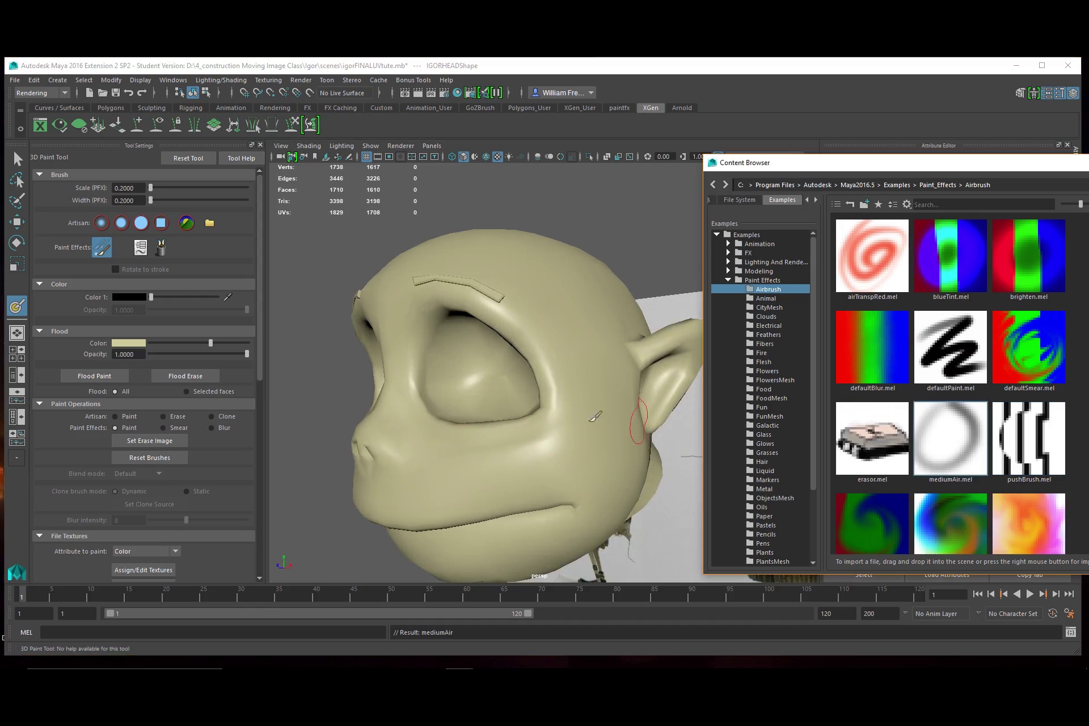
mouse_move(539, 468)
mouse_down()
mouse_move(417, 474)
mouse_move(569, 446)
mouse_move(510, 463)
mouse_up()
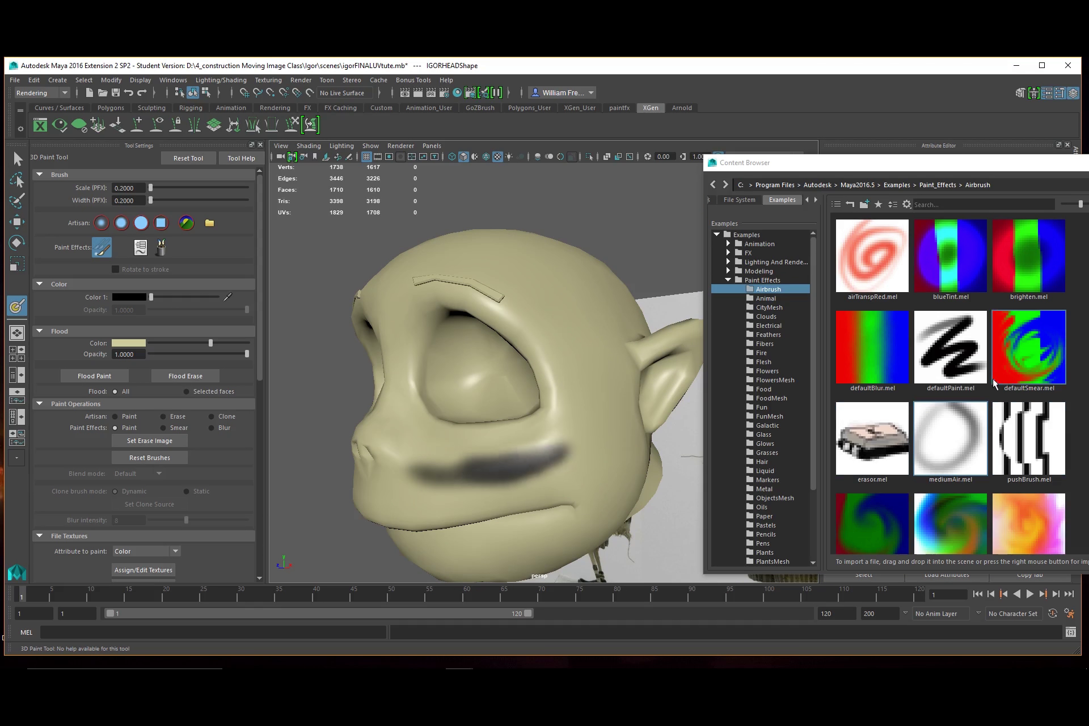
click(1024, 357)
mouse_move(561, 437)
mouse_down()
mouse_move(562, 464)
mouse_move(546, 476)
mouse_move(492, 479)
mouse_move(528, 488)
mouse_move(397, 468)
mouse_move(468, 455)
mouse_move(534, 465)
mouse_move(590, 434)
mouse_move(543, 449)
mouse_up()
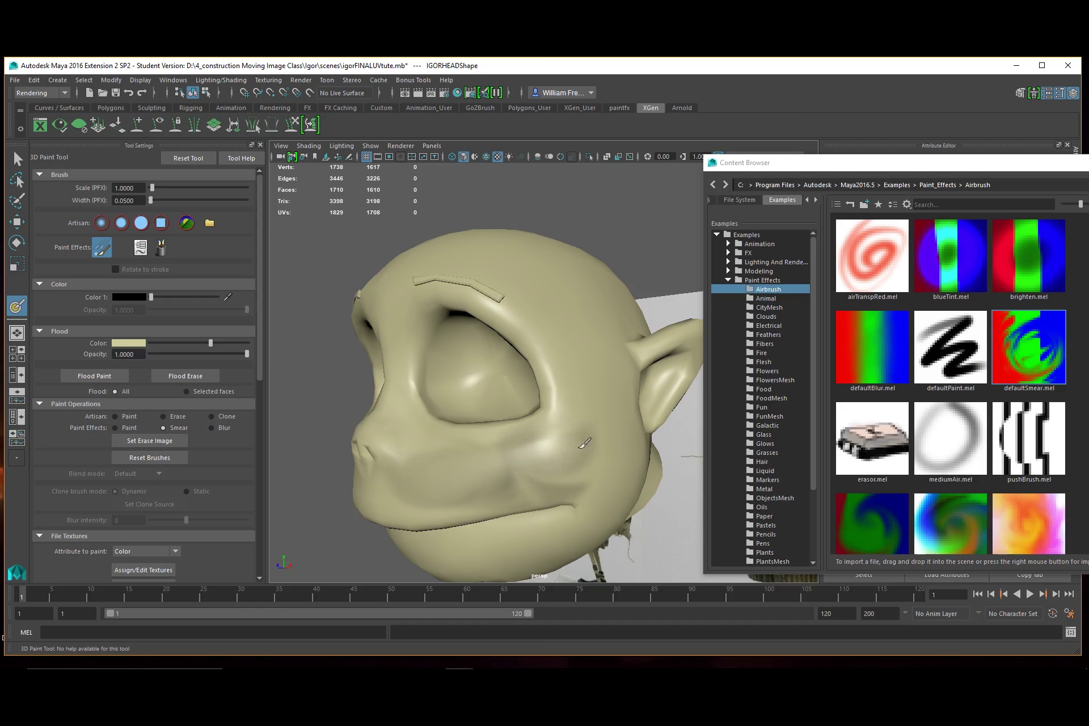
- Smear the color over the cheek, muzzle and temple with the smearColorSwirl.mel brush and inspect the side of the head
scroll(983, 440, down, 3)
scroll(1015, 413, up, 3)
scroll(1030, 476, down, 3)
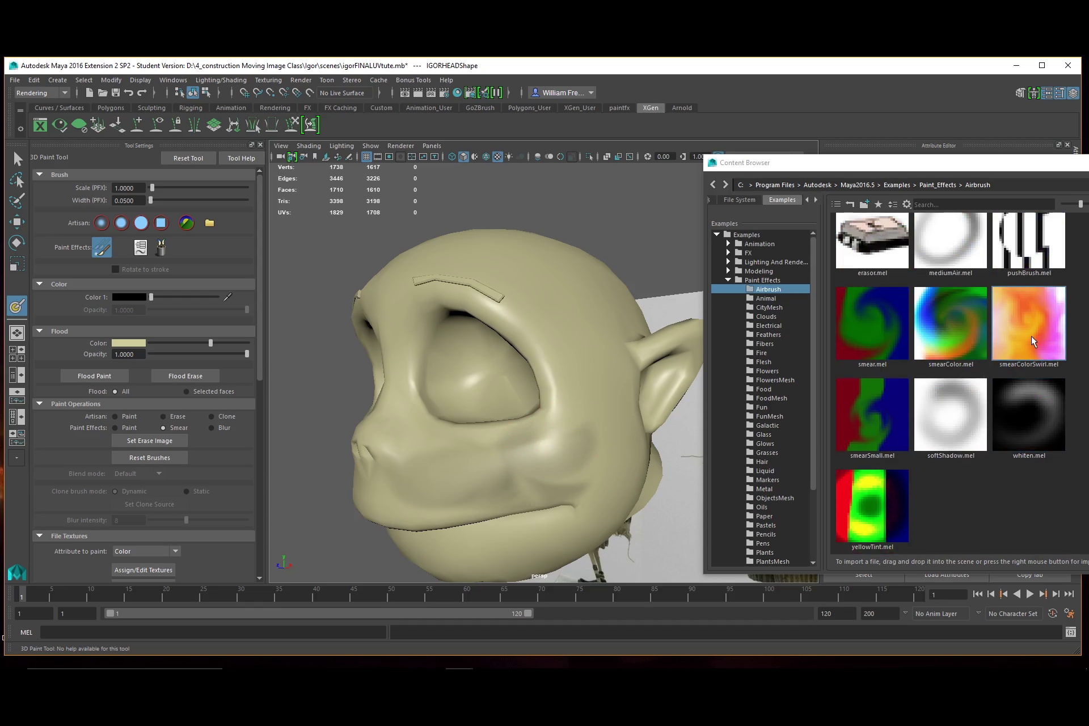
click(1030, 320)
mouse_move(560, 463)
mouse_down()
mouse_move(511, 454)
mouse_move(545, 471)
mouse_move(534, 467)
mouse_move(593, 431)
mouse_move(580, 337)
mouse_move(581, 348)
mouse_up()
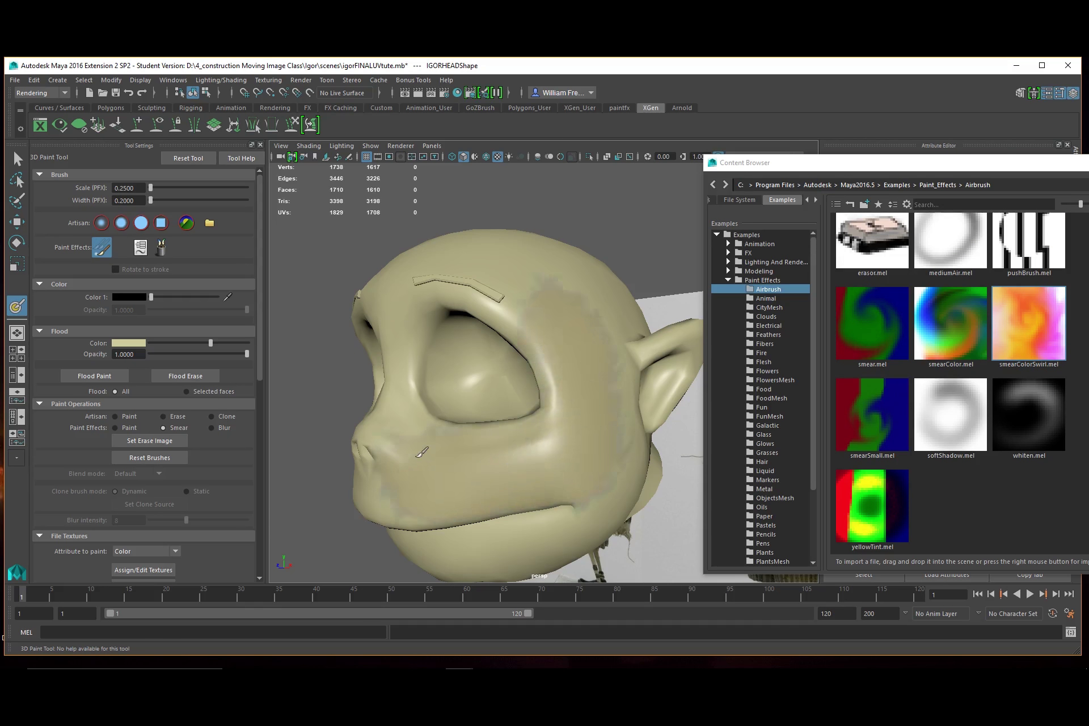
mouse_move(602, 309)
alt+mouse_down()
mouse_move(542, 315)
mouse_move(514, 338)
alt+mouse_up()
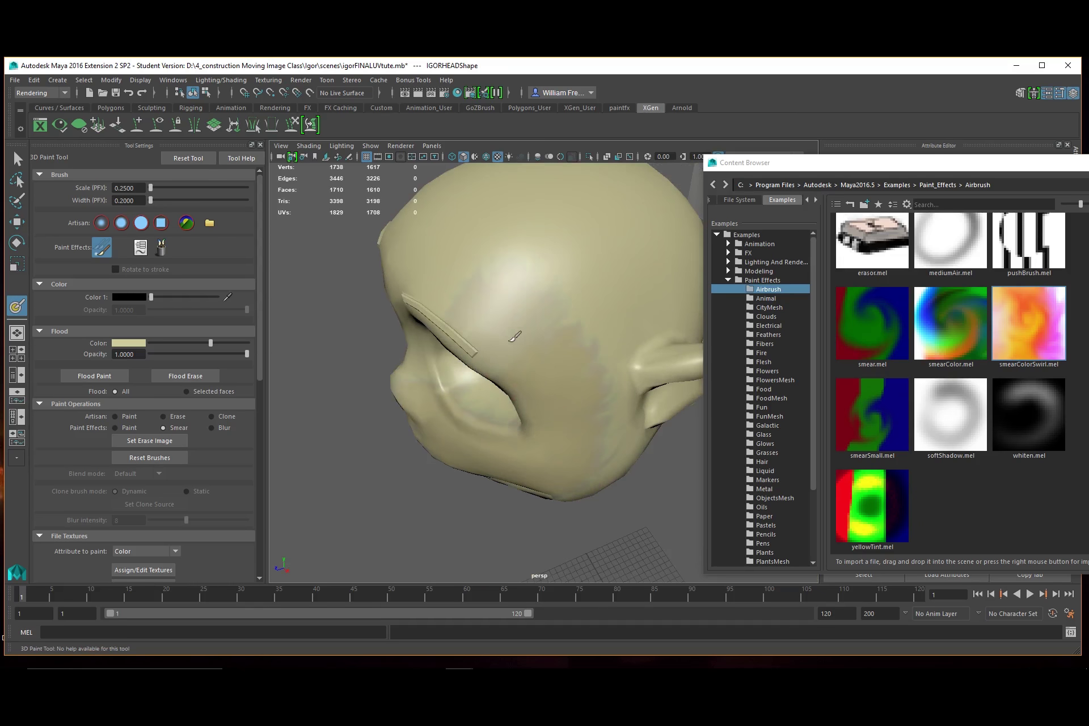
alt+drag(569, 399, 575, 412)
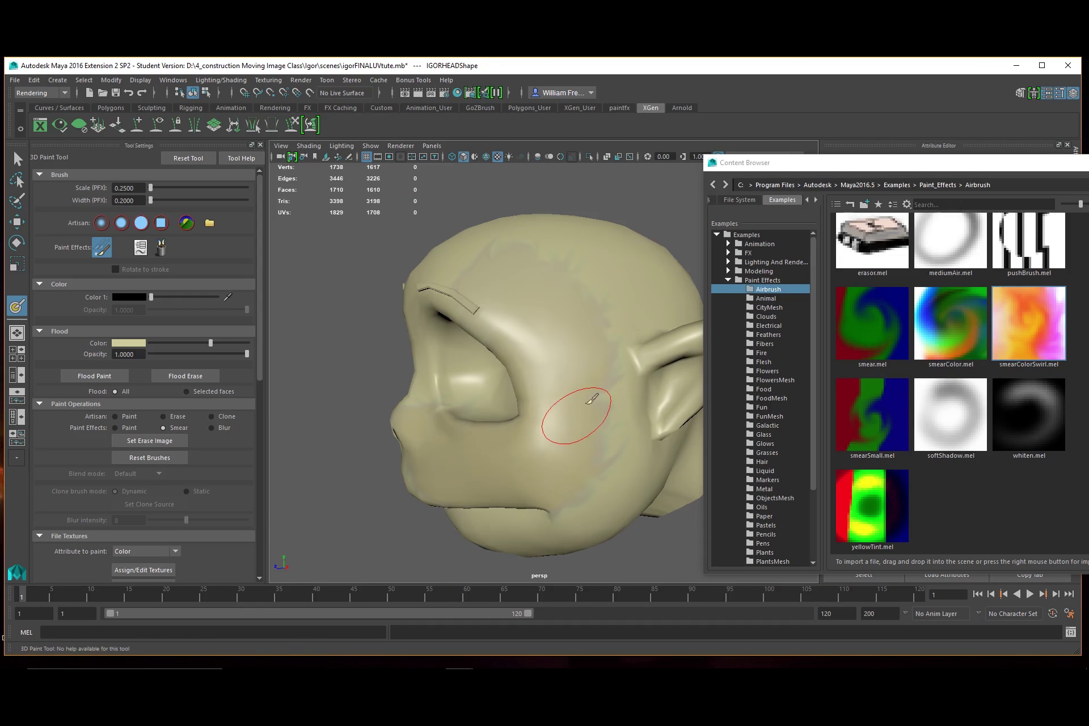
- Brighten the cheek between the eye and the ear with the whiten.mel airbrush
click(883, 432)
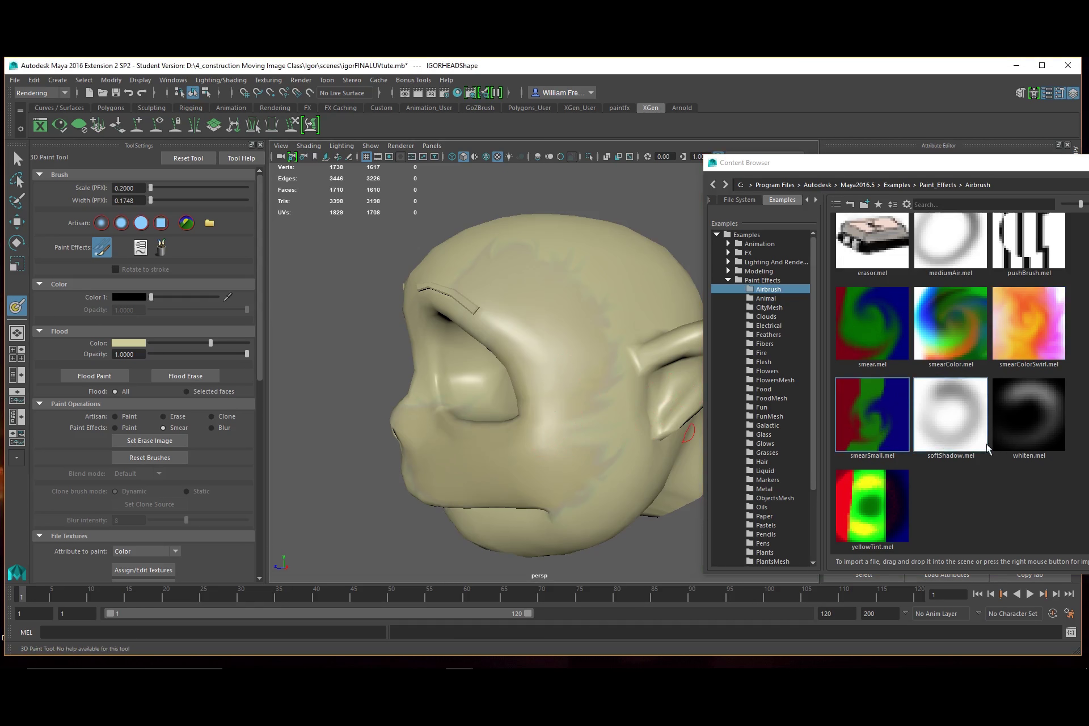
click(1052, 417)
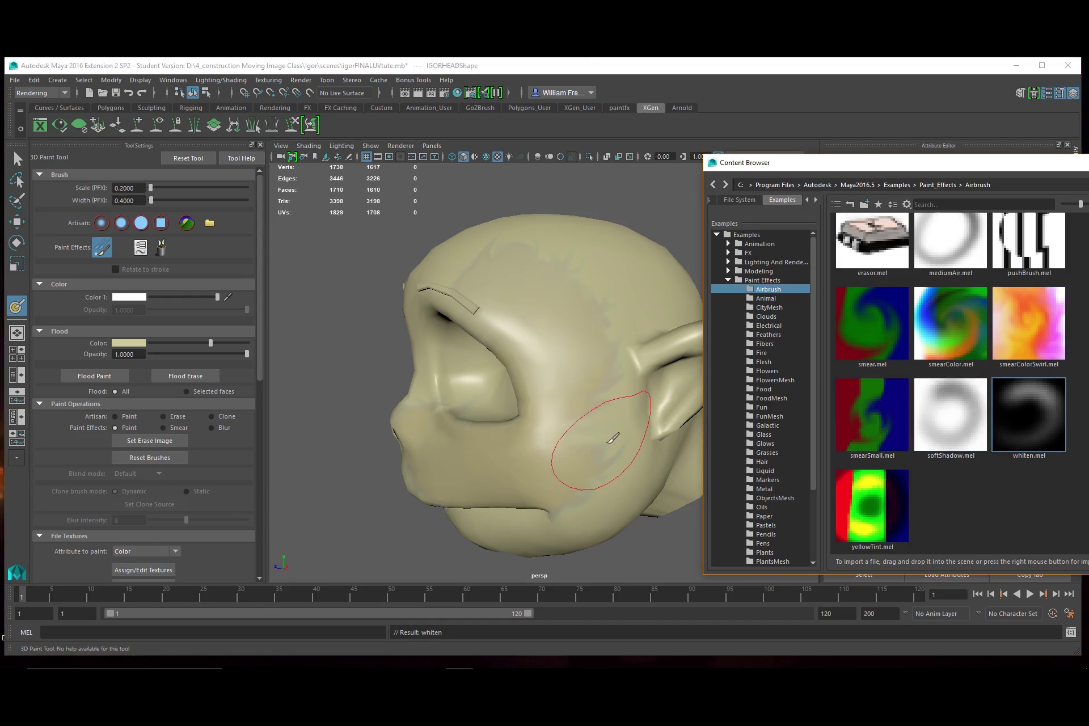
mouse_move(612, 439)
mouse_down()
mouse_move(584, 460)
mouse_move(596, 450)
mouse_move(559, 458)
mouse_move(601, 447)
mouse_move(576, 417)
mouse_move(569, 444)
mouse_move(607, 430)
mouse_up()
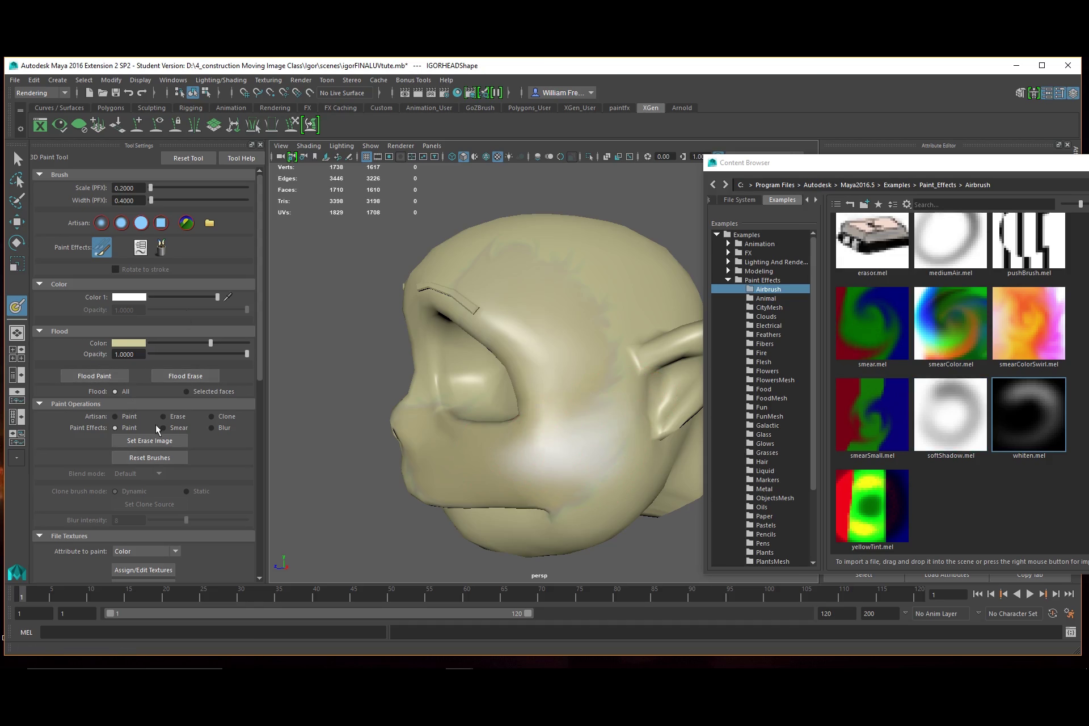
- Review the 3D Paint Tool's flood, paint operation, file texture, stroke, stylus pressure and display settings, including the paintable attributes
scroll(180, 445, down, 5)
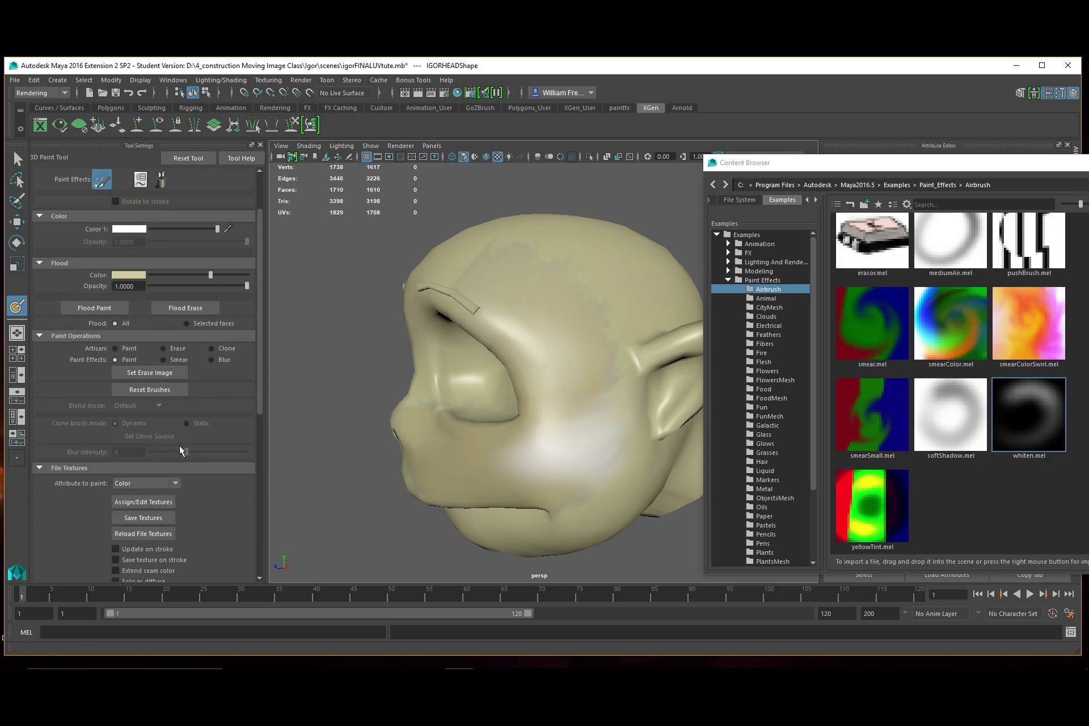
scroll(214, 466, down, 3)
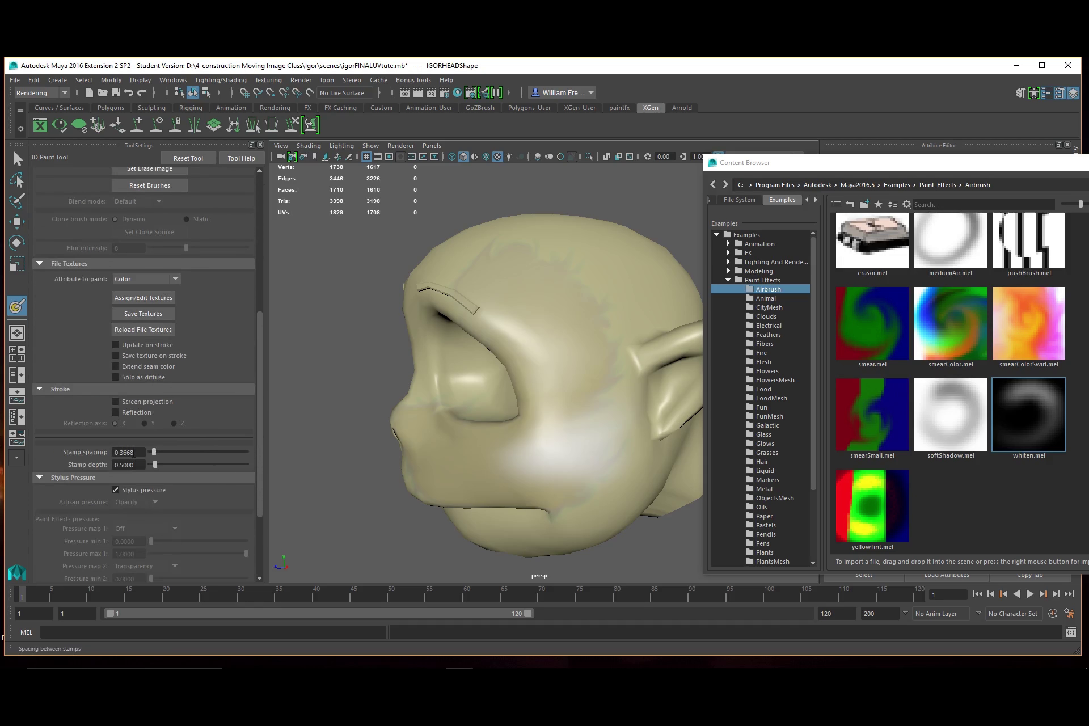
scroll(91, 478, down, 3)
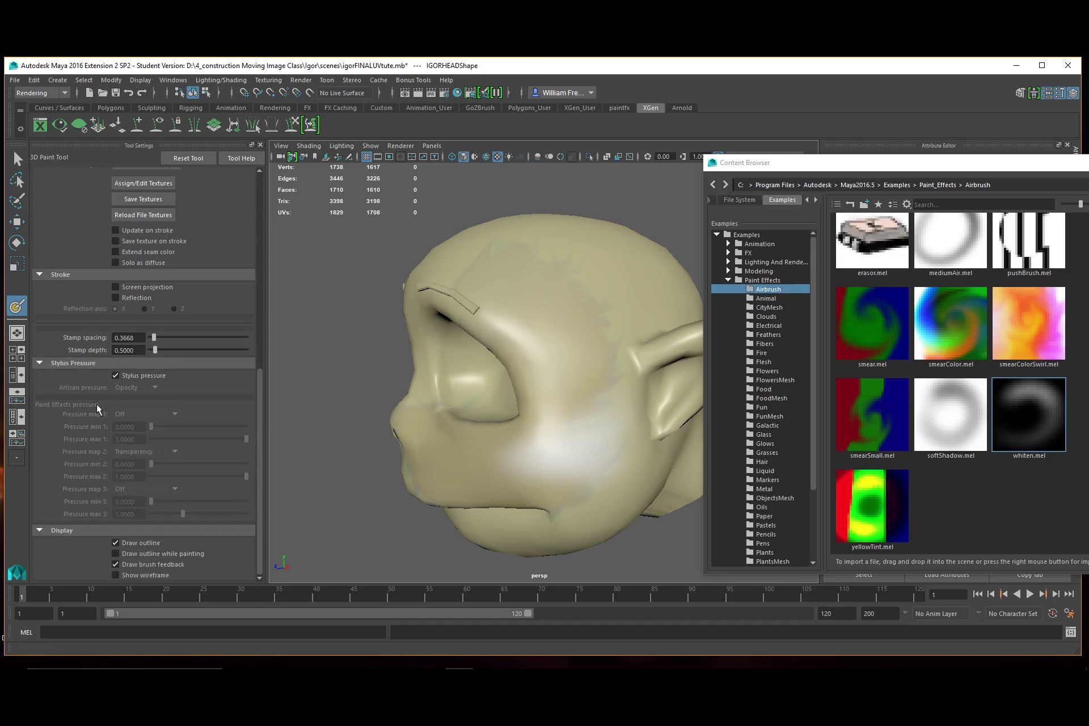
scroll(193, 404, up, 4)
scroll(204, 414, up, 1)
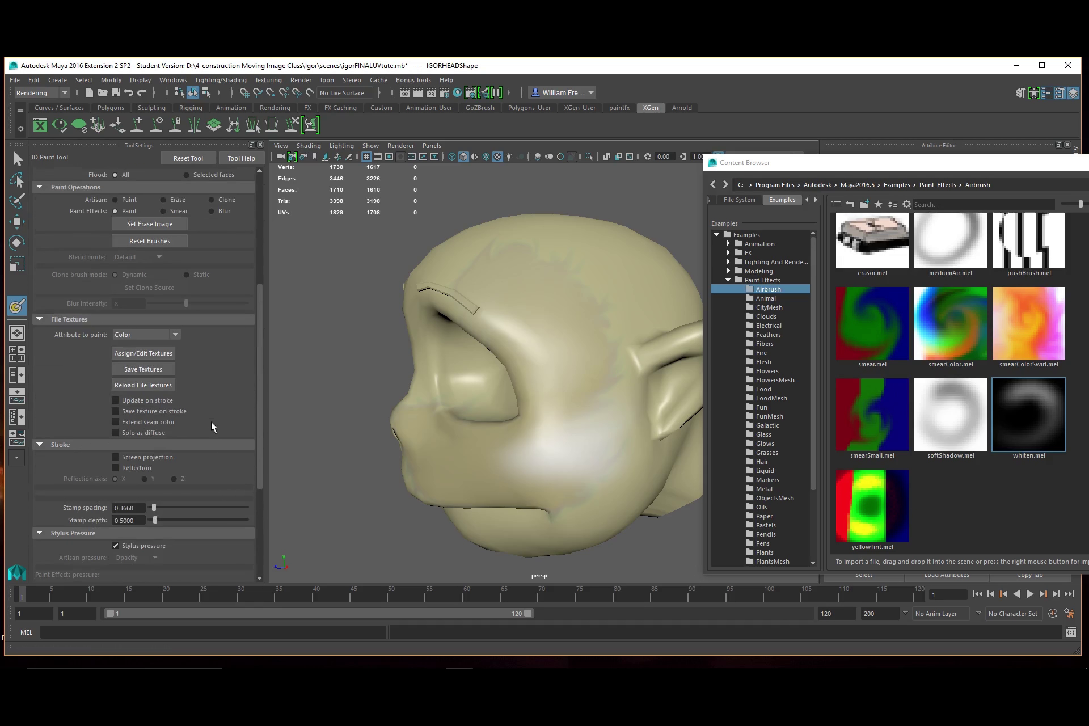
scroll(215, 425, up, 4)
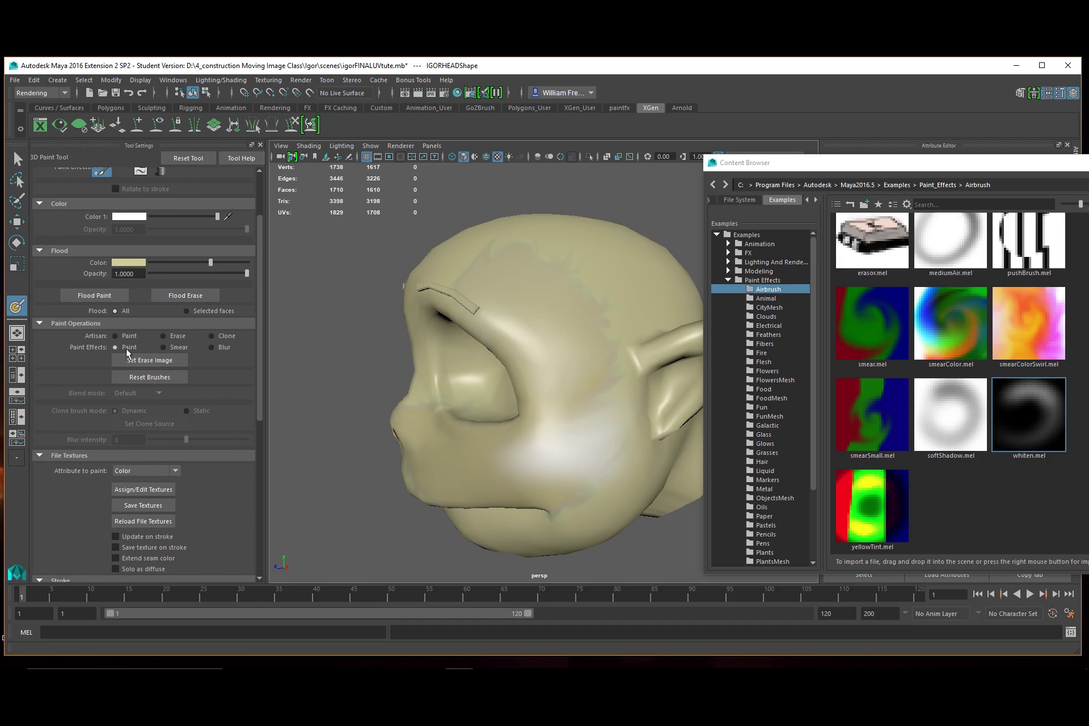
scroll(284, 347, up, 5)
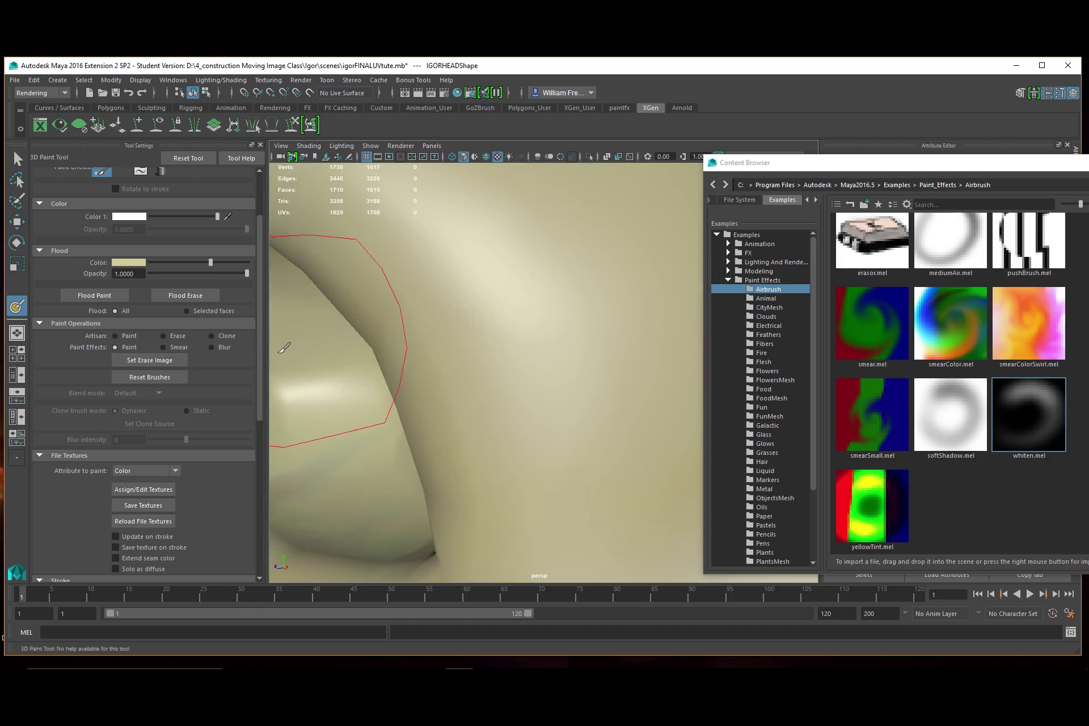
scroll(397, 363, down, 8)
scroll(426, 437, up, 2)
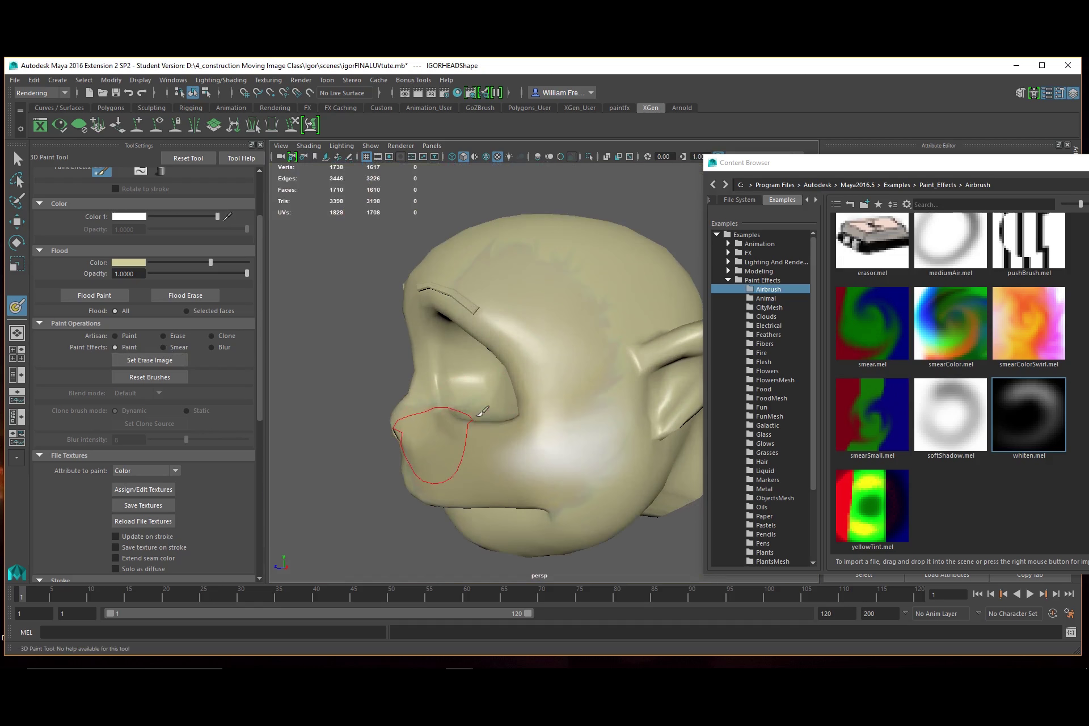
scroll(190, 287, up, 2)
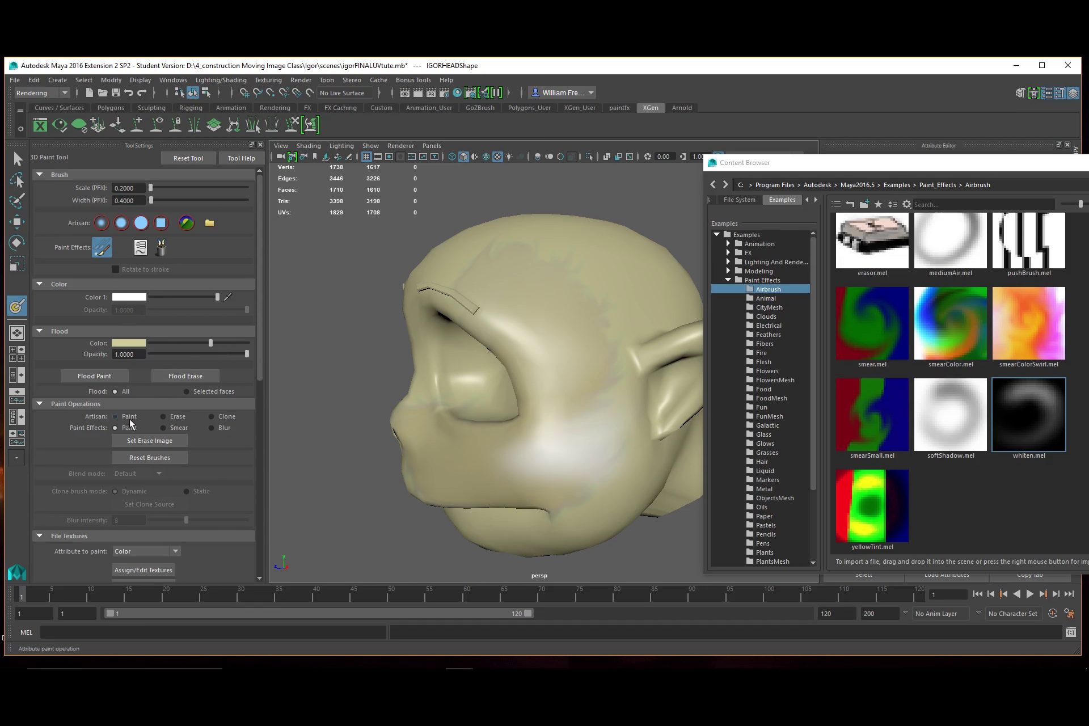
scroll(234, 446, down, 4)
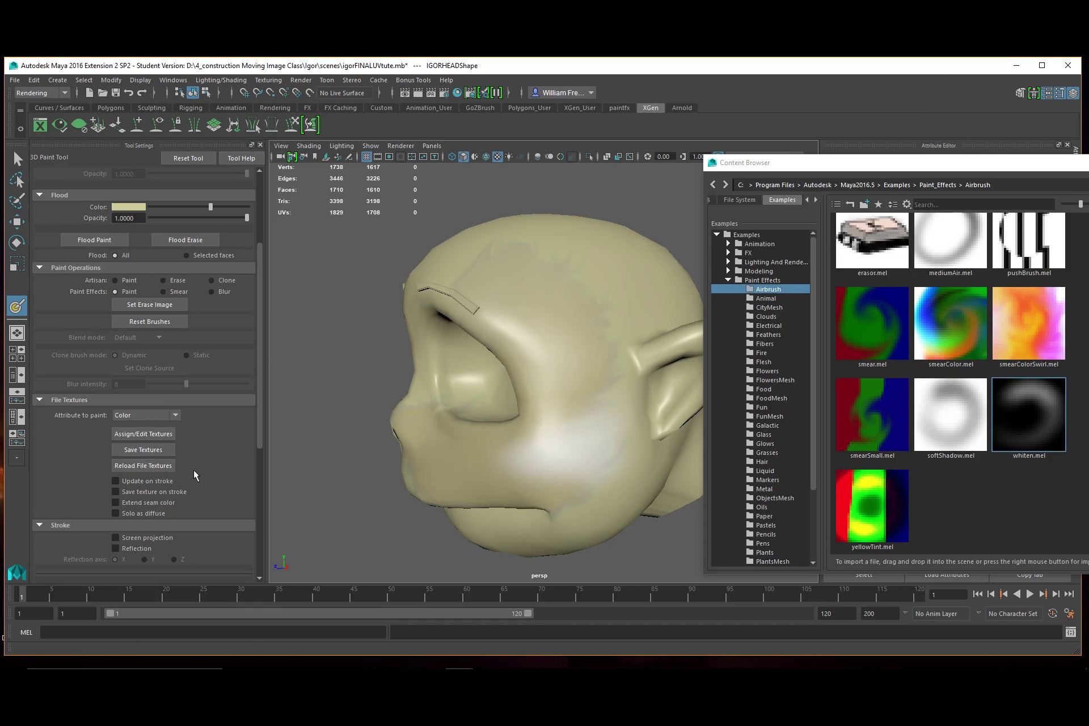
scroll(195, 476, down, 2)
scroll(207, 480, down, 2)
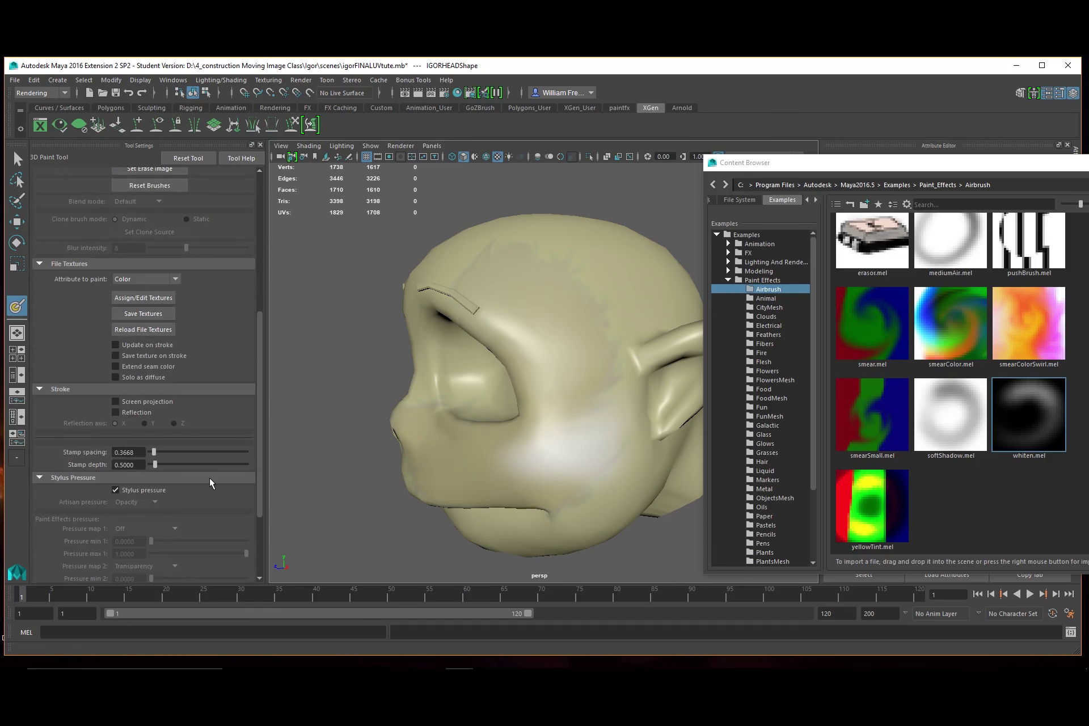
scroll(209, 477, down, 3)
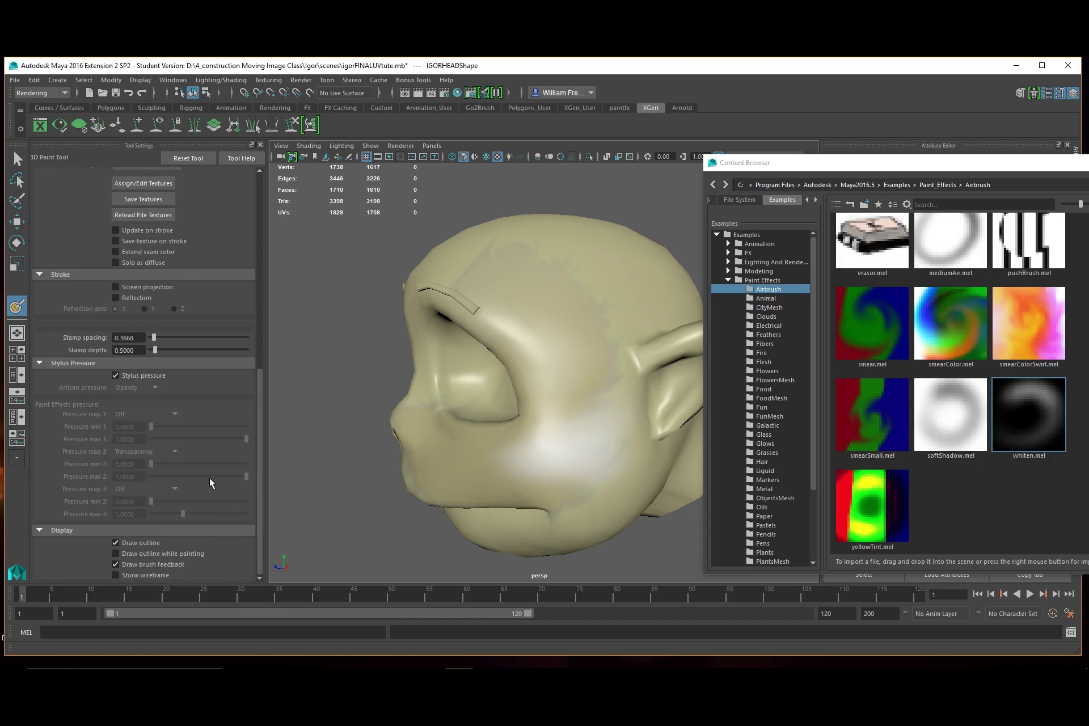
scroll(210, 477, up, 6)
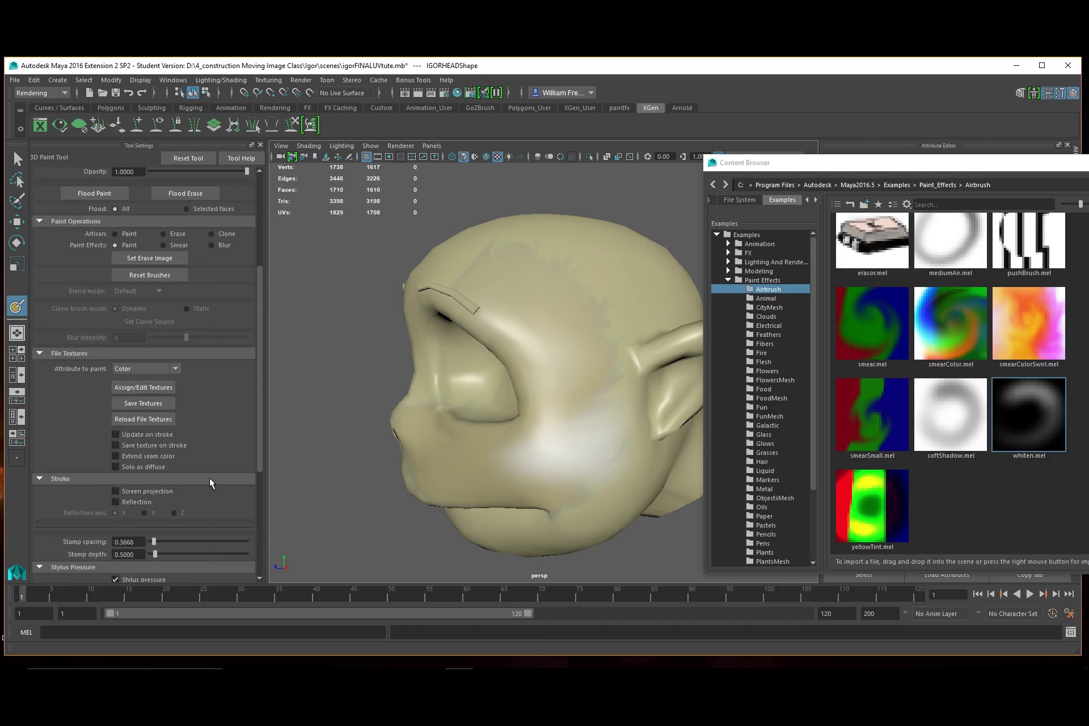
scroll(209, 478, up, 2)
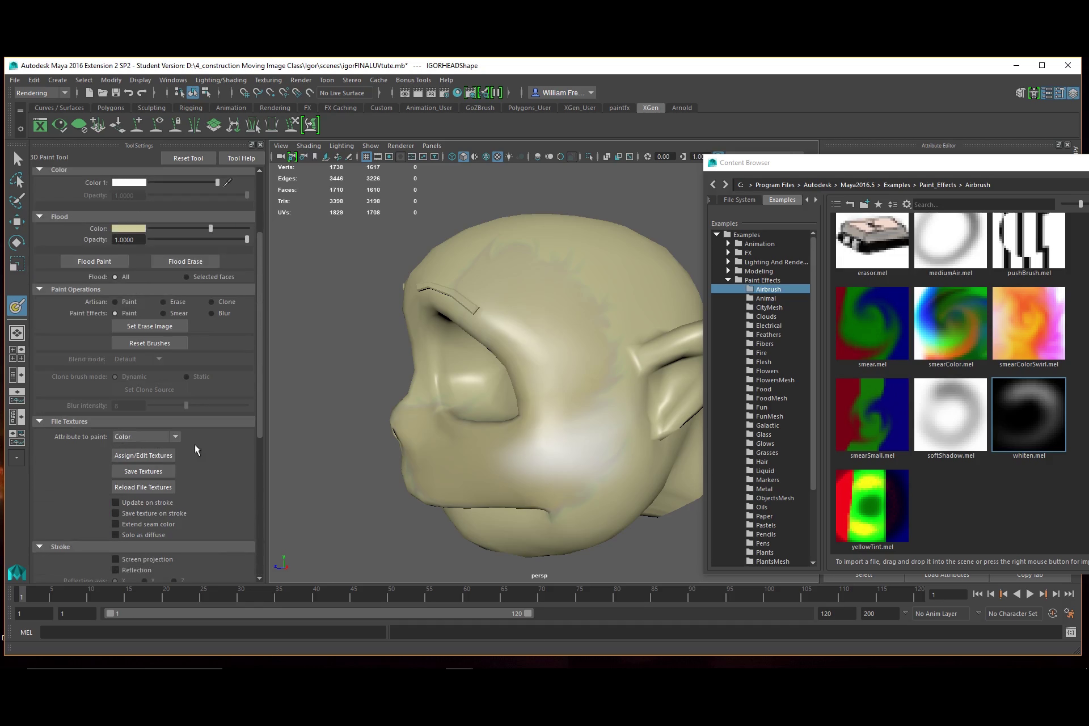
click(176, 437)
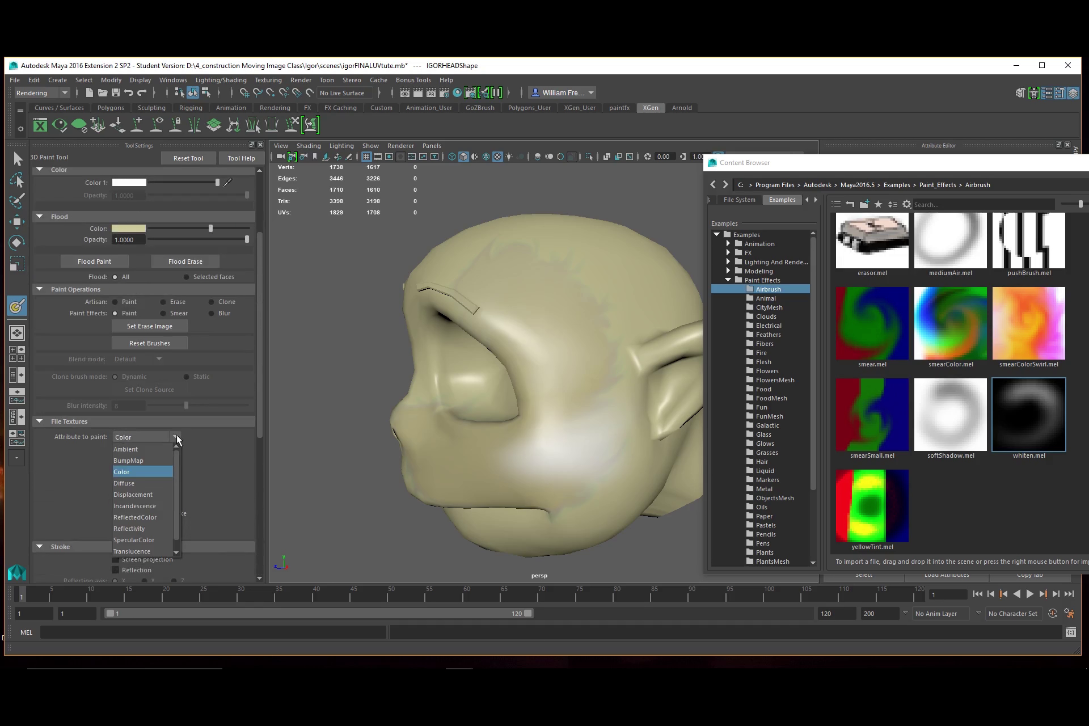
click(216, 440)
scroll(209, 332, up, 3)
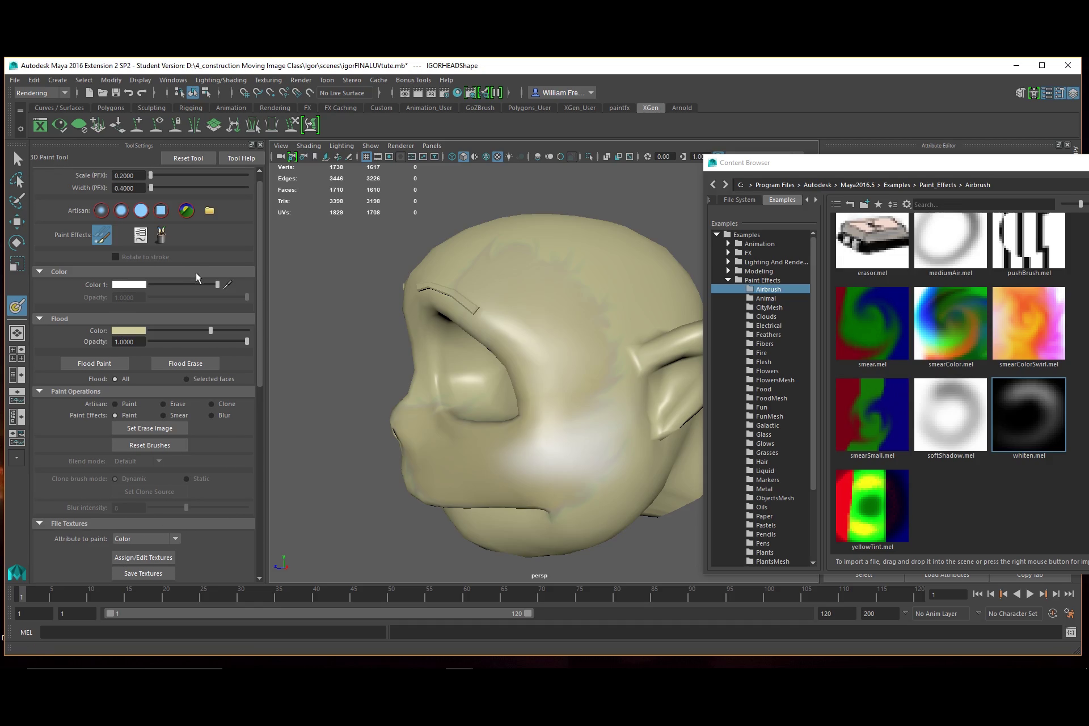
scroll(188, 281, up, 1)
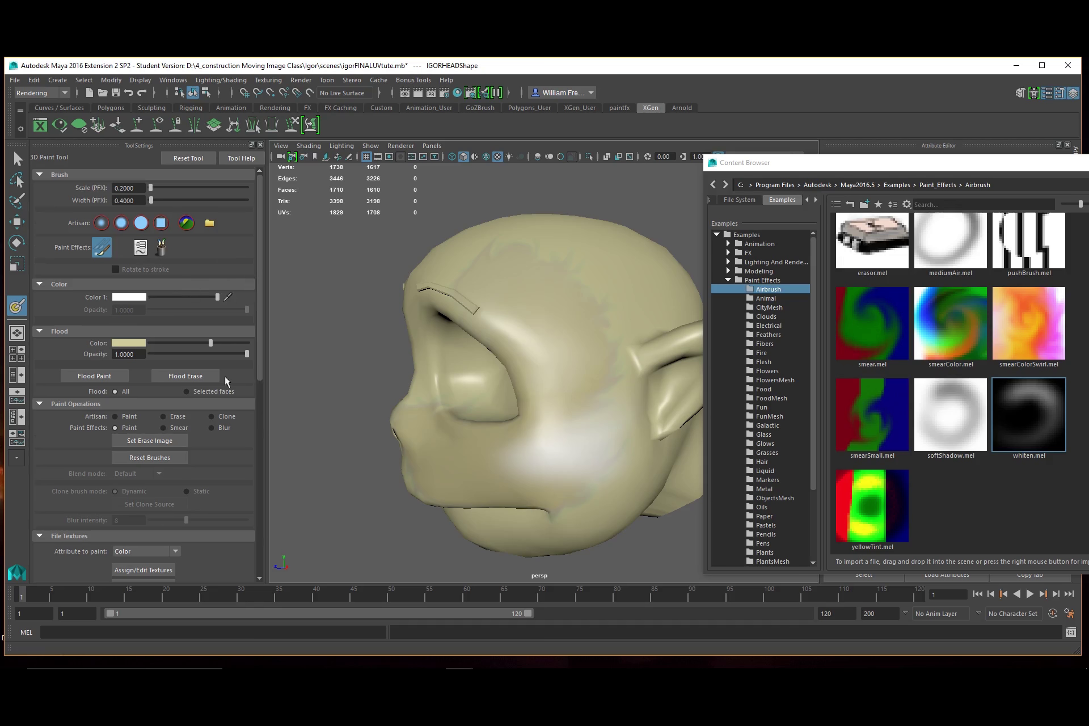
- Paint a gray patch on the cheek below the eye with the Artisan brush in Darken blend mode at 0.3686 opacity
click(116, 417)
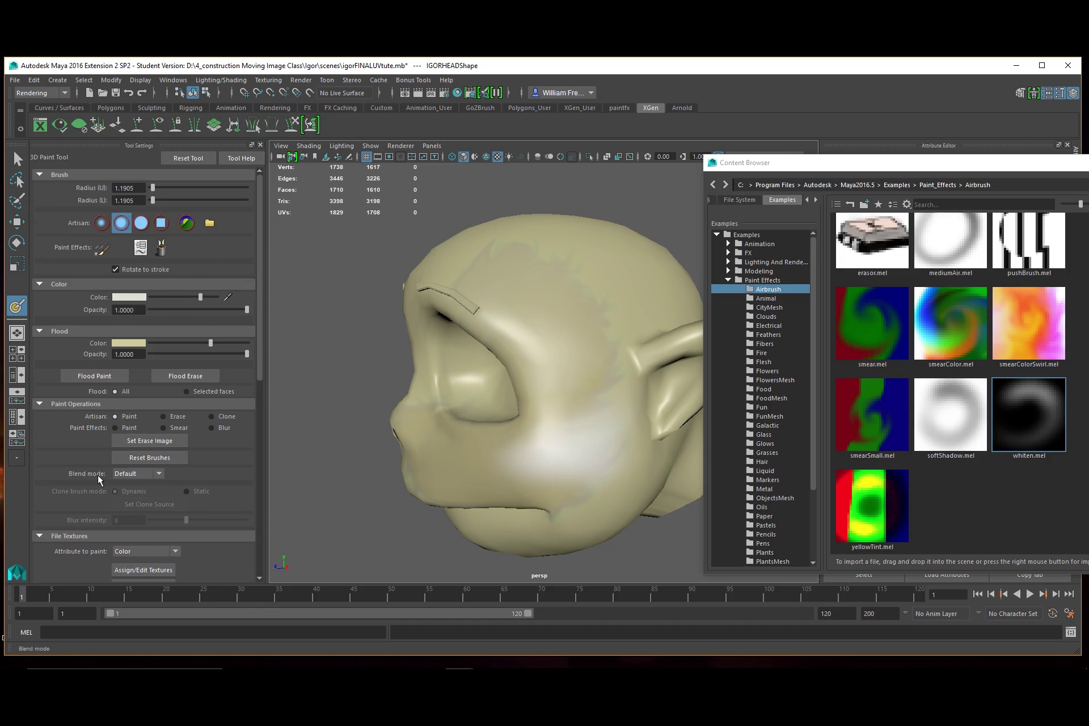
click(159, 475)
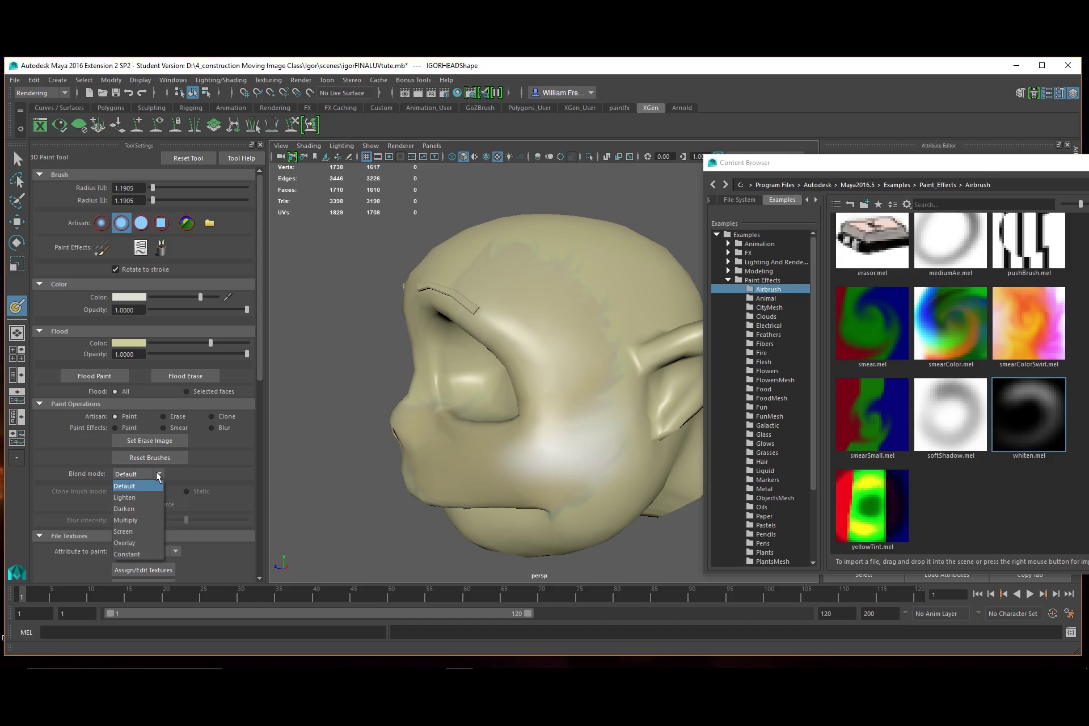
click(125, 511)
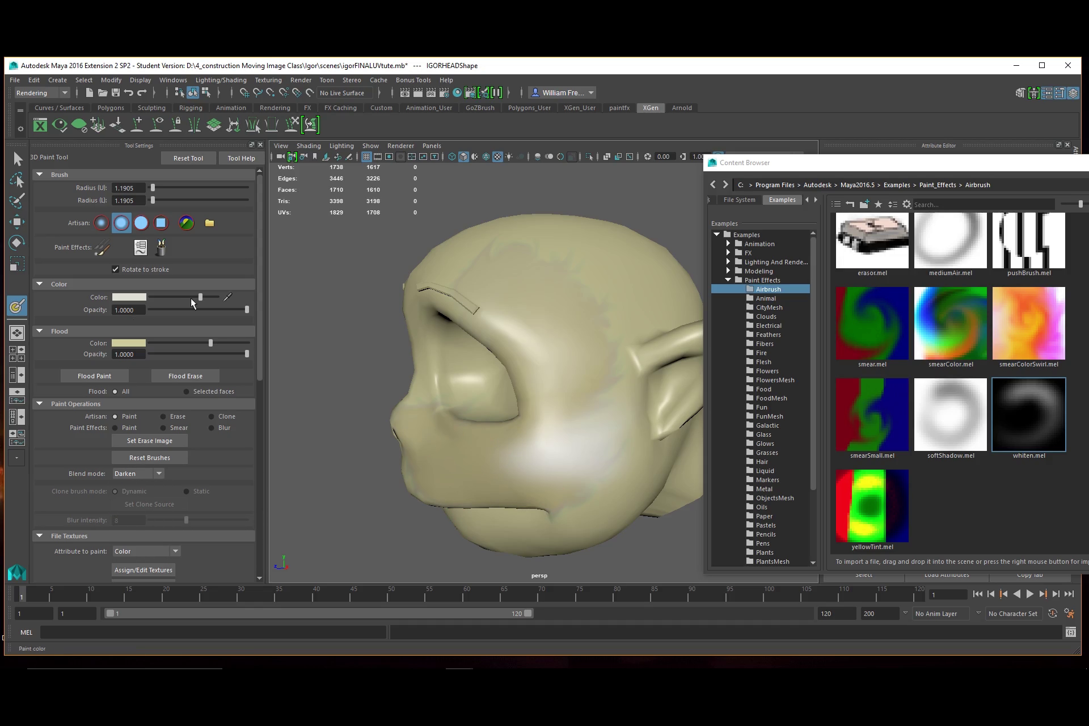
drag(152, 297, 186, 312)
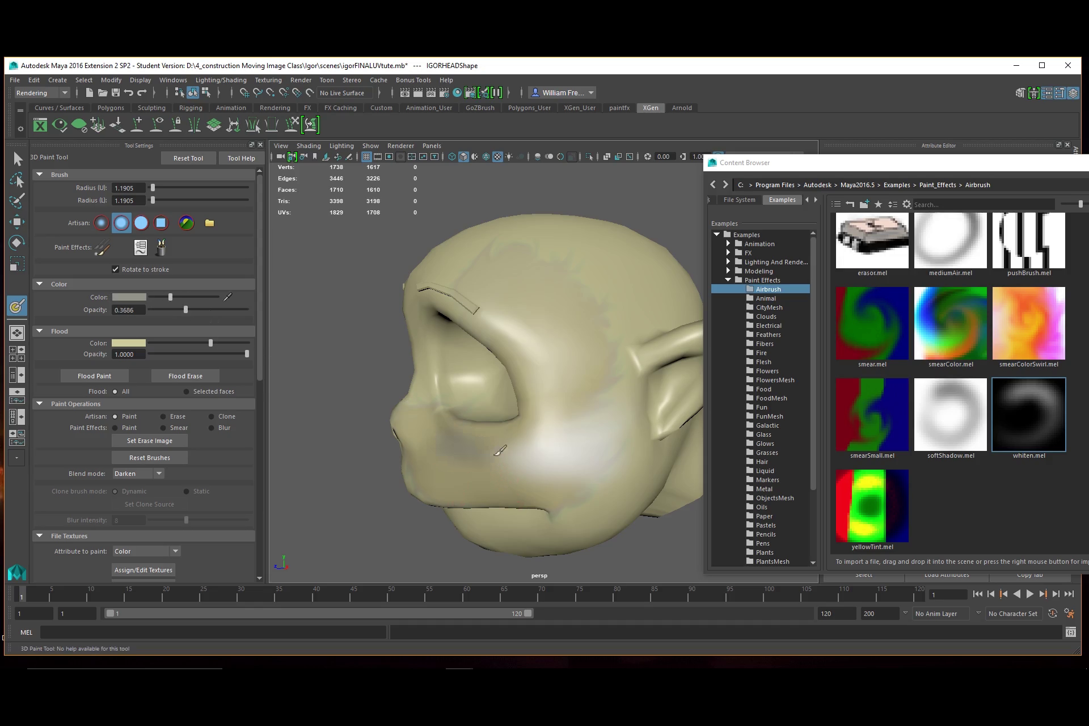
mouse_move(458, 448)
mouse_down()
mouse_move(518, 448)
mouse_move(455, 451)
mouse_up()
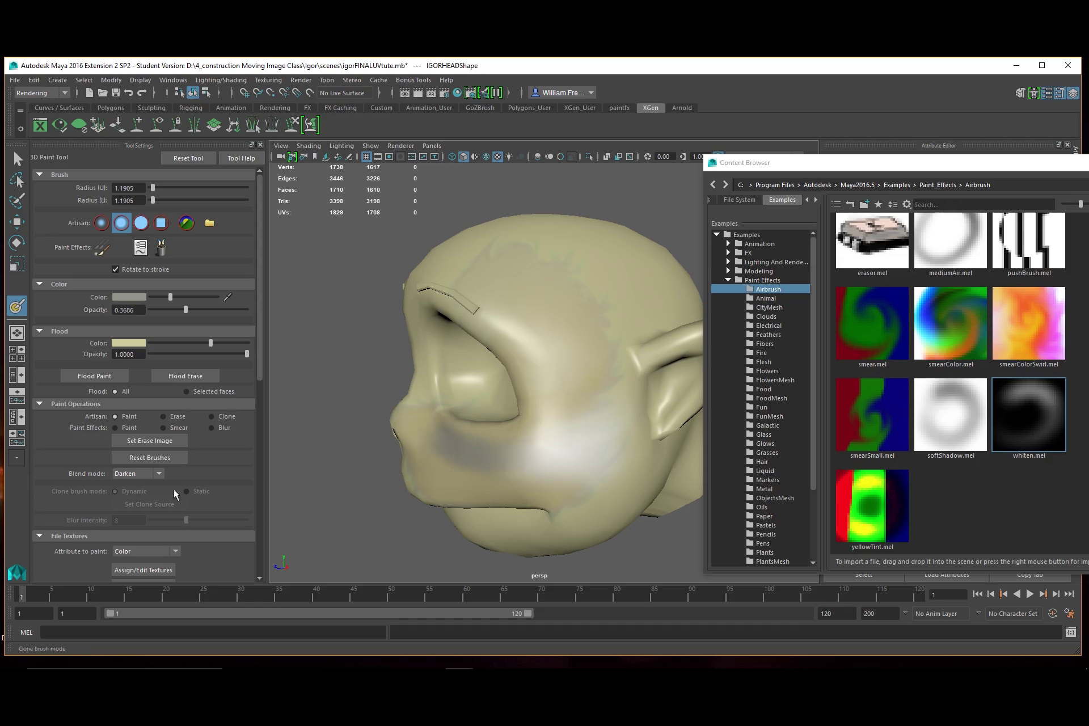
- Set the Artisan blend mode to Multiply and darken the cheek below the eye and the upper lip with the gray brush
click(150, 474)
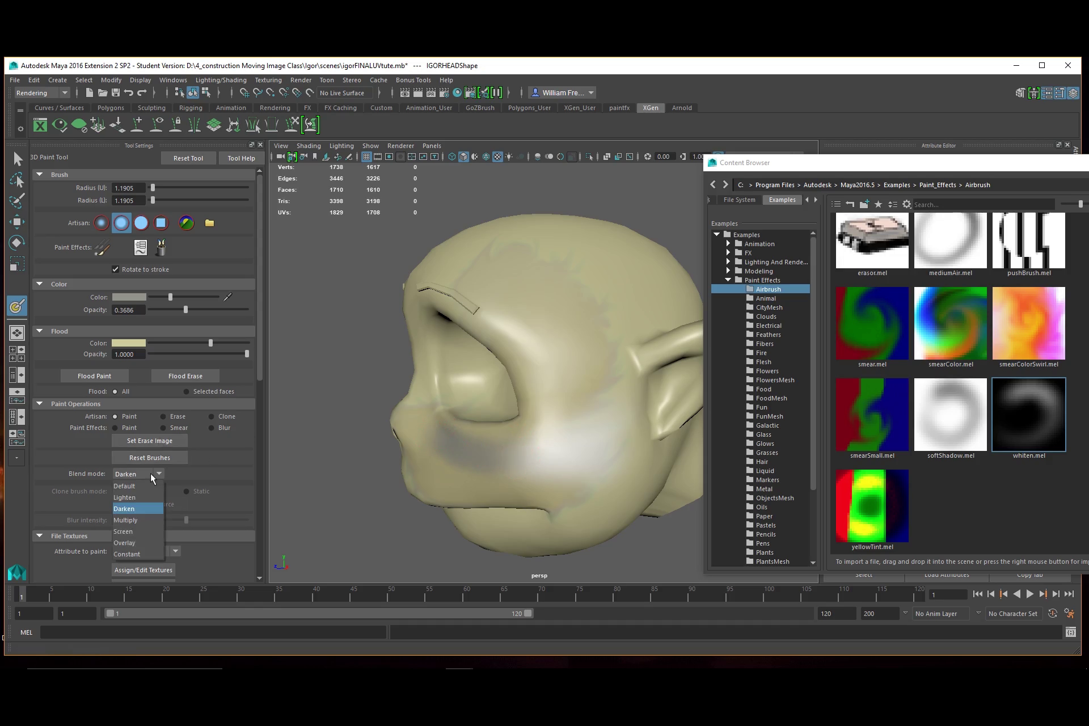
click(146, 519)
mouse_move(511, 450)
mouse_down()
mouse_move(446, 443)
mouse_move(448, 432)
mouse_move(503, 482)
mouse_move(454, 477)
mouse_move(535, 474)
mouse_up()
alt+drag(312, 518, 392, 503)
alt+right_drag(392, 502, 543, 517)
alt+middle_drag(544, 517, 588, 425)
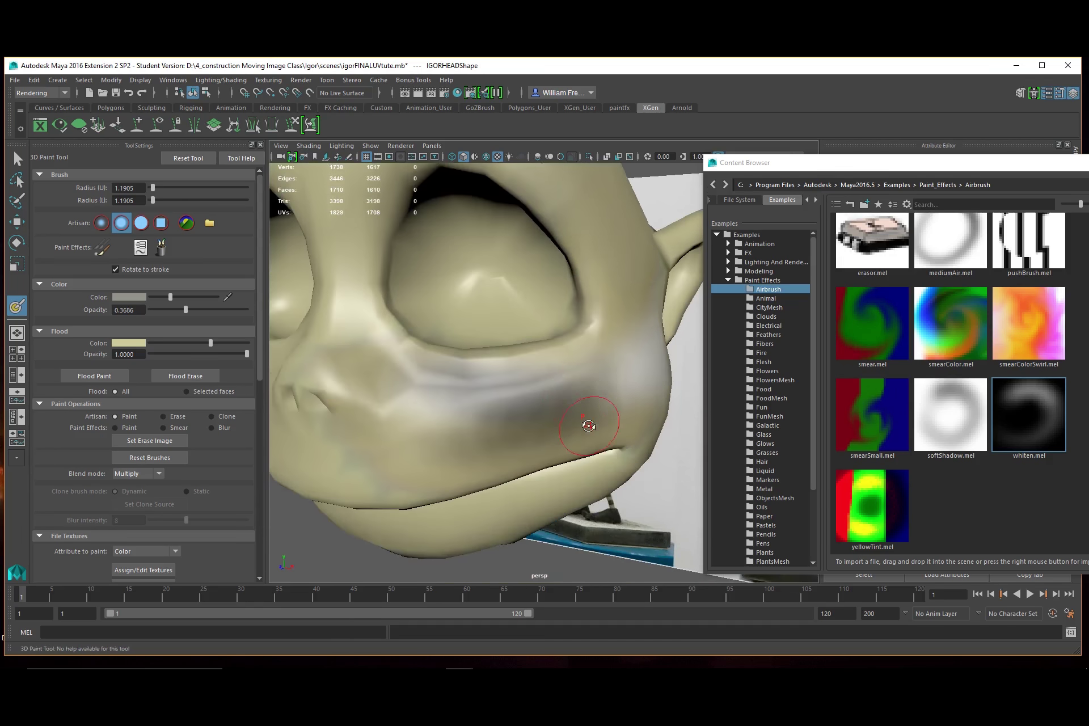
alt+drag(589, 425, 579, 419)
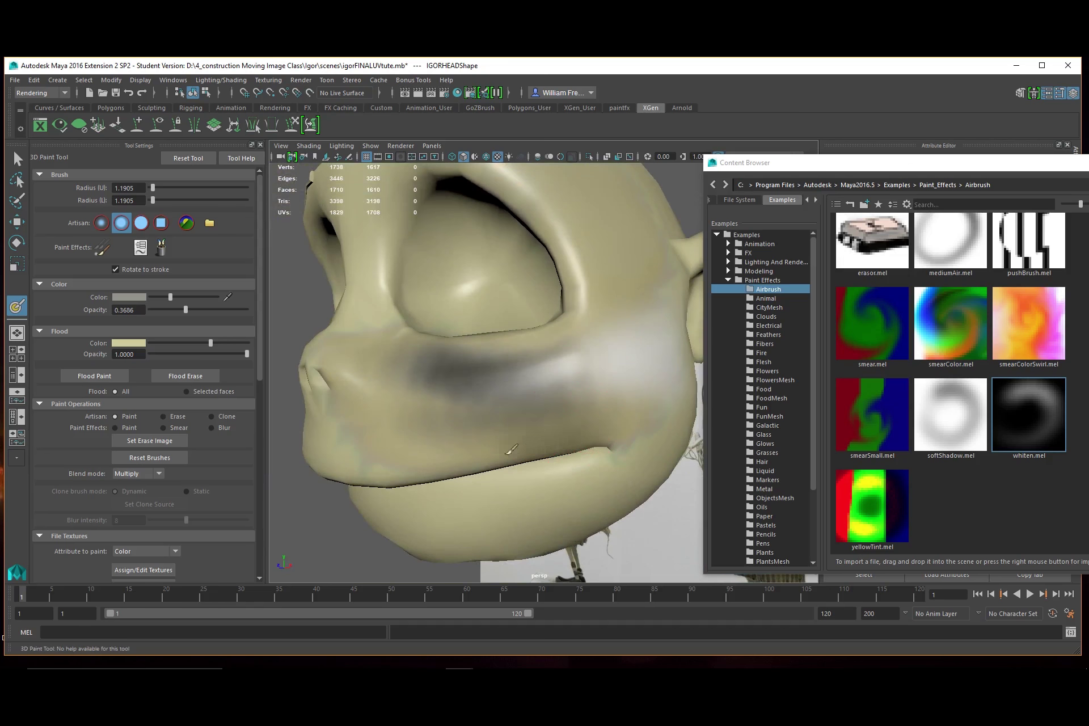
mouse_move(448, 472)
alt+mouse_down()
mouse_move(491, 448)
mouse_move(323, 433)
mouse_move(397, 443)
alt+mouse_up()
scroll(499, 437, down, 3)
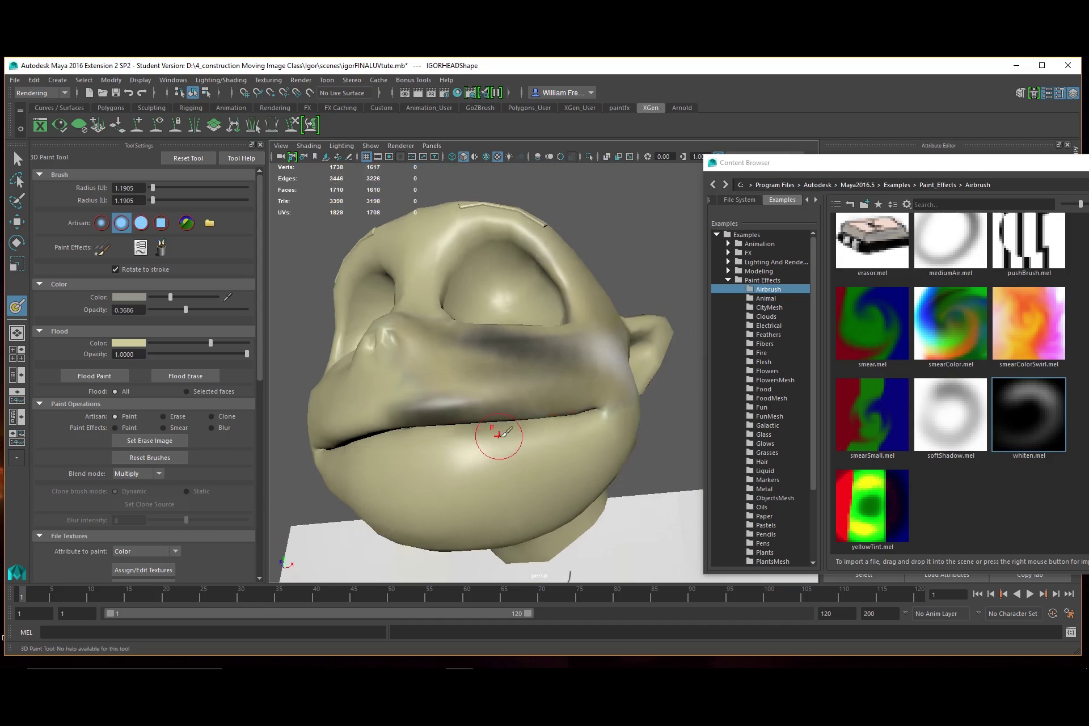
alt+drag(498, 439, 491, 427)
alt+drag(573, 419, 530, 384)
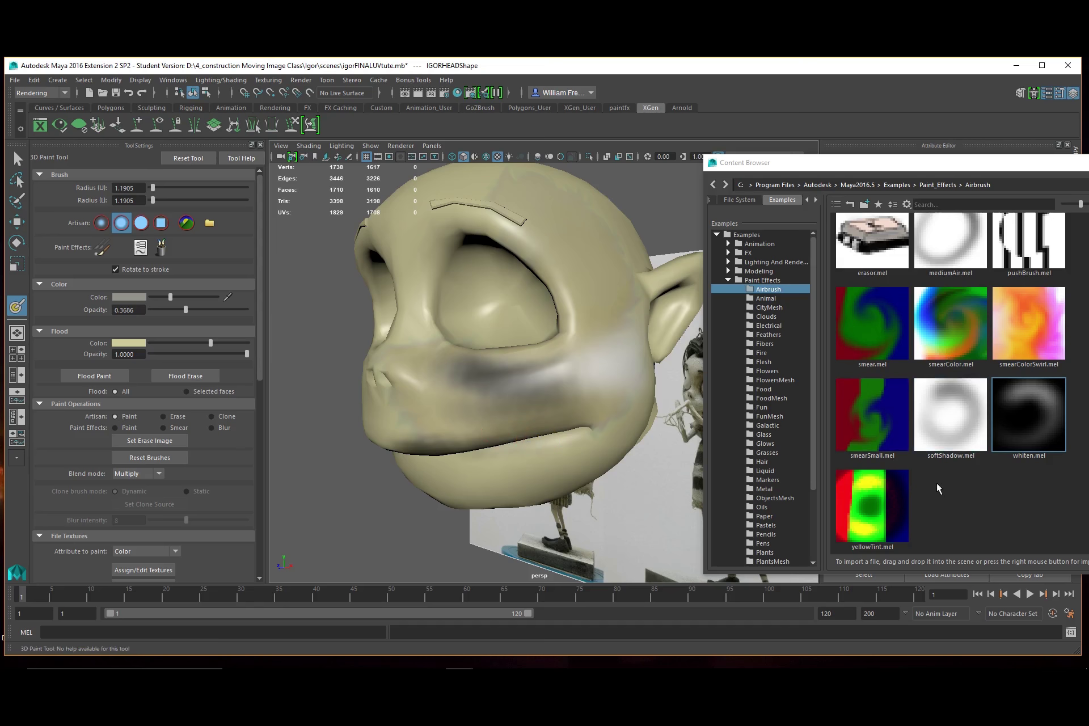
- Paint a brown snakeskin band from the temple around the eye to the muzzle with the snakeBrown.mel brush from the Animal examples
scroll(938, 487, up, 3)
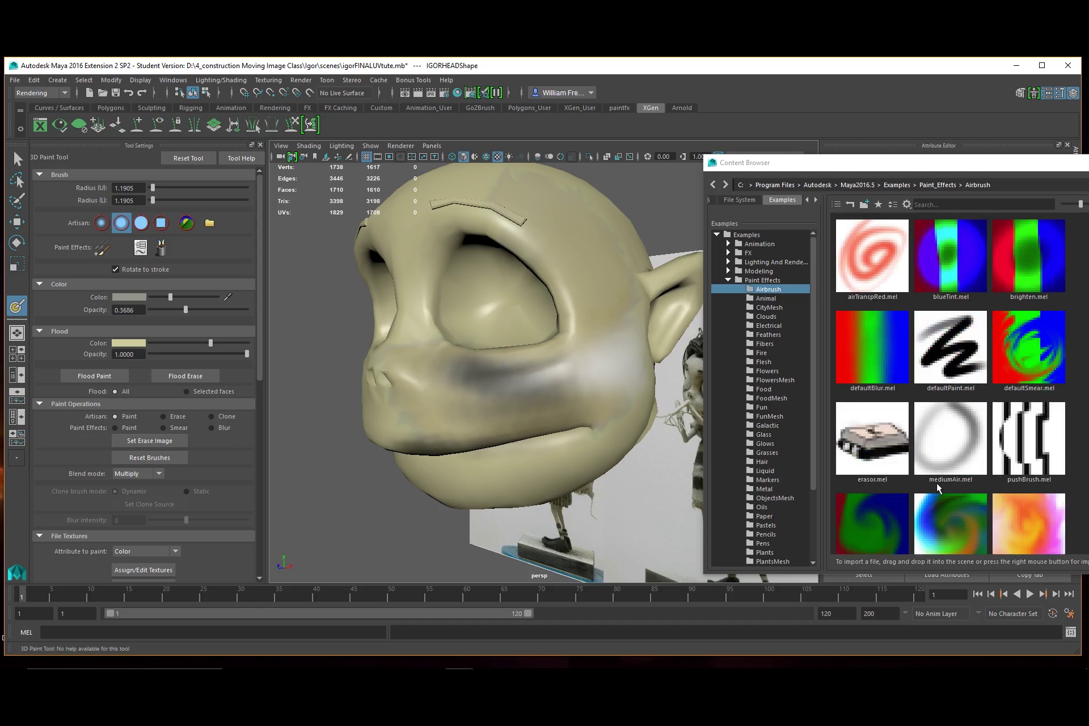
click(766, 299)
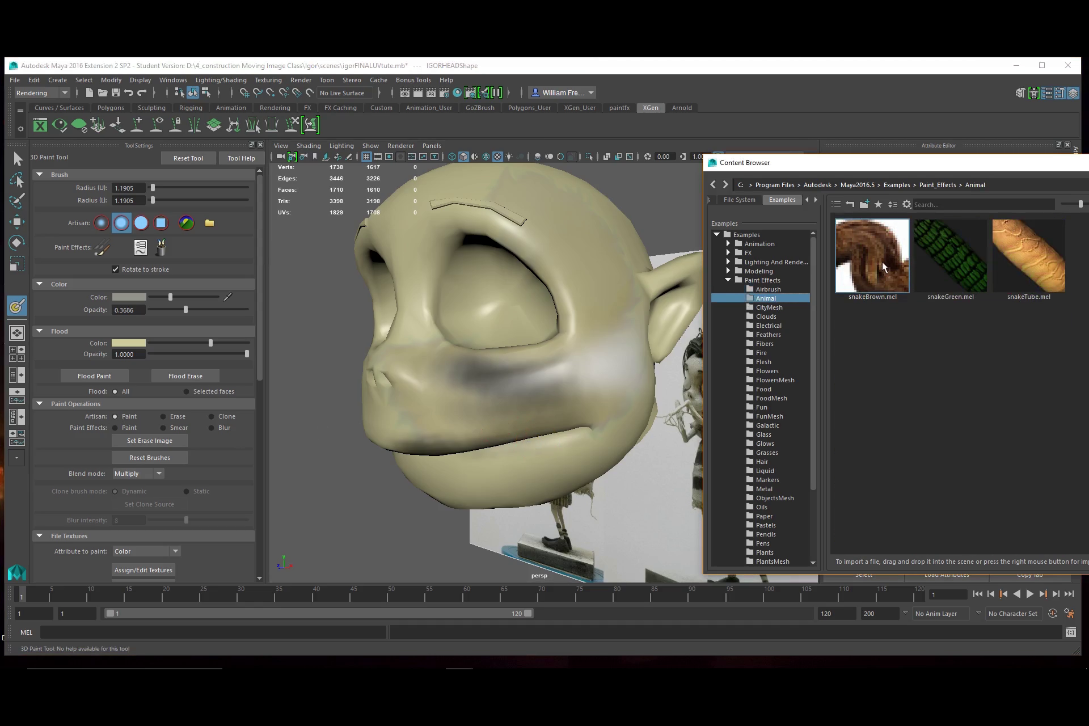
click(884, 266)
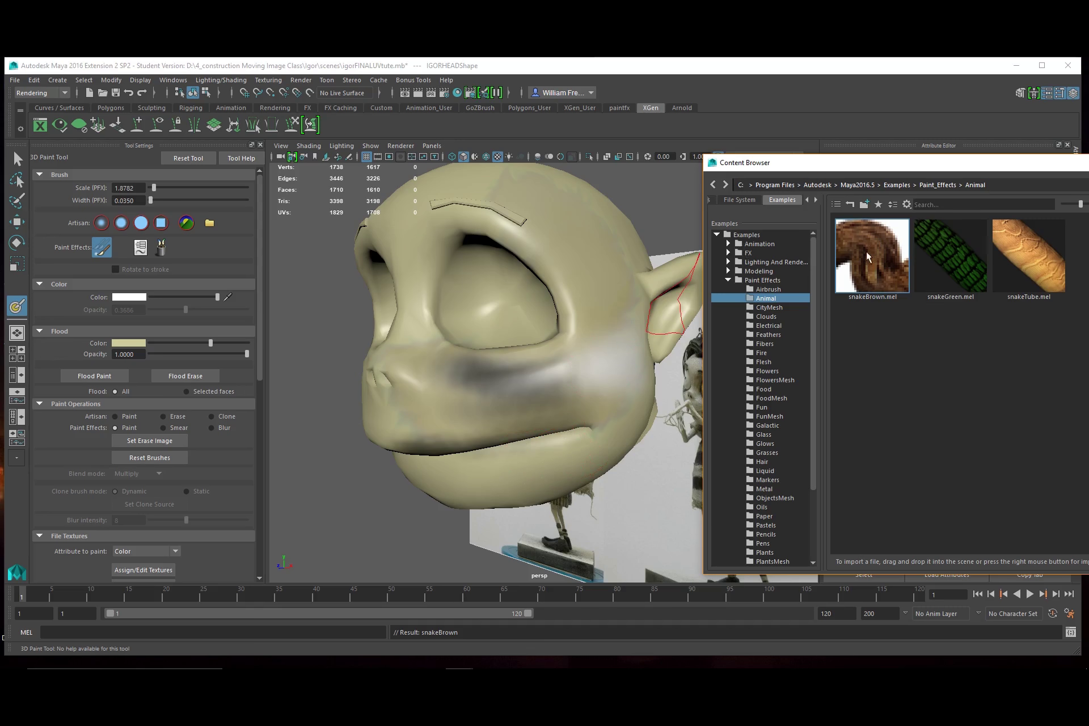
alt+drag(623, 361, 583, 395)
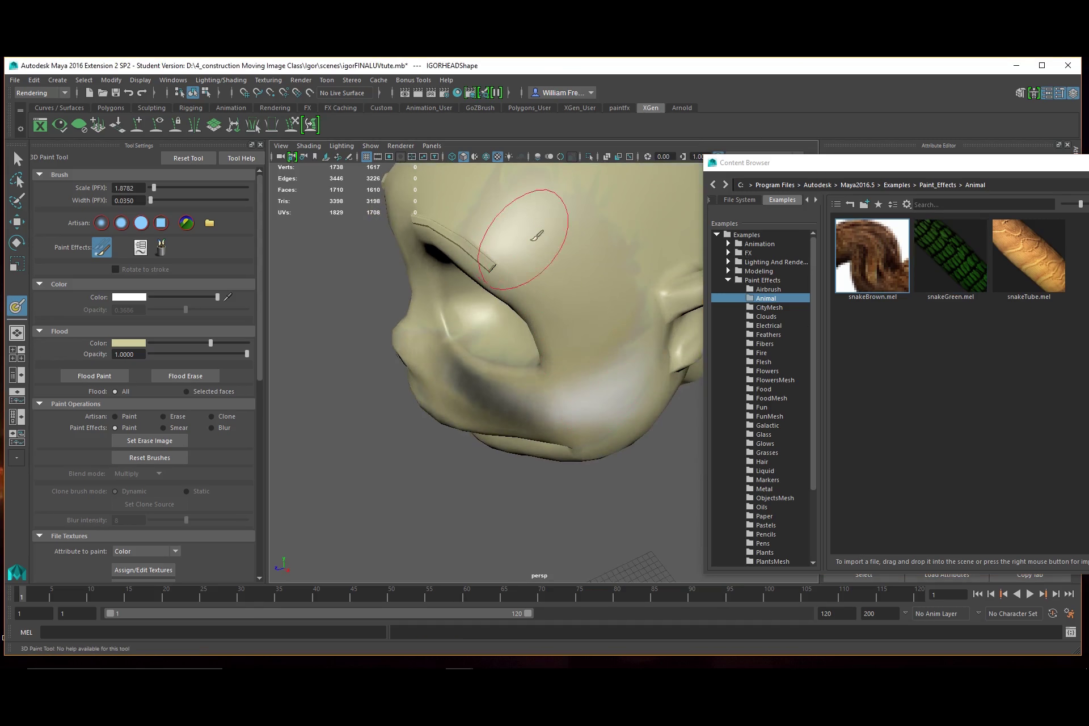
mouse_move(538, 234)
mouse_down()
mouse_move(584, 363)
mouse_move(570, 398)
mouse_move(475, 401)
mouse_move(494, 403)
mouse_move(451, 383)
mouse_up()
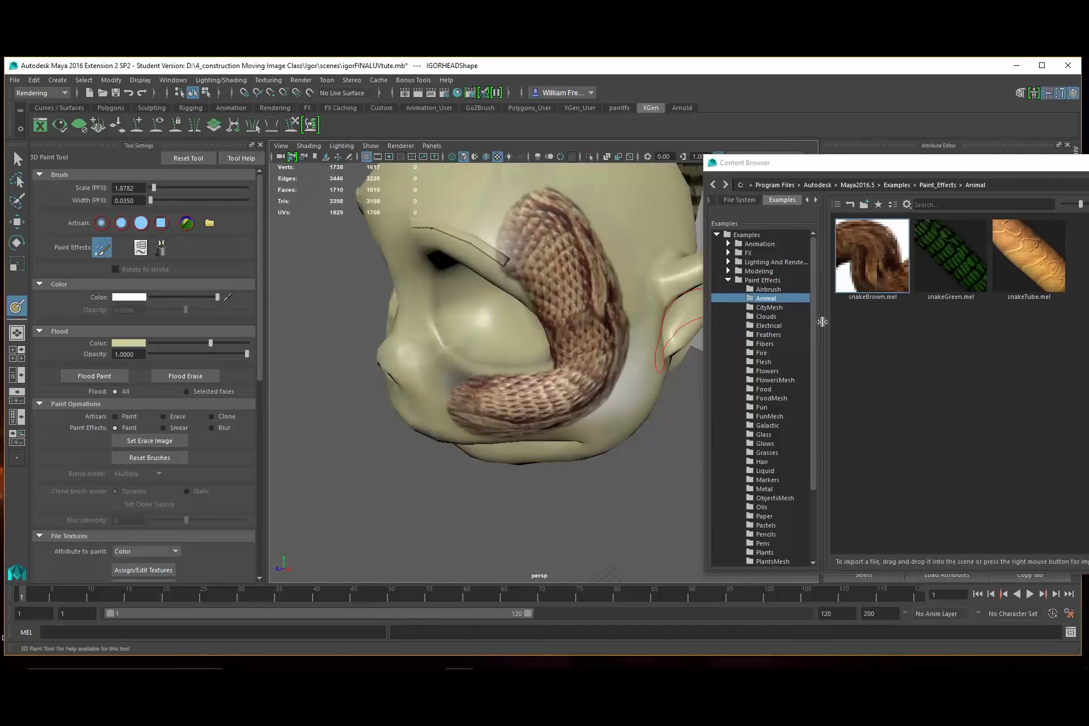
- Paint overlapping bands across the cheek with the snakeGreen.mel and snakeTube.mel brushes
click(947, 256)
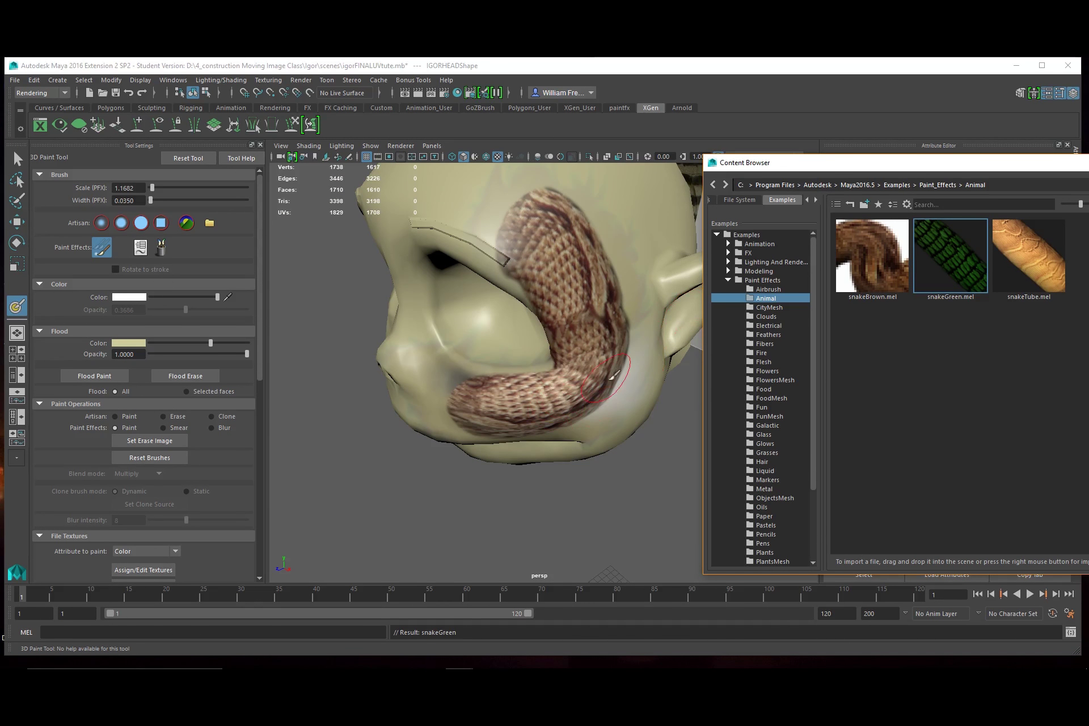
mouse_move(614, 376)
mouse_down()
mouse_move(527, 420)
mouse_move(471, 417)
mouse_up()
click(1028, 256)
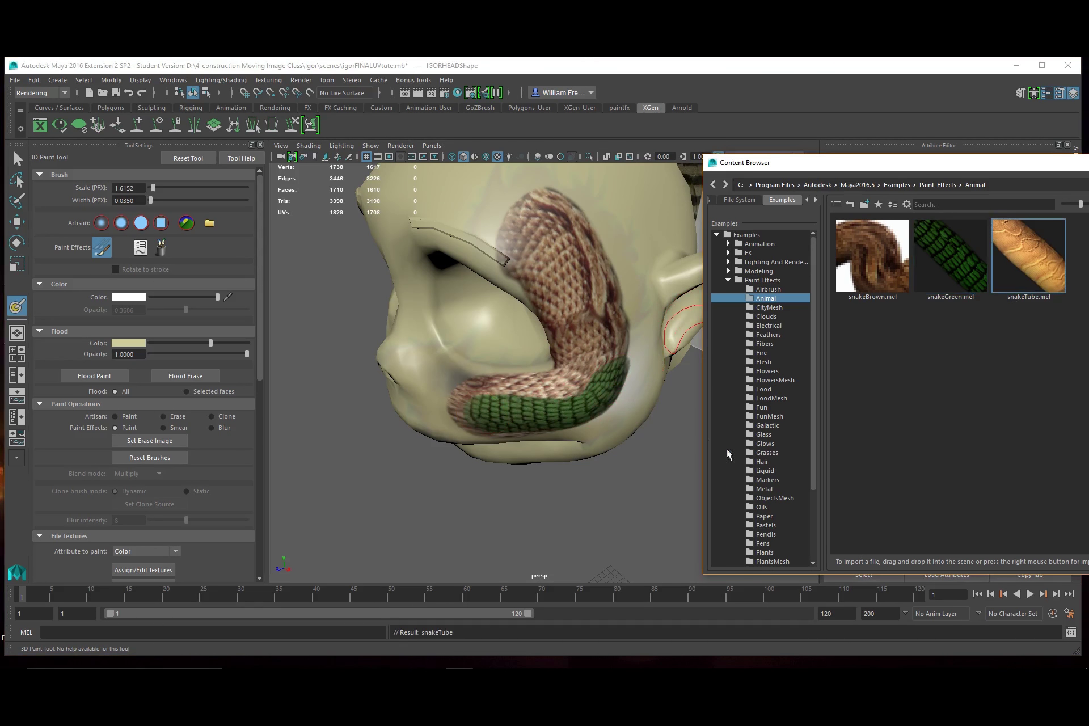
mouse_move(600, 408)
mouse_down()
mouse_move(505, 404)
mouse_move(549, 407)
mouse_move(505, 379)
mouse_up()
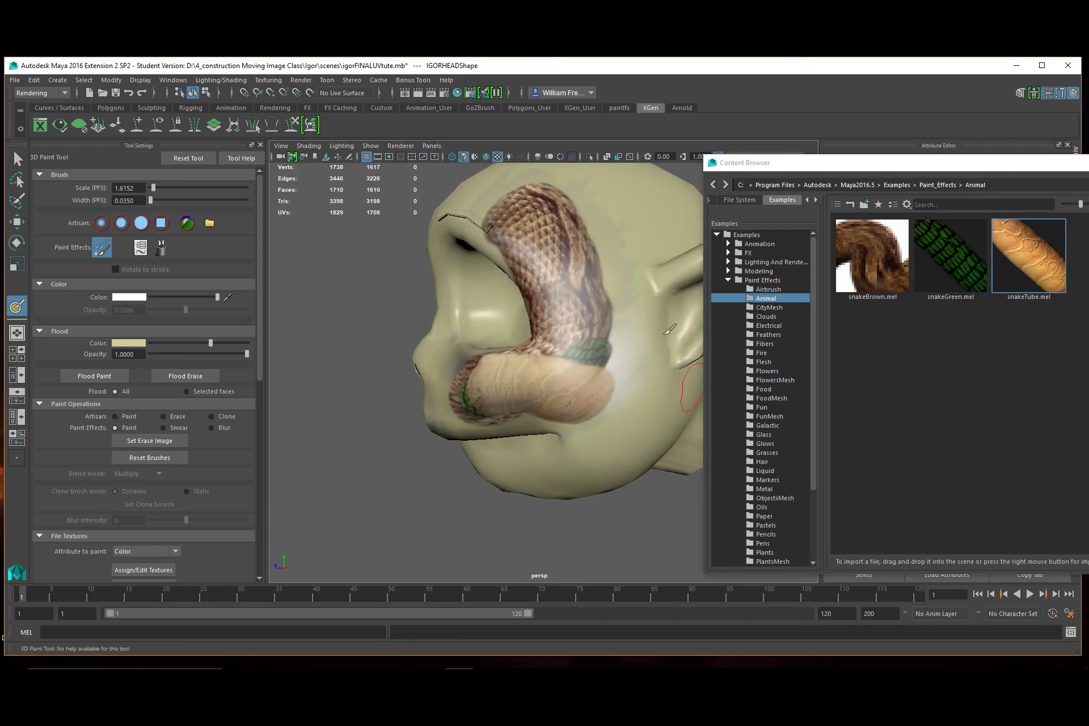
alt+drag(547, 352, 562, 218)
alt+middle_drag(561, 218, 564, 303)
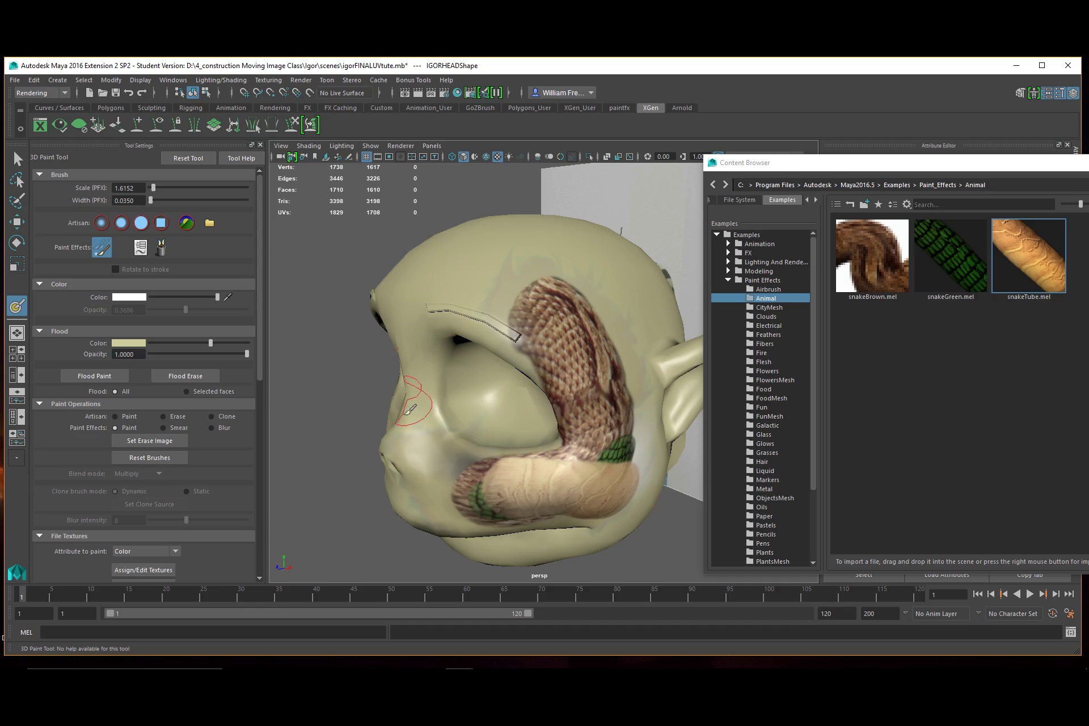
- Paint a building texture over the forehead and temple with the chicagoTower.mel brush from the CityMesh examples
click(782, 308)
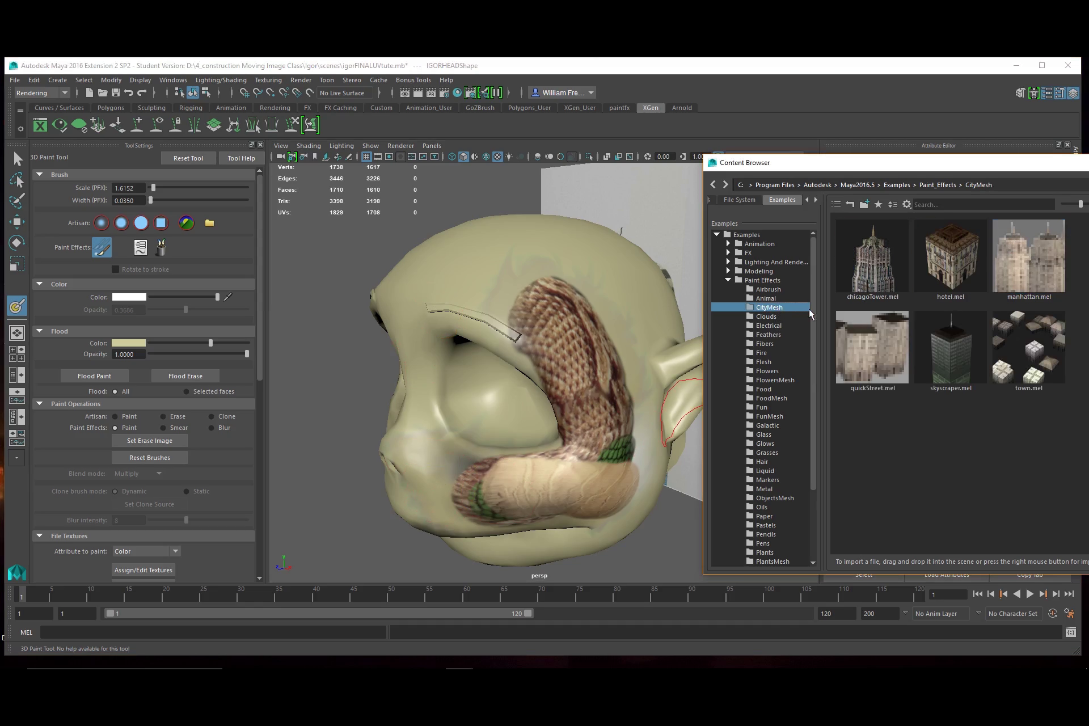
click(881, 276)
mouse_move(463, 284)
mouse_down()
mouse_move(511, 295)
mouse_move(624, 409)
mouse_up()
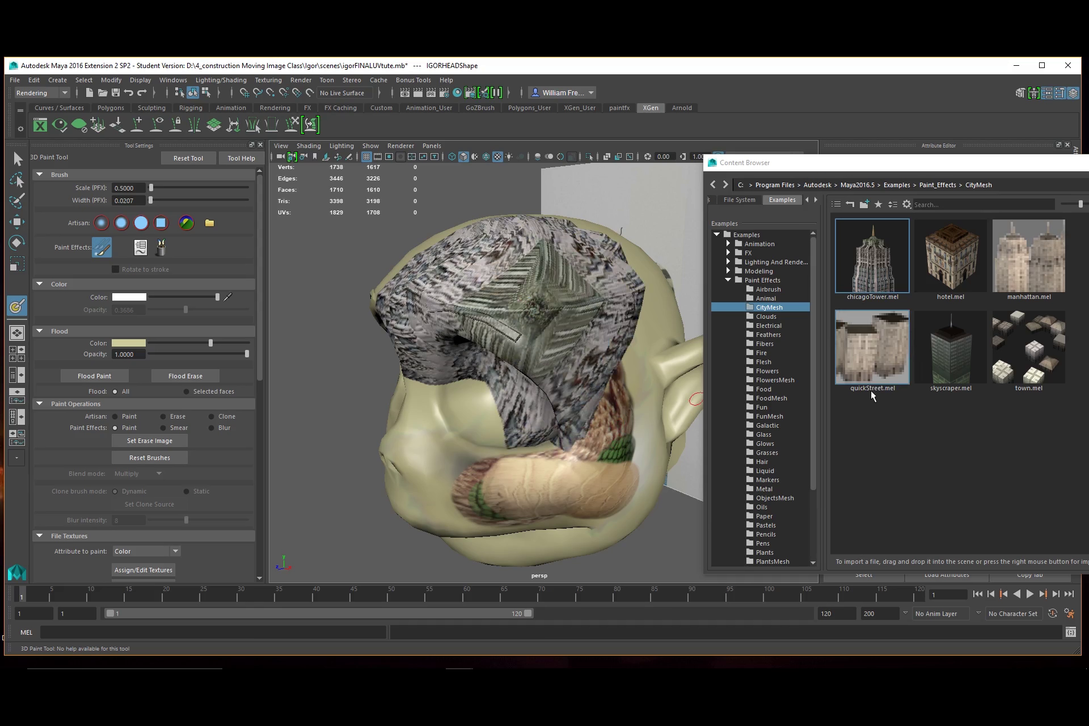
- Set the Artisan blend mode to Default, return to Paint Effects painting and flood the whole head with the beige flood color
click(107, 376)
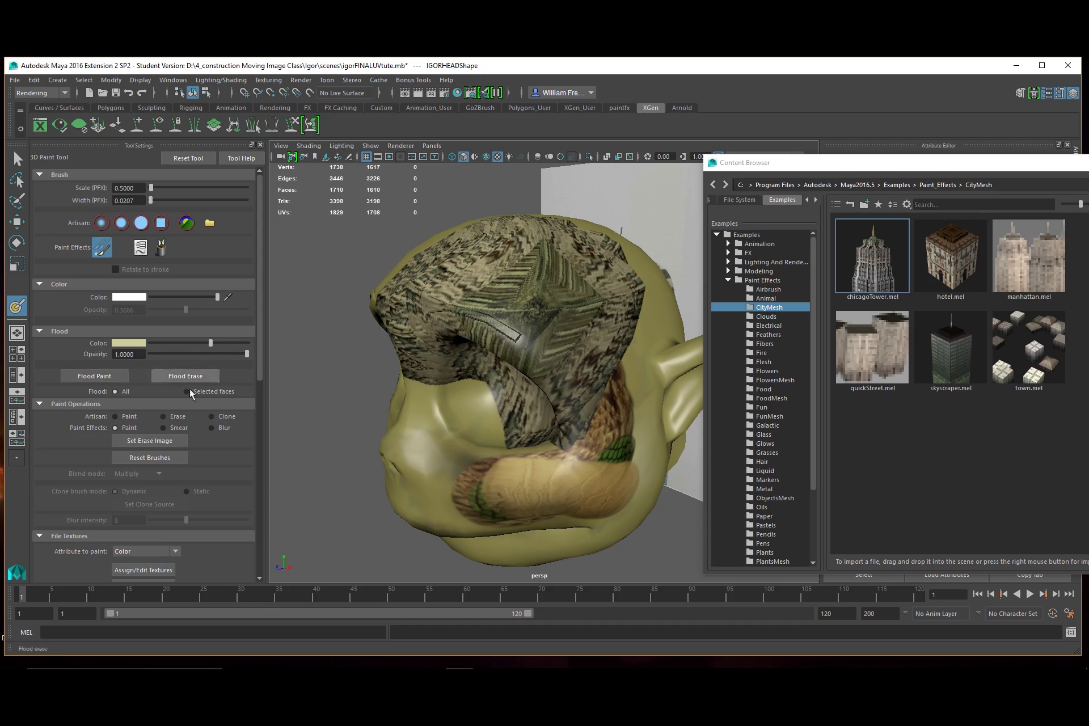
click(116, 417)
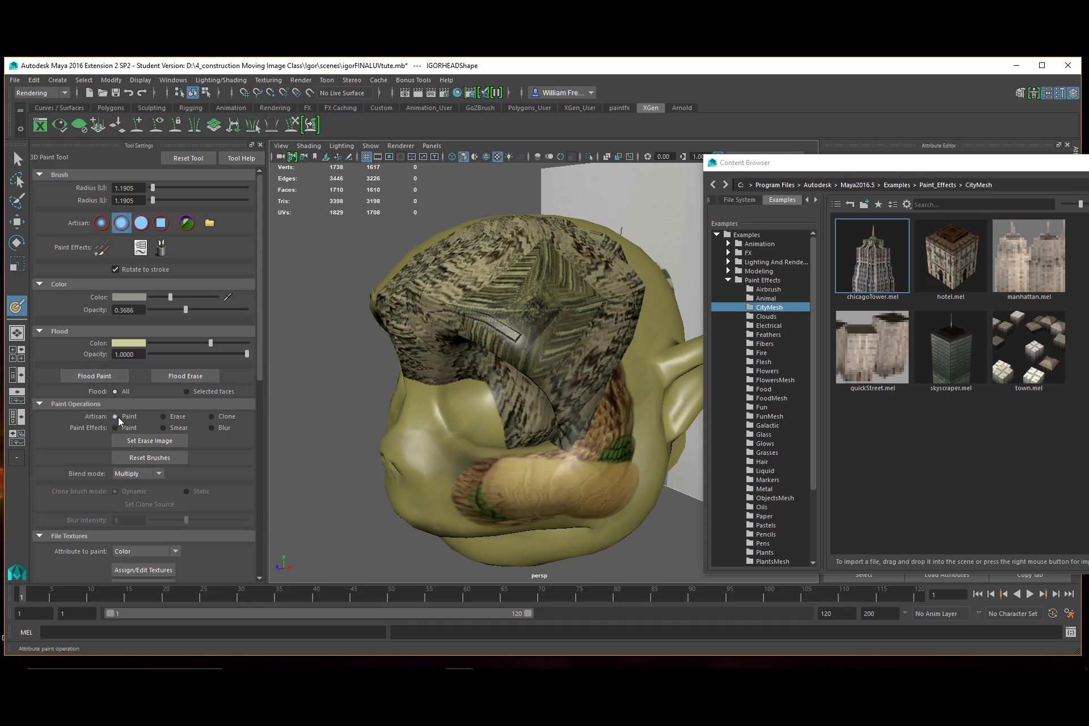
click(147, 478)
click(141, 486)
click(116, 428)
click(111, 377)
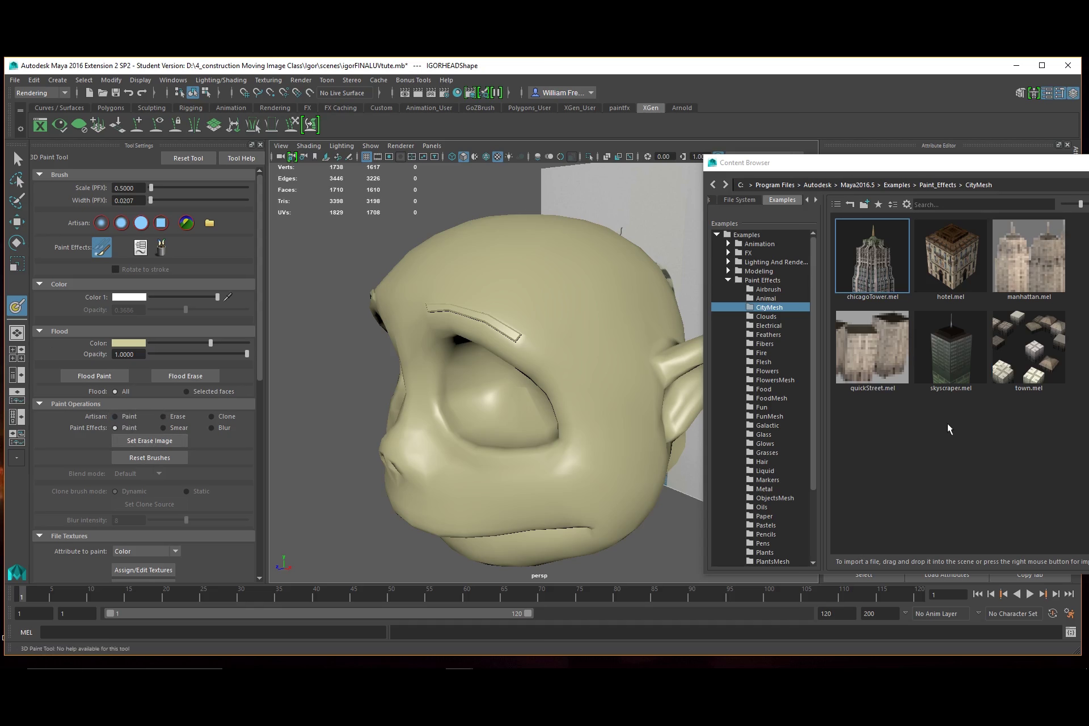
- Paint cloud patches over the forehead, muzzle and cheek with the cumulus.mel and cumulusPurple.mel brushes from the Clouds examples
click(763, 317)
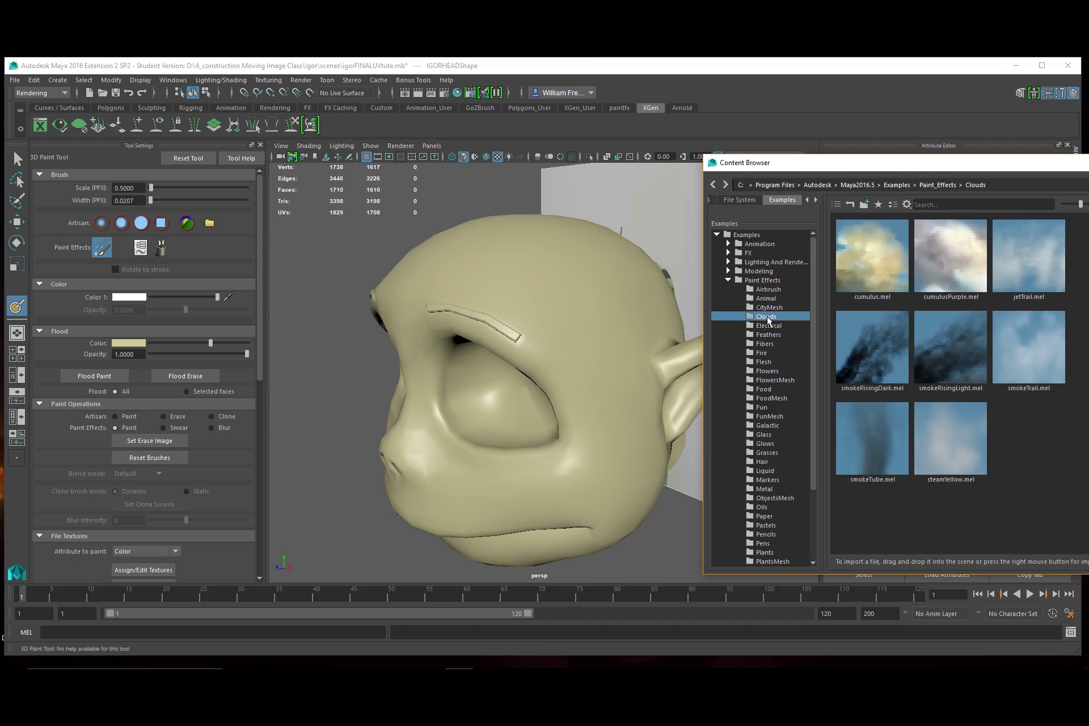
click(888, 274)
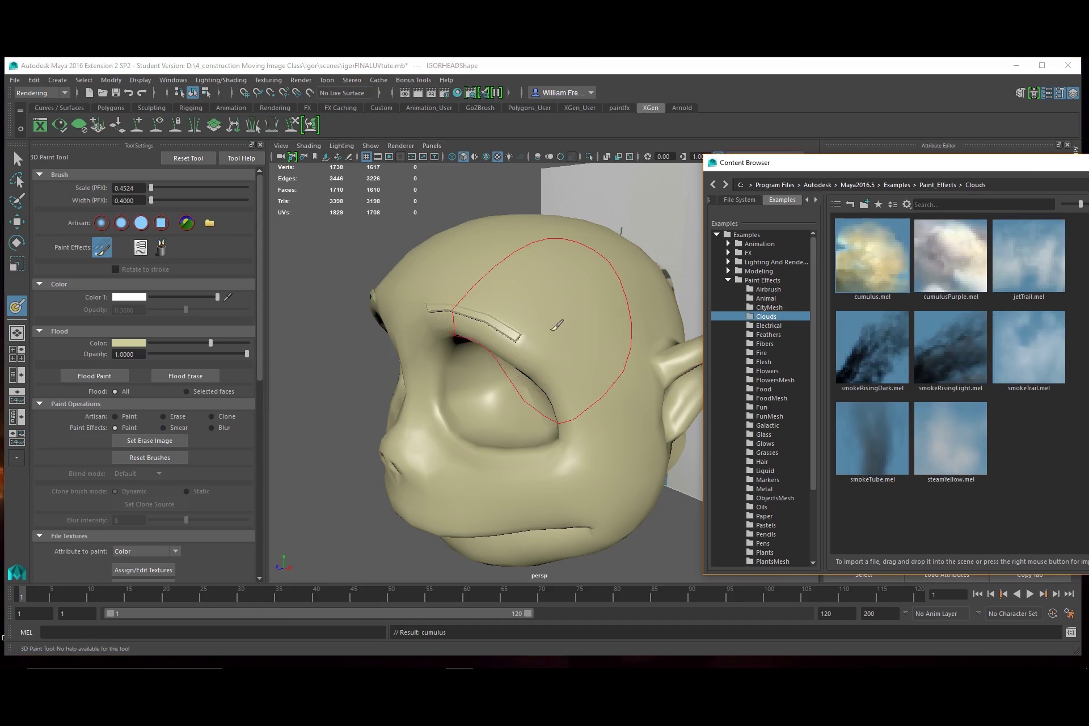
mouse_move(532, 306)
mouse_down()
mouse_move(598, 457)
mouse_move(488, 313)
mouse_move(411, 357)
mouse_move(454, 476)
mouse_move(570, 363)
mouse_move(528, 351)
mouse_move(579, 363)
mouse_move(534, 322)
mouse_up()
scroll(559, 360, down, 5)
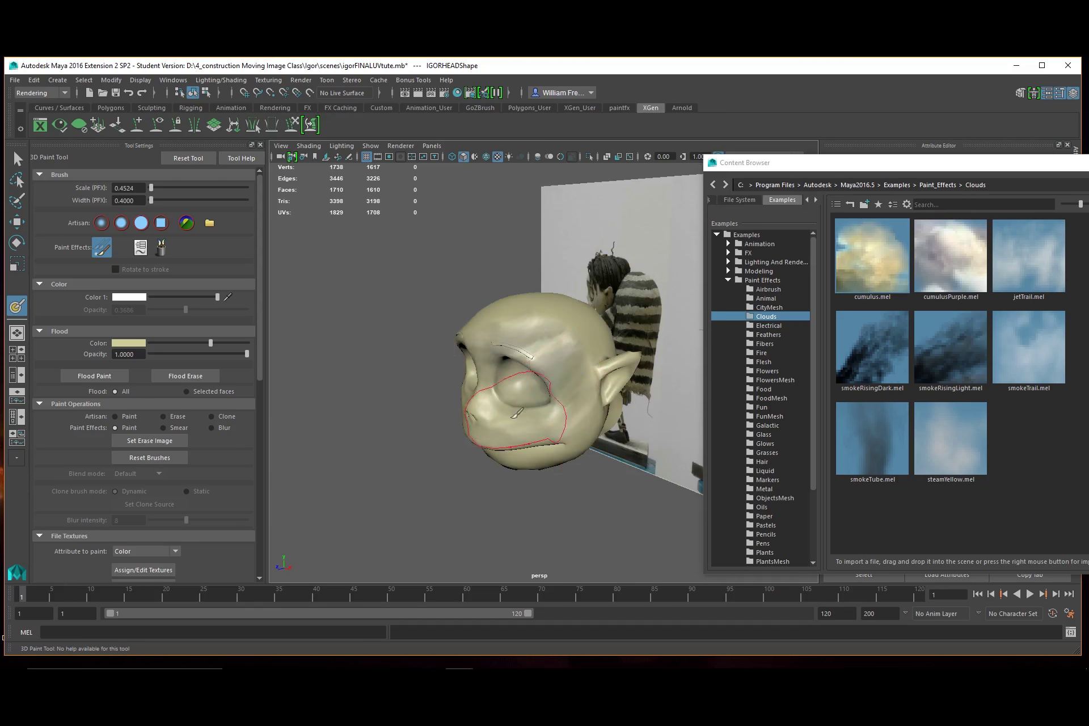
click(935, 274)
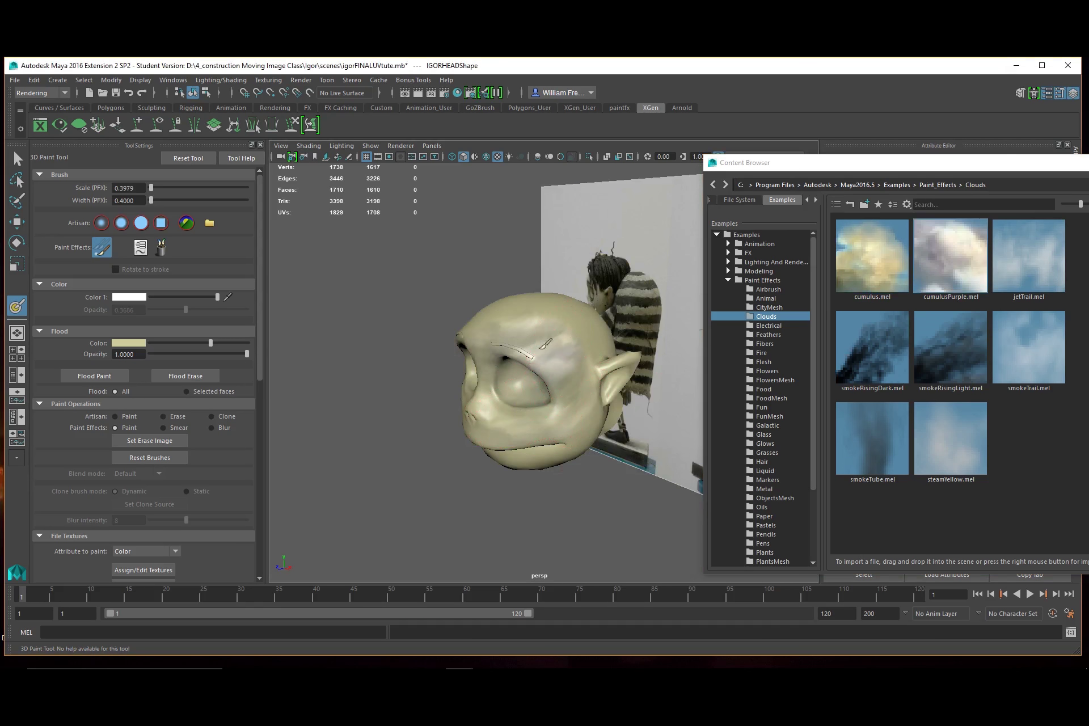
mouse_move(513, 332)
mouse_down()
mouse_move(567, 386)
mouse_move(569, 436)
mouse_move(488, 423)
mouse_move(558, 412)
mouse_up()
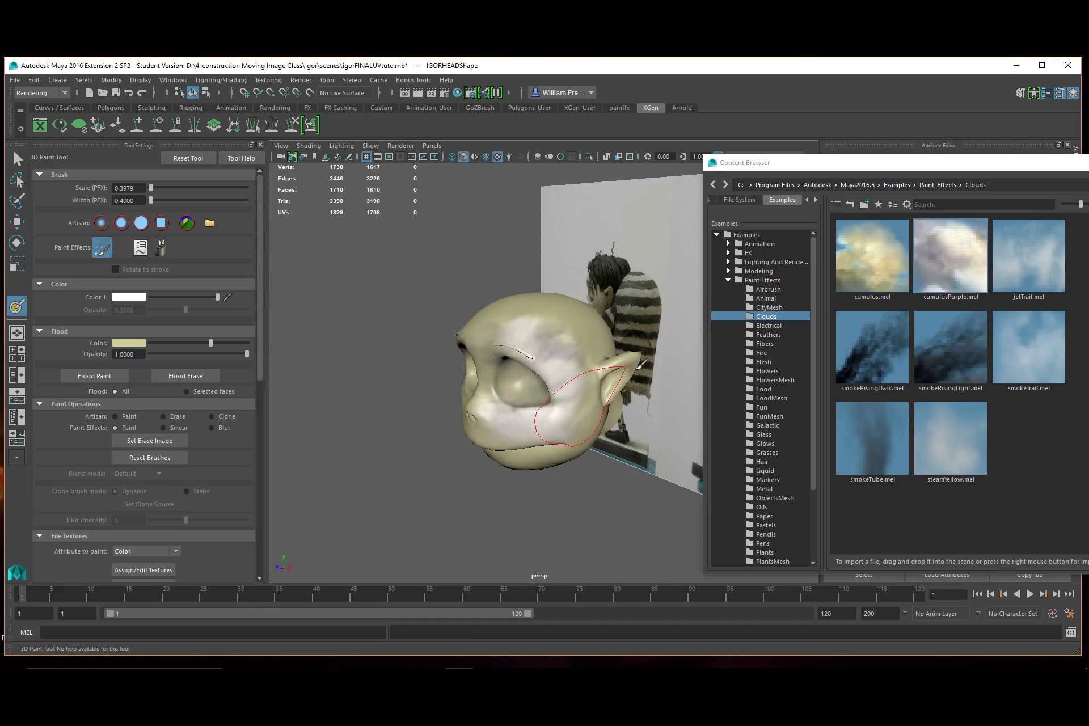
- Paint branching lightning streaks over the forehead and top of the head with the lightningWhite.mel brush from the Electrical examples
click(767, 325)
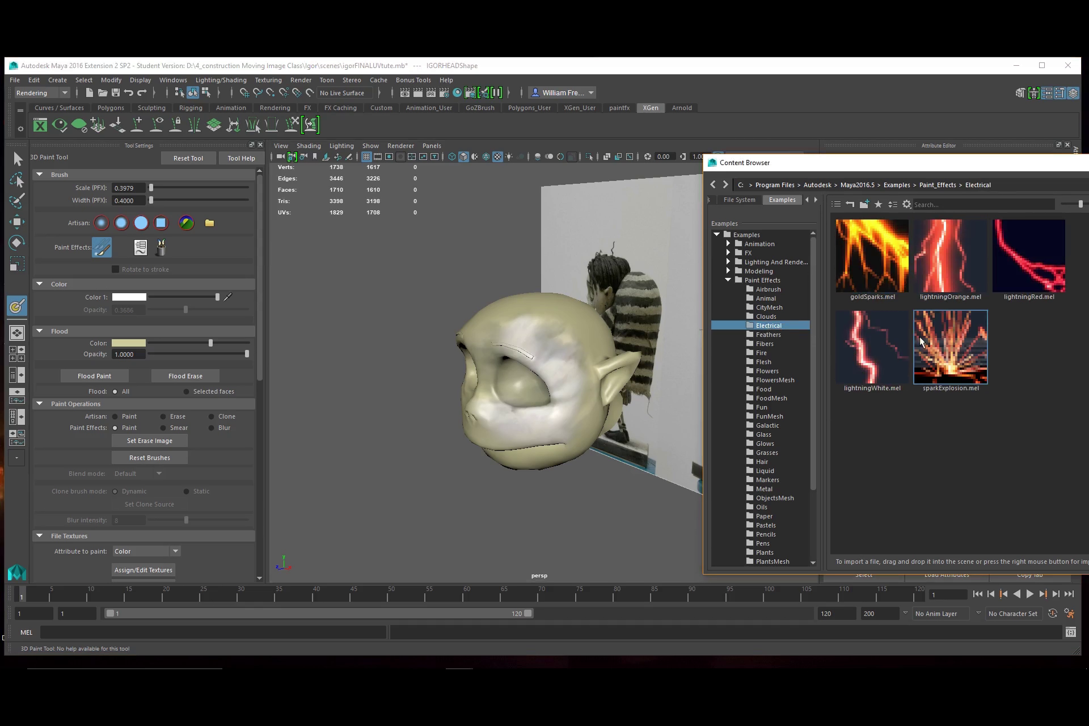
click(860, 358)
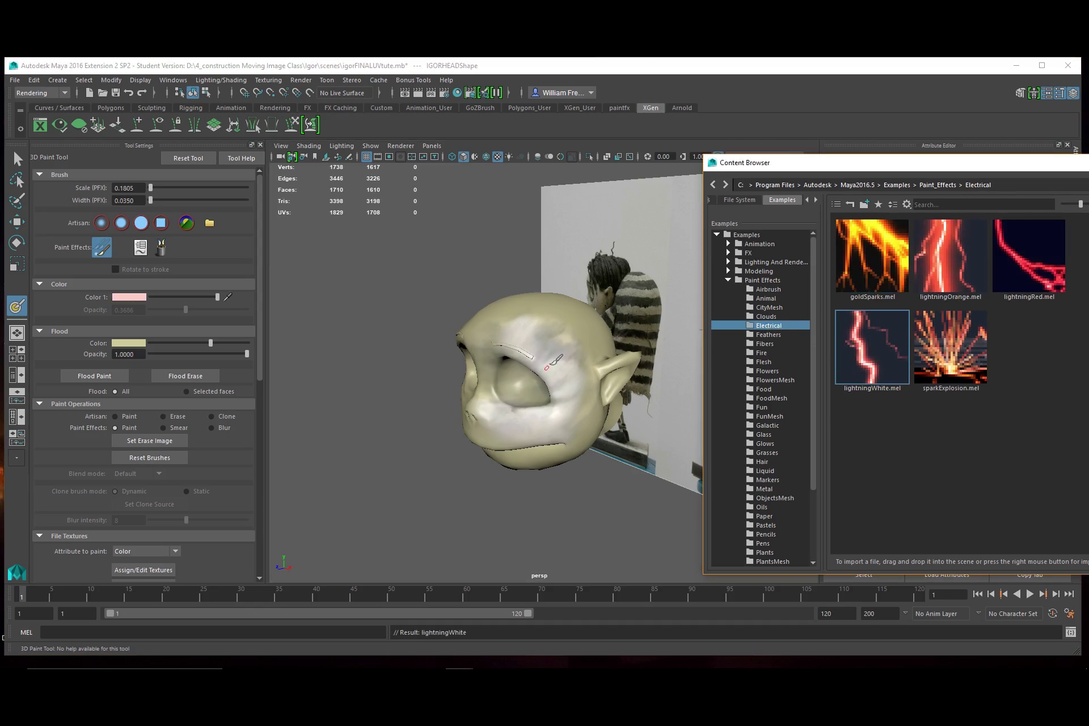
mouse_move(521, 334)
mouse_down()
mouse_move(558, 340)
mouse_move(573, 407)
mouse_move(588, 390)
mouse_move(557, 417)
mouse_move(517, 414)
mouse_move(531, 369)
mouse_move(567, 375)
mouse_move(449, 406)
mouse_up()
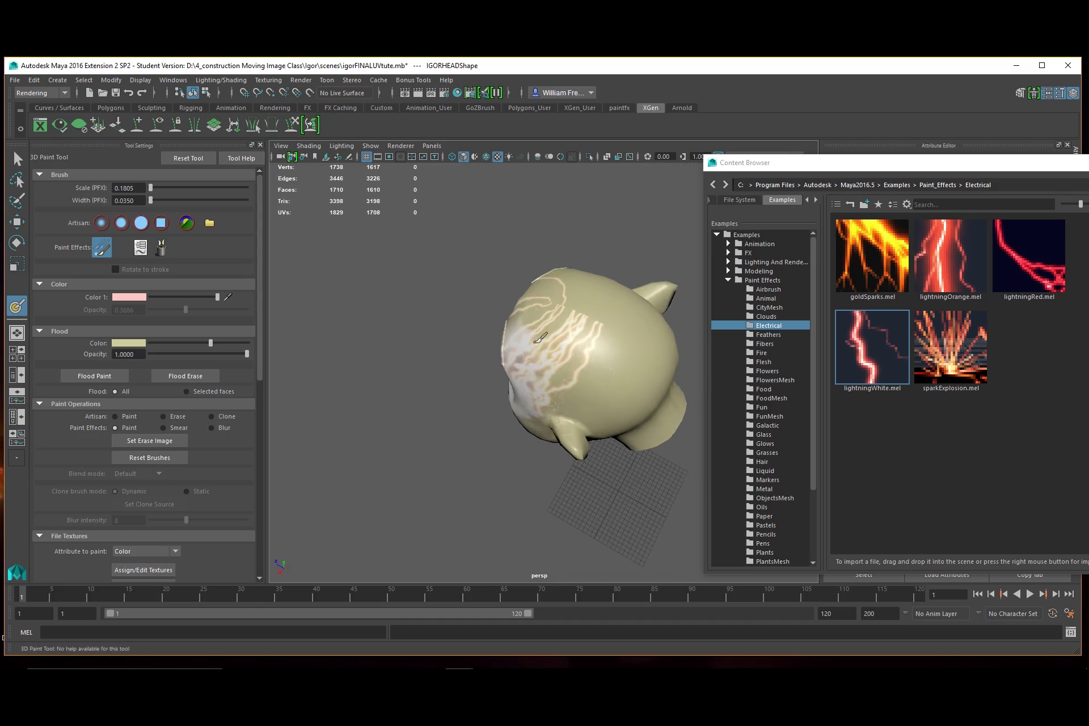